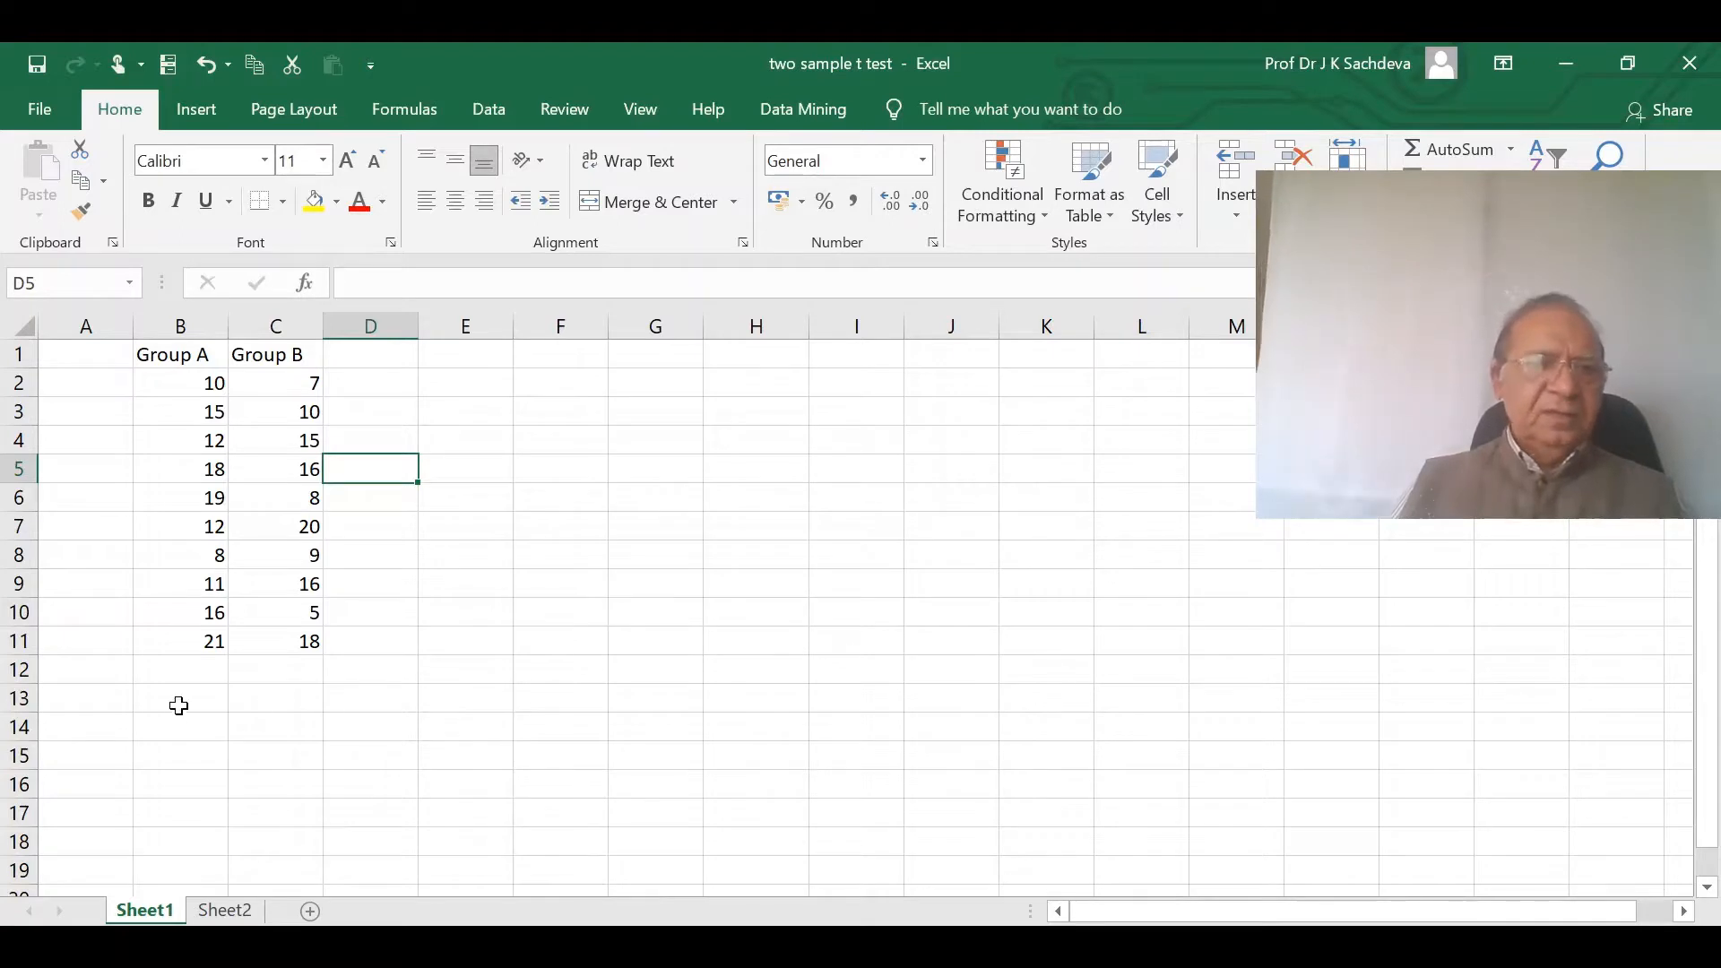
# - Add a "mean" row in row 13, calculating Group A with =AVERAGE(B2:B11) in B13 and filling the formula across to C13
pyautogui.click(83, 697)
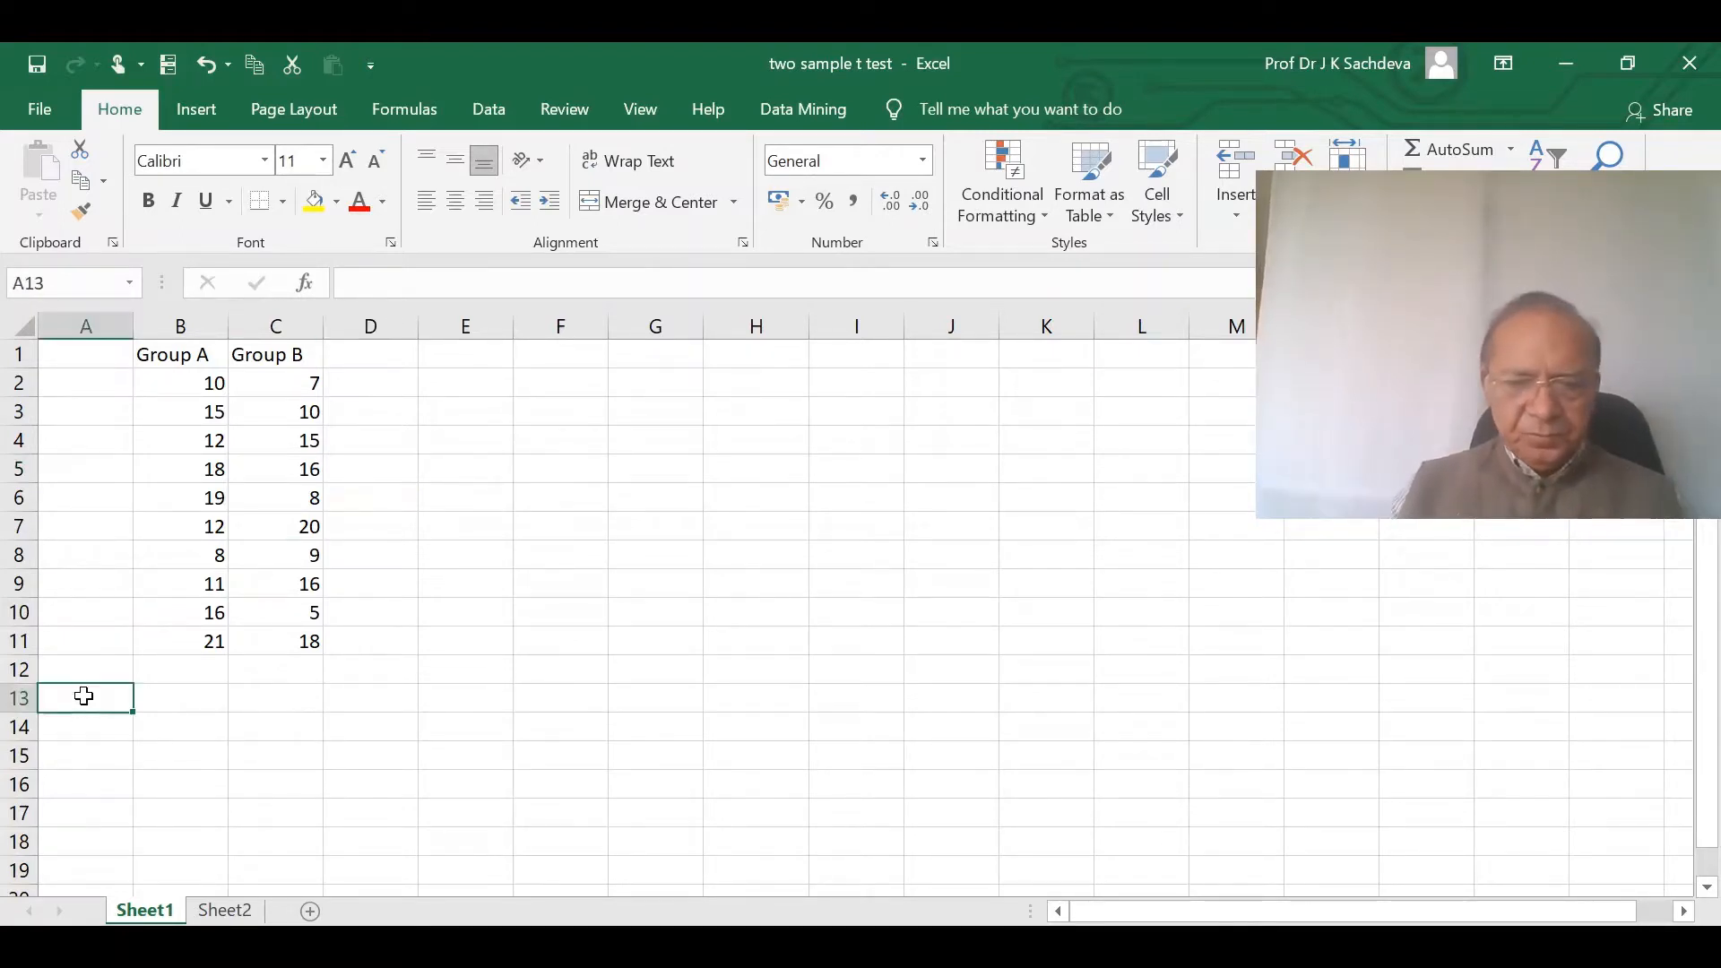
pyautogui.write('mean')
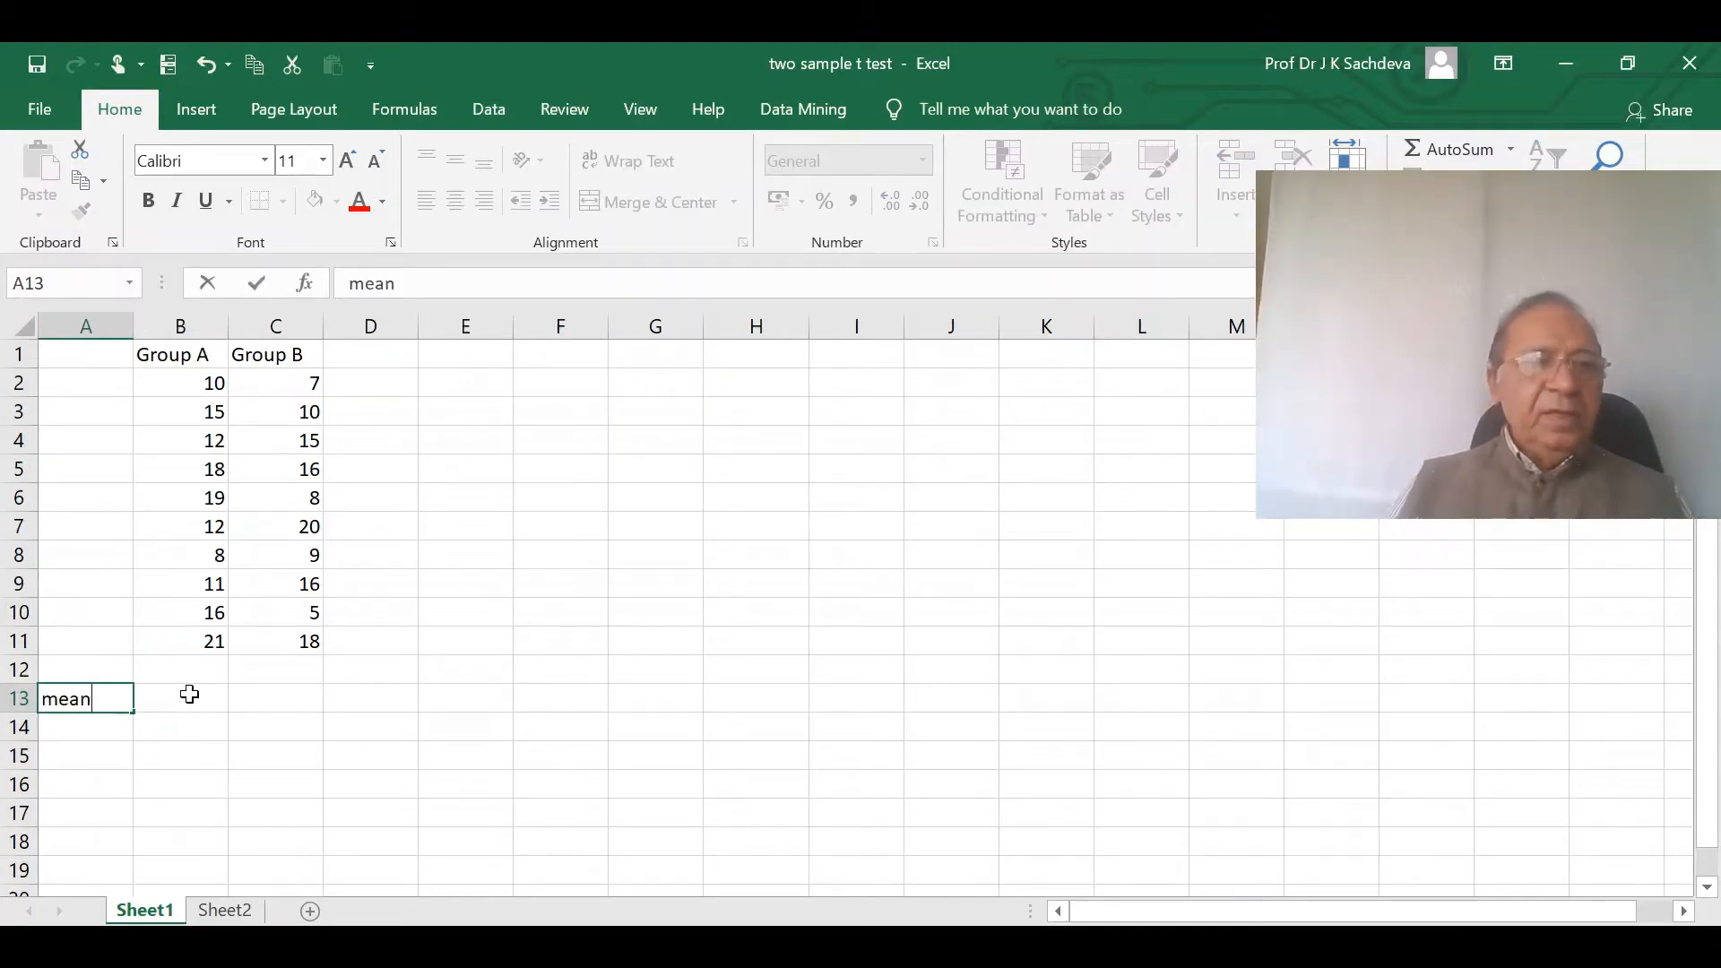
pyautogui.click(189, 695)
pyautogui.write('=')
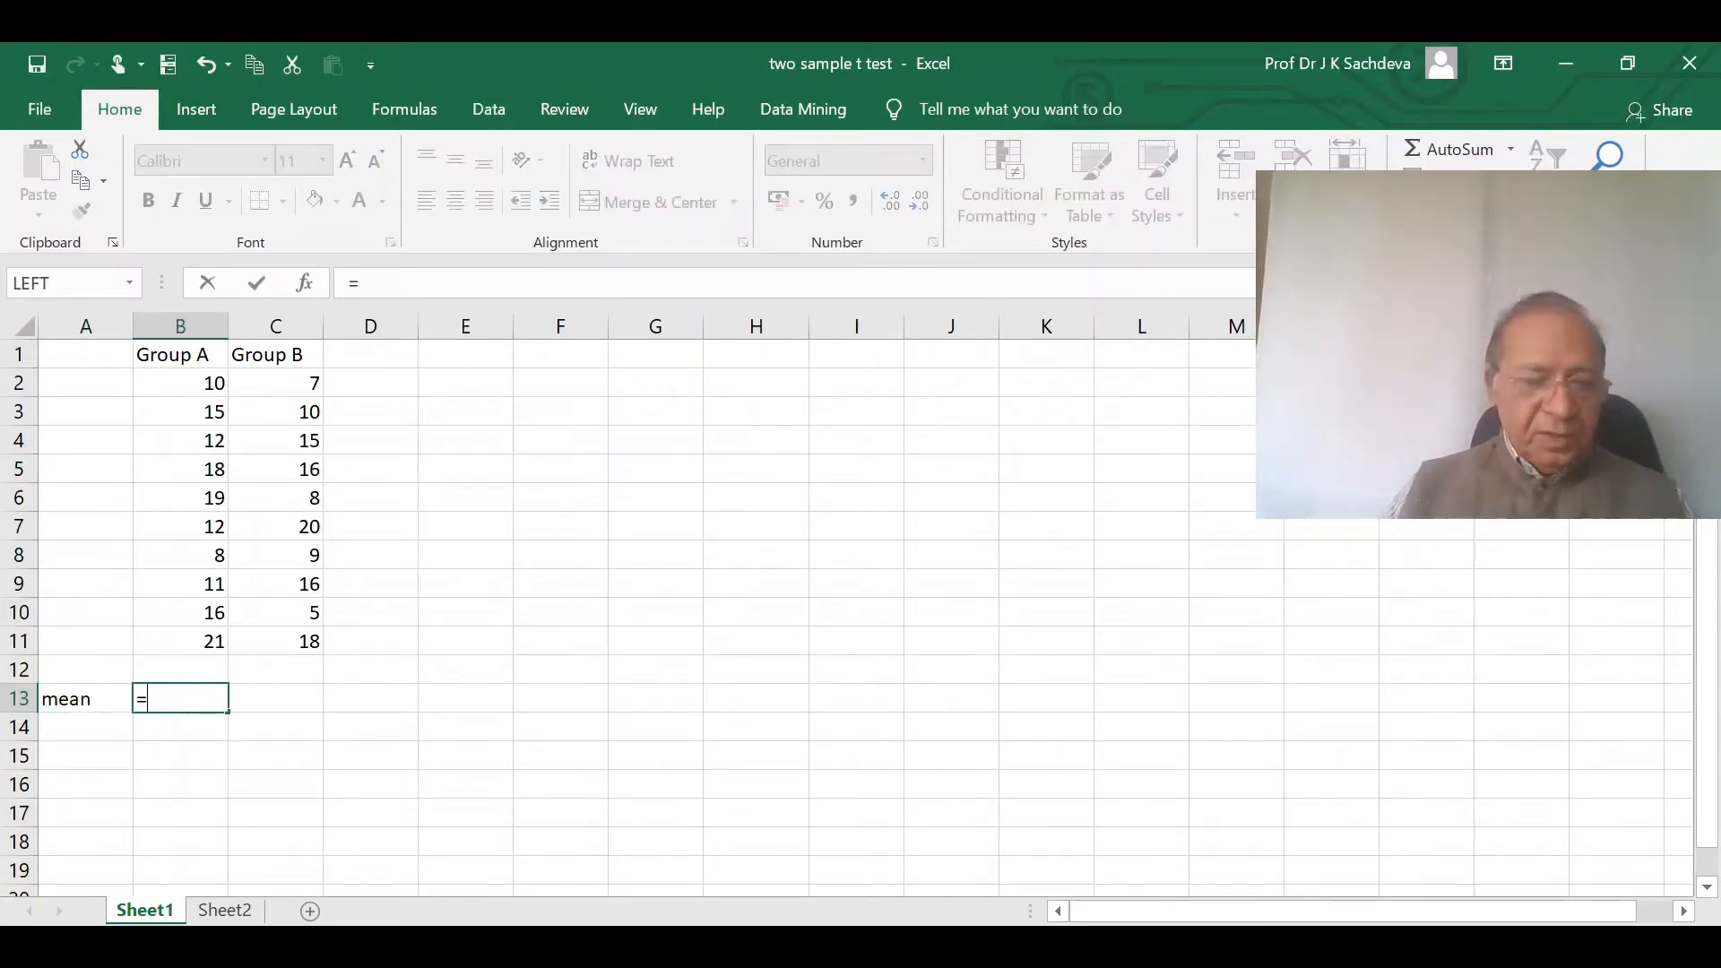
pyautogui.write('av')
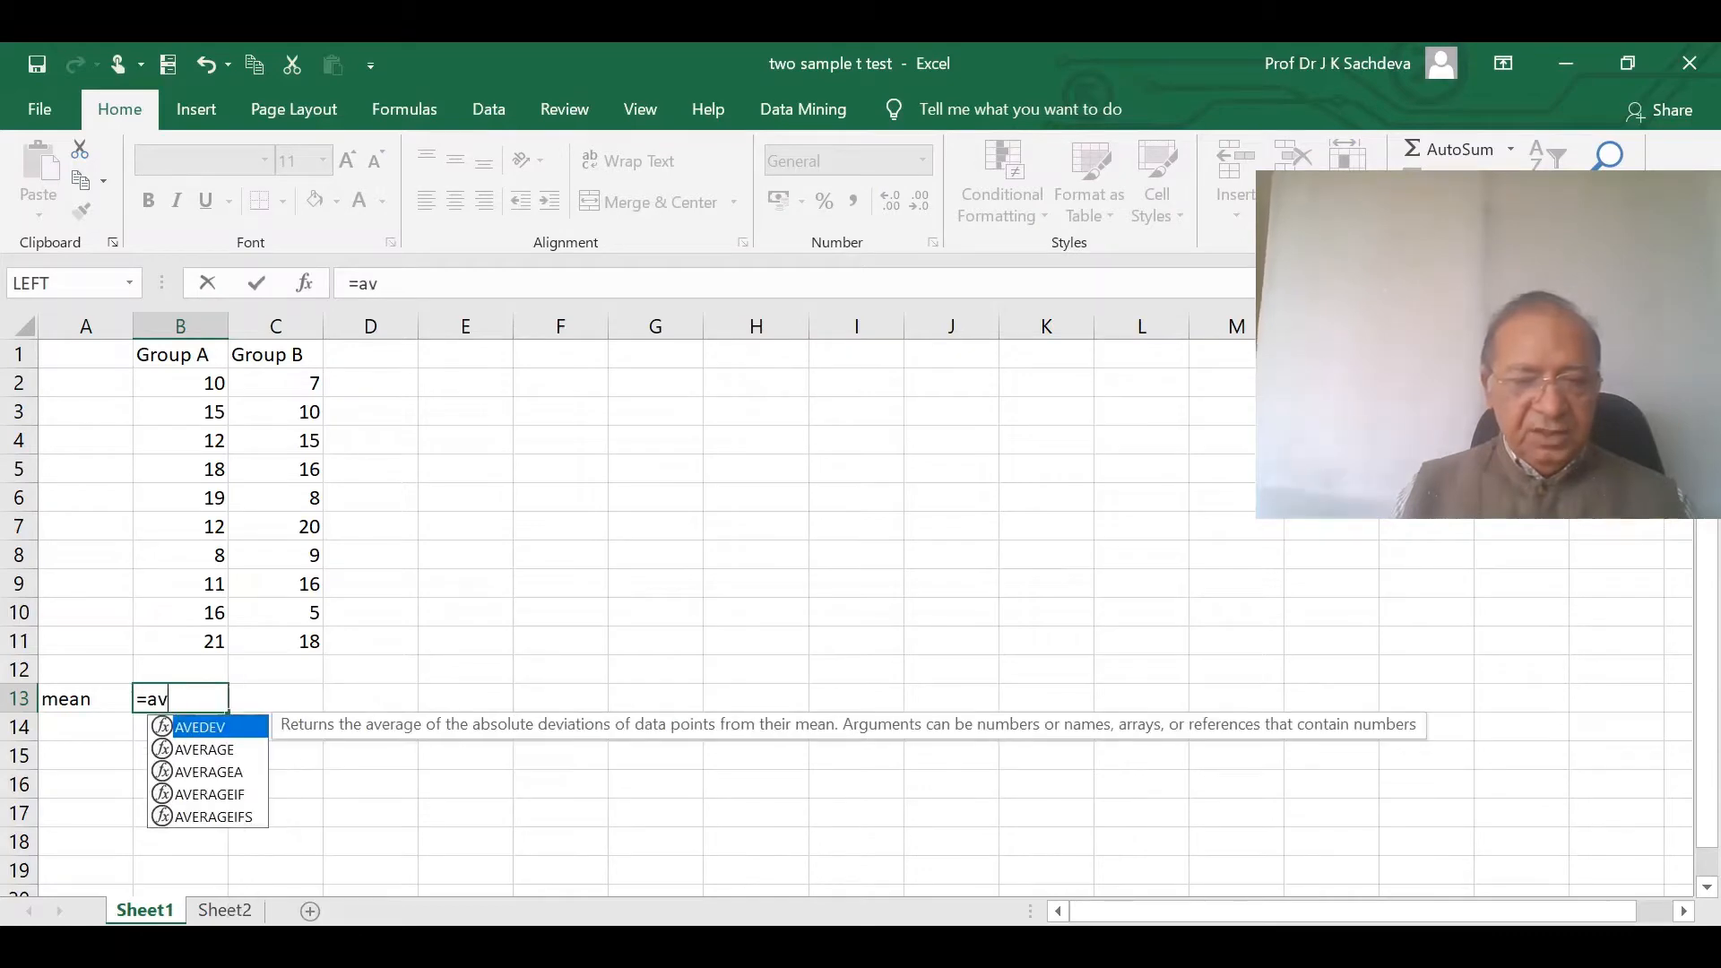
pyautogui.write('erage')
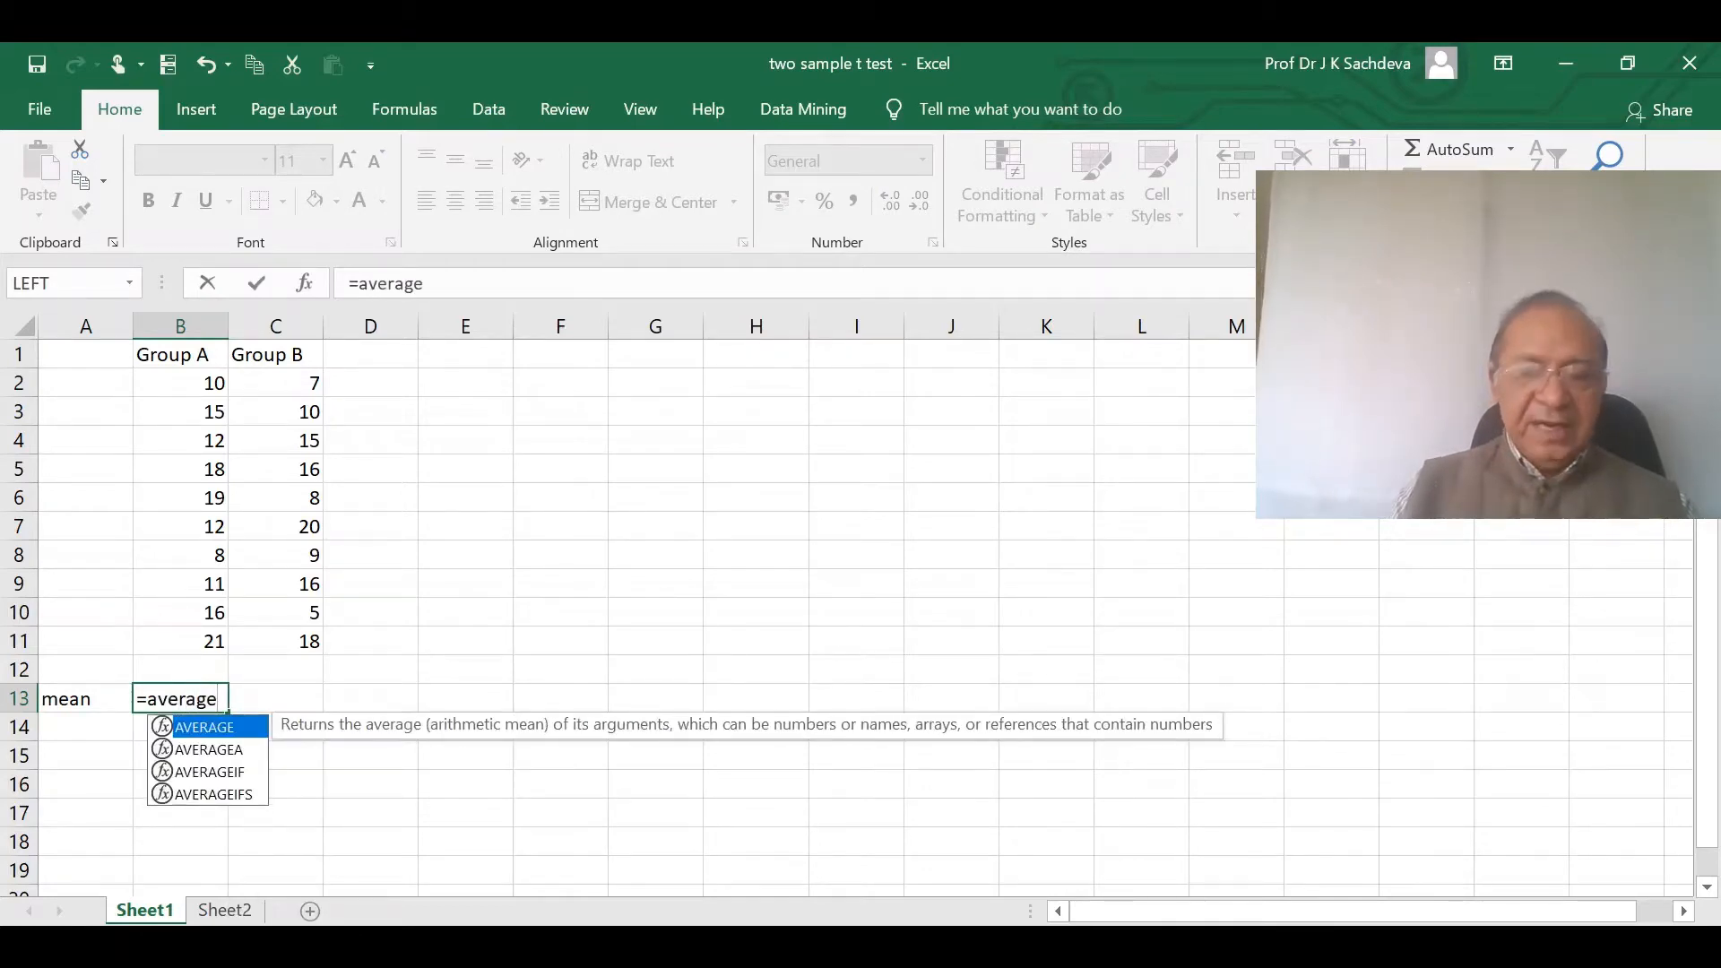
pyautogui.write('(')
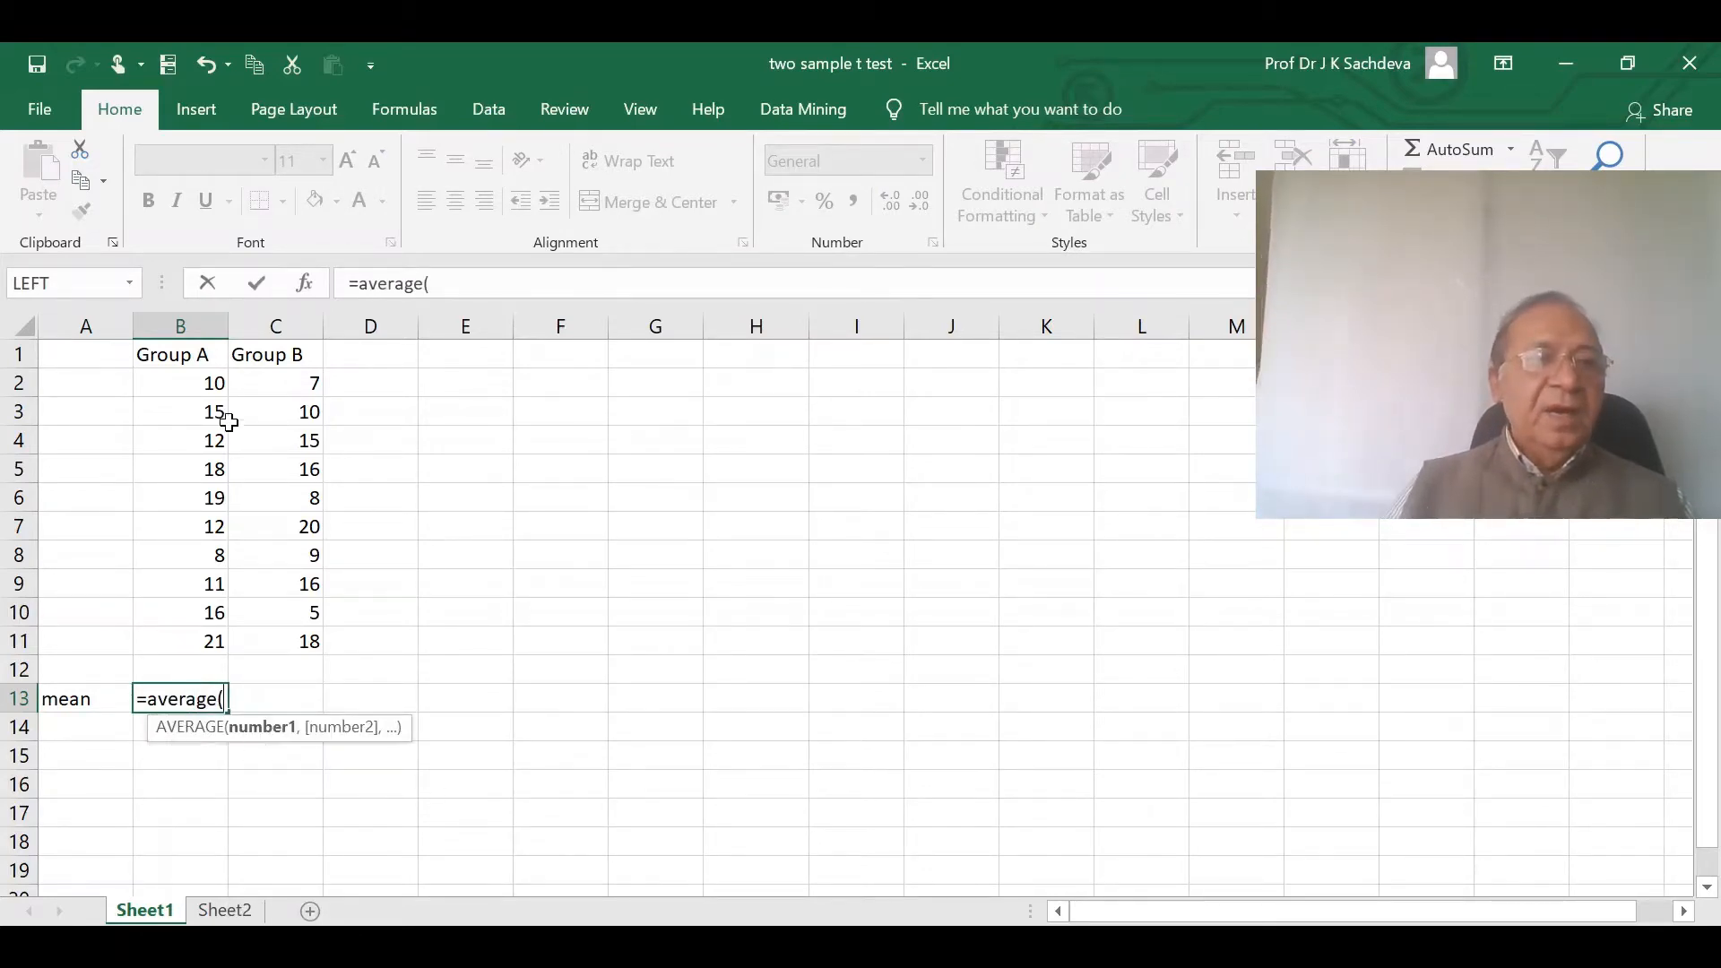
pyautogui.moveTo(210, 384); pyautogui.dragTo(176, 636)
pyautogui.write(')')
pyautogui.press('Return')
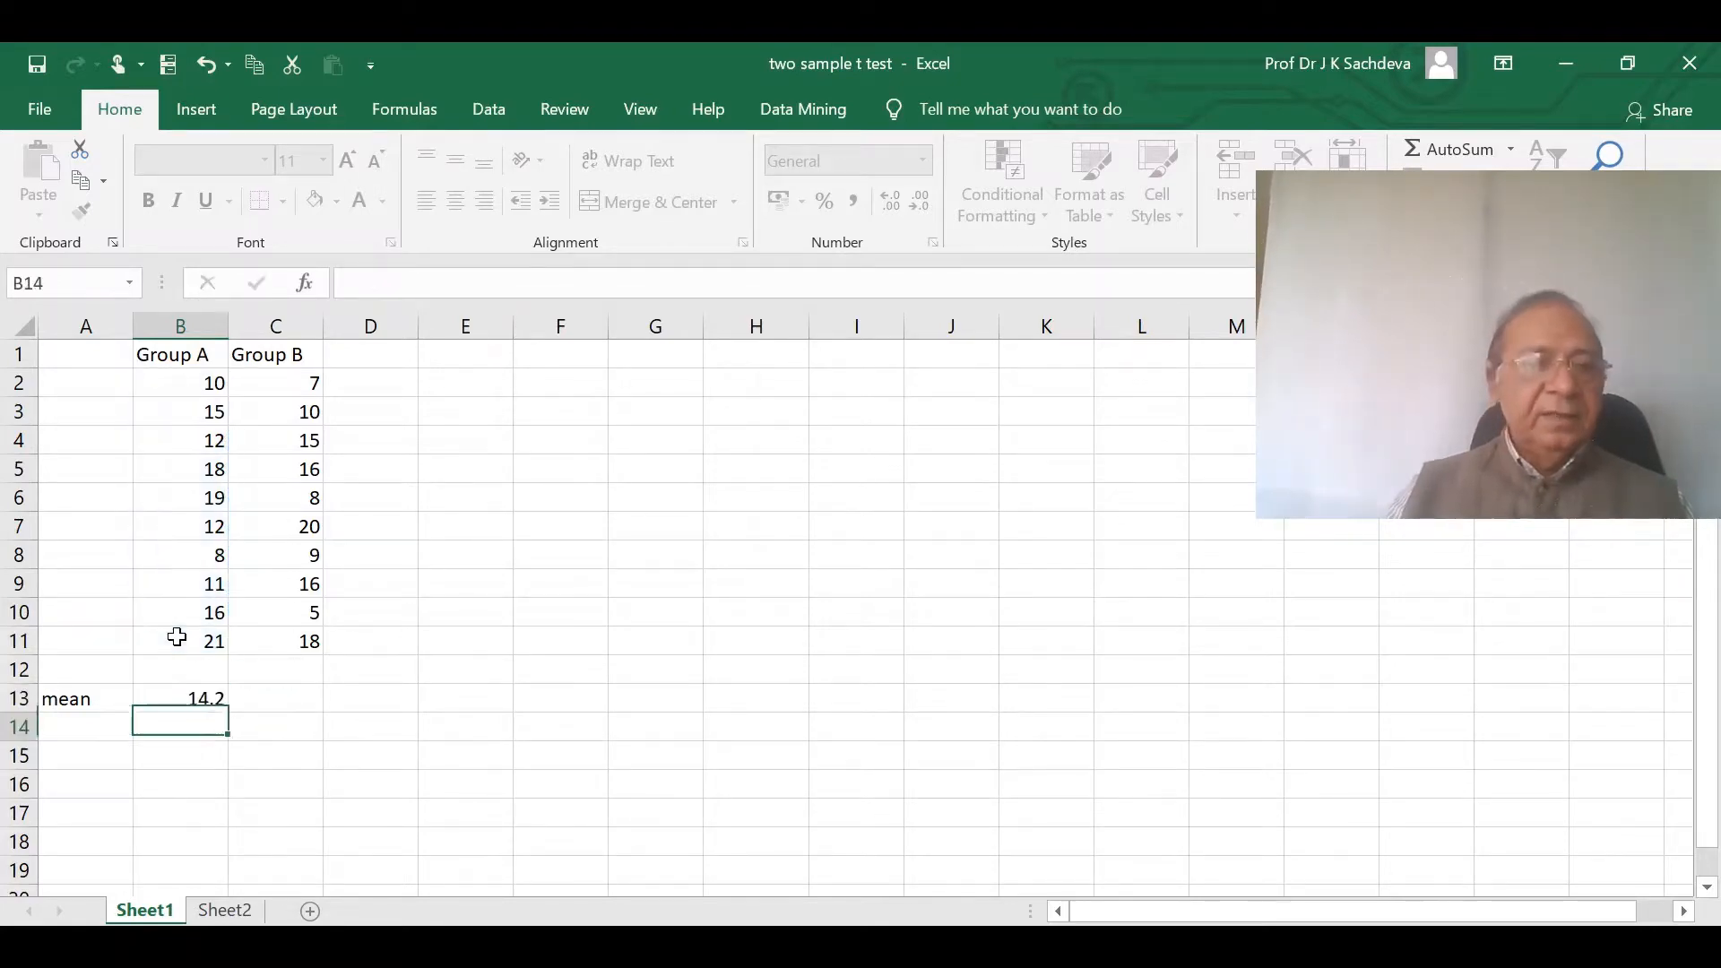
pyautogui.click(184, 701)
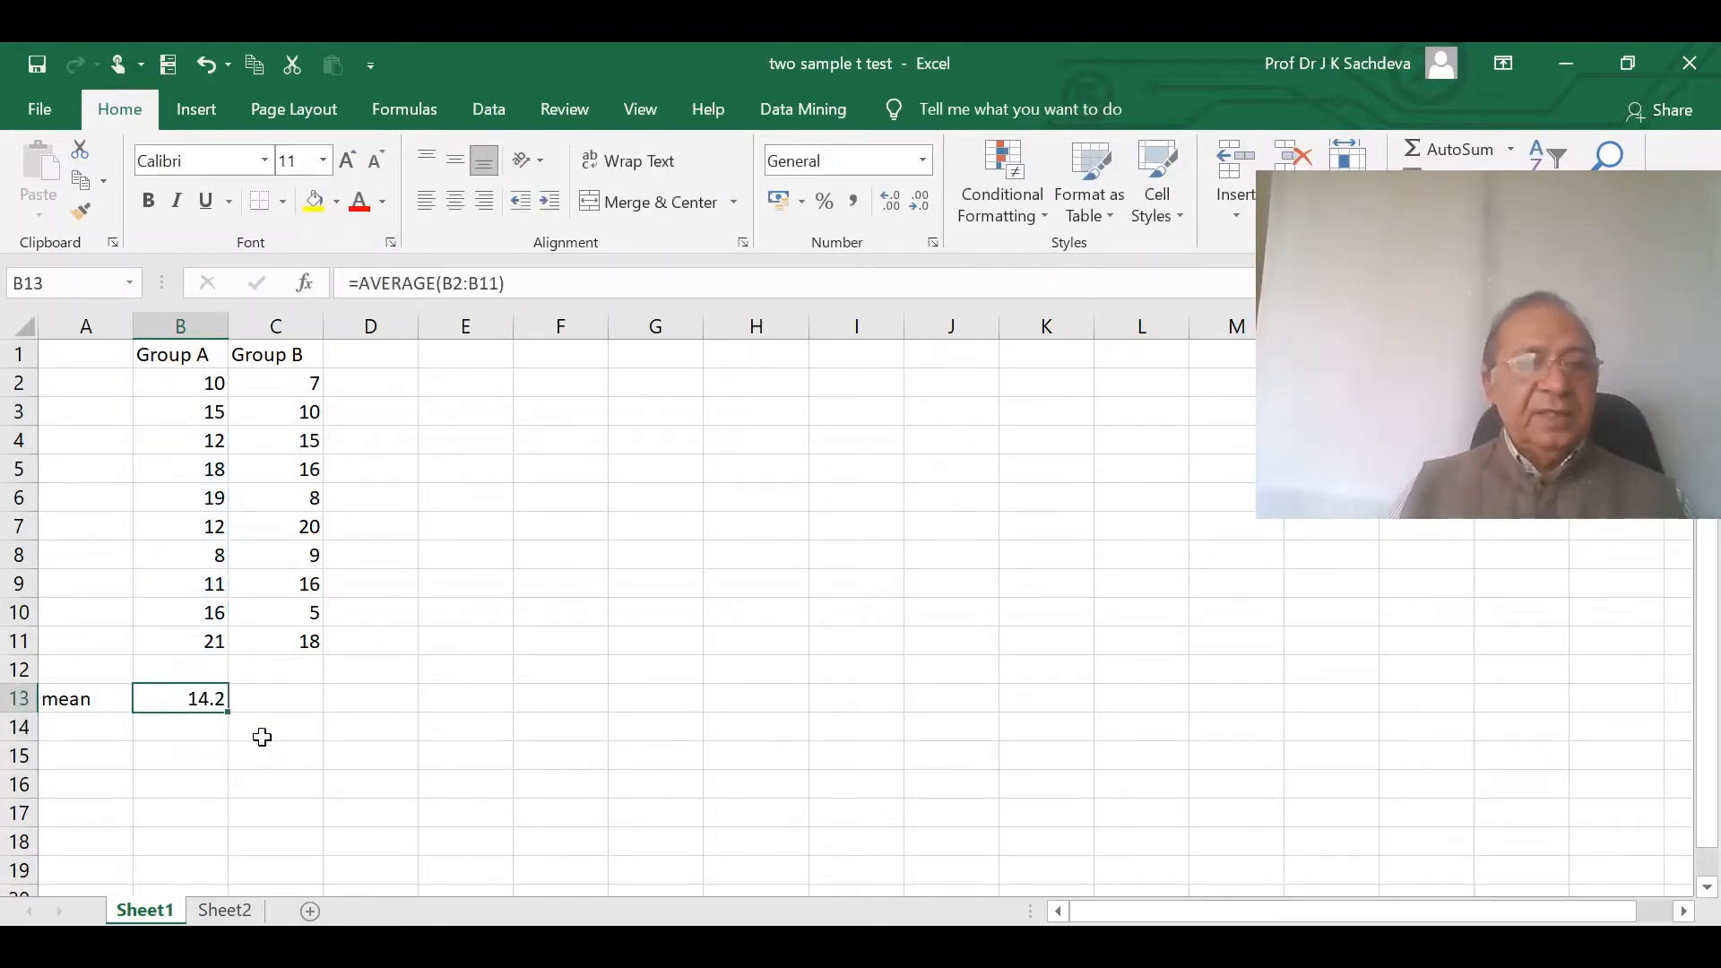
pyautogui.moveTo(229, 715); pyautogui.dragTo(299, 715)
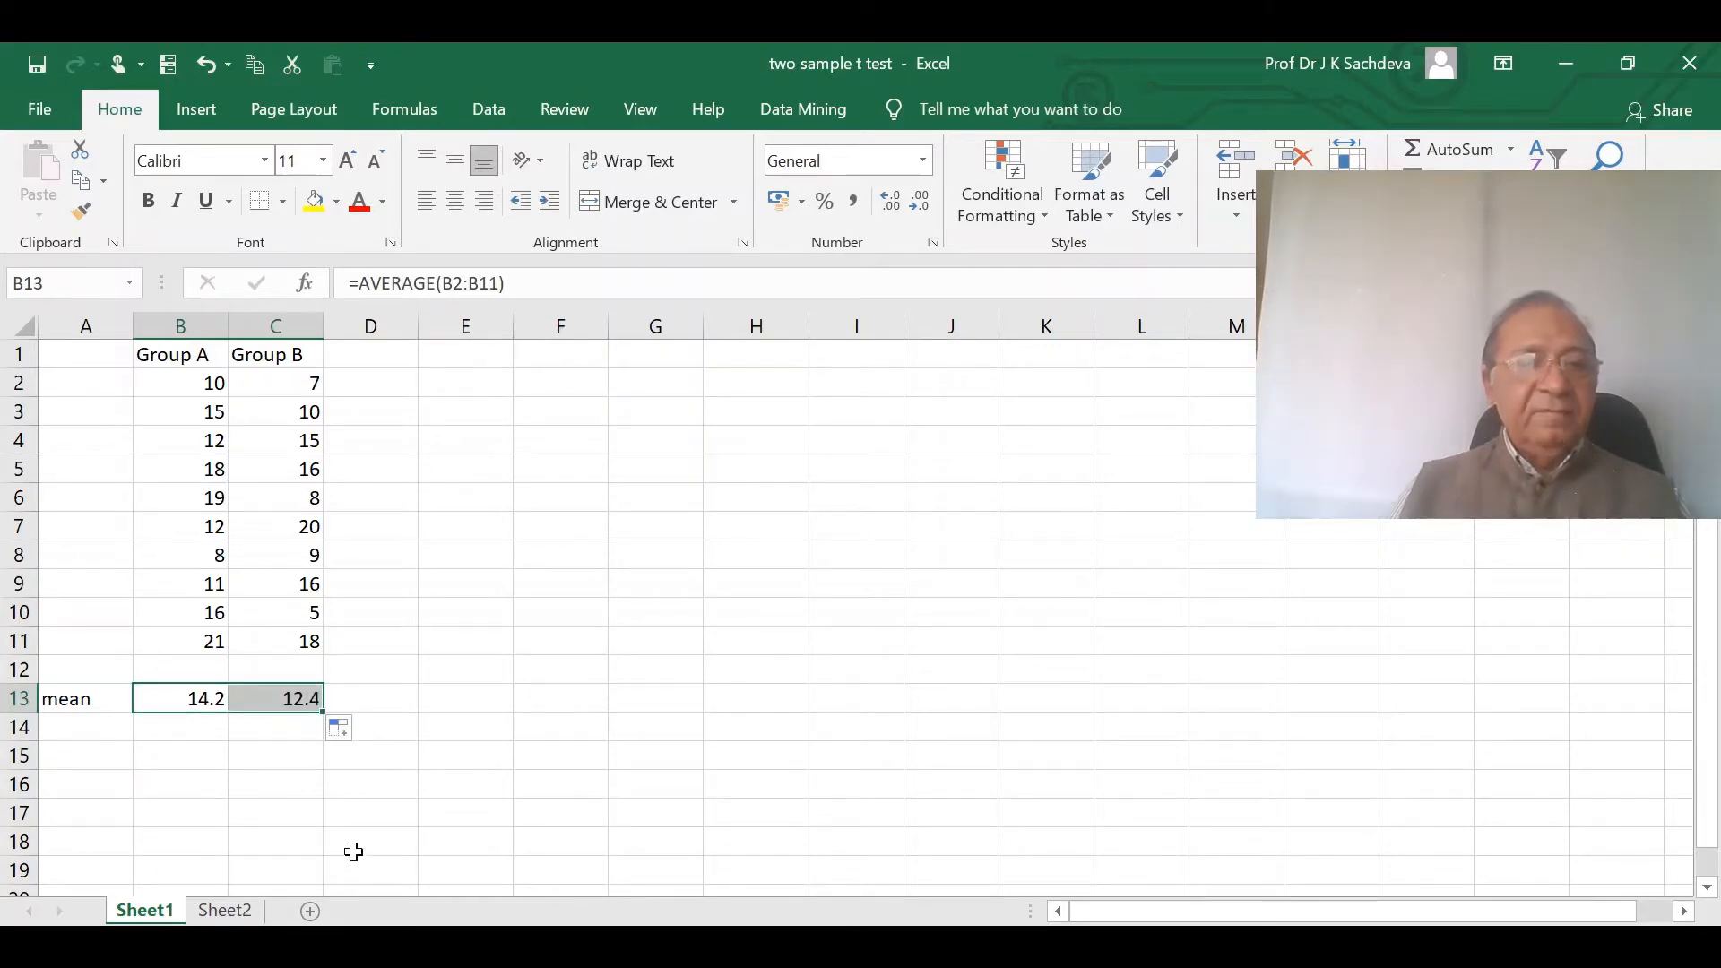
# - Add a "variance" row in row 14, calculating Group A with =VAR(B2:B11) in B14 and filling the formula across to C14
pyautogui.click(90, 728)
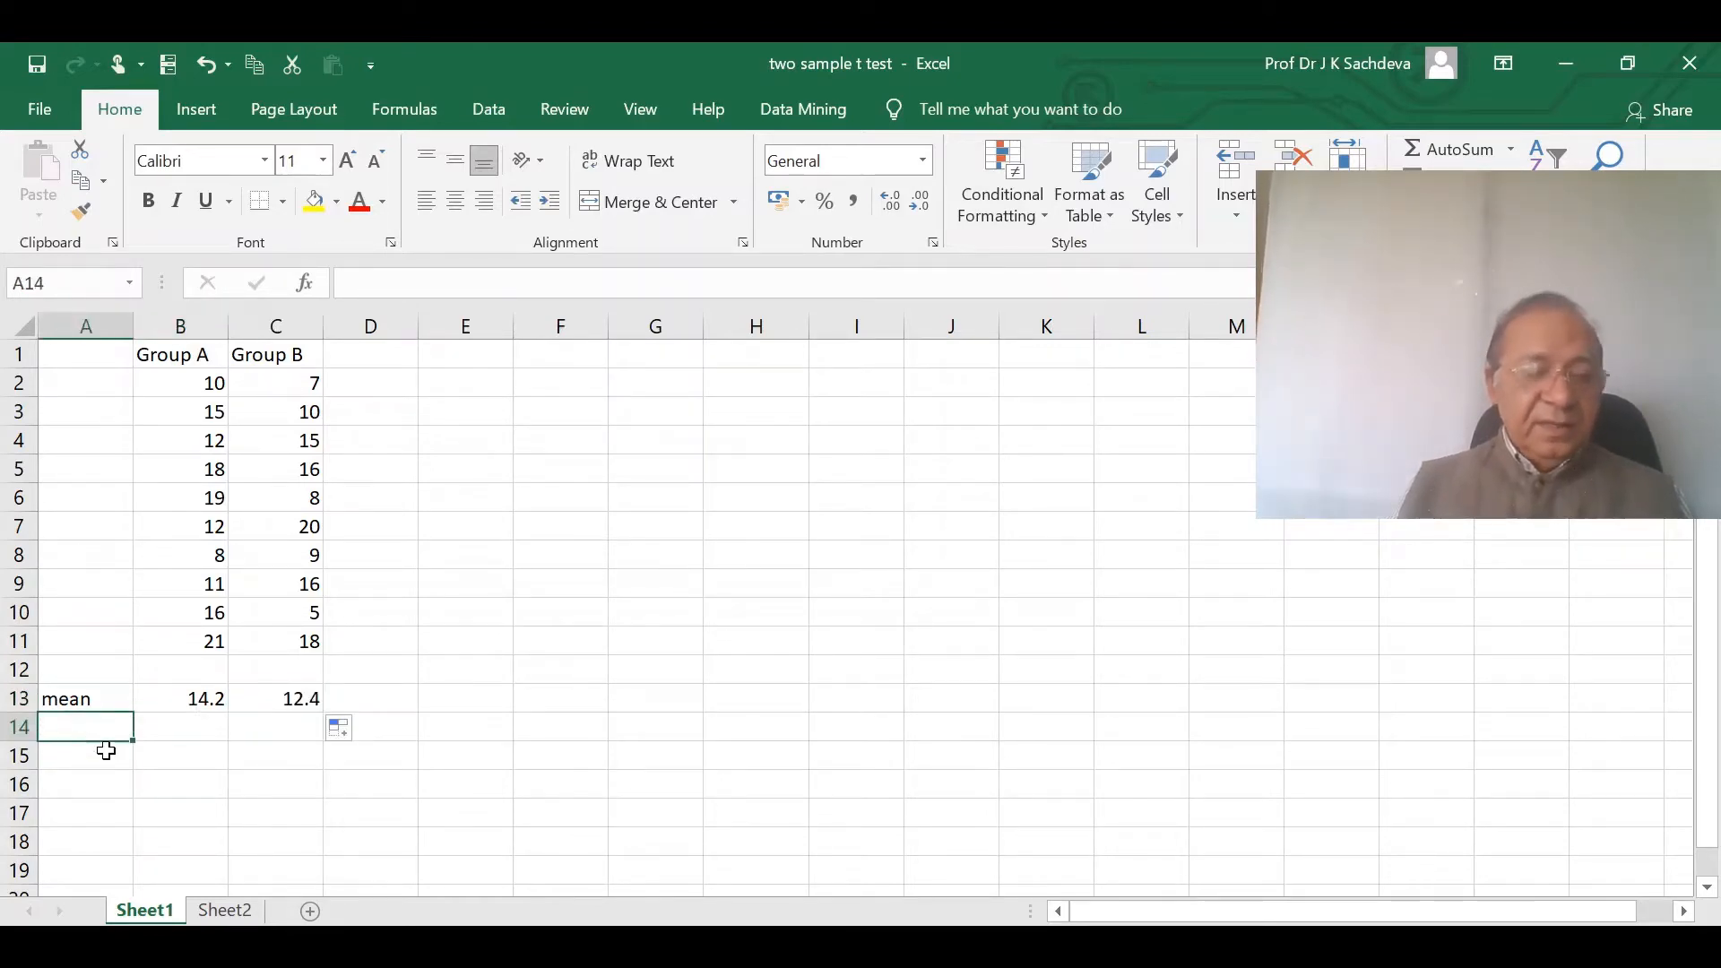
pyautogui.write('var')
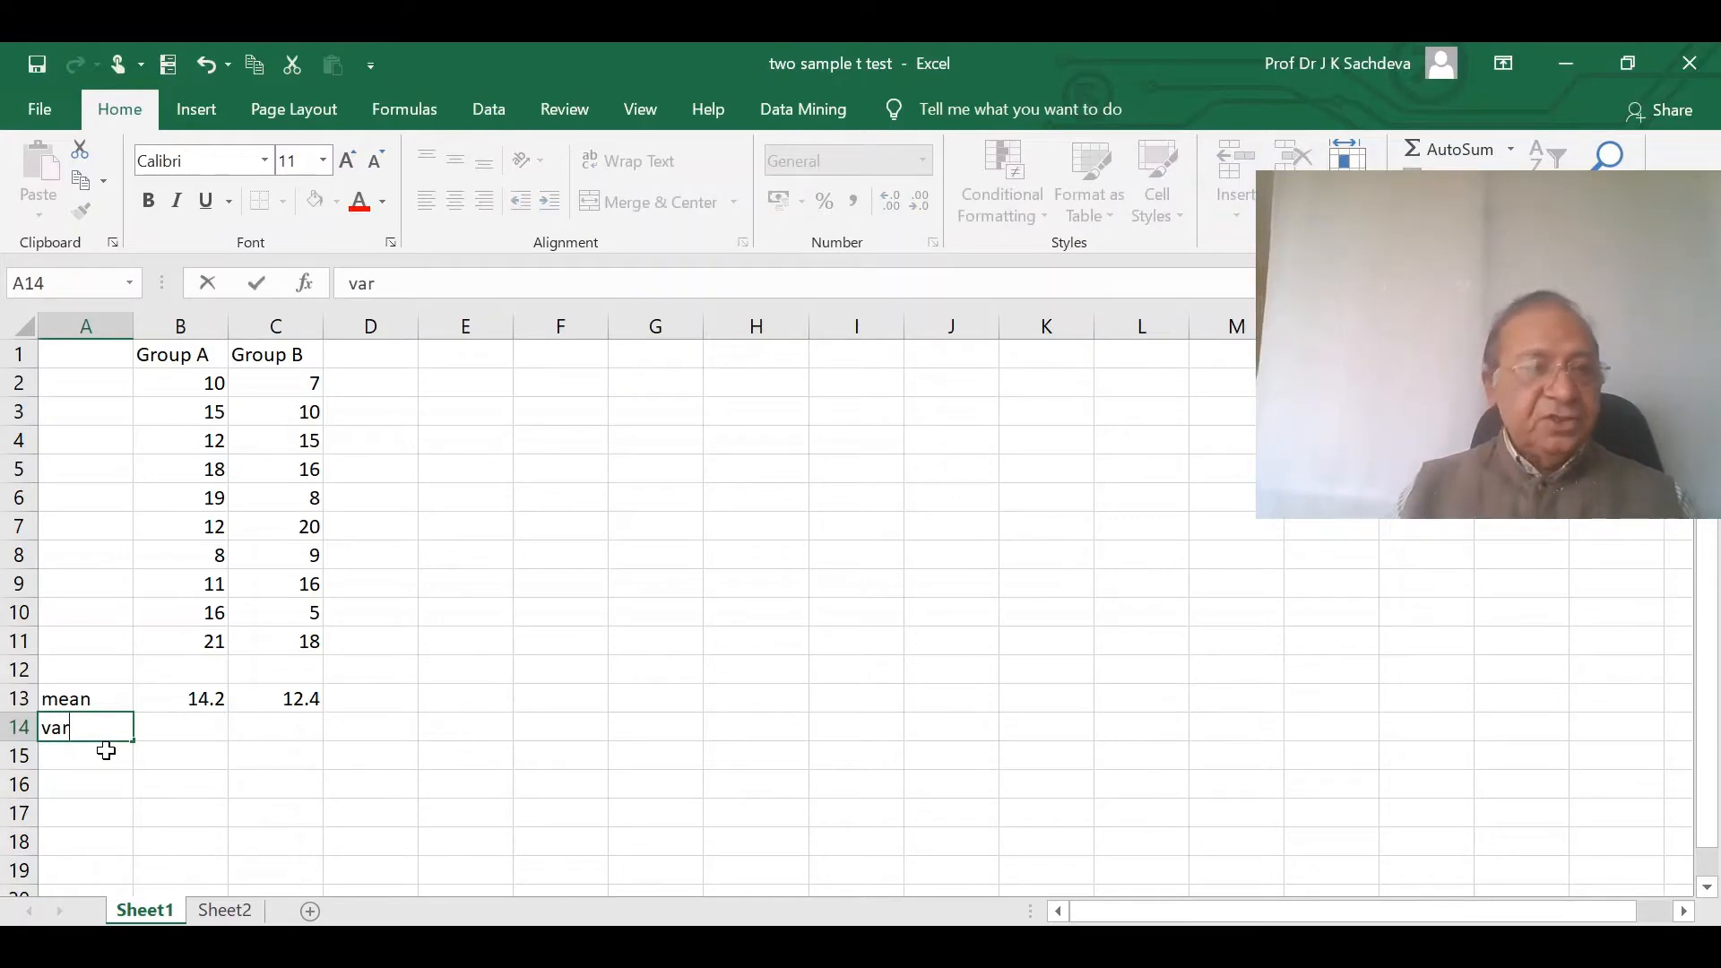
pyautogui.write('iance')
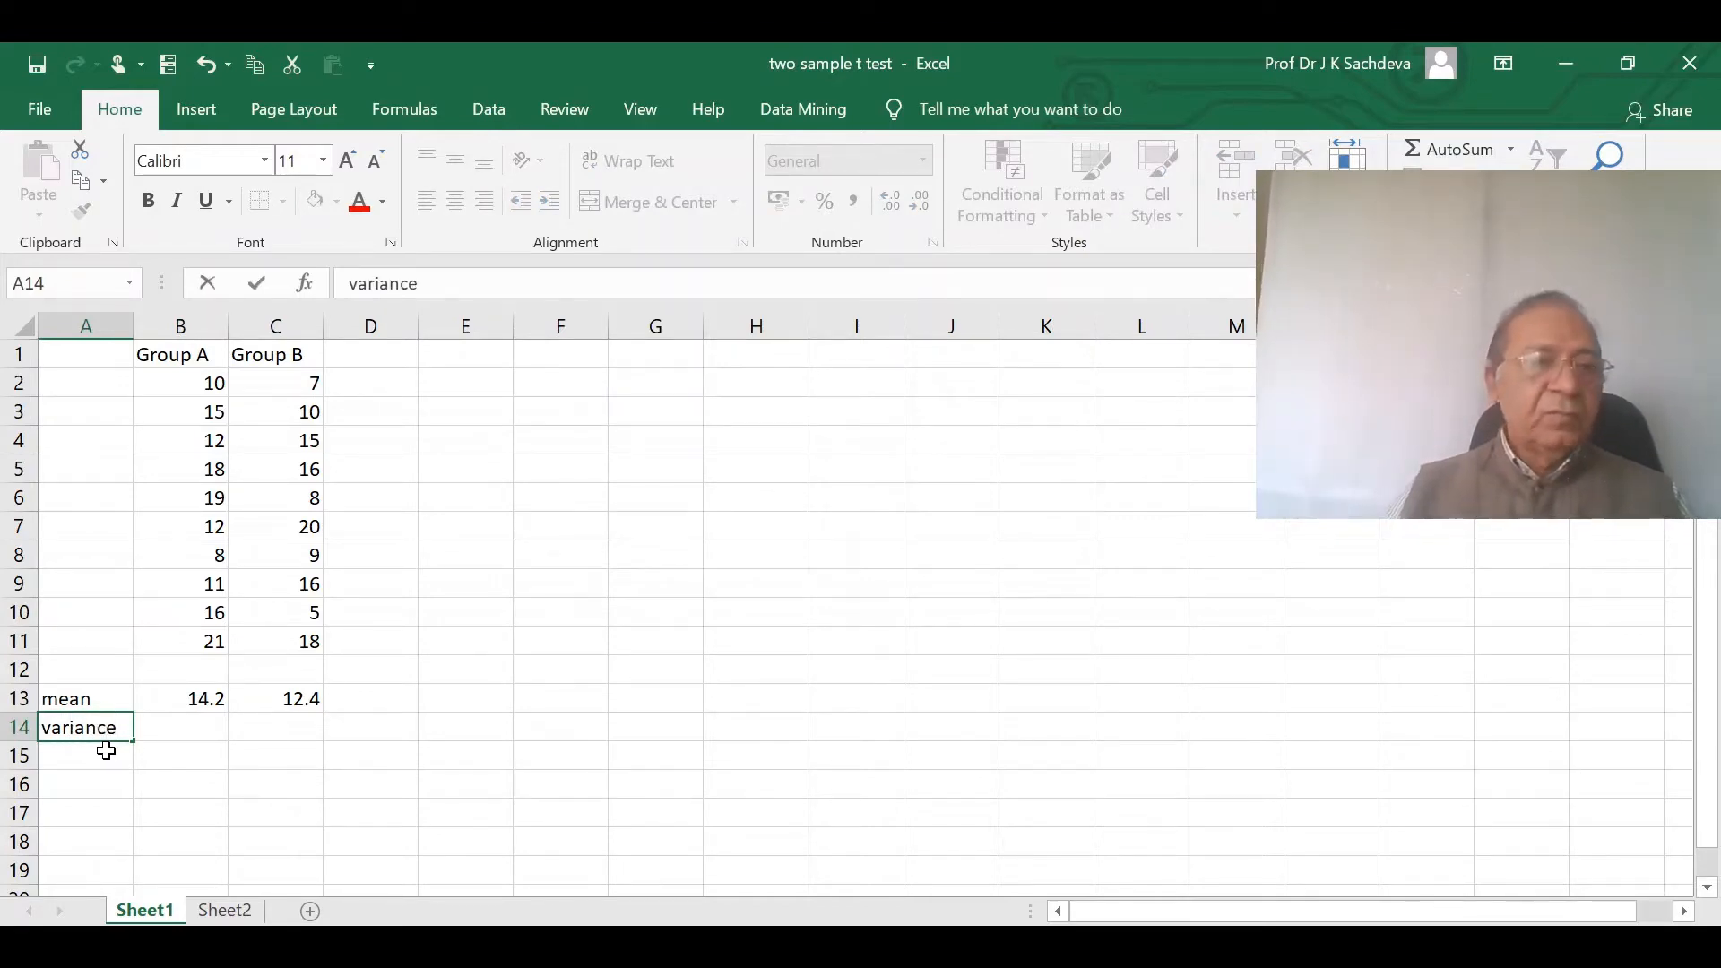
pyautogui.click(198, 729)
pyautogui.write('=')
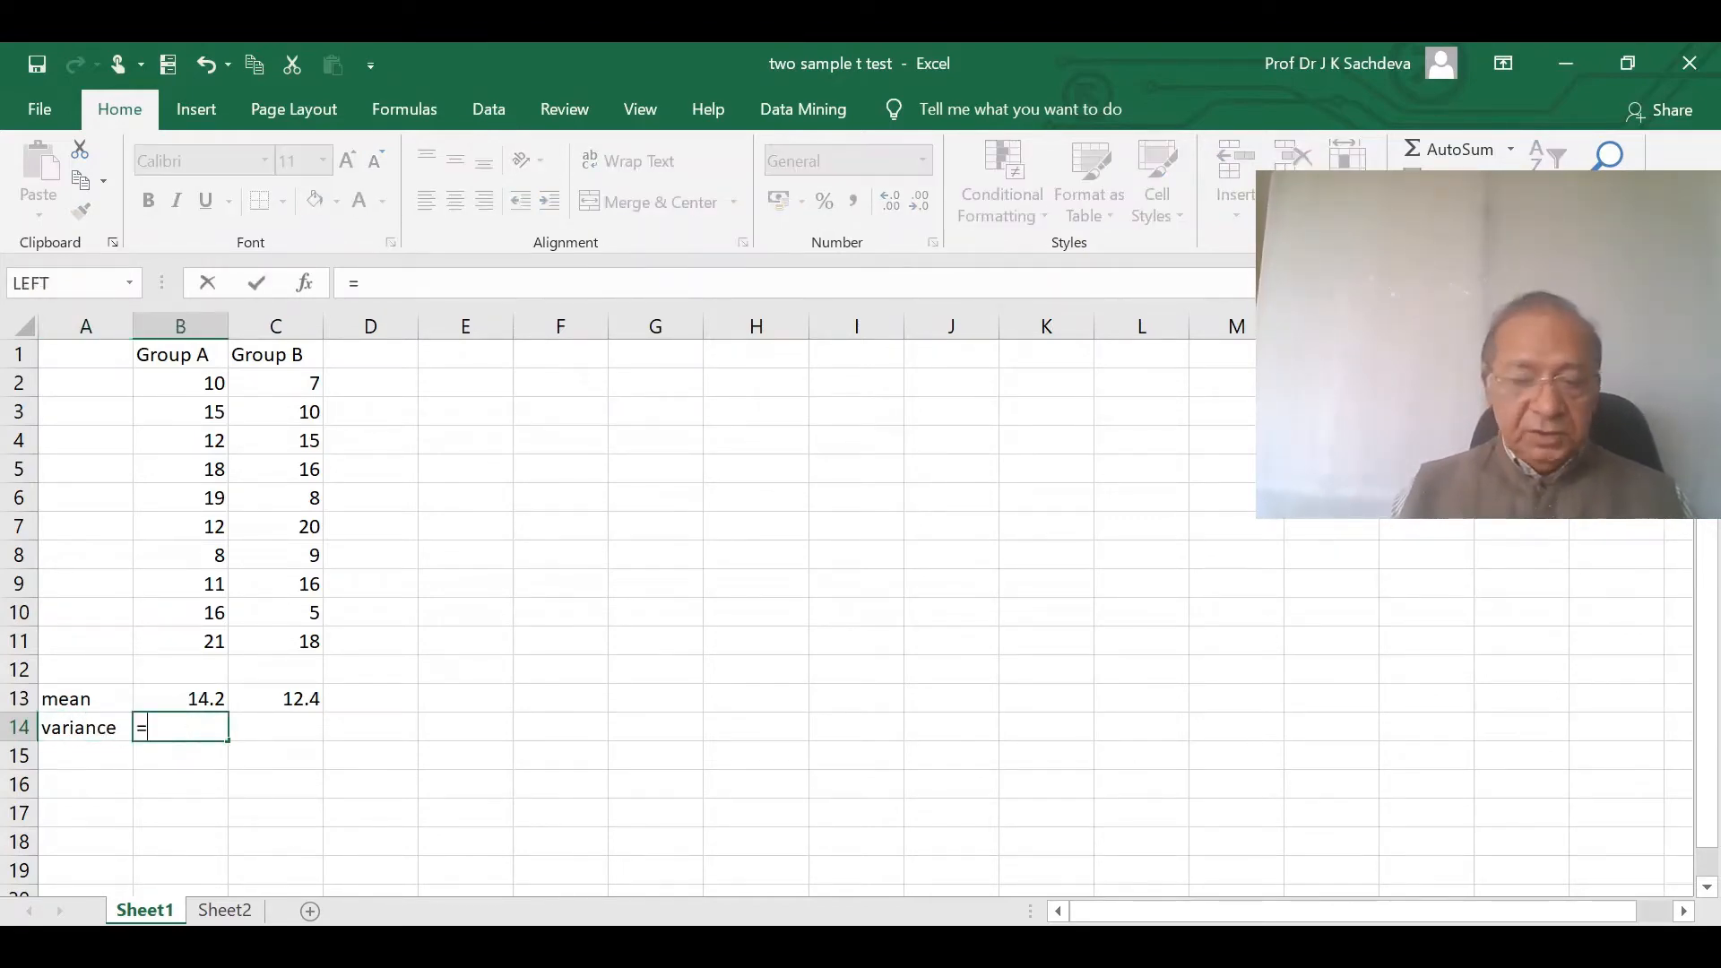
pyautogui.write('var(')
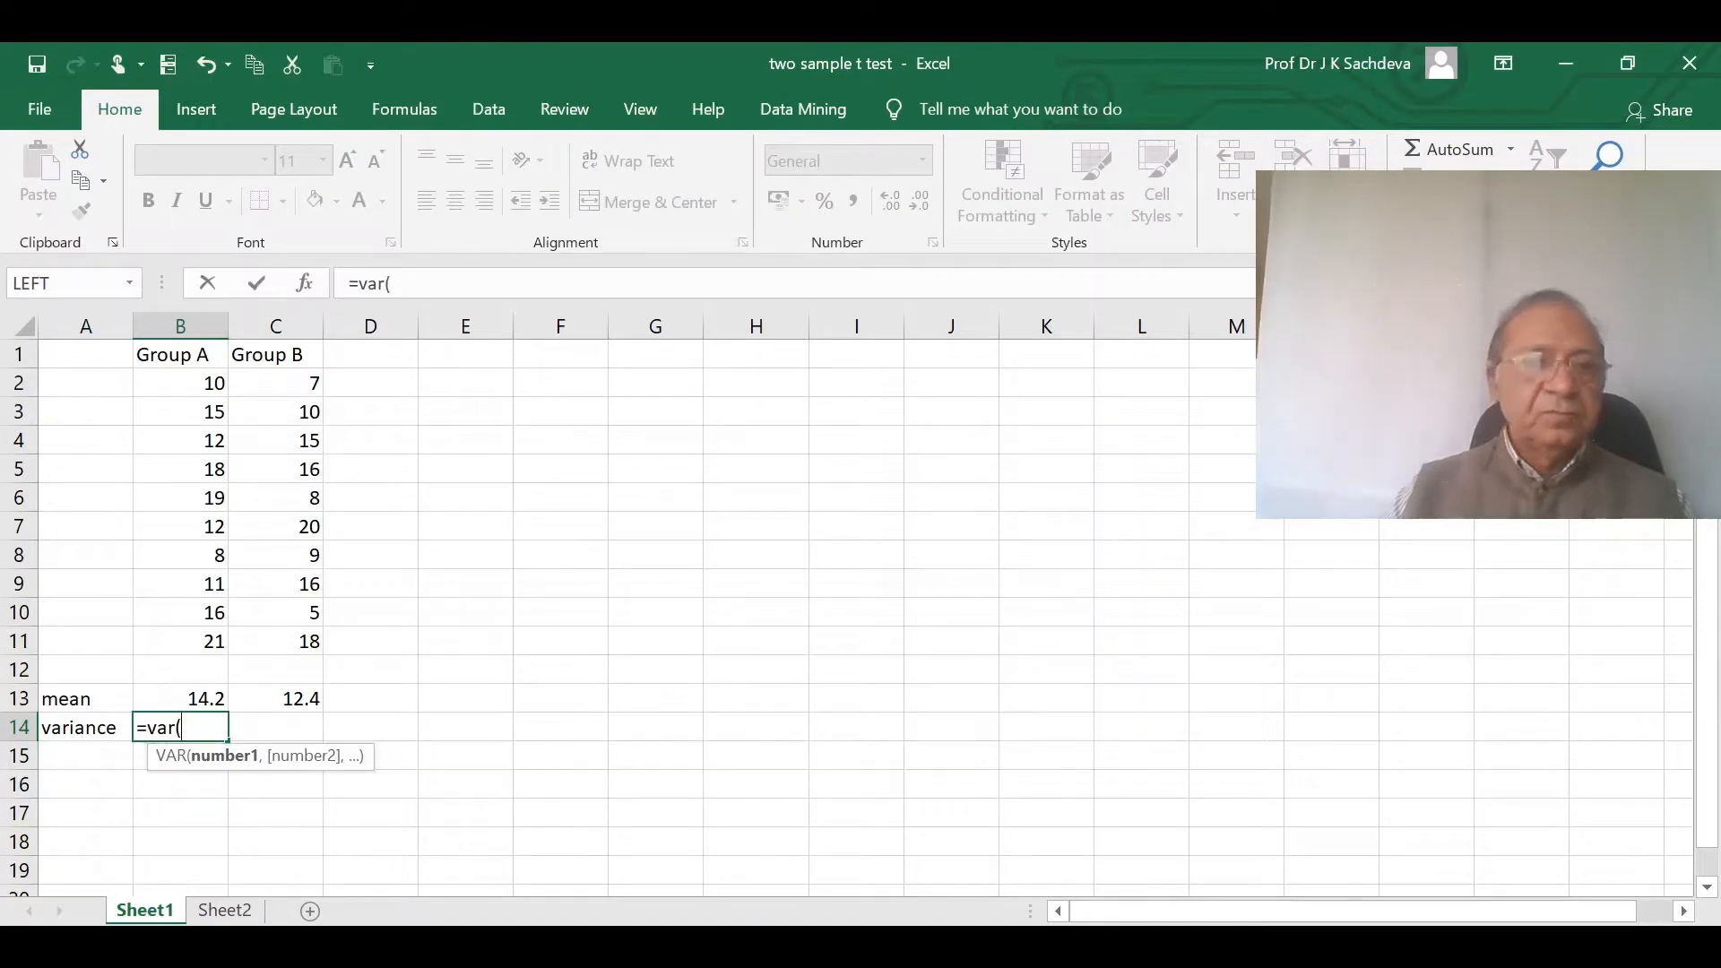
pyautogui.moveTo(199, 381); pyautogui.dragTo(173, 647)
pyautogui.write(')')
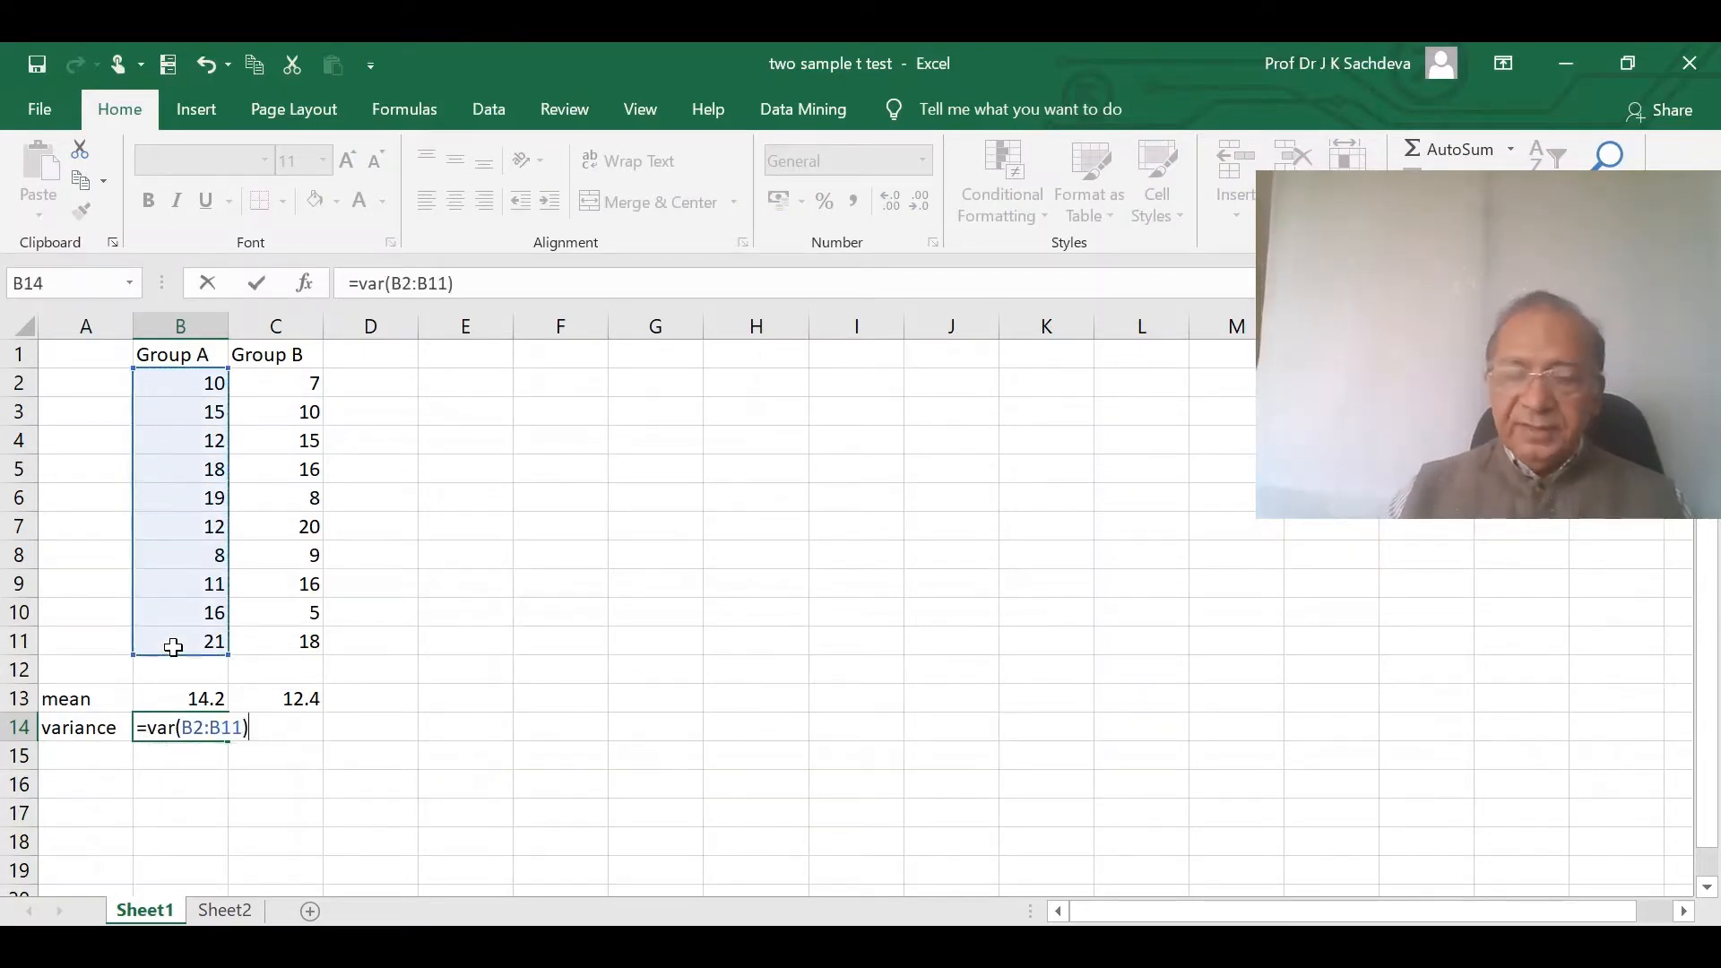
pyautogui.press('Return')
pyautogui.click(179, 729)
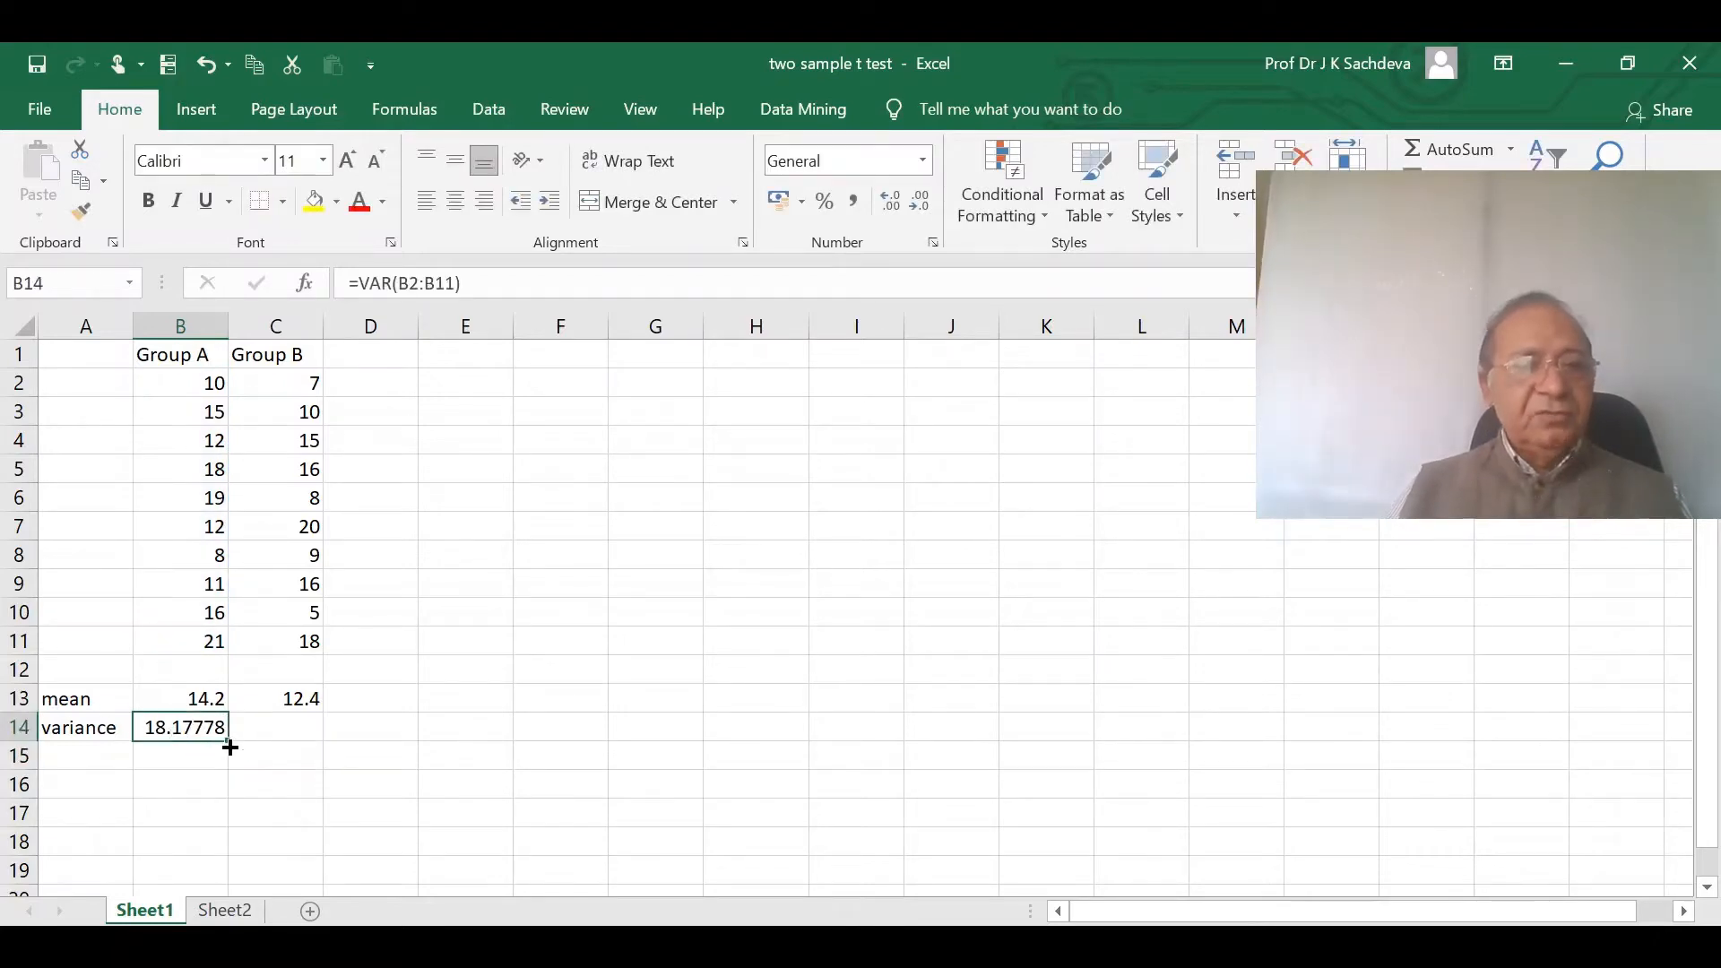
pyautogui.moveTo(229, 747); pyautogui.dragTo(309, 744)
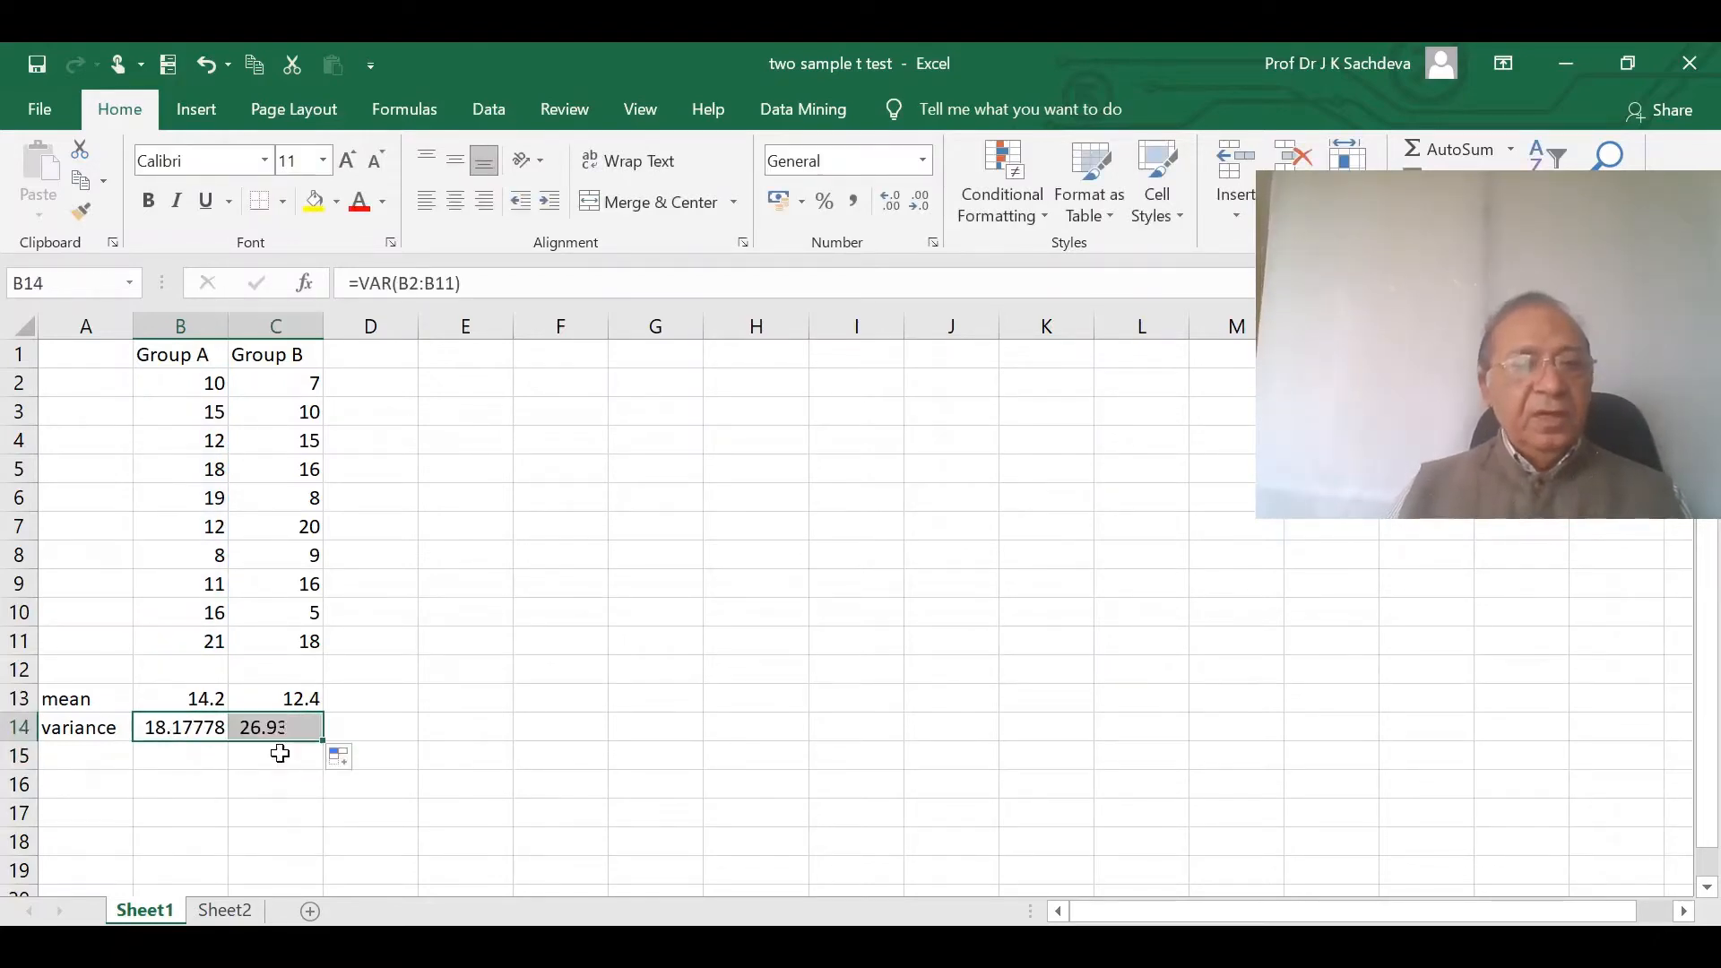
# - Label cell A15 "Standard deviation" and auto-fit column A to the label's width
pyautogui.click(70, 765)
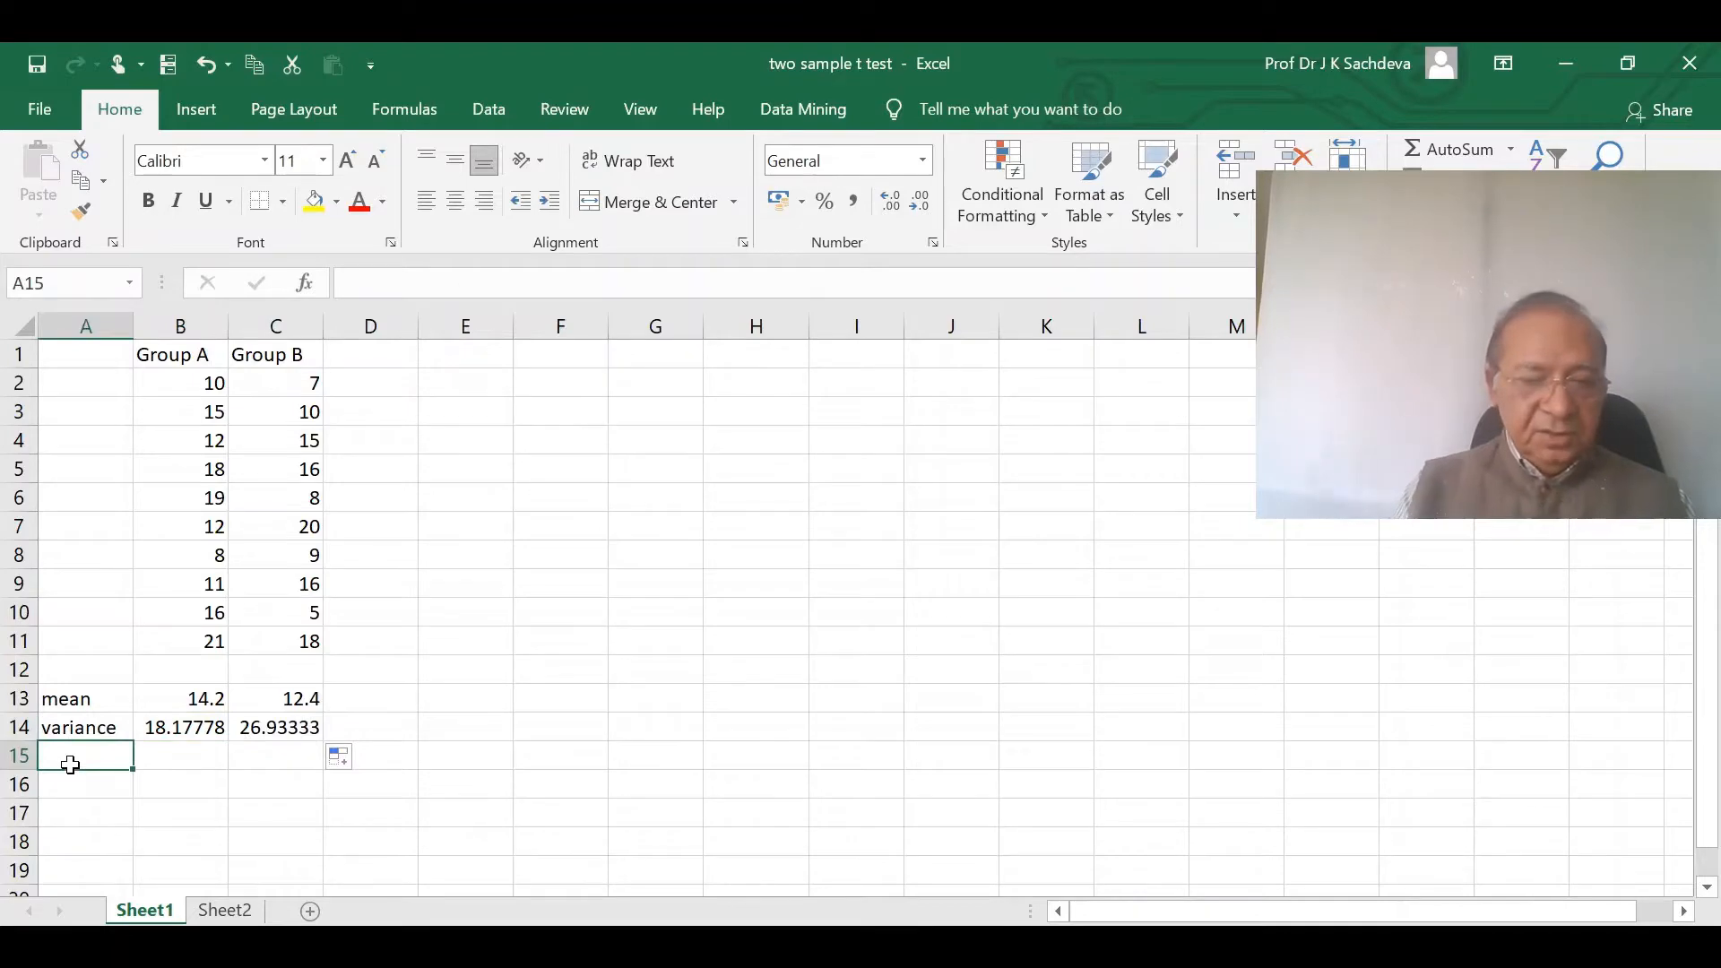
pyautogui.write('Sta')
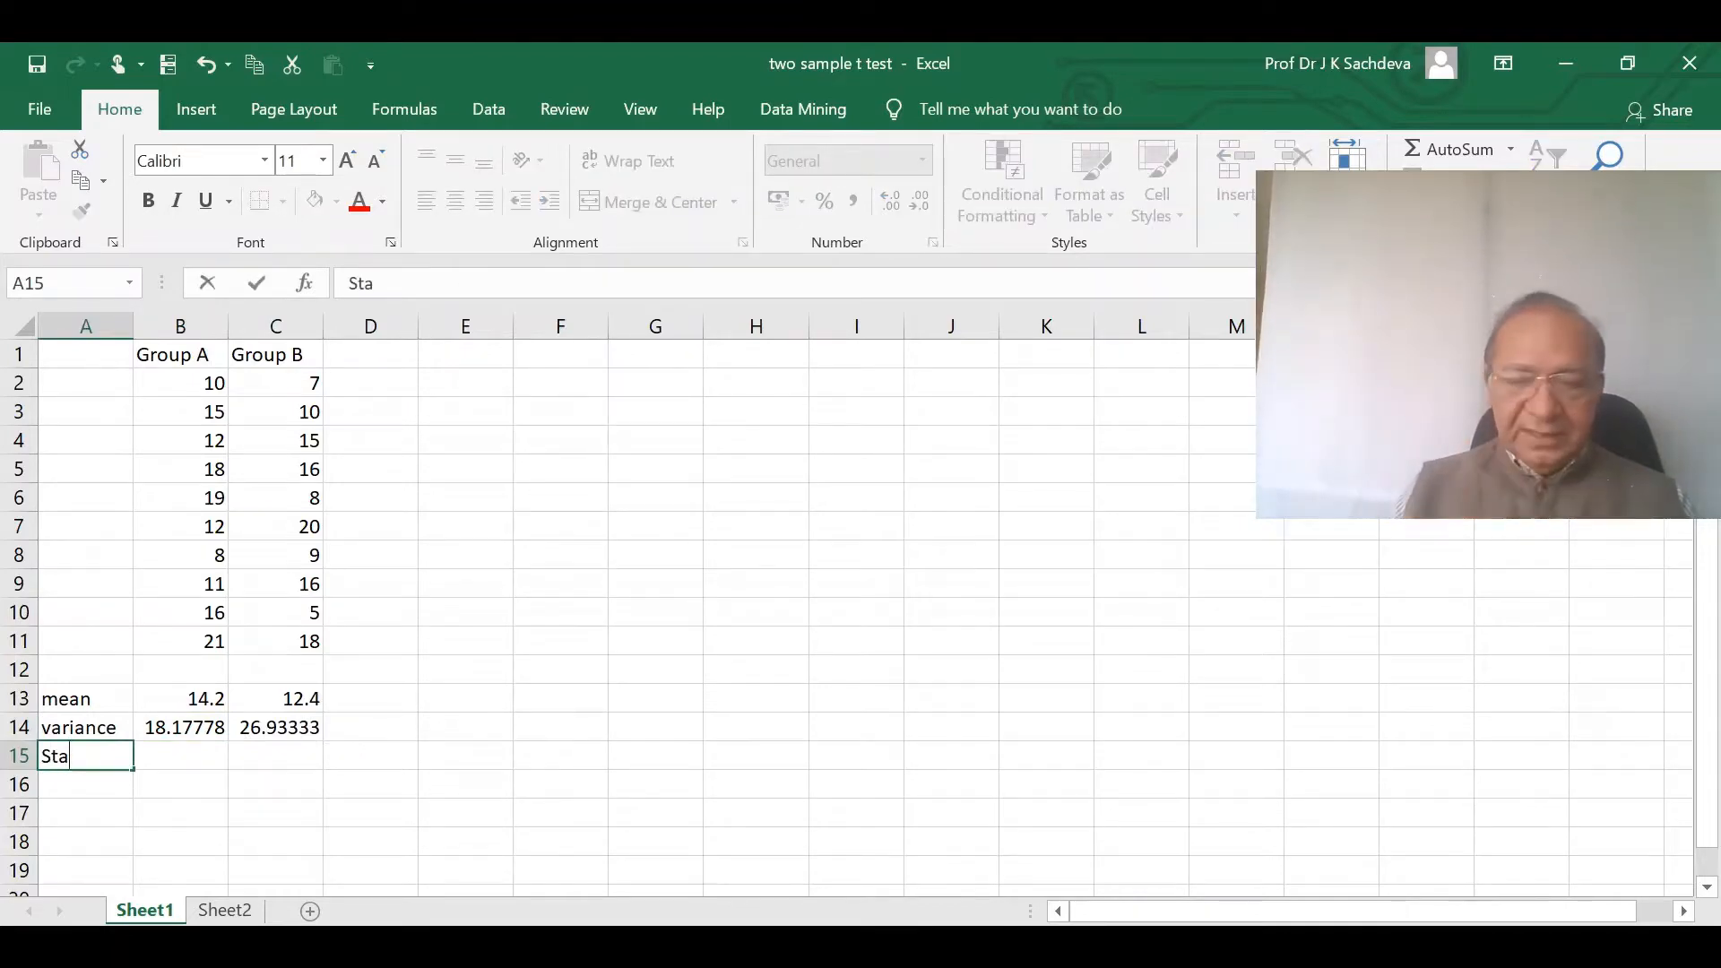
pyautogui.write('andard')
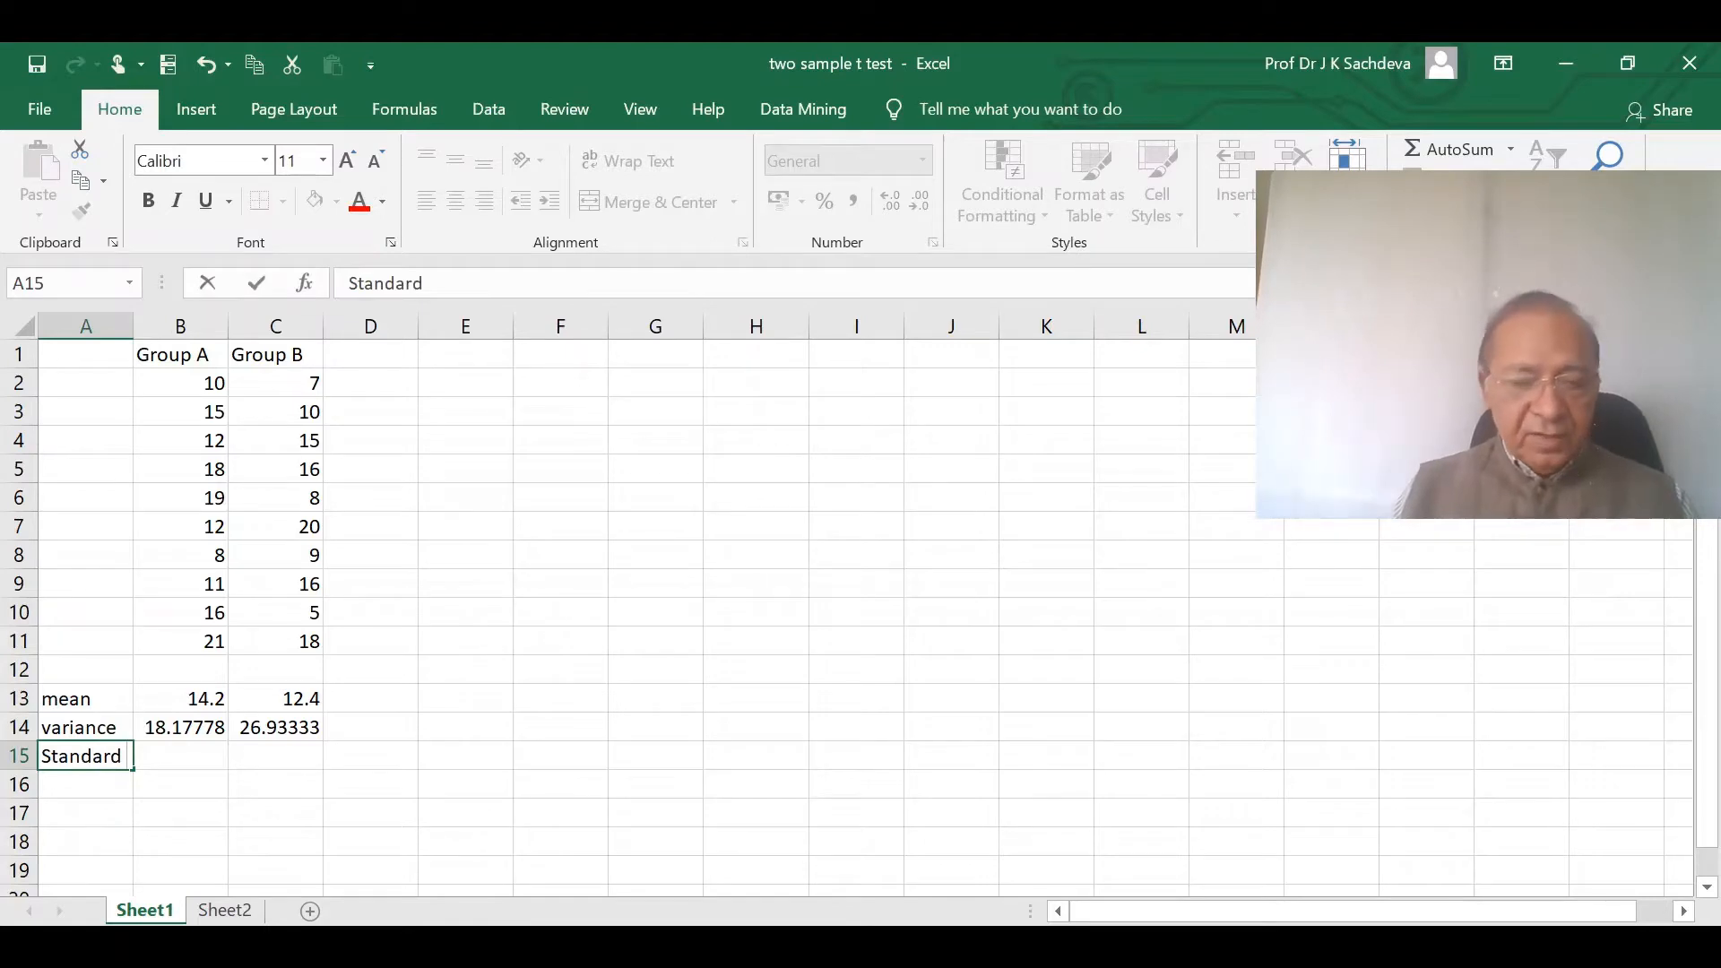
pyautogui.write(' devation')
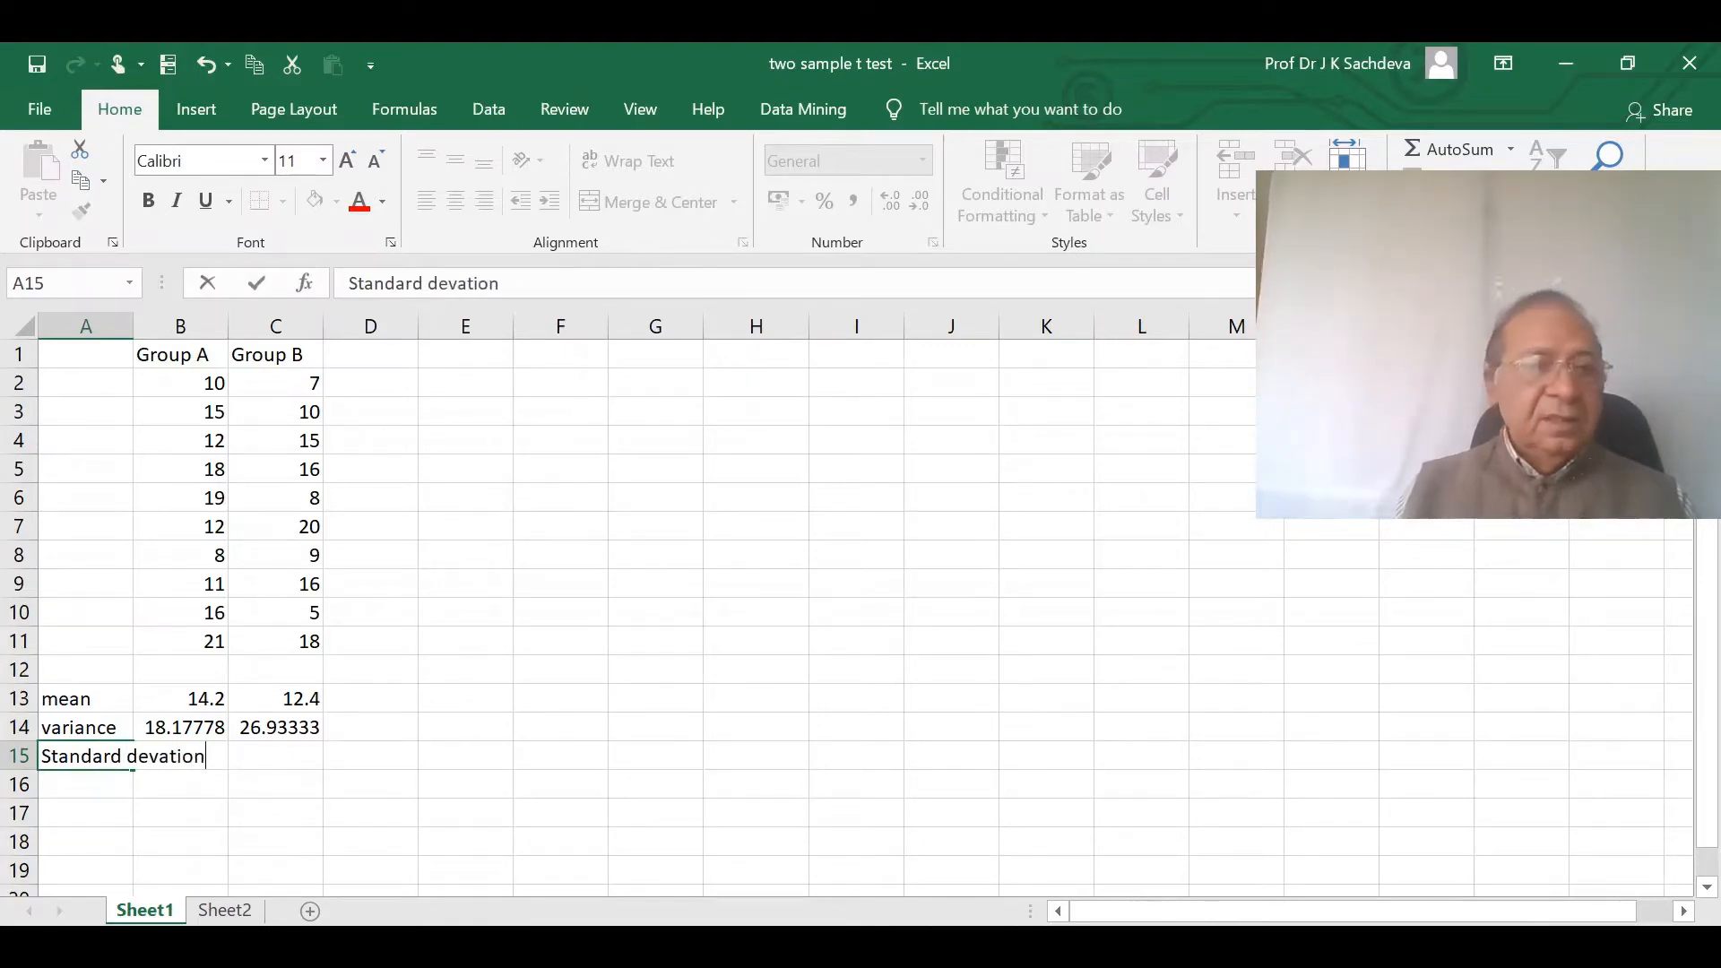
pyautogui.click(164, 813)
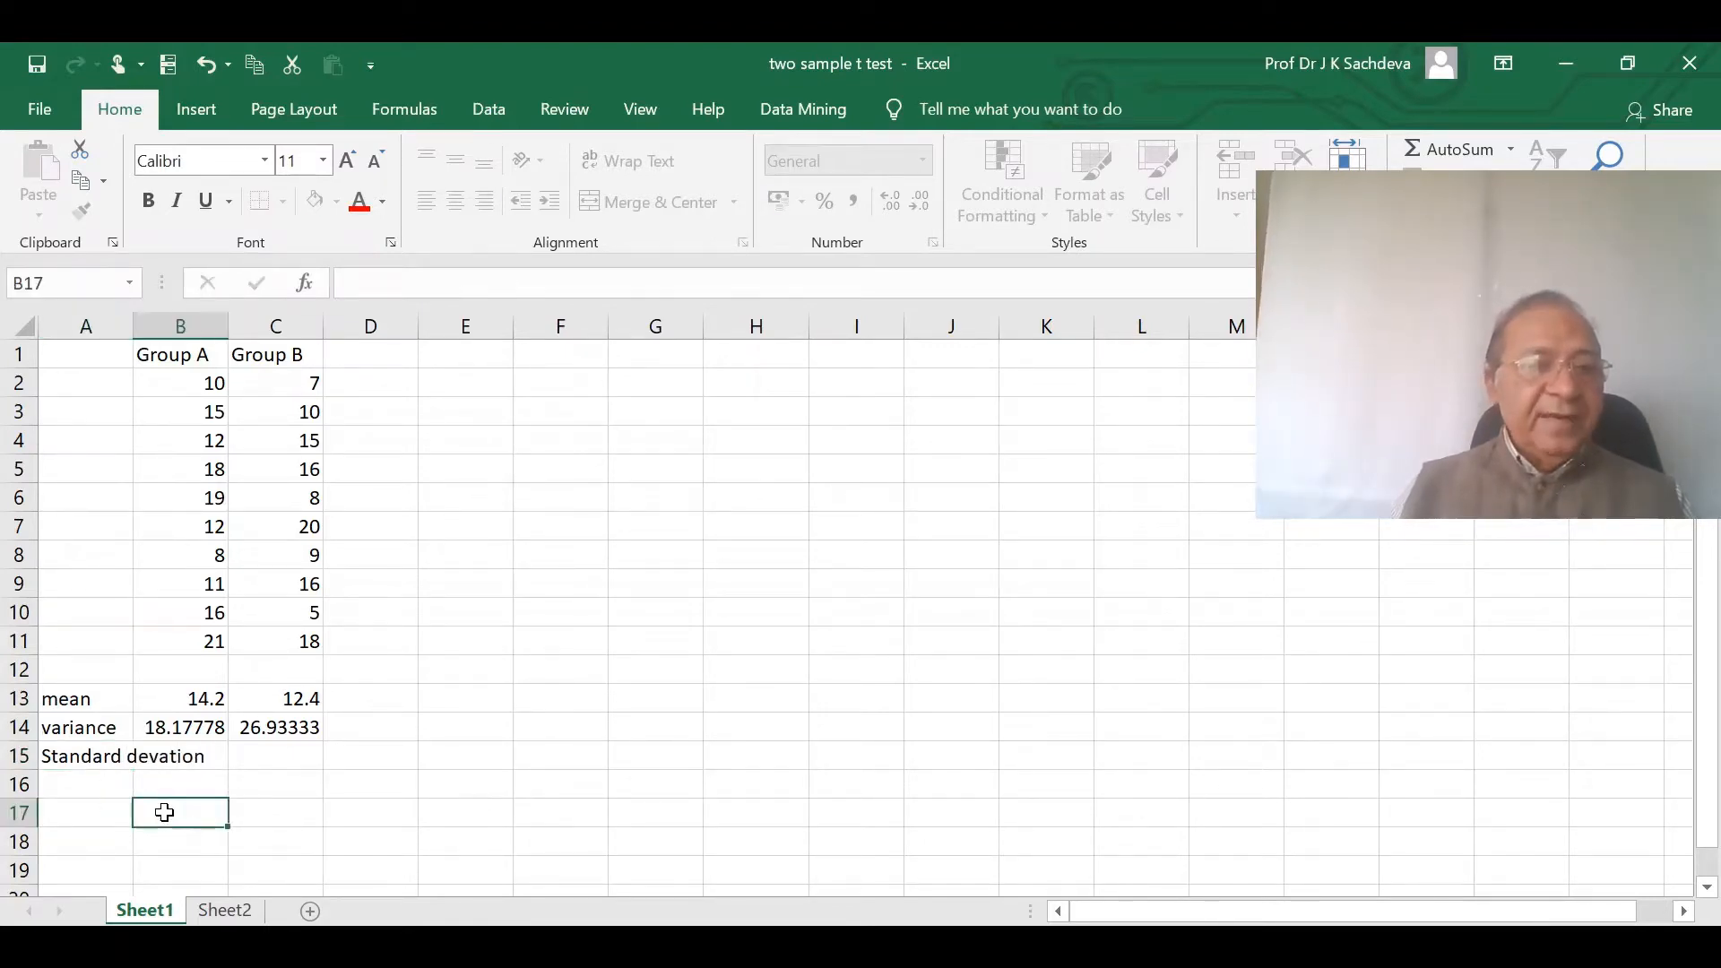
pyautogui.click(129, 758)
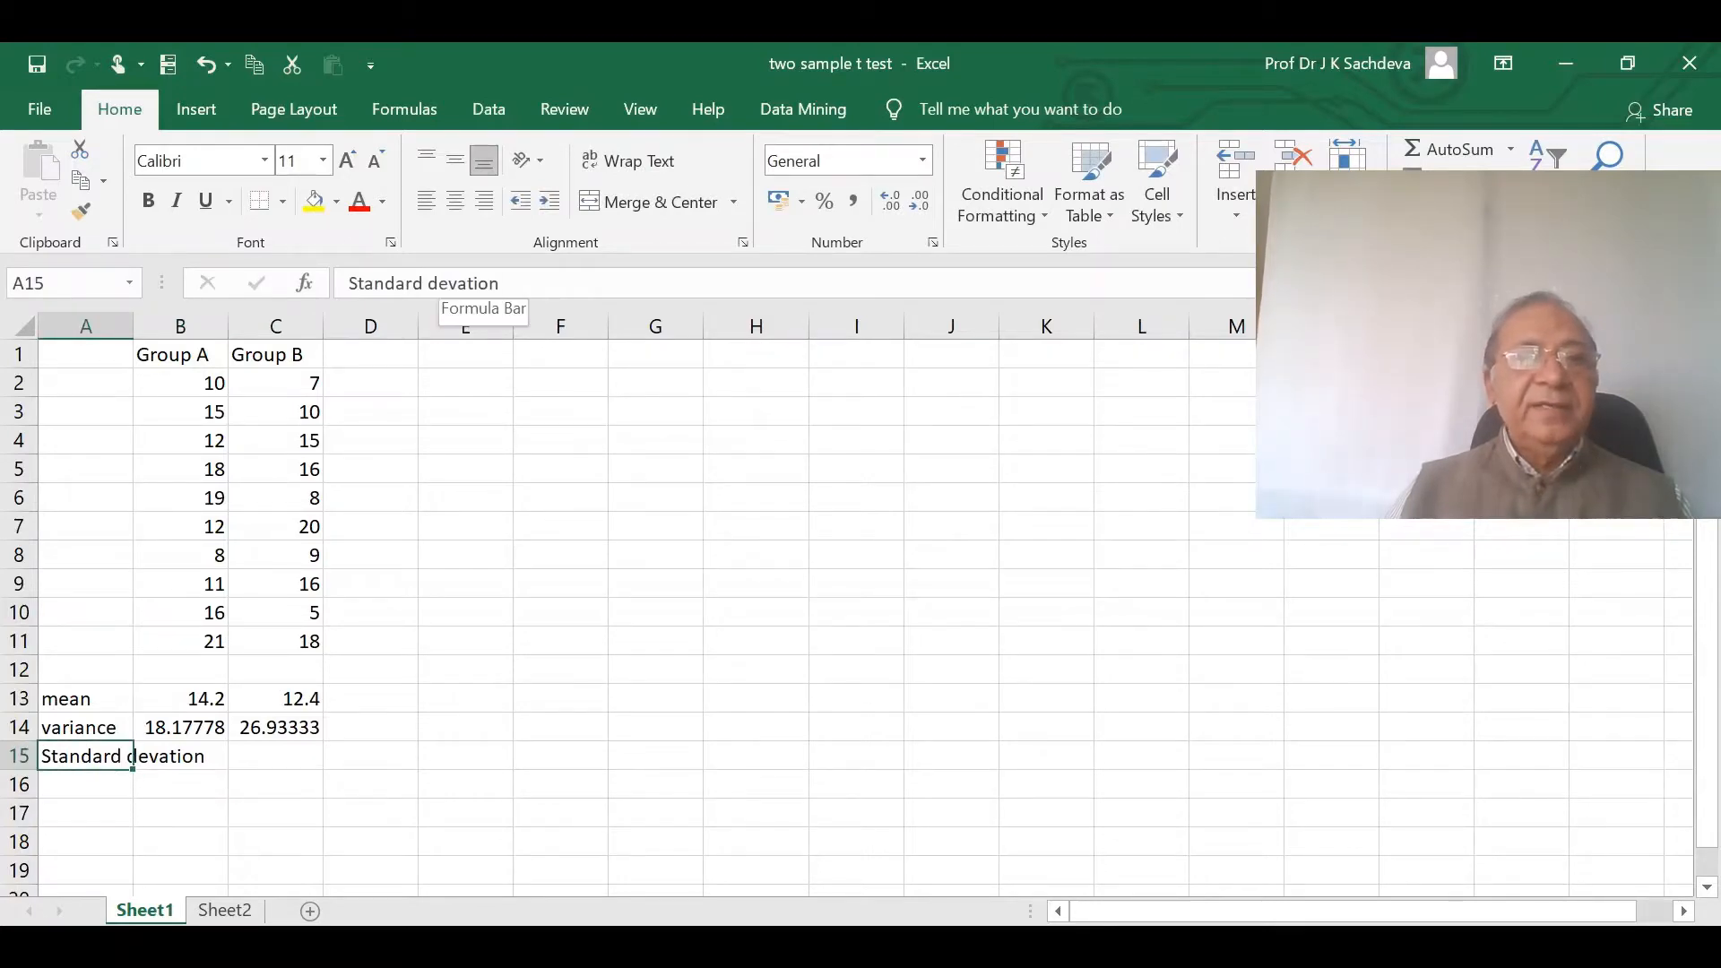
pyautogui.doubleClick(128, 758)
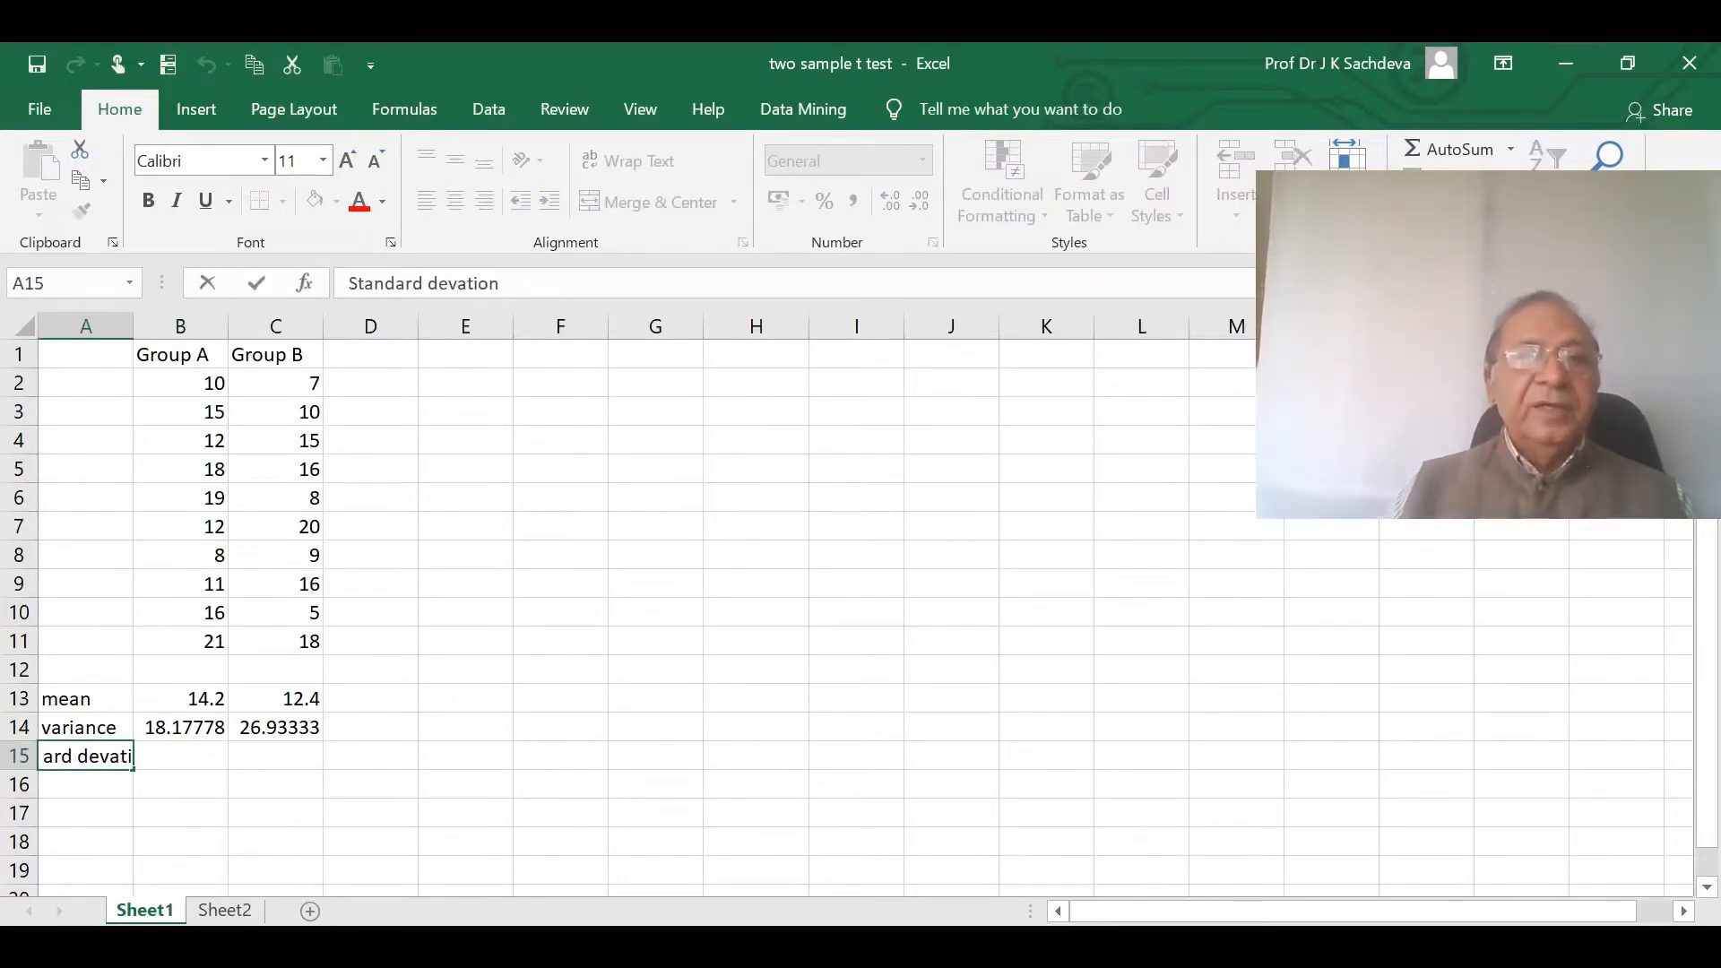
pyautogui.write('i')
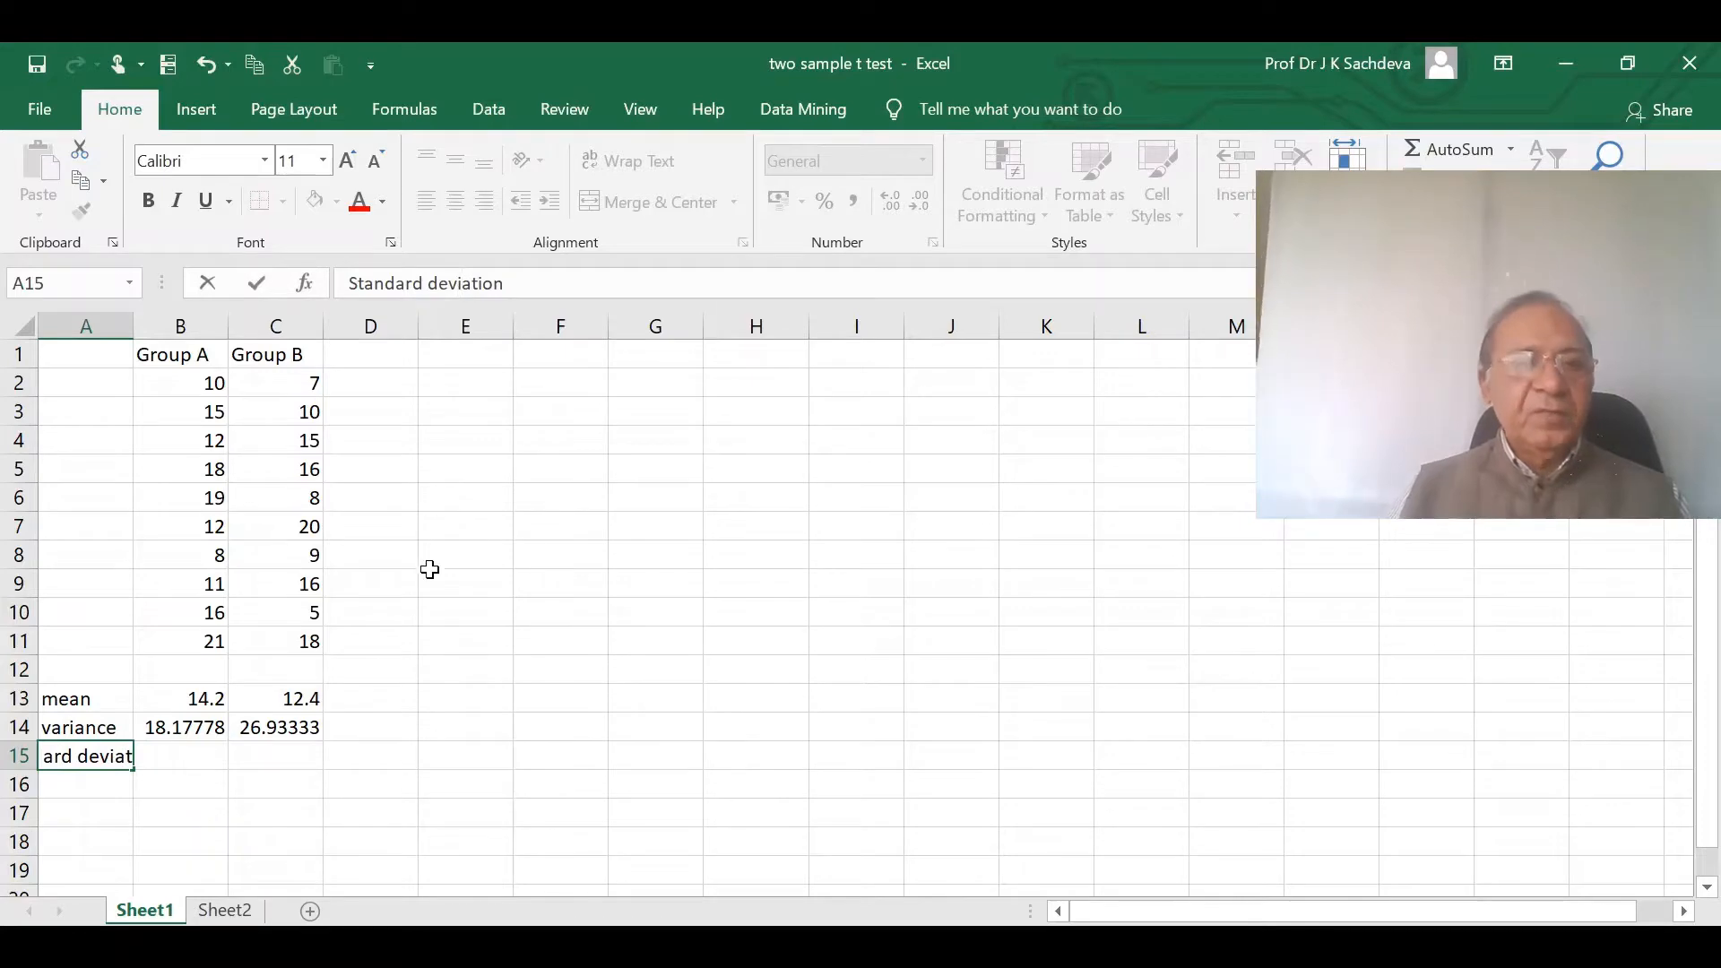
pyautogui.click(203, 759)
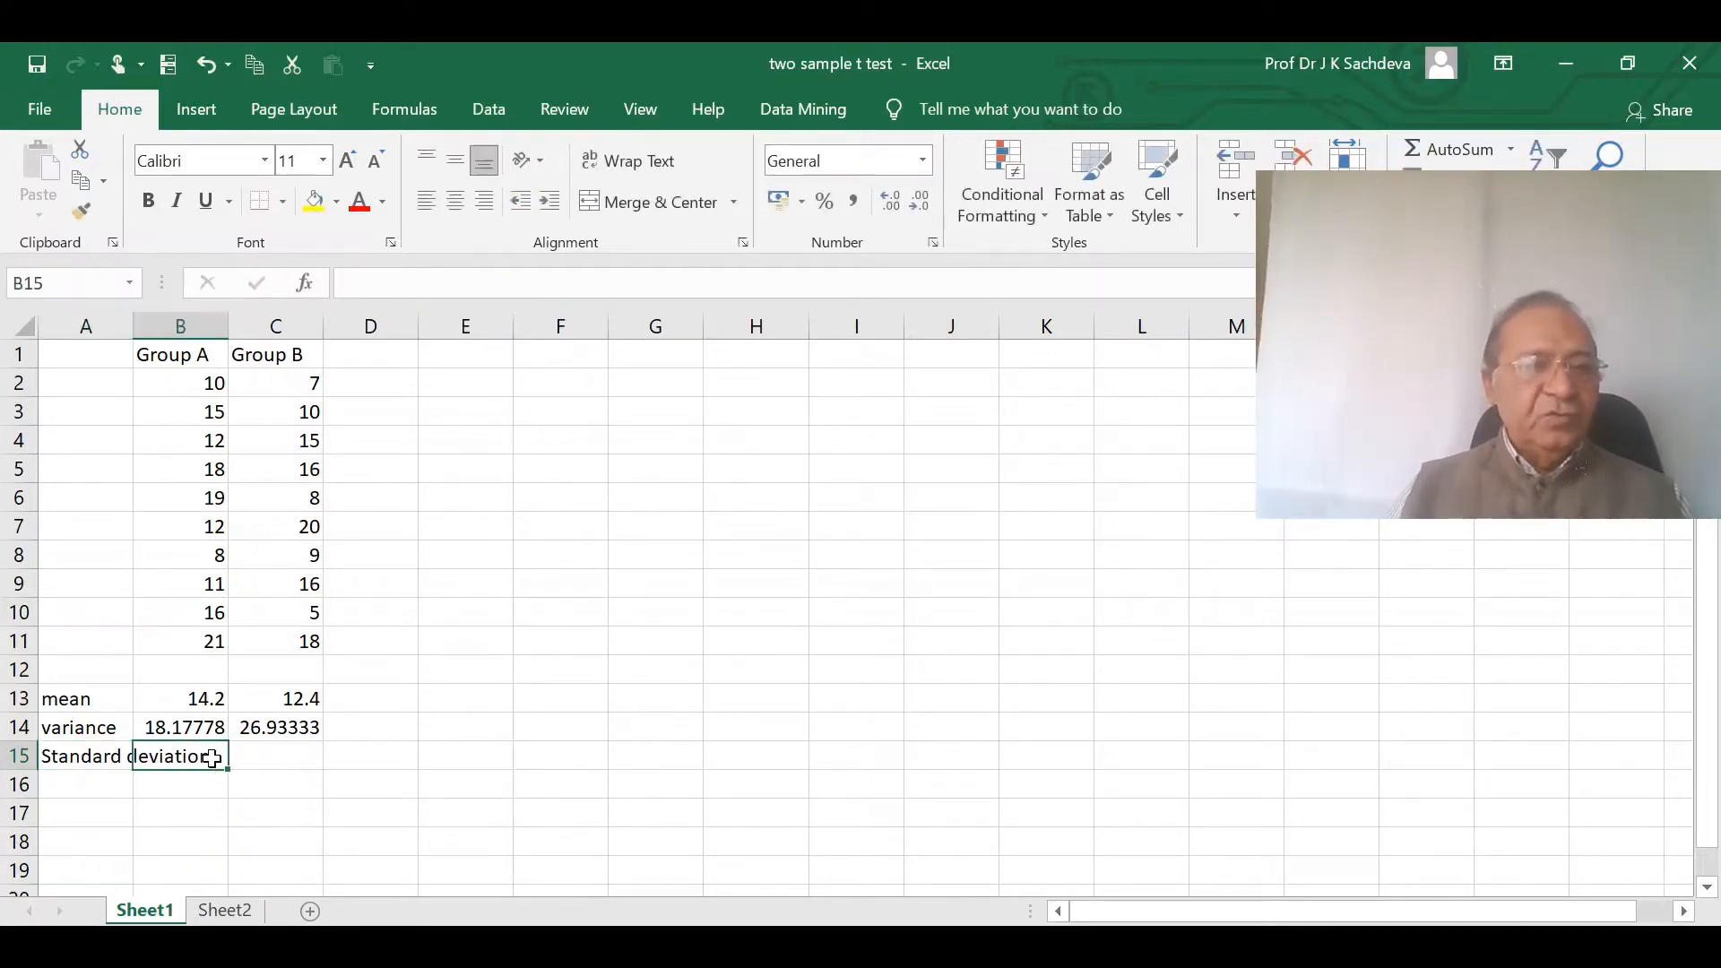
pyautogui.doubleClick(133, 328)
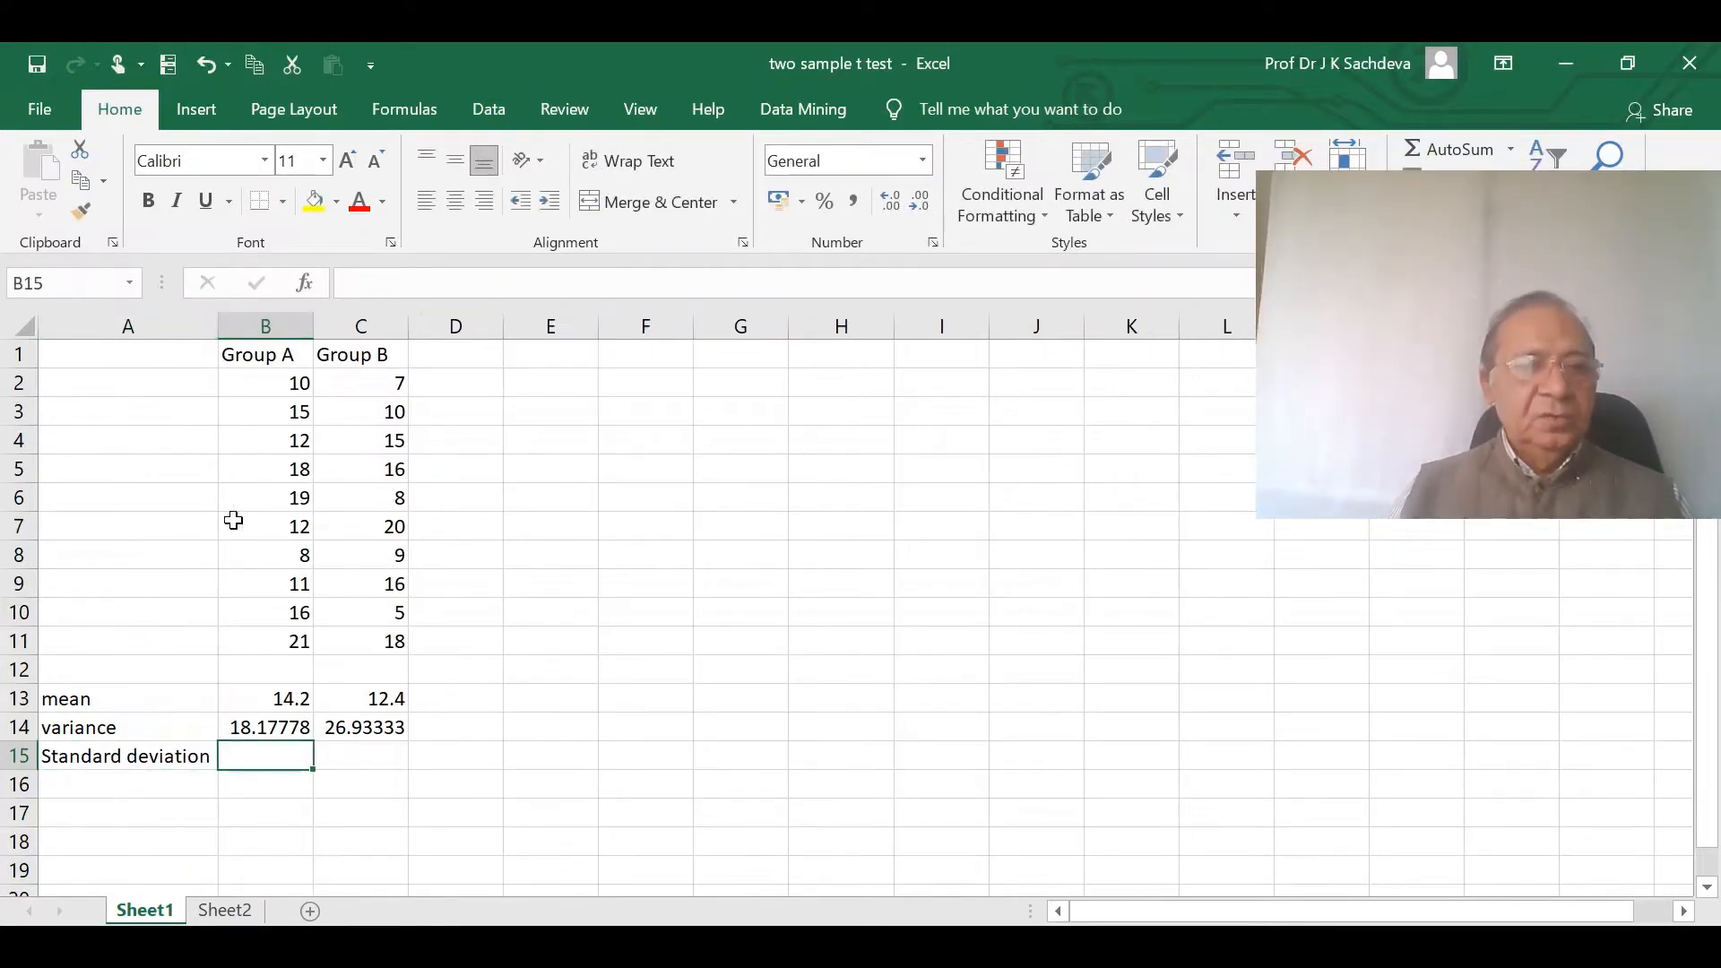
# - Calculate Group A's standard deviation with =STDEV.S(B2:B11) in B15 and fill the formula across to C15 for Group B
pyautogui.write('=')
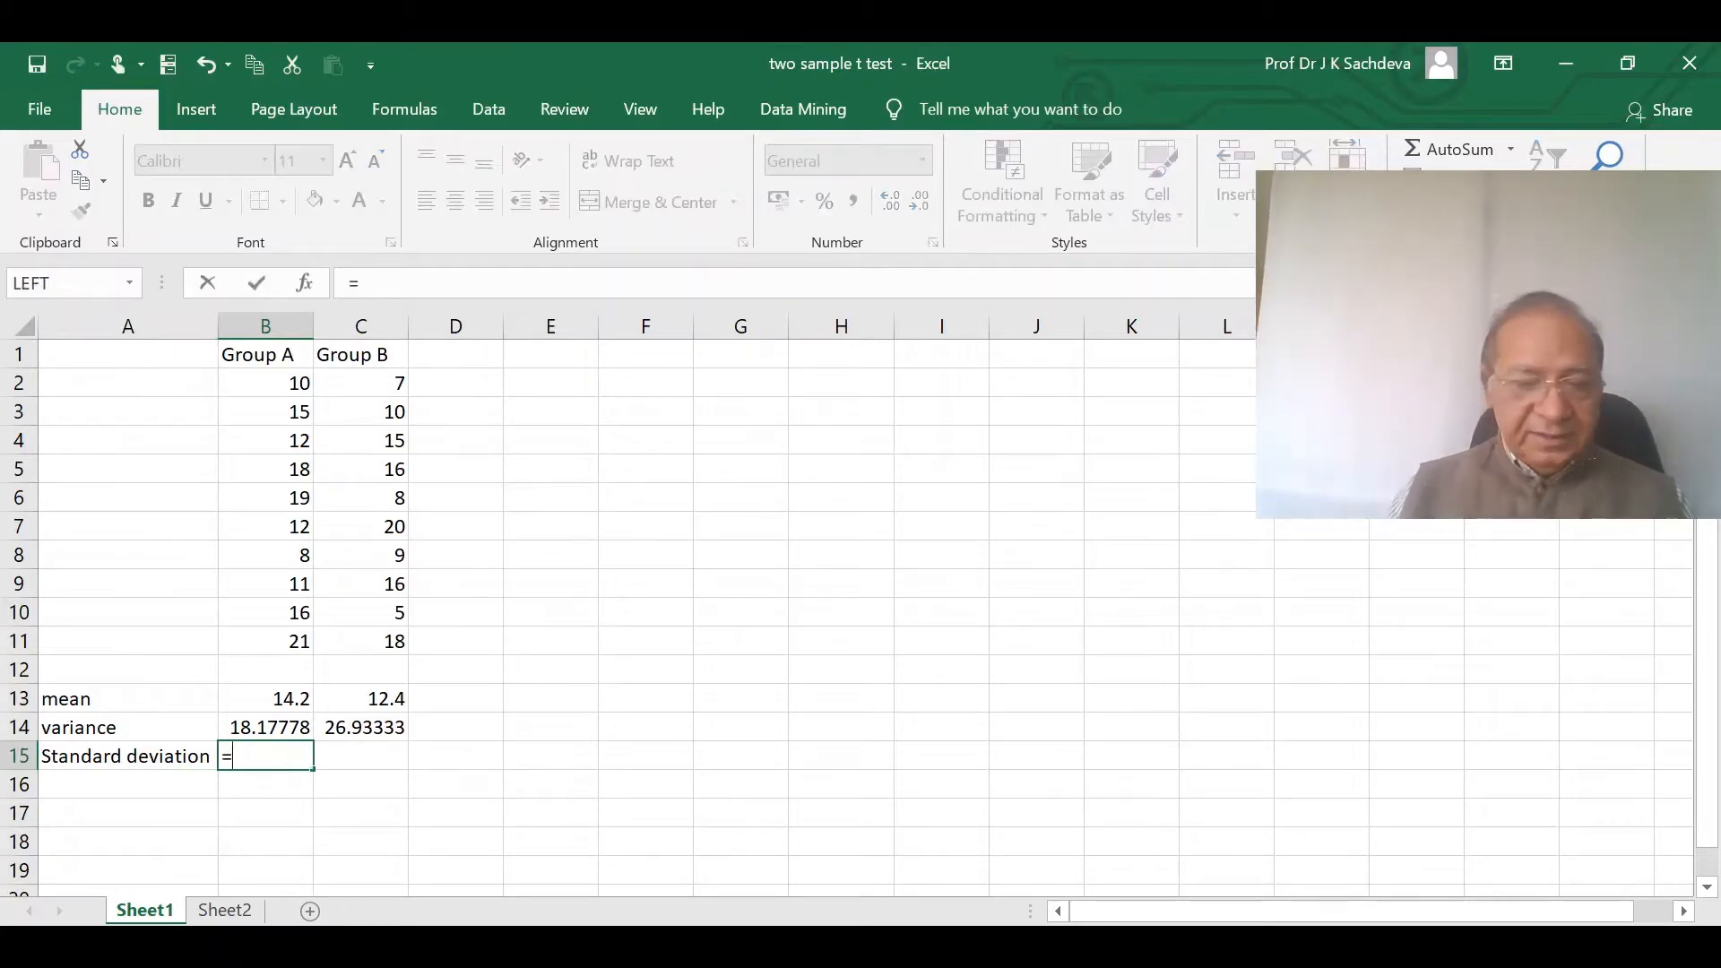
pyautogui.write('st')
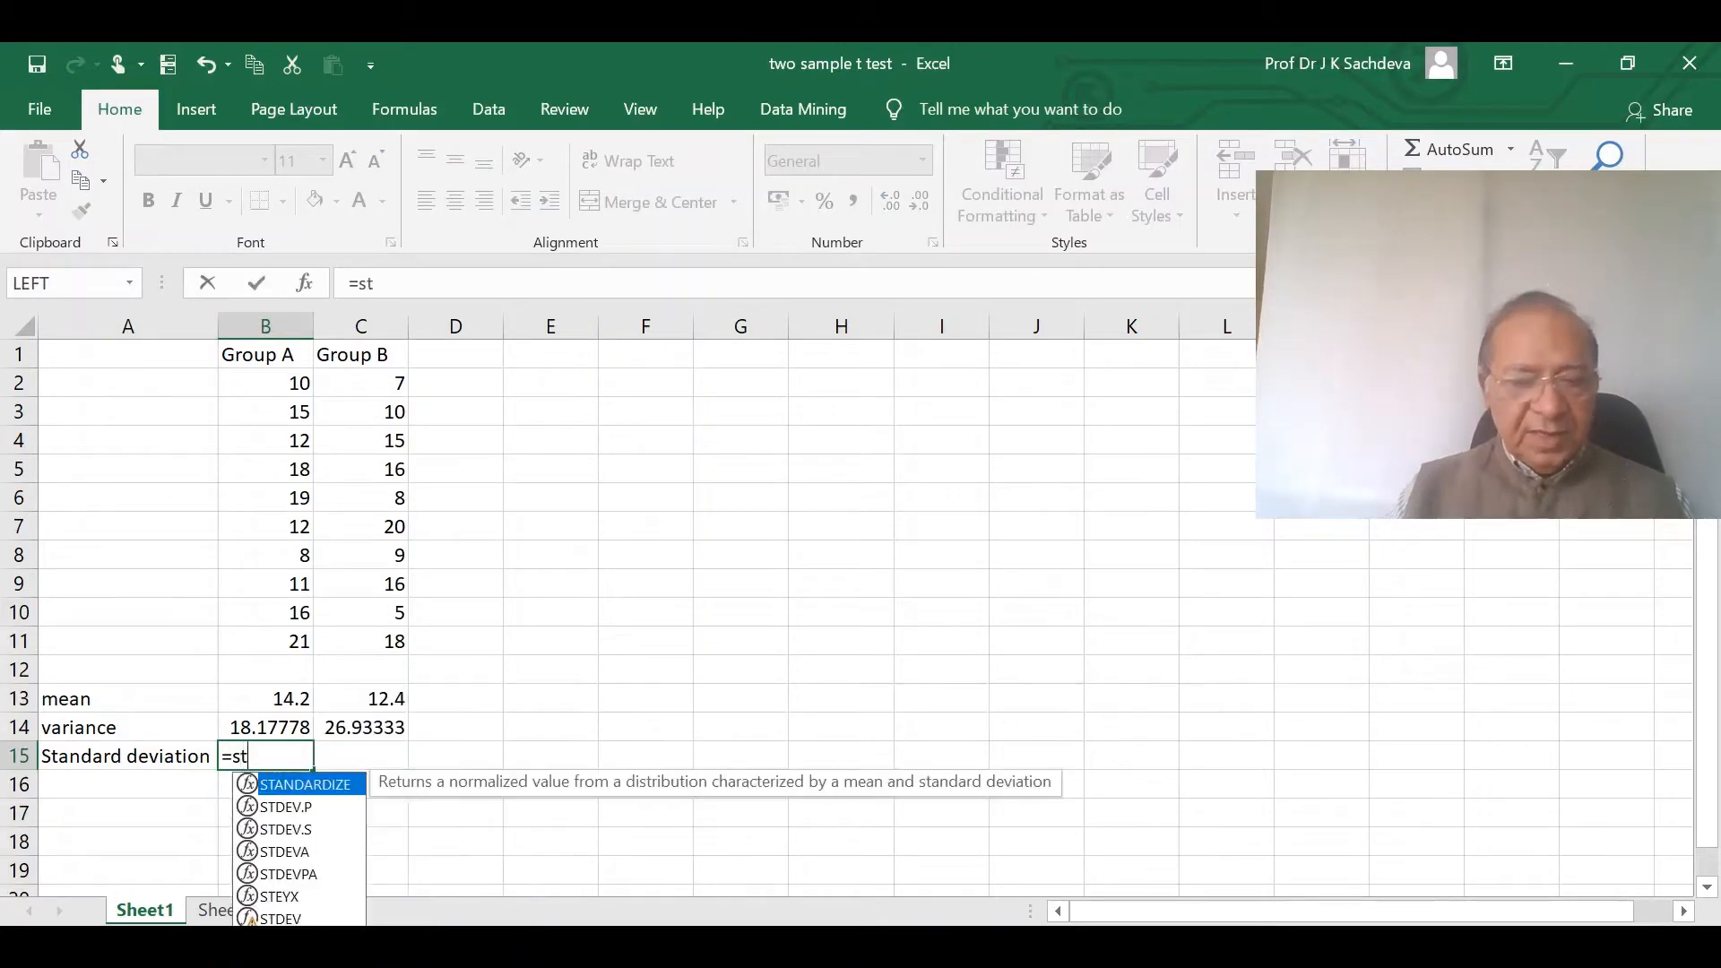
pyautogui.write('dev')
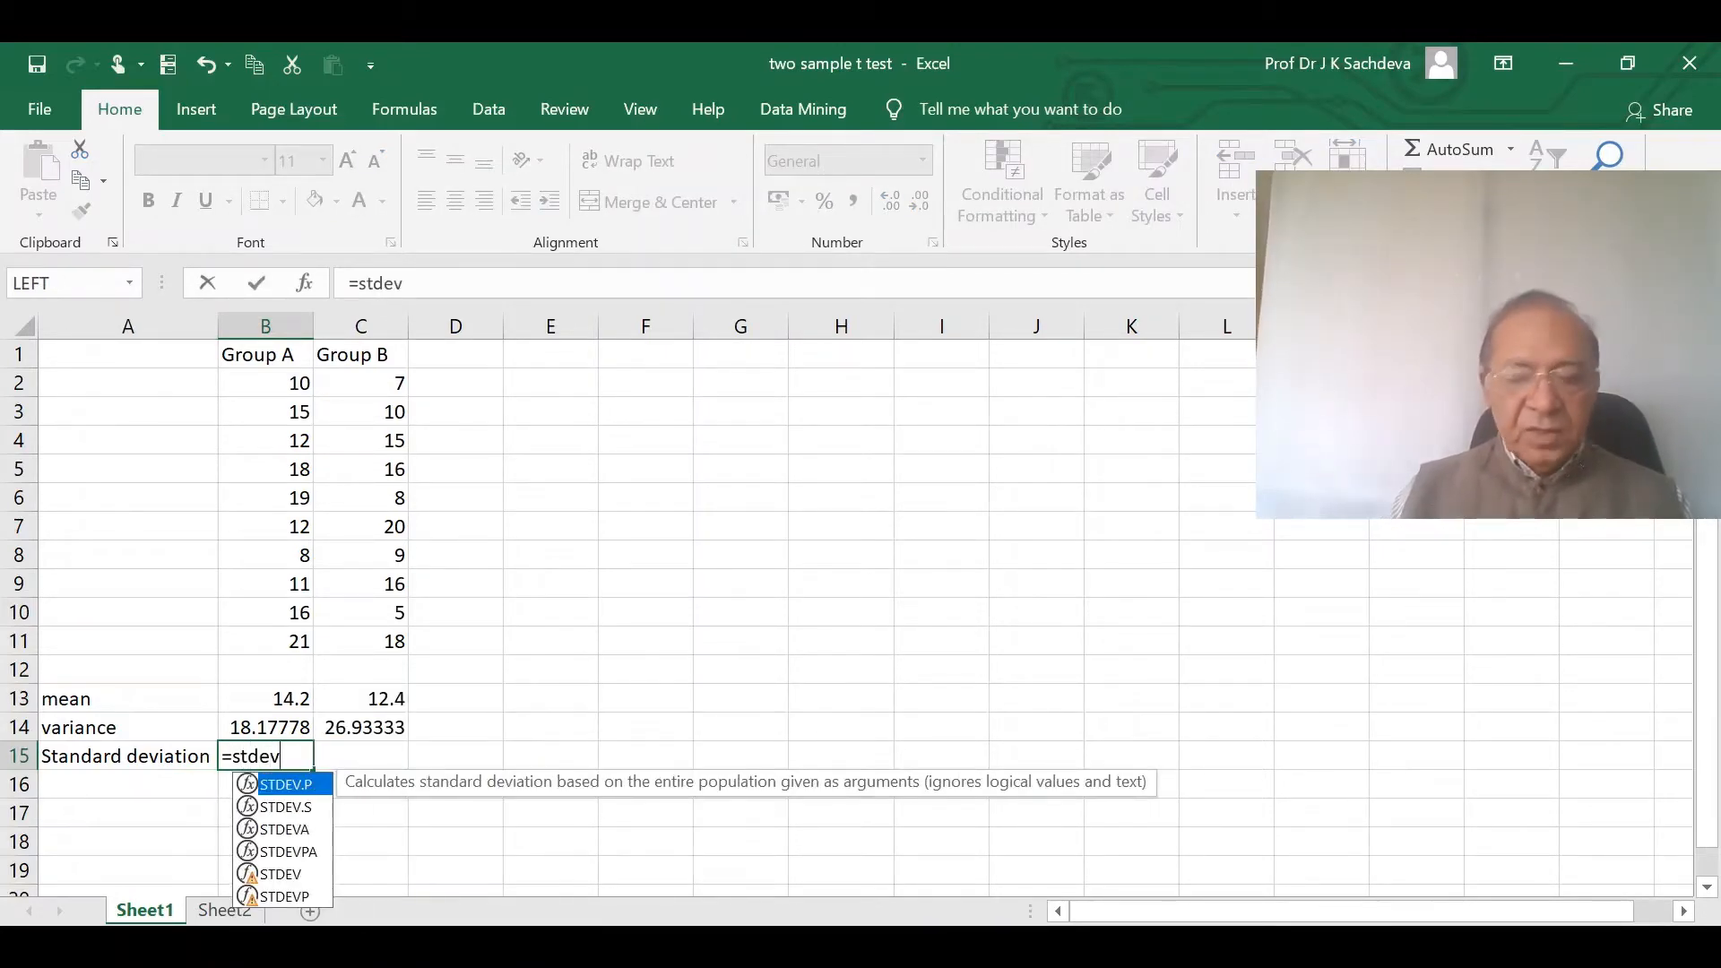
pyautogui.write('.s(')
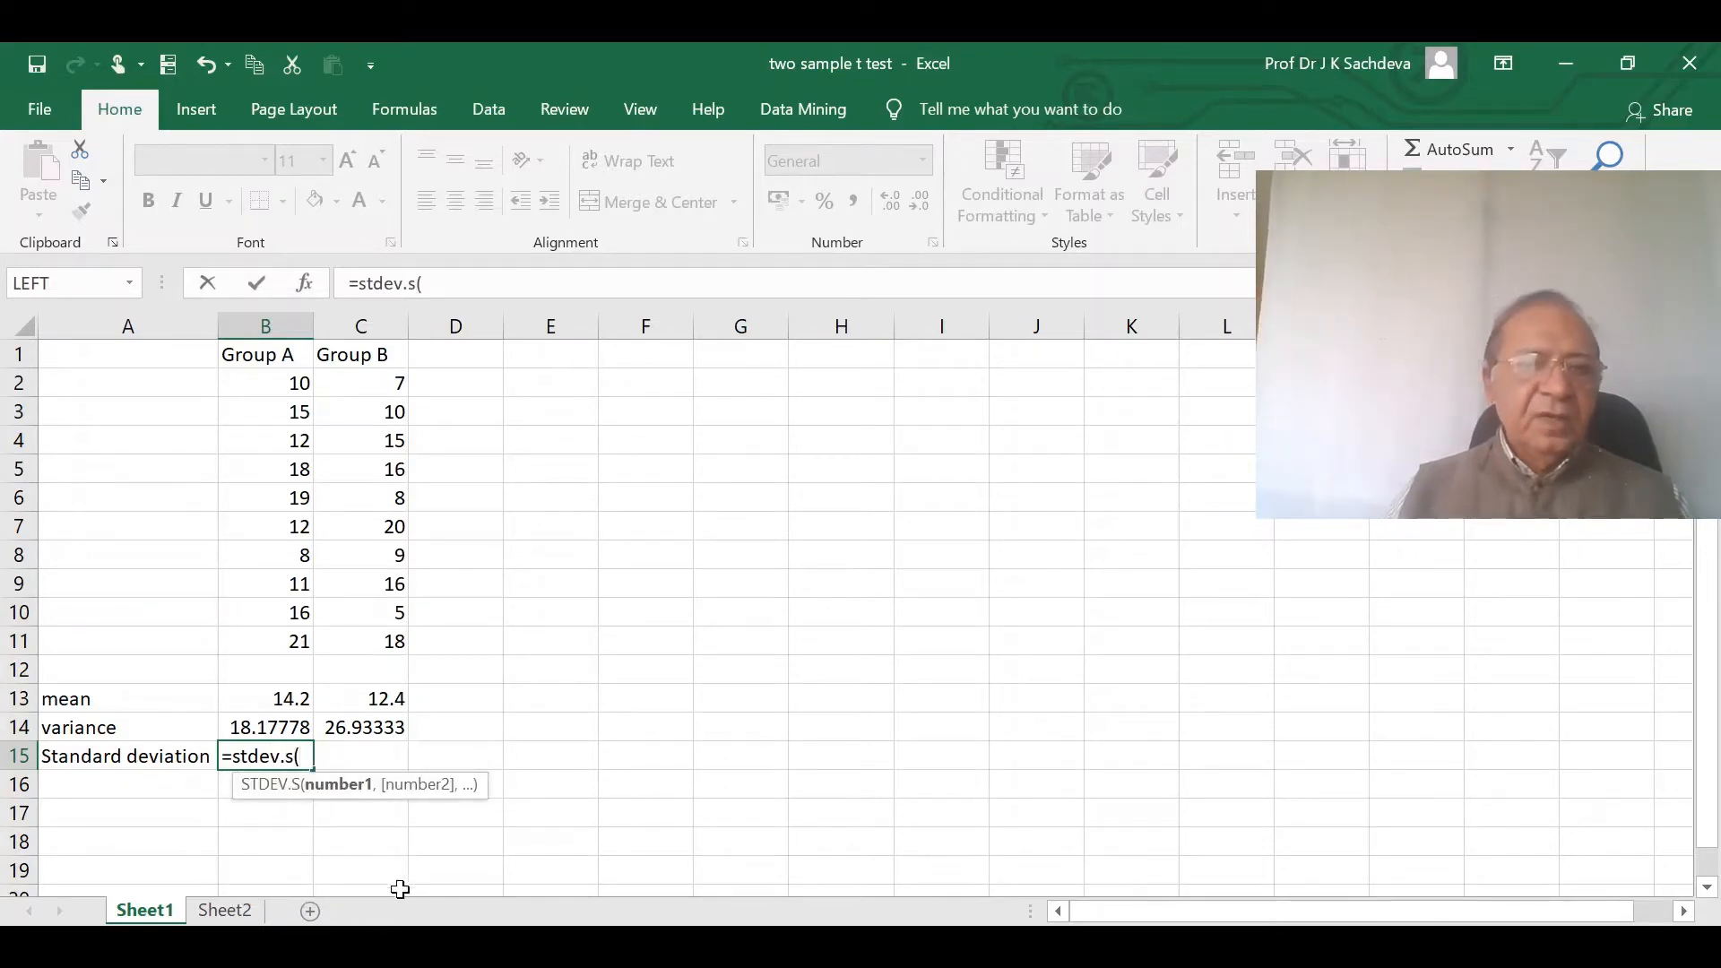
pyautogui.moveTo(287, 382); pyautogui.dragTo(268, 641)
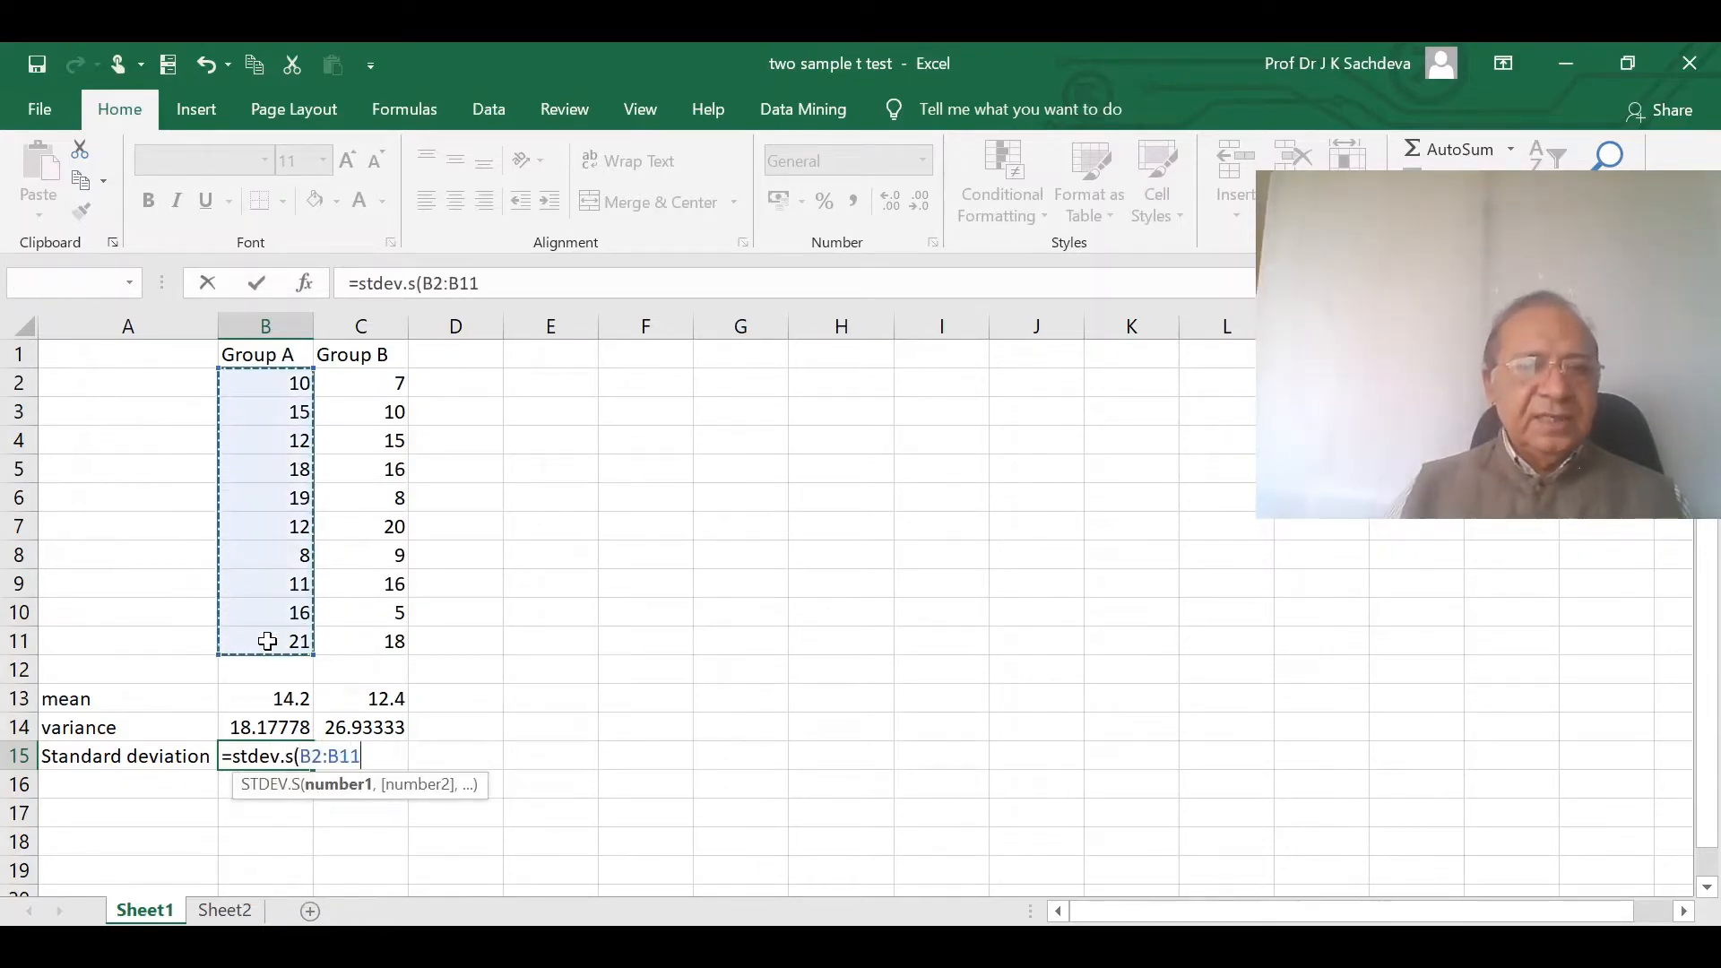
pyautogui.write(')')
pyautogui.press('Return')
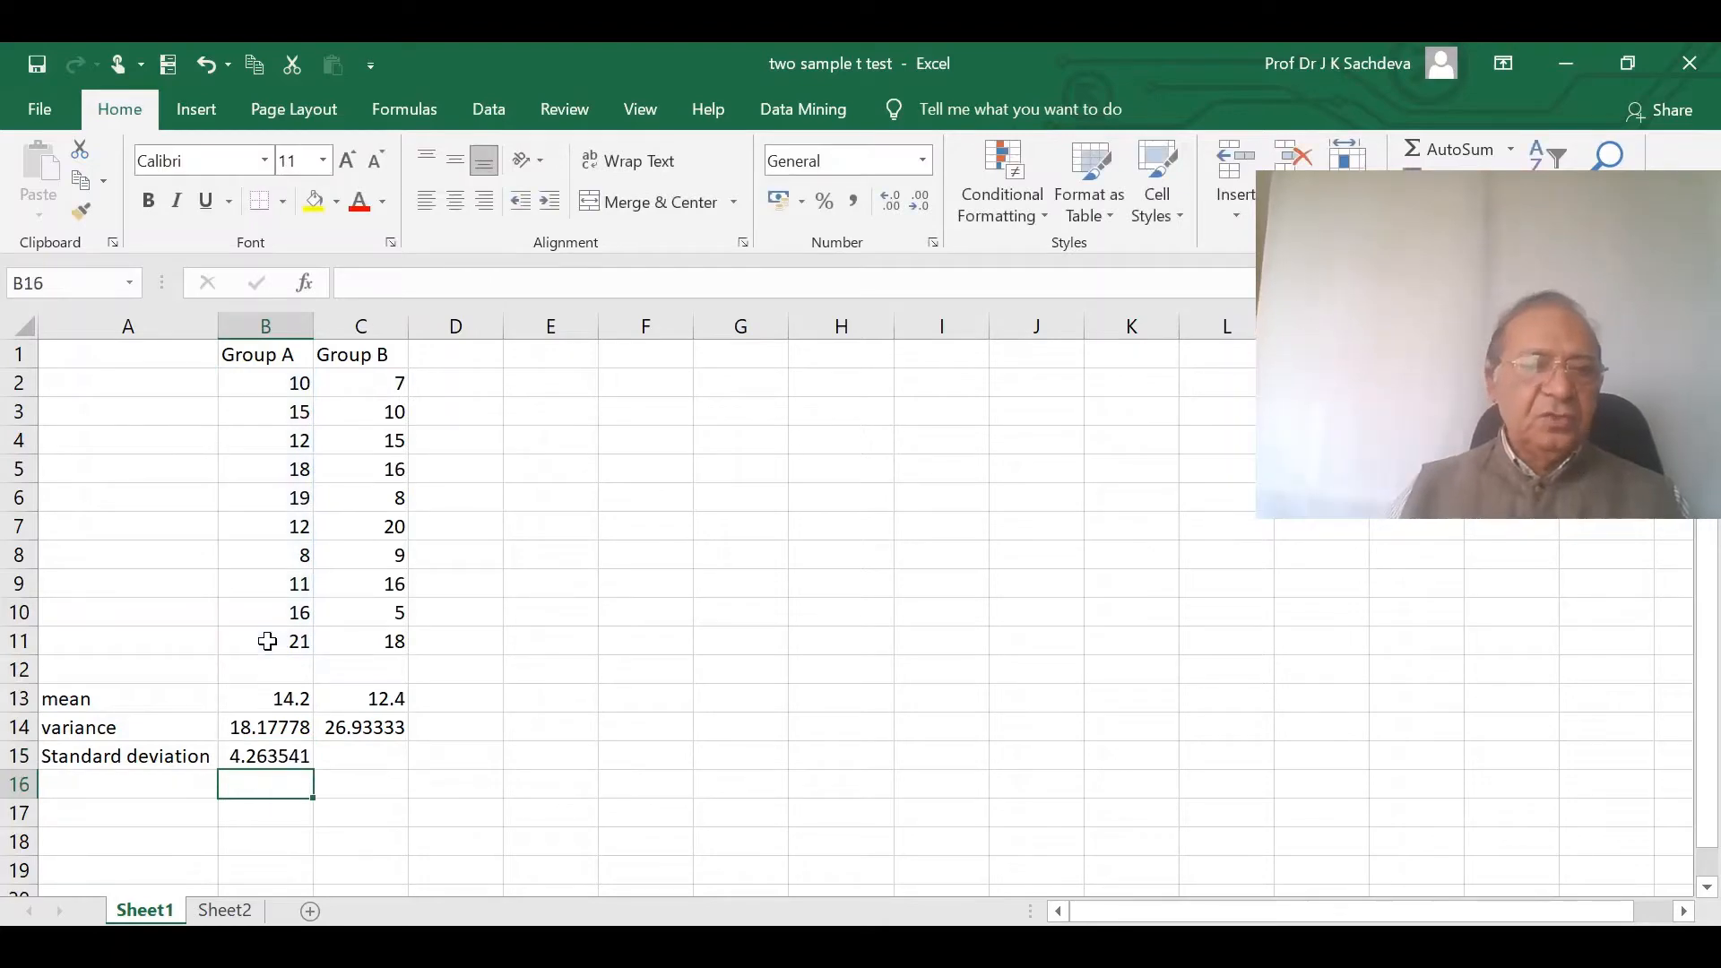
pyautogui.click(273, 761)
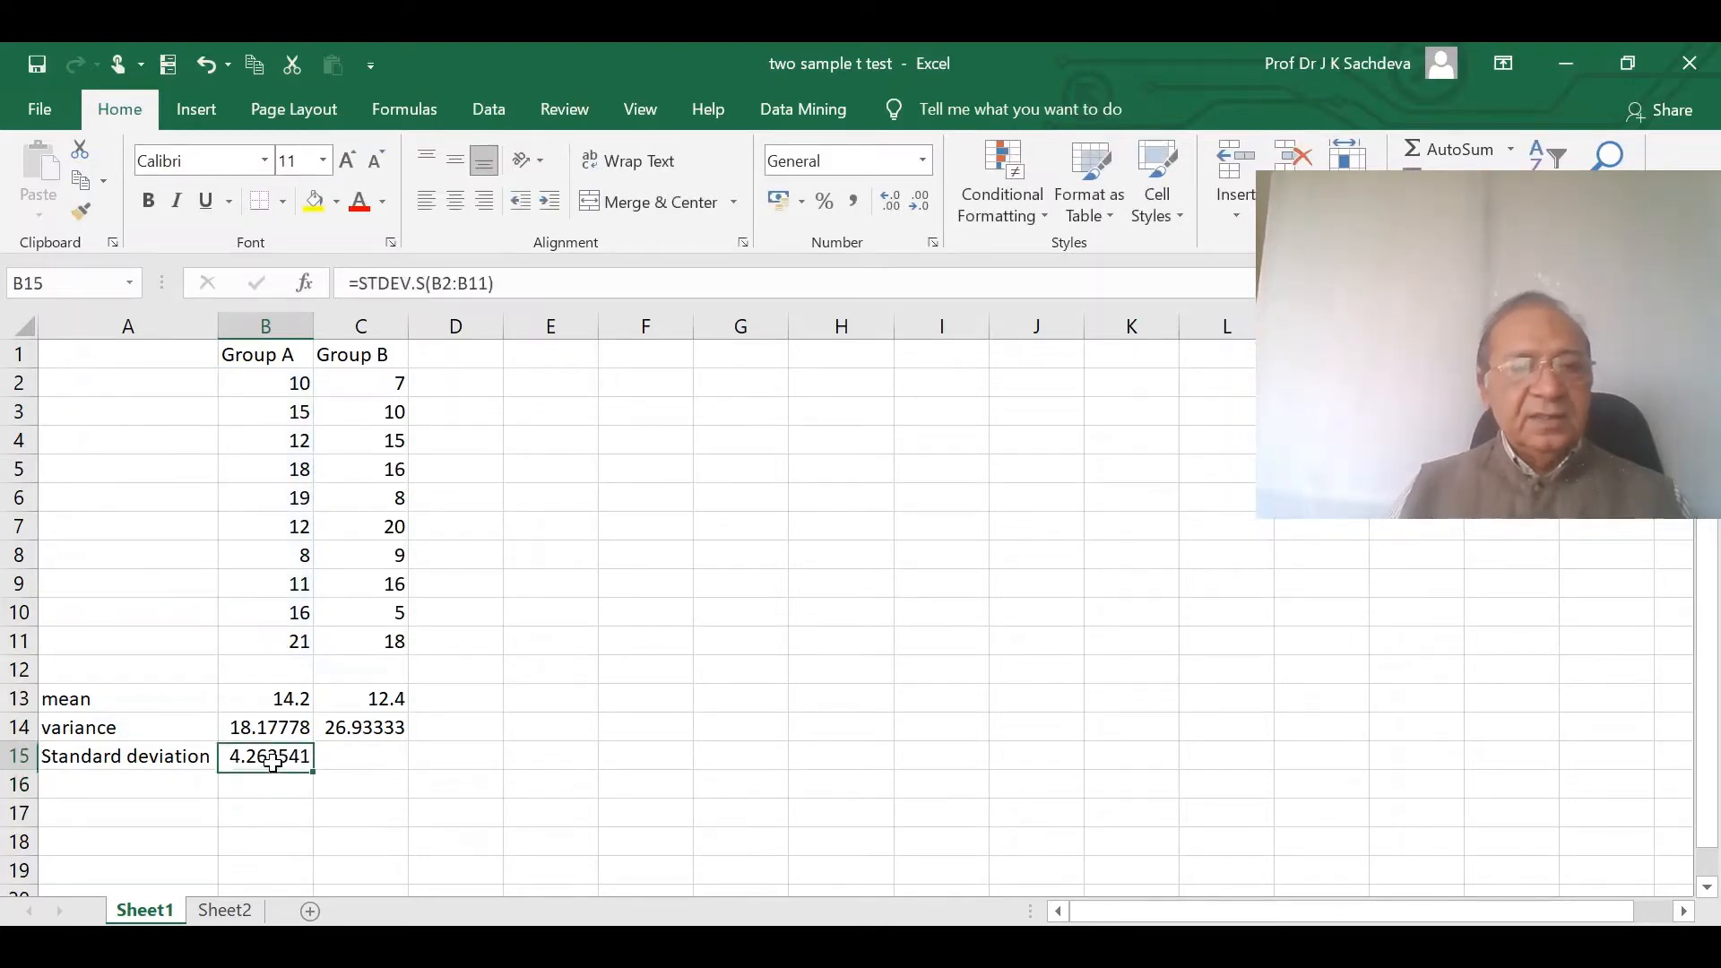
pyautogui.moveTo(316, 772); pyautogui.dragTo(399, 764)
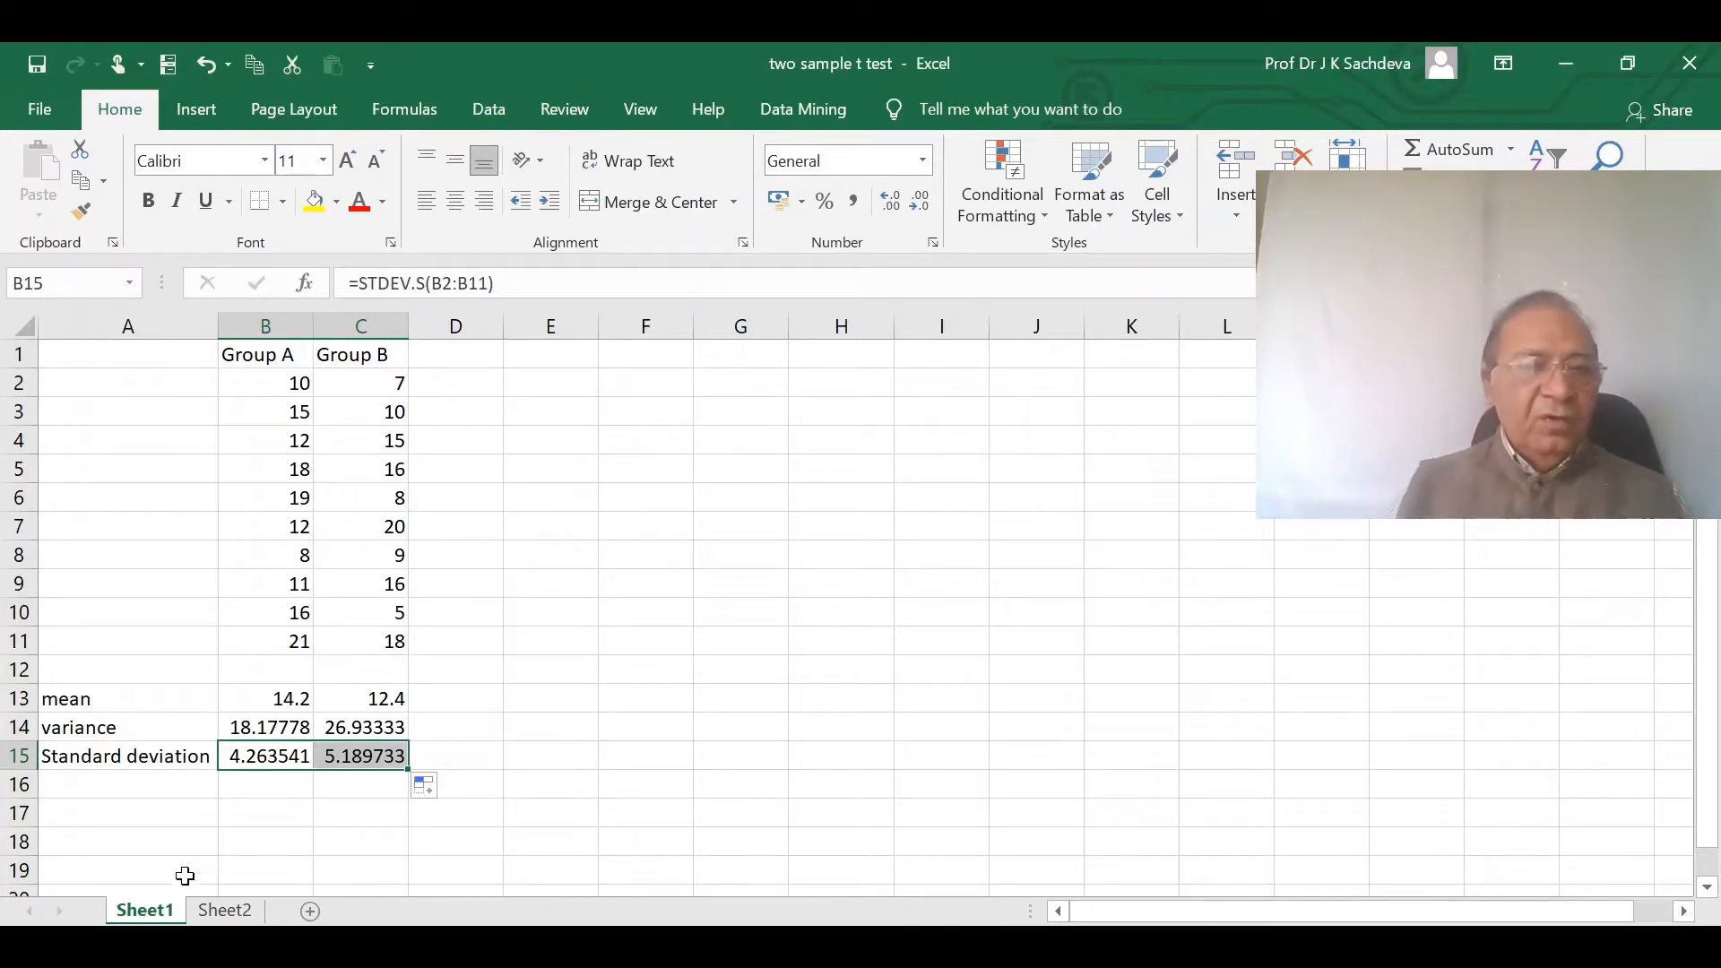
# - Label cell A17 "Combined SD"
pyautogui.click(105, 817)
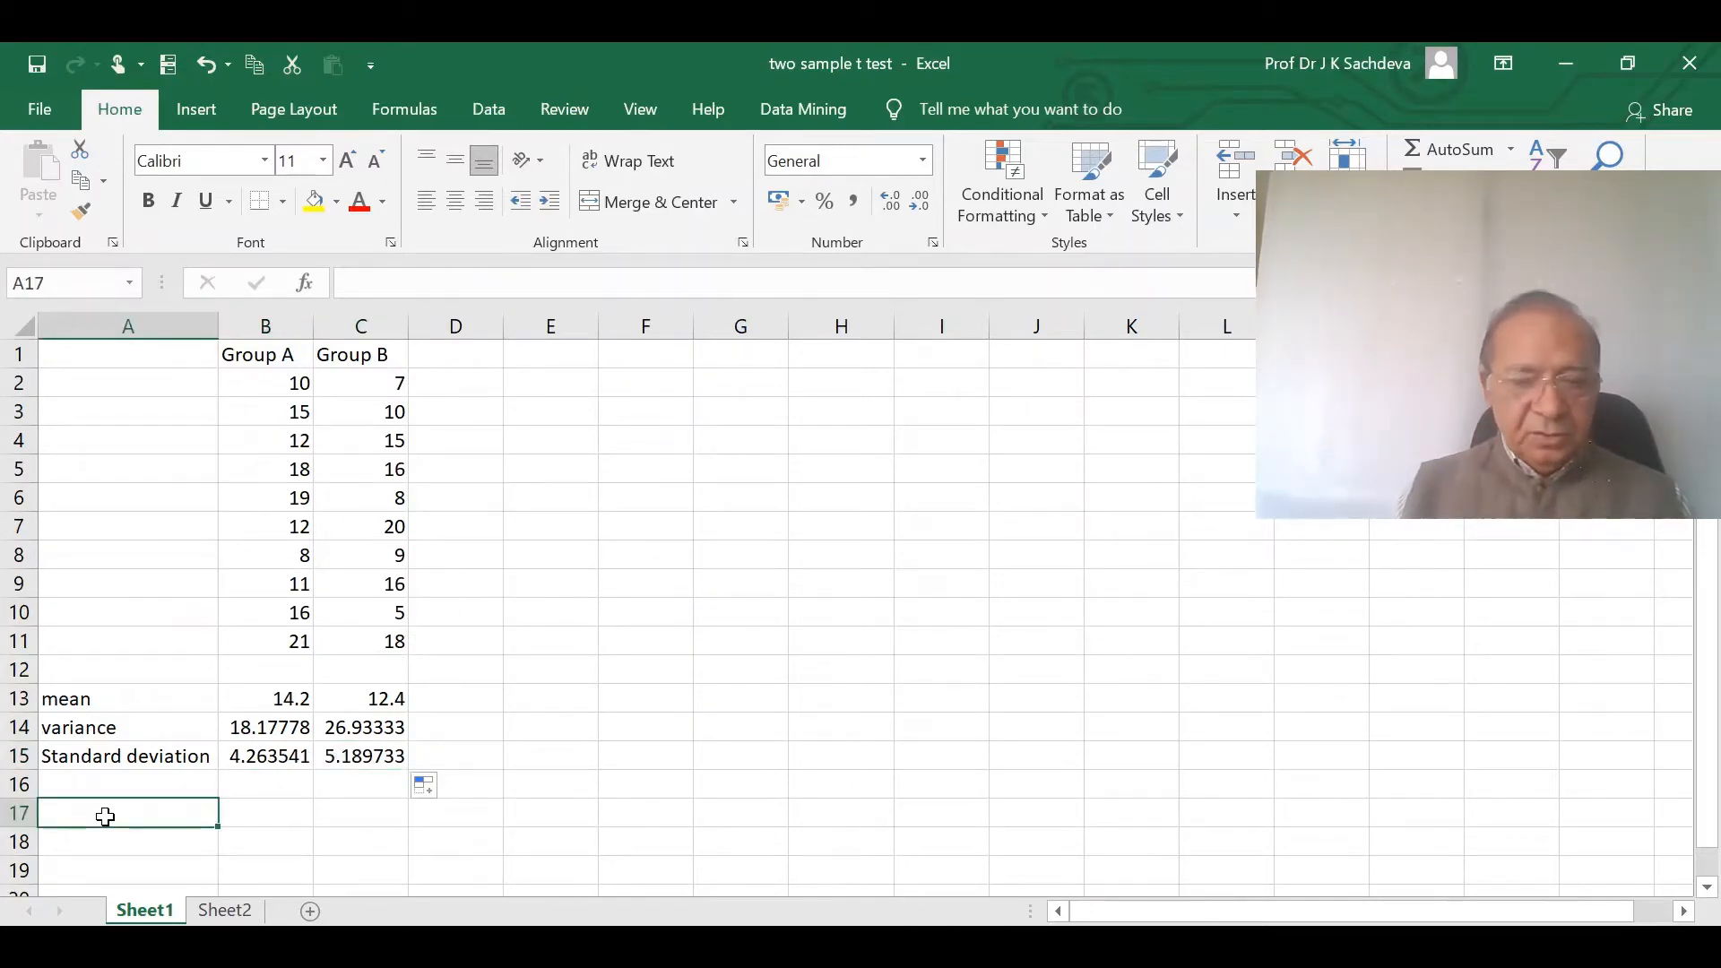
pyautogui.write('Combi')
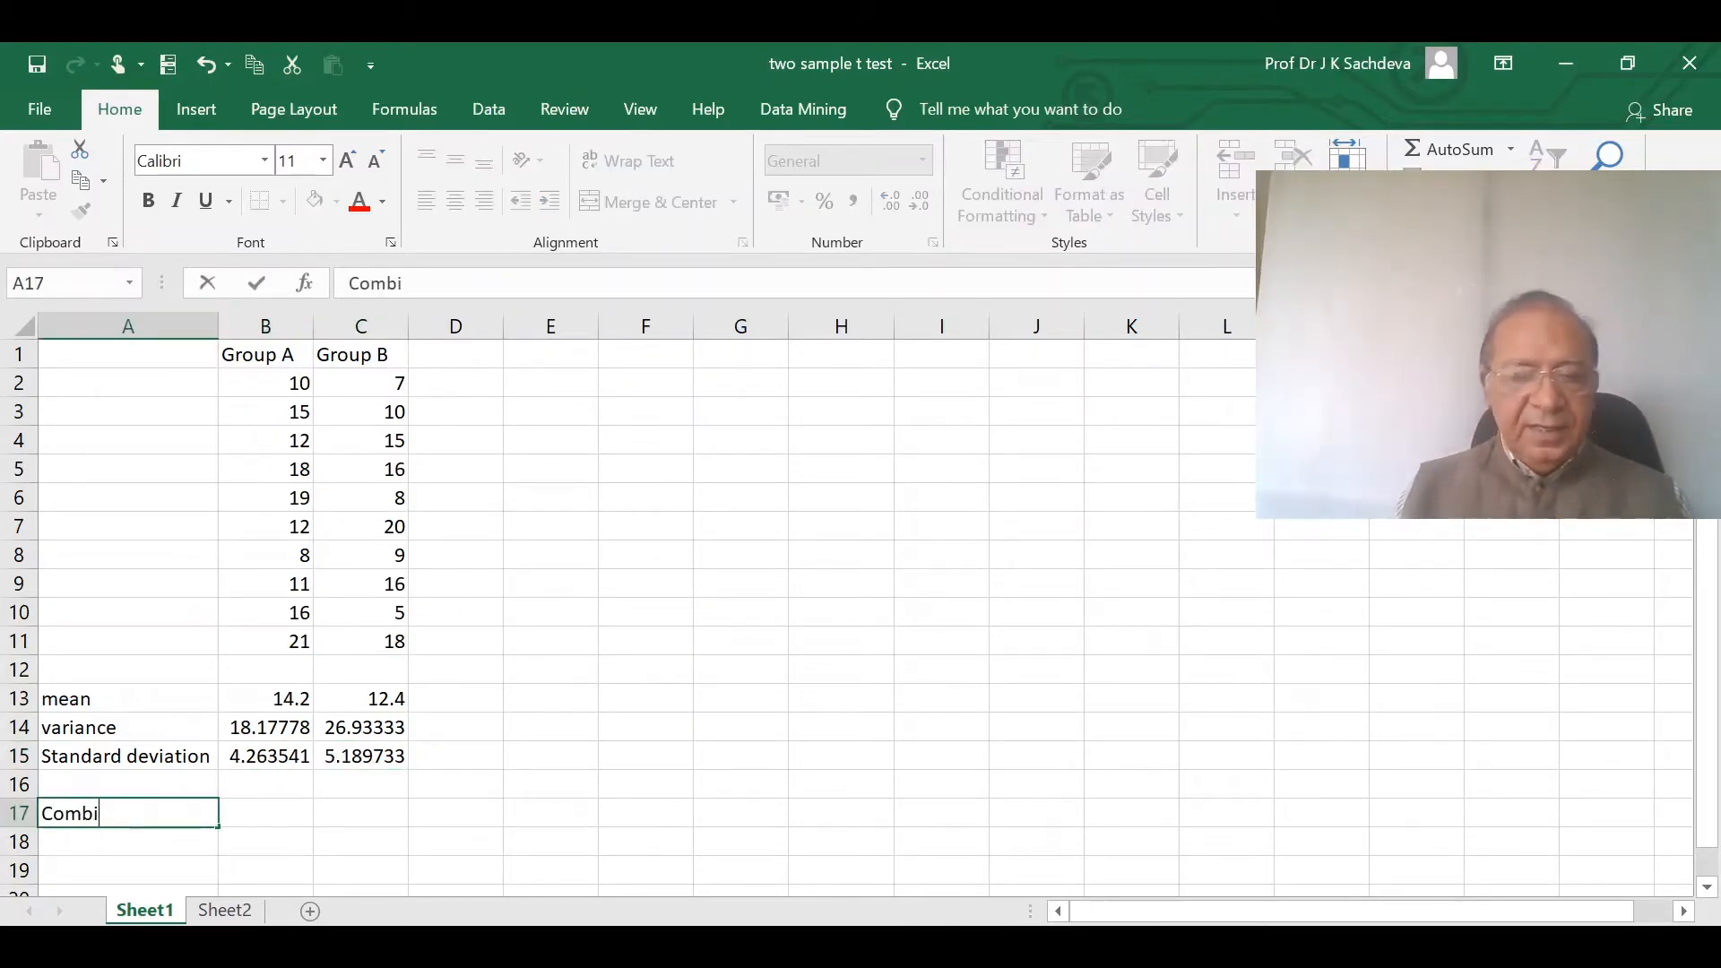
pyautogui.write('ned SD')
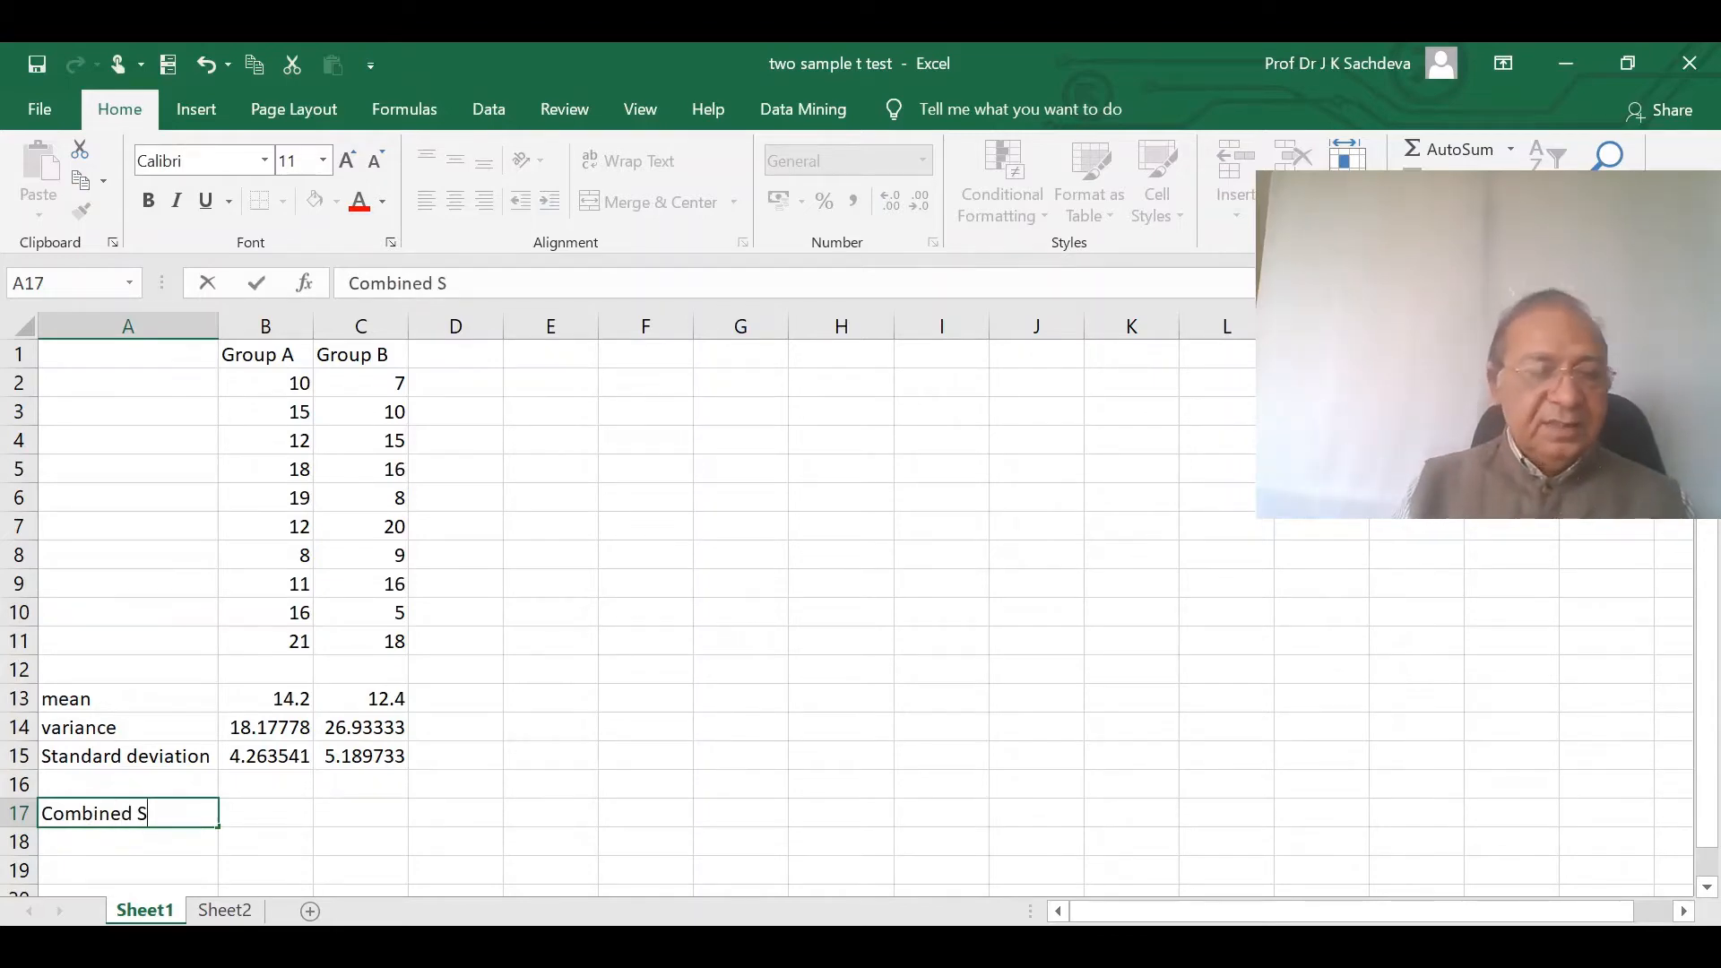
pyautogui.click(447, 801)
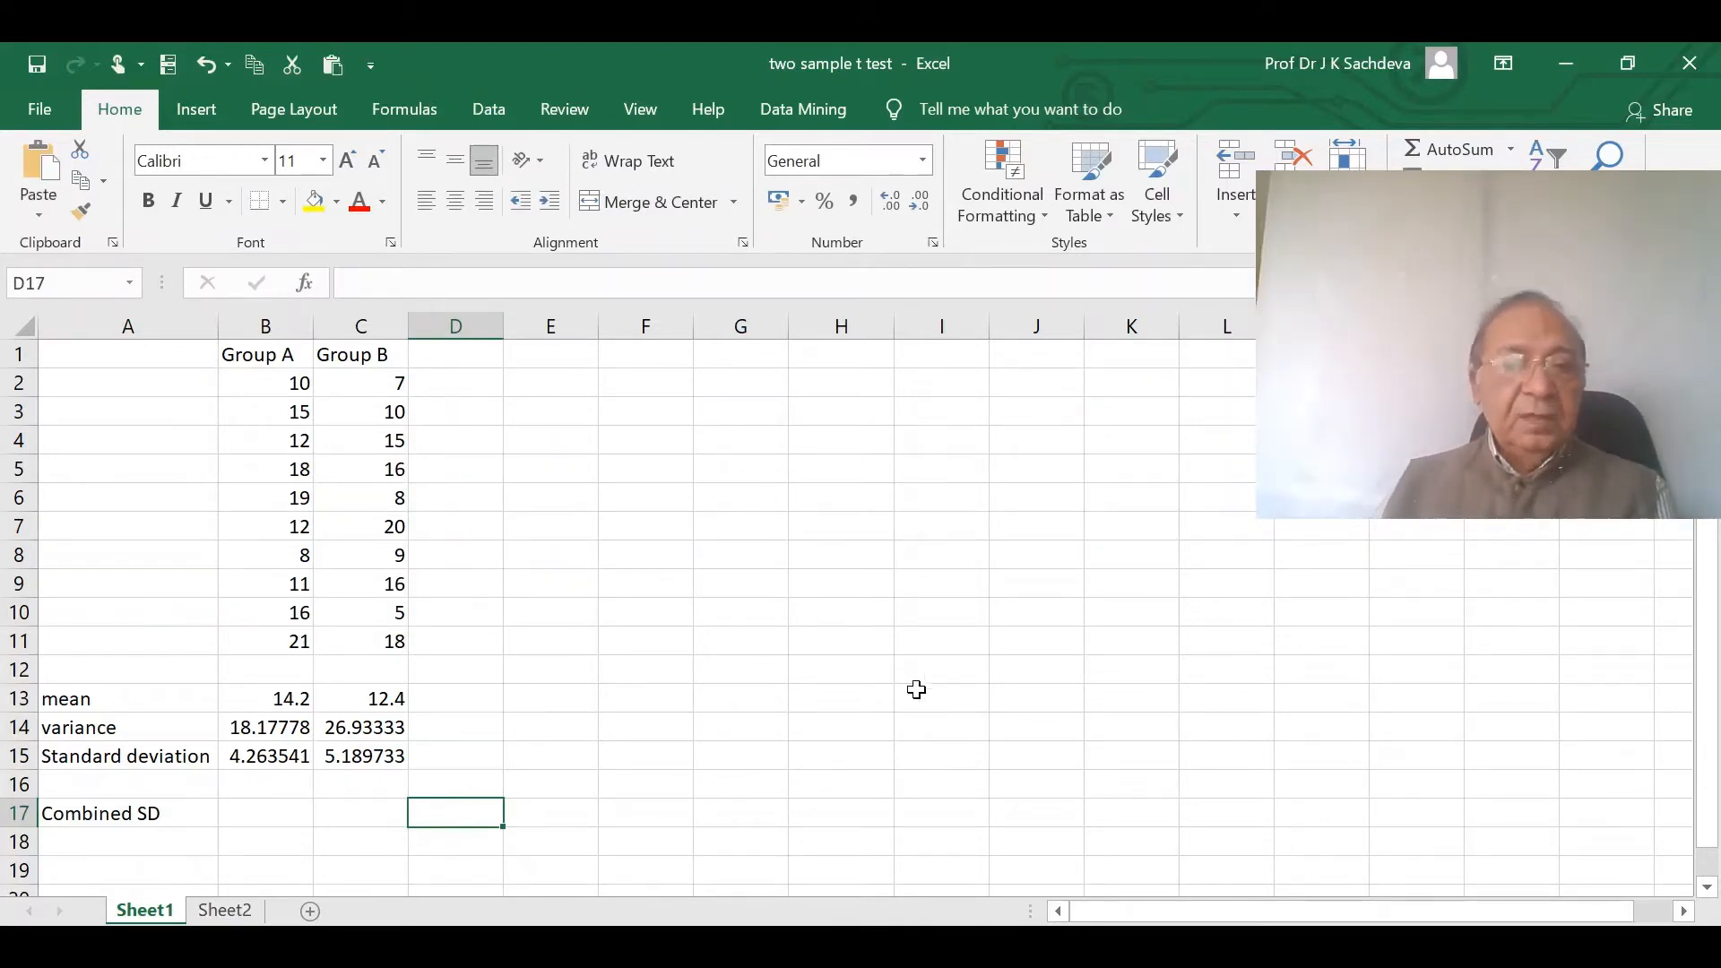
# - Paste the copied picture of the pooled variance formula at cell E21, below and beside the summary statistics
pyautogui.scroll(-2, 536, 783)
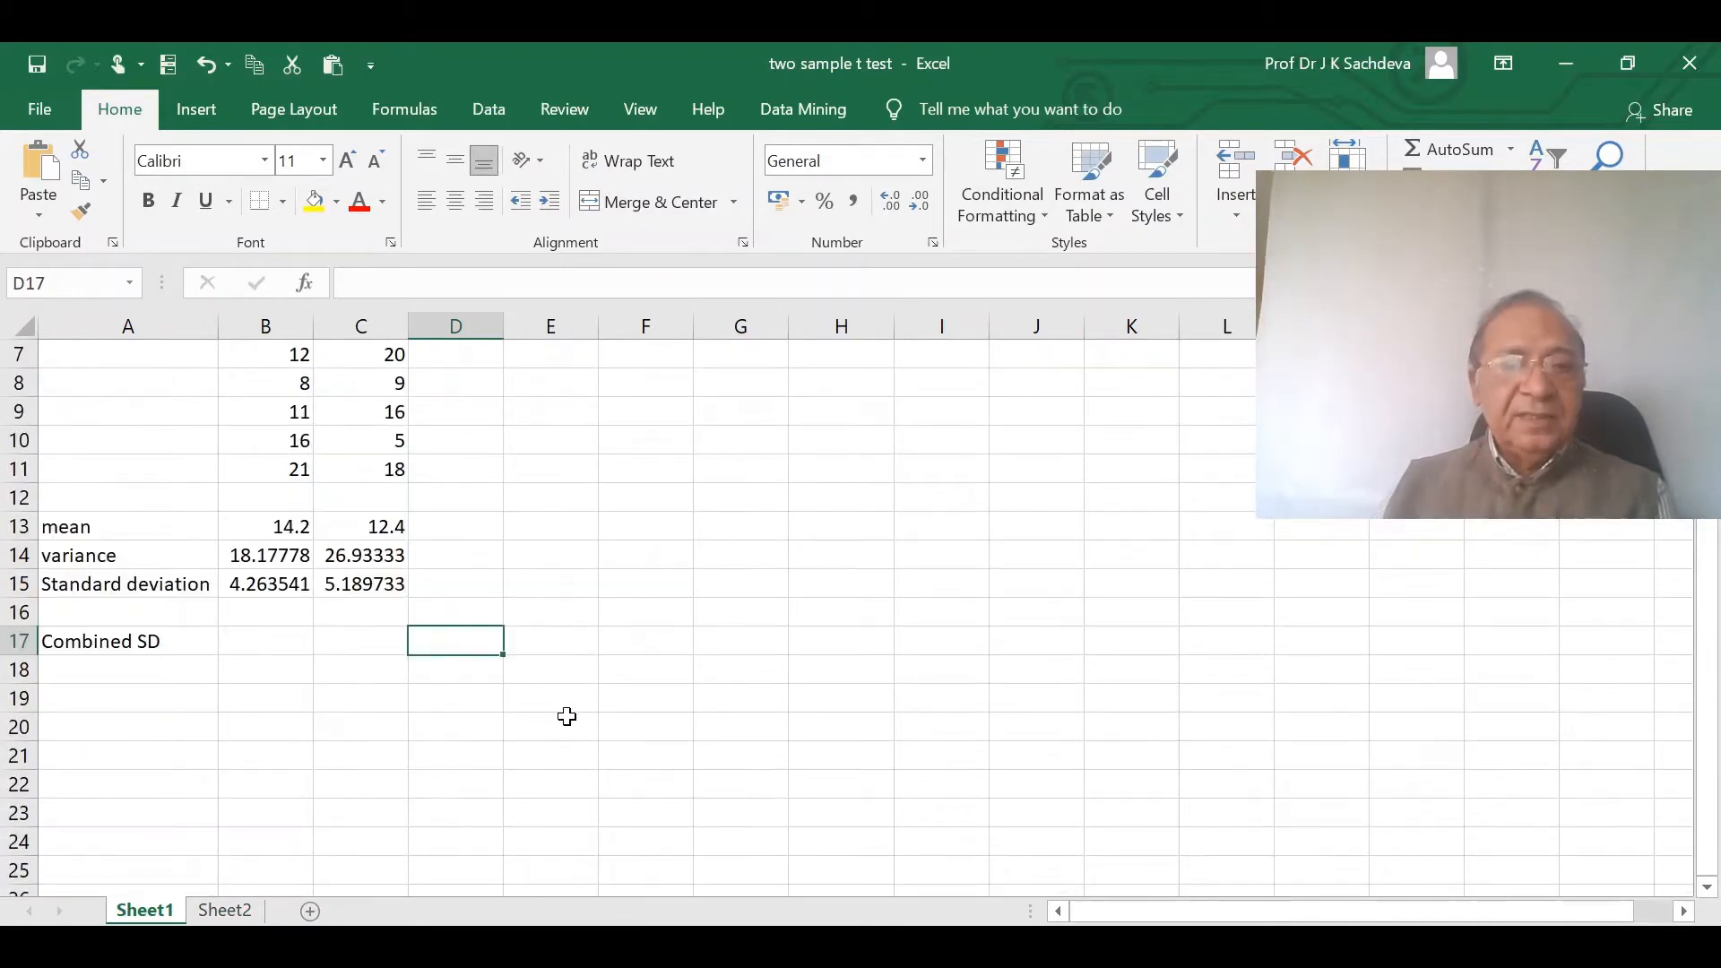
pyautogui.click(550, 753)
pyautogui.rightClick(551, 760)
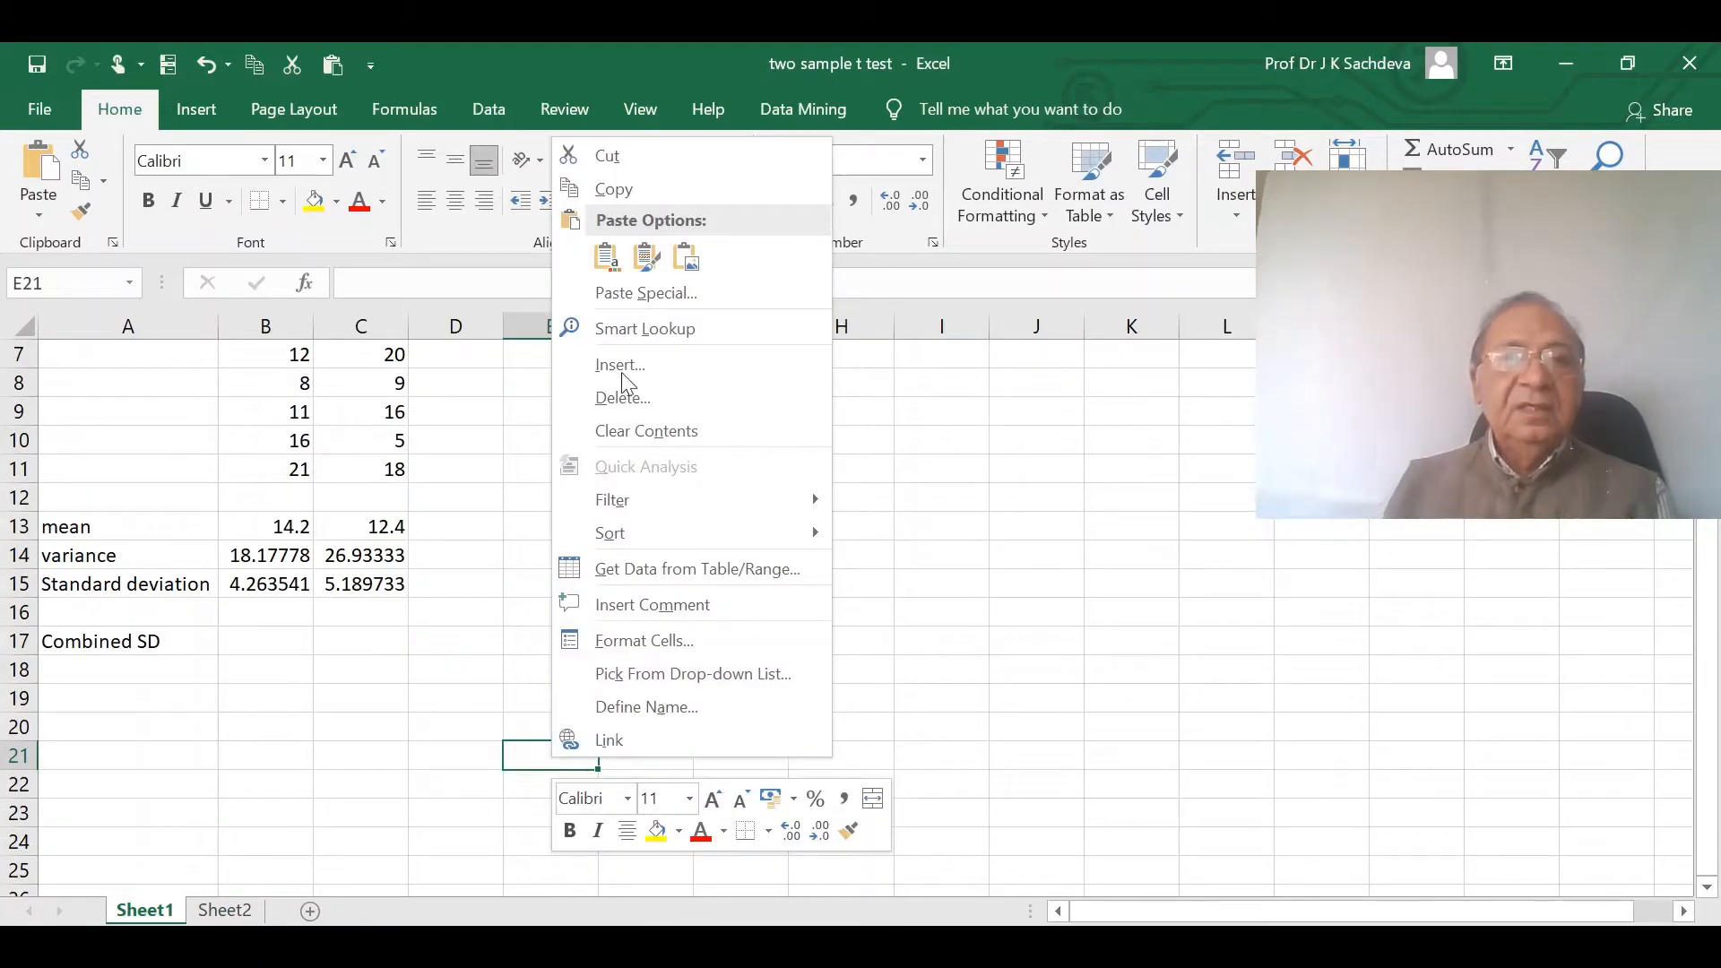
pyautogui.click(610, 258)
pyautogui.scroll(-1, 838, 600)
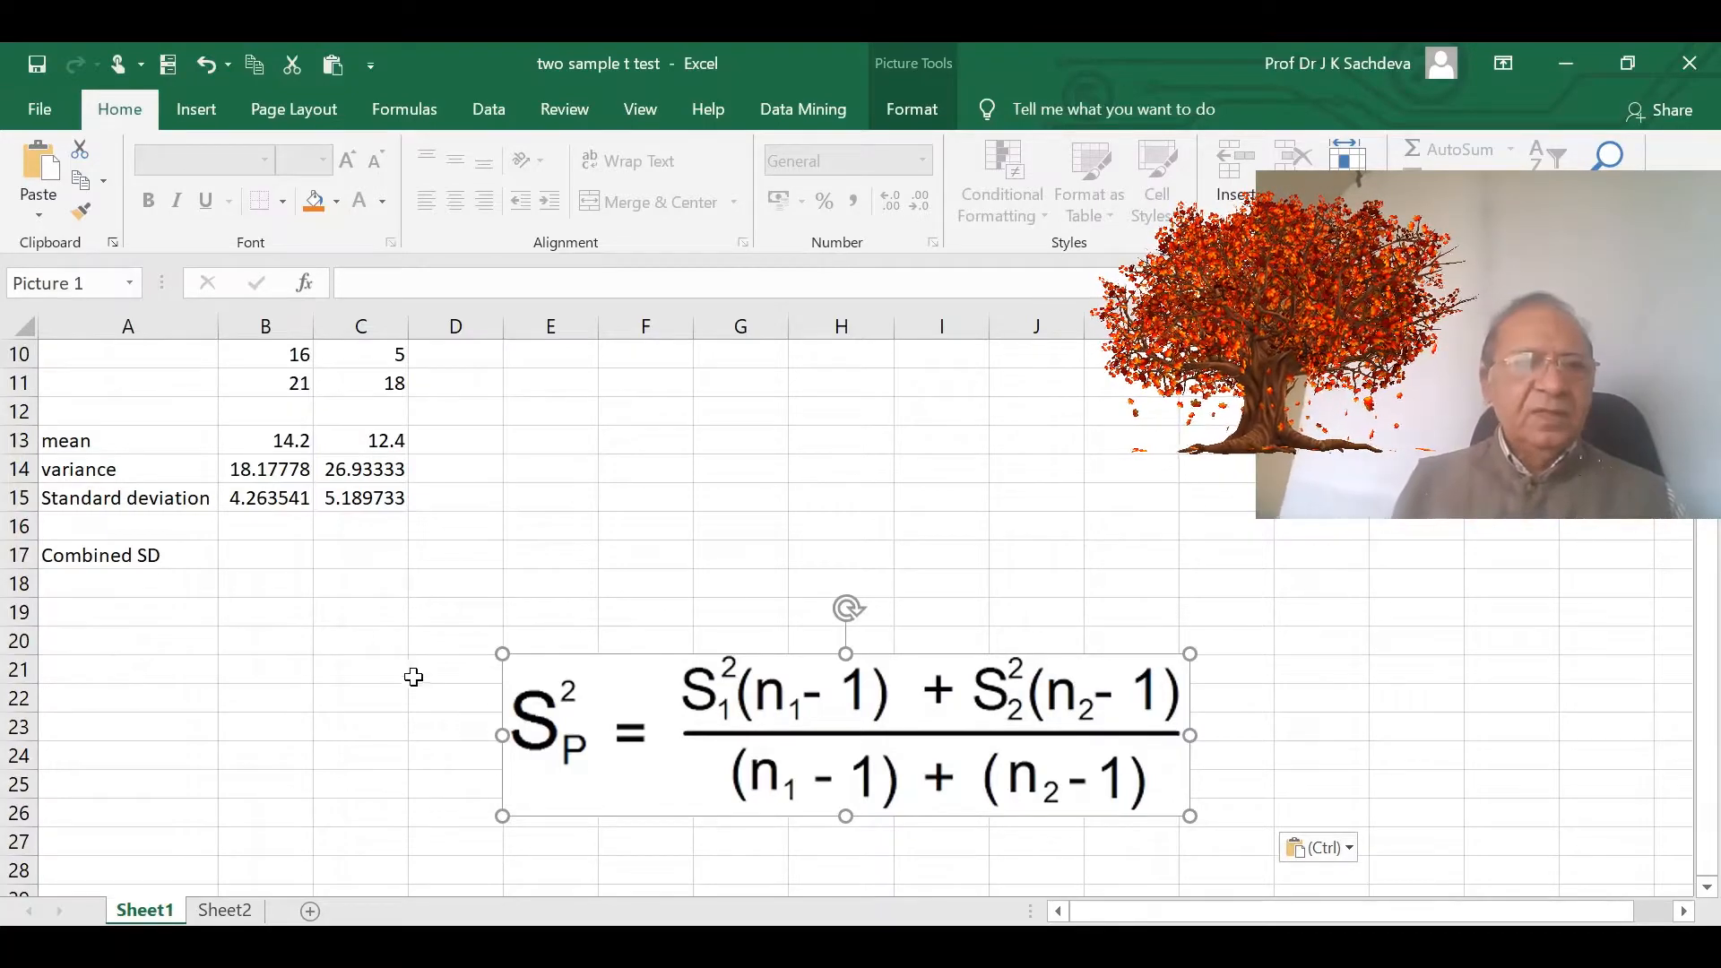
# - Begin the Combined SD formula in B17 with Group A's bracketed term, =((B15^2)*9)
pyautogui.click(260, 554)
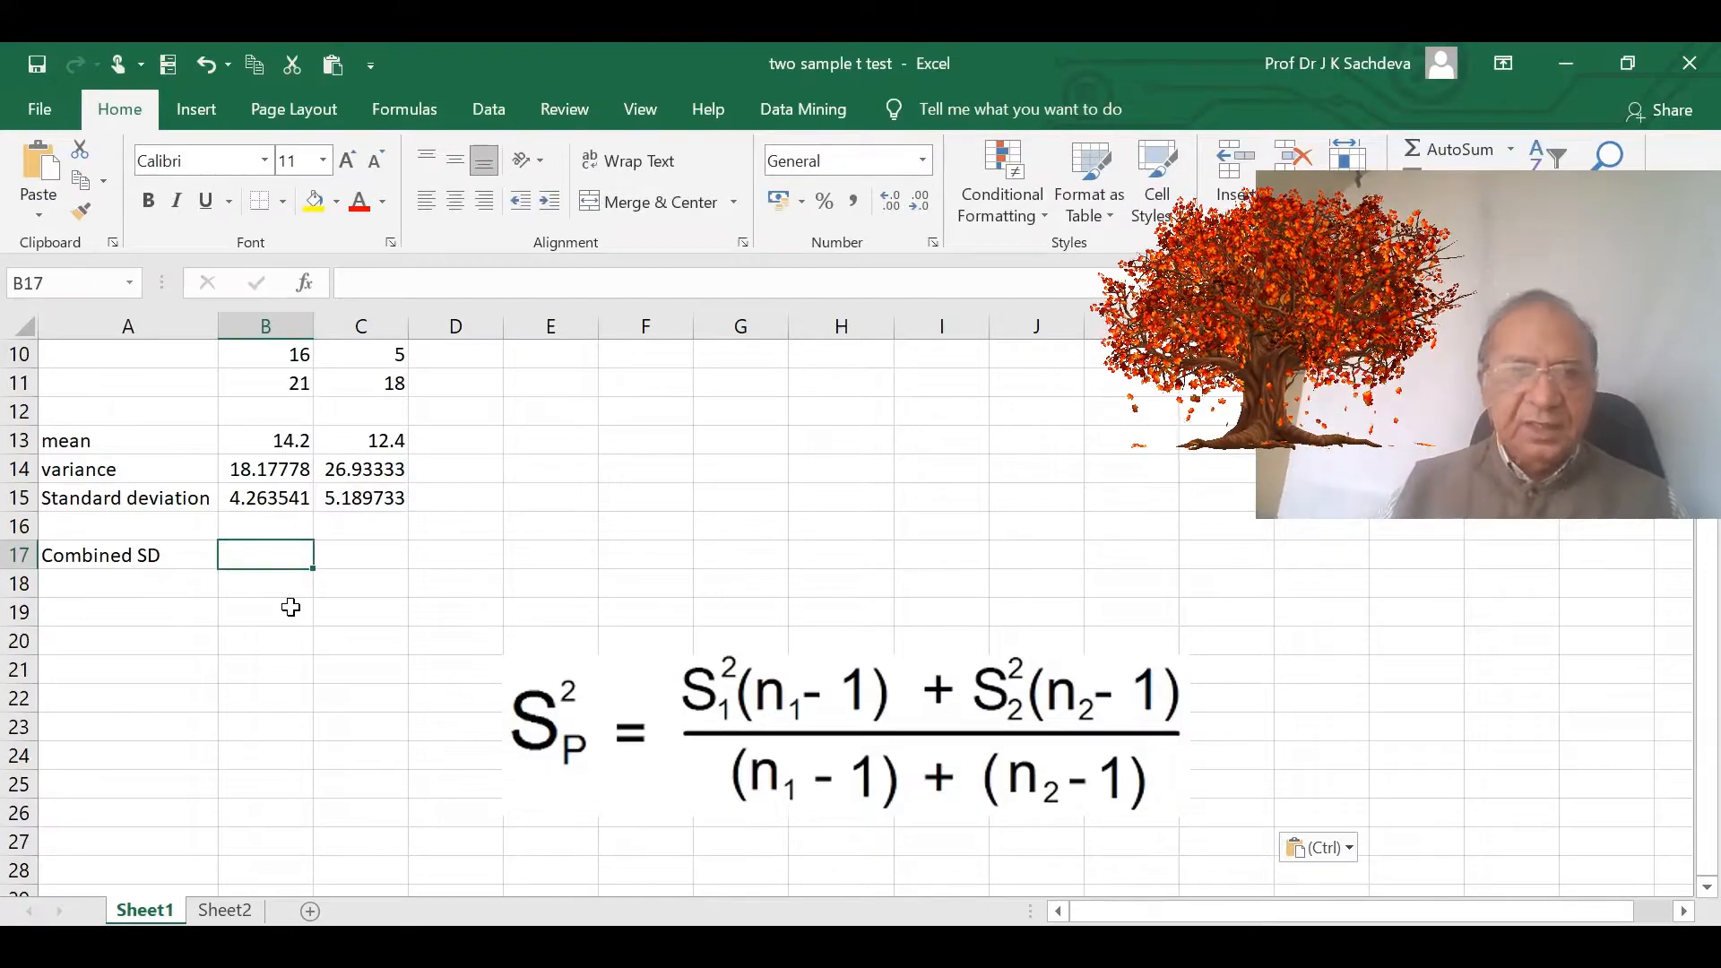
pyautogui.write('=')
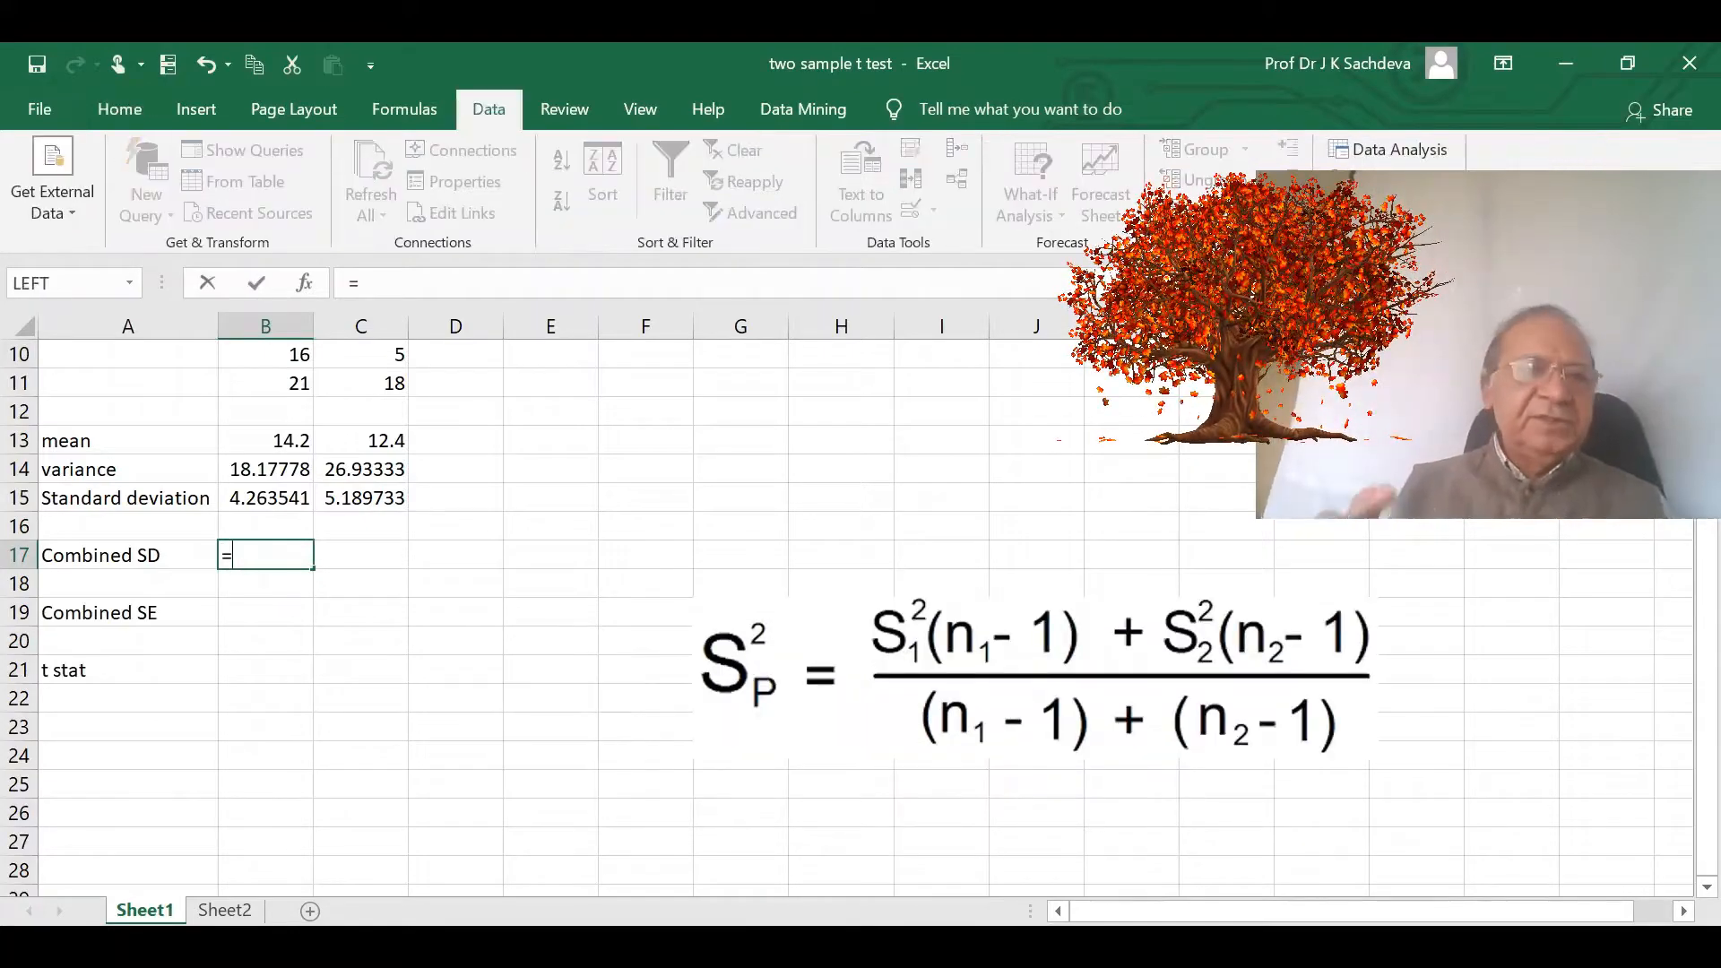
pyautogui.scroll(1, 238, 557)
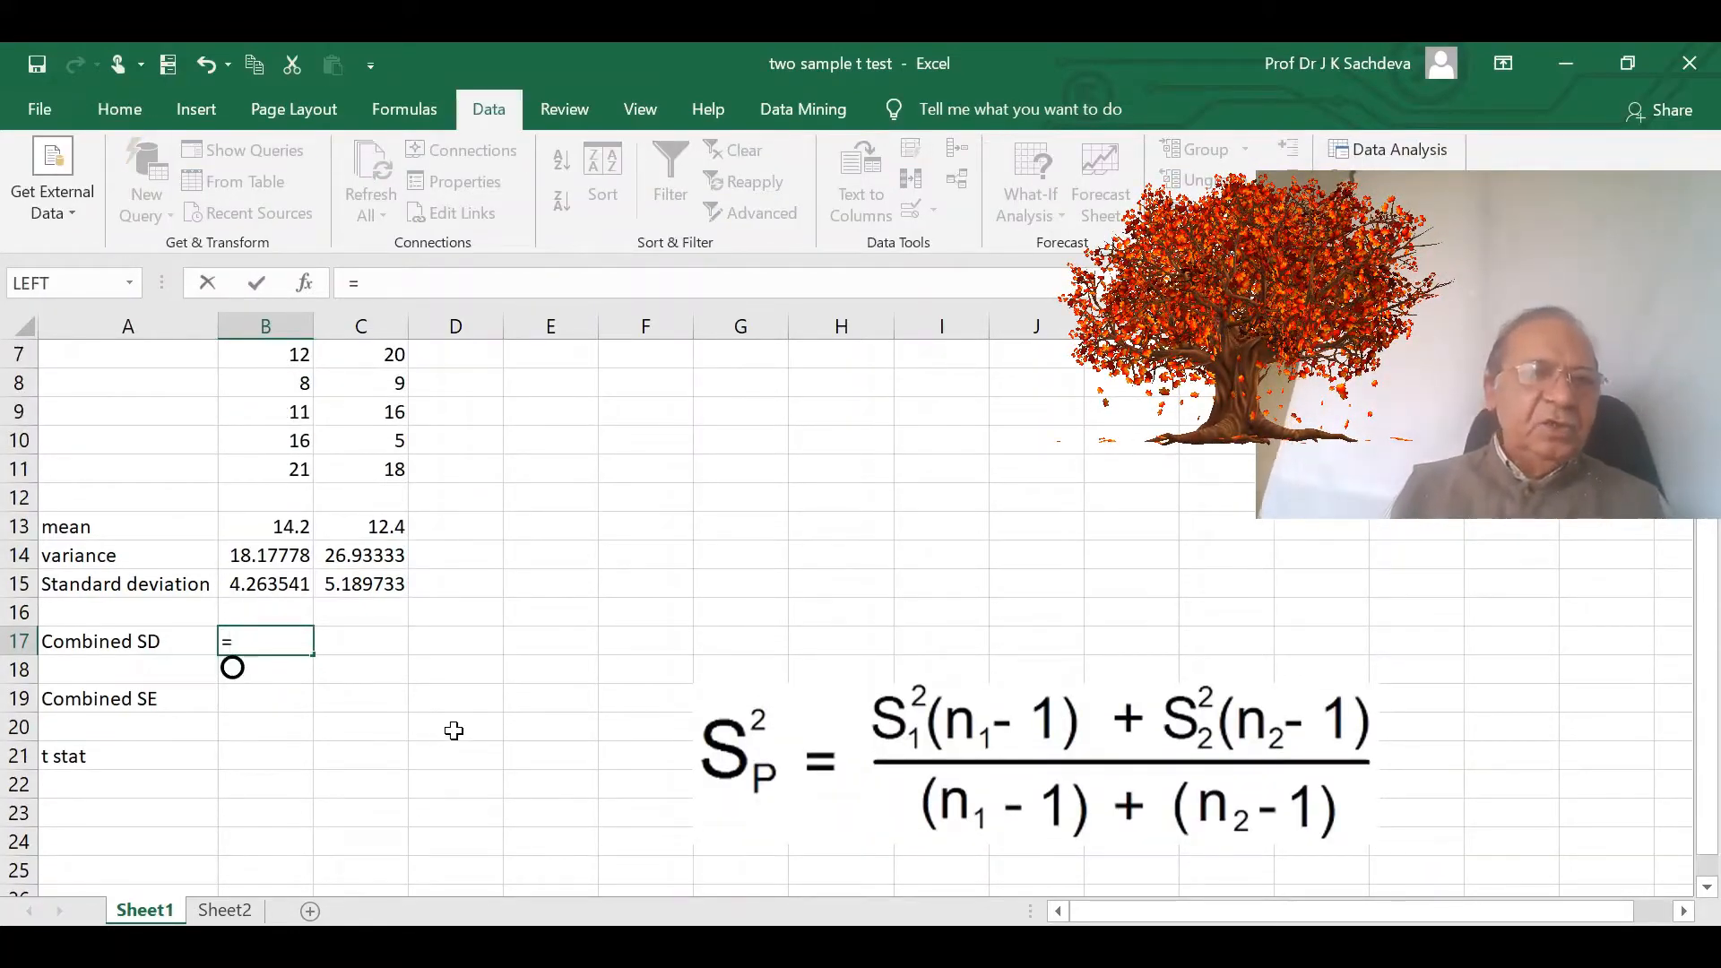
pyautogui.click(256, 583)
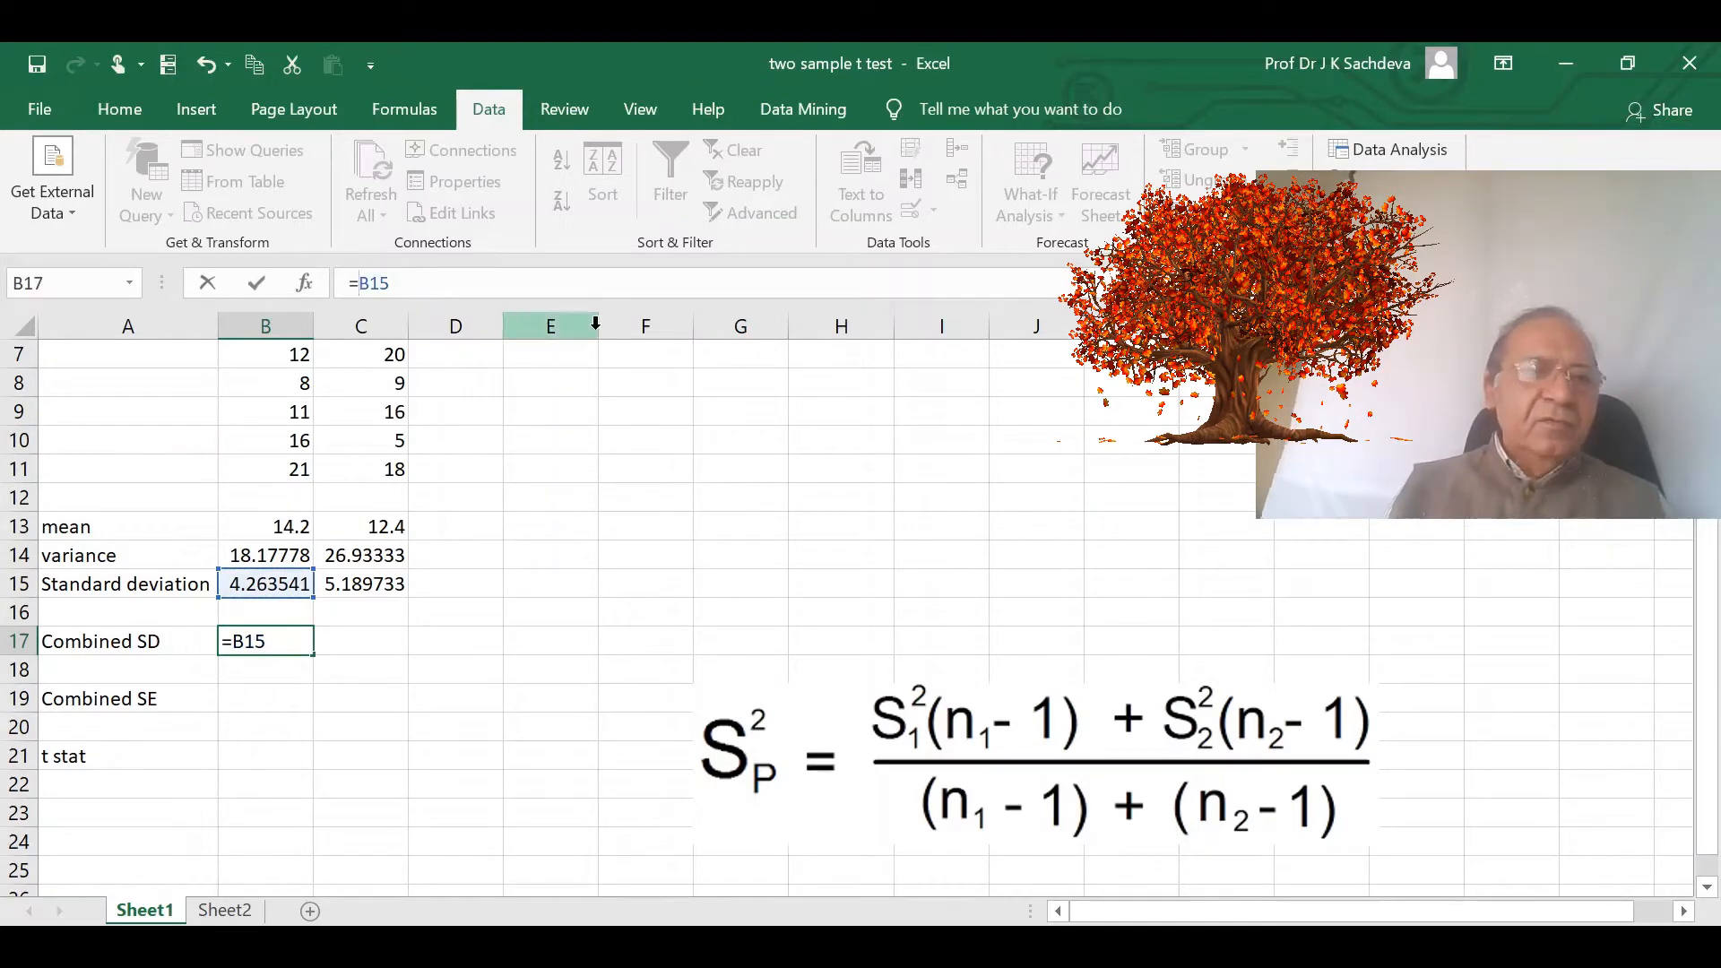
pyautogui.write('(')
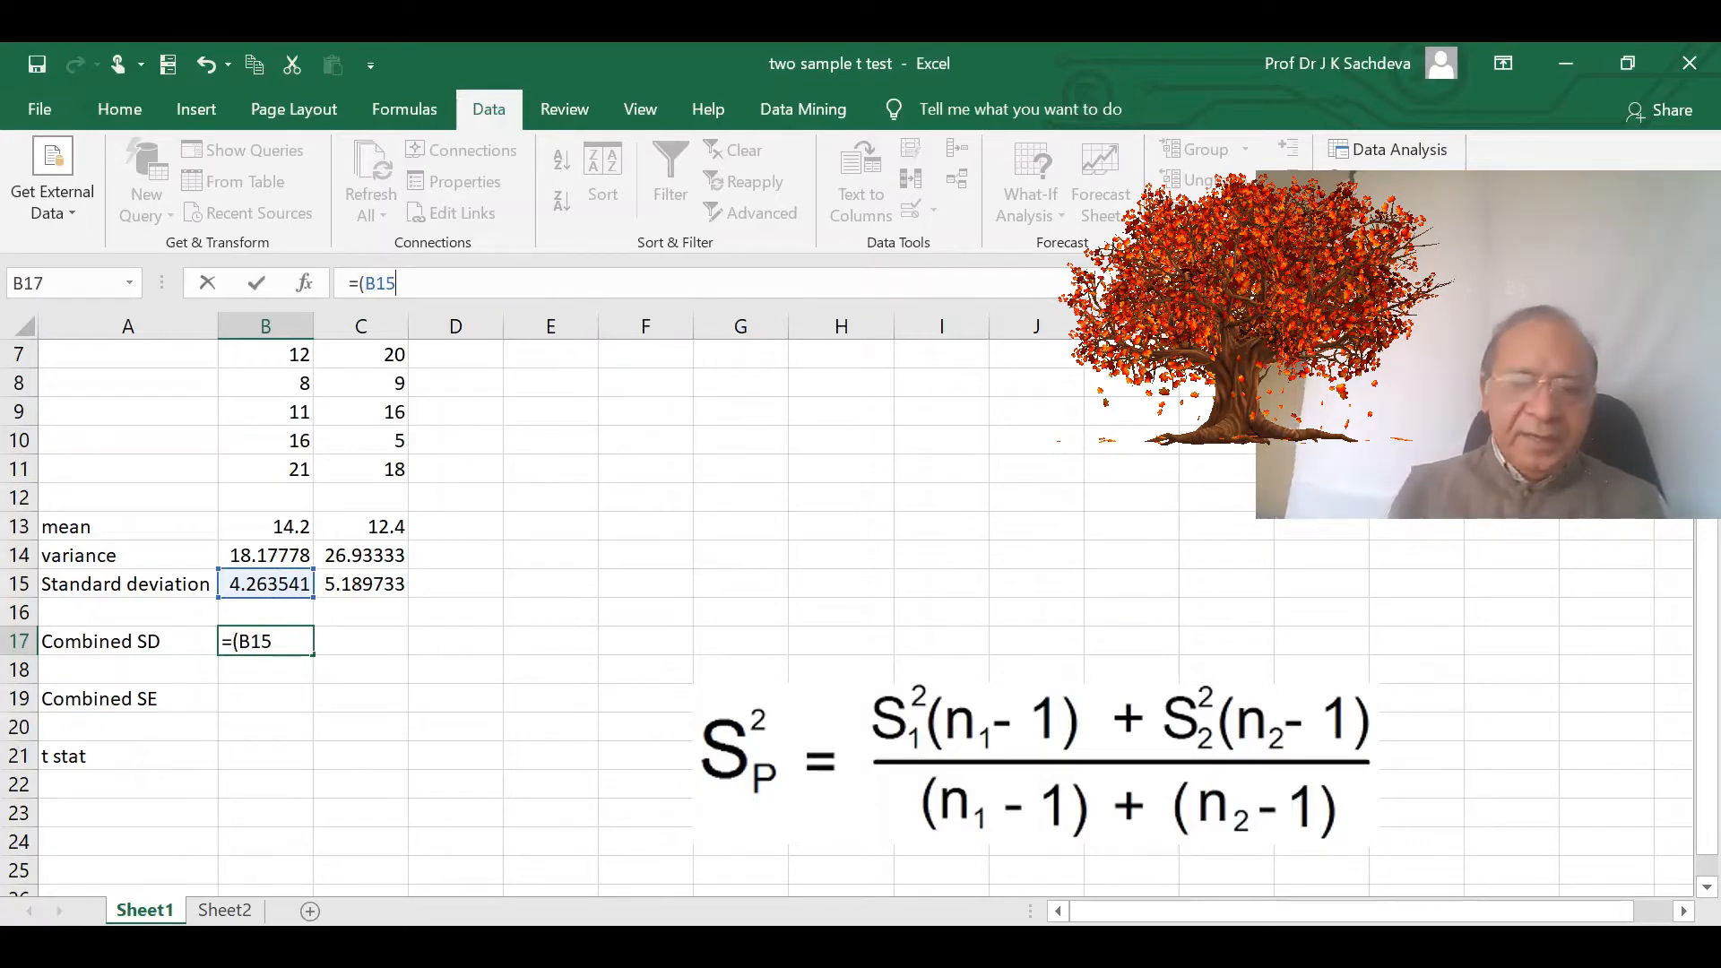
pyautogui.write('^')
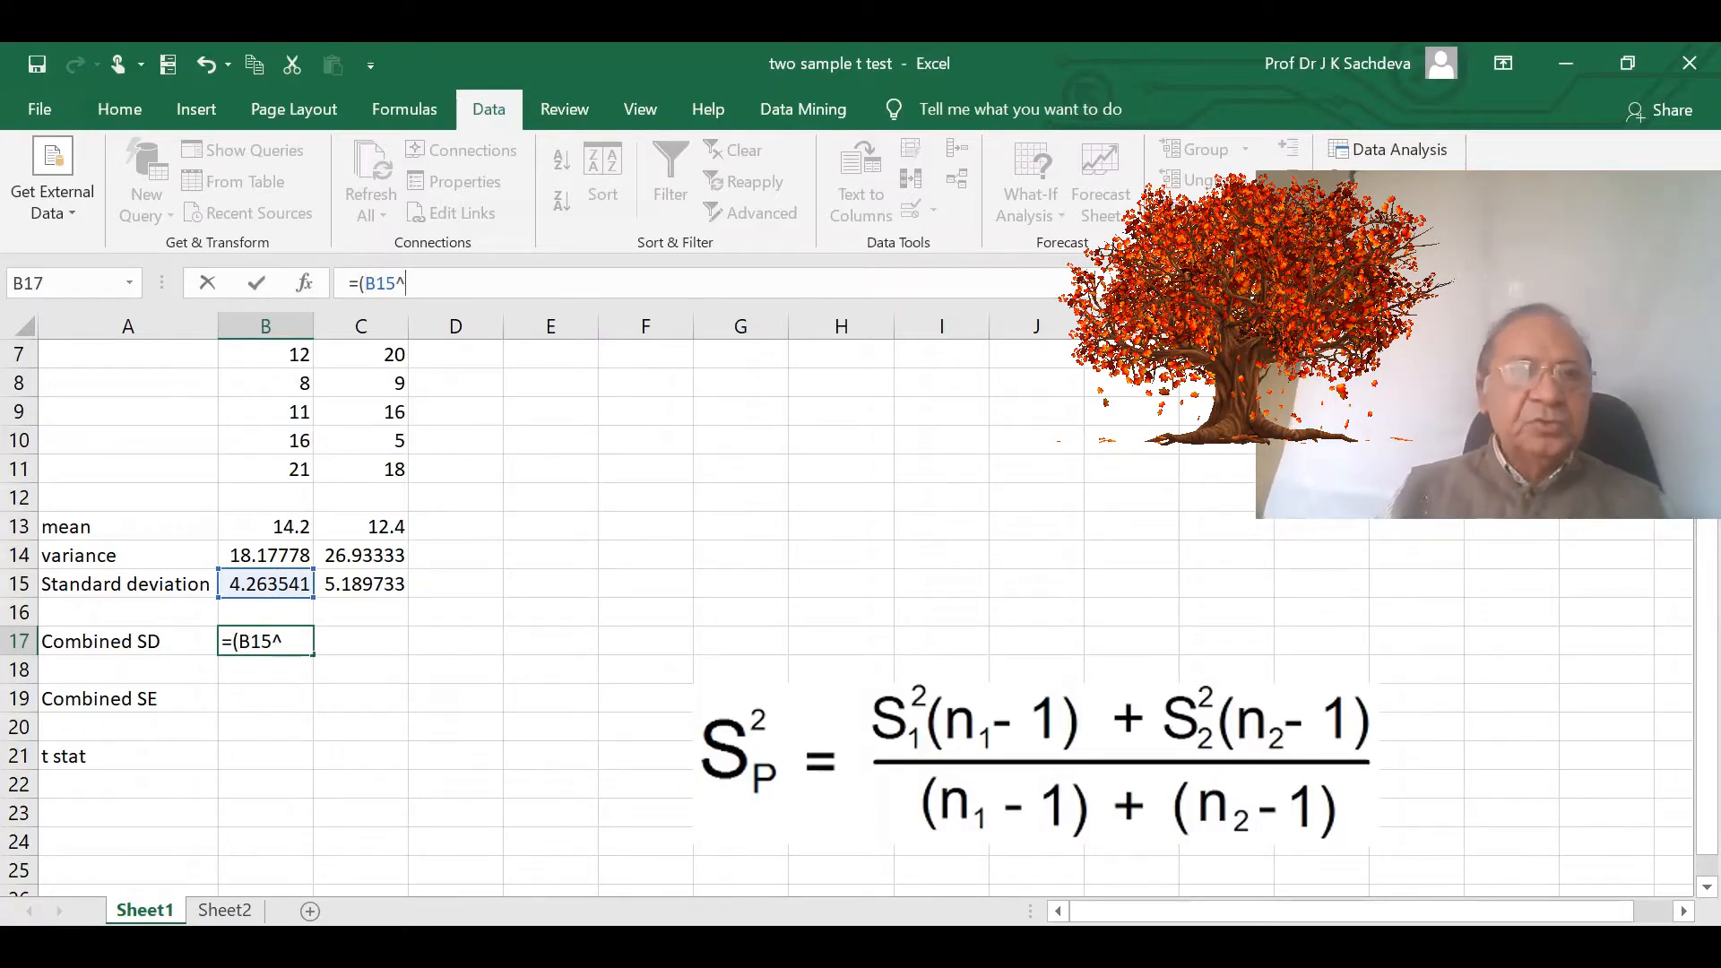
pyautogui.write('2)')
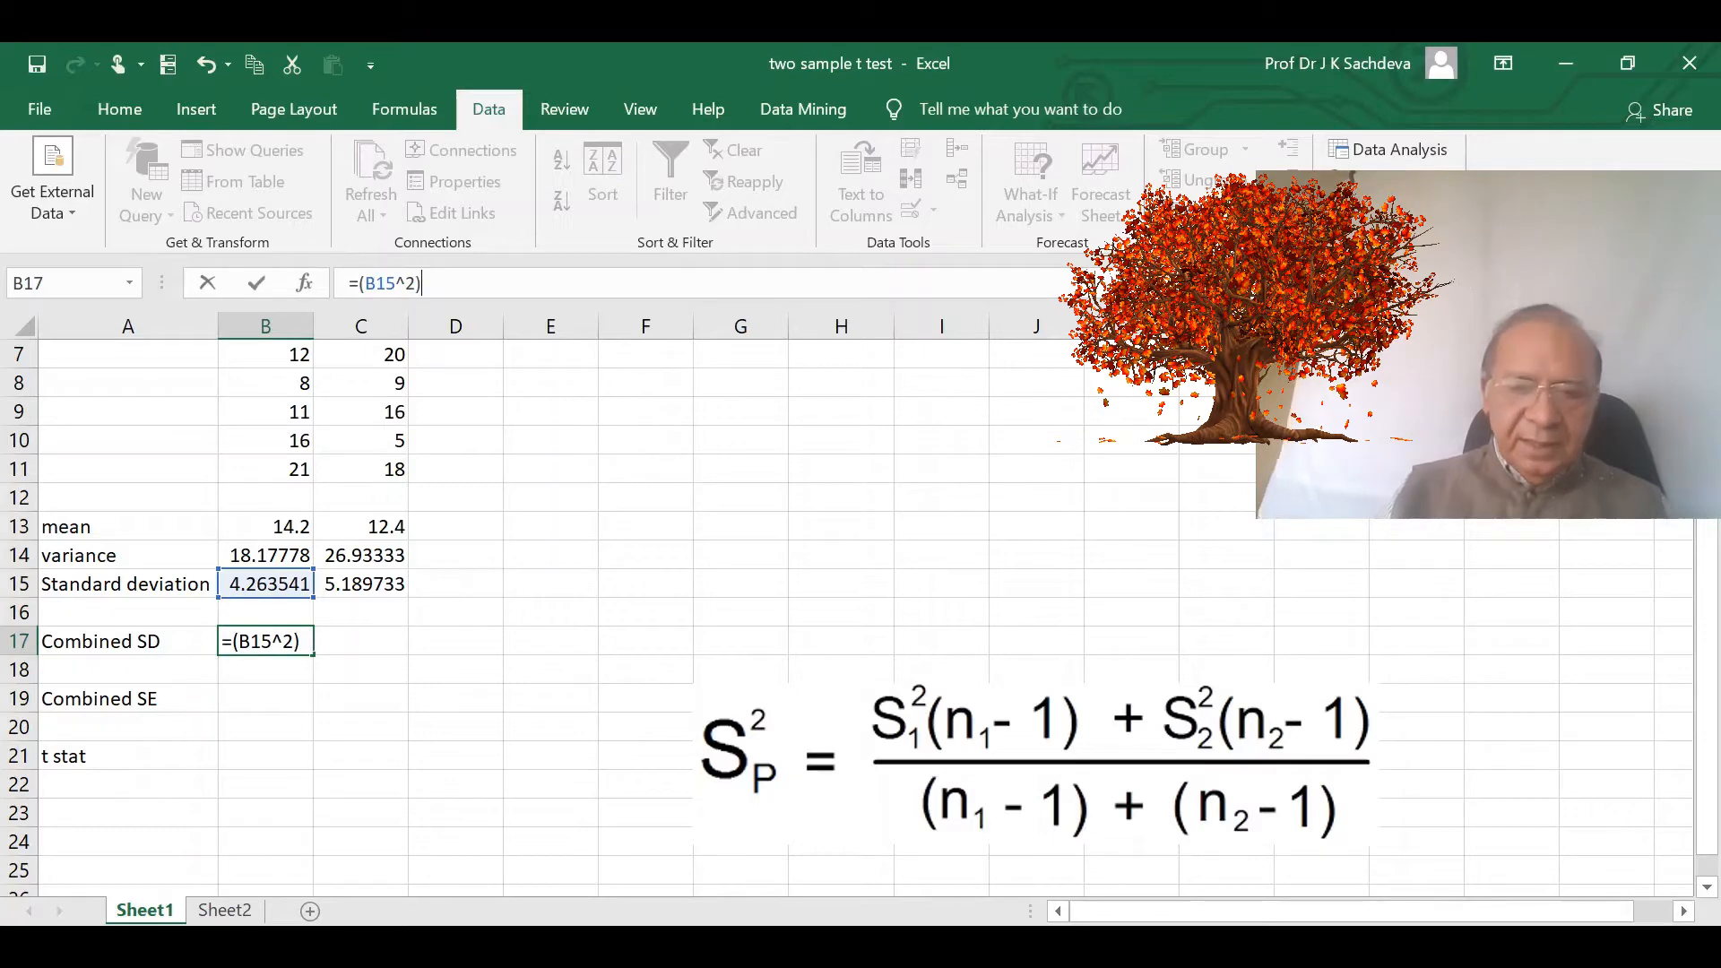
pyautogui.write('*')
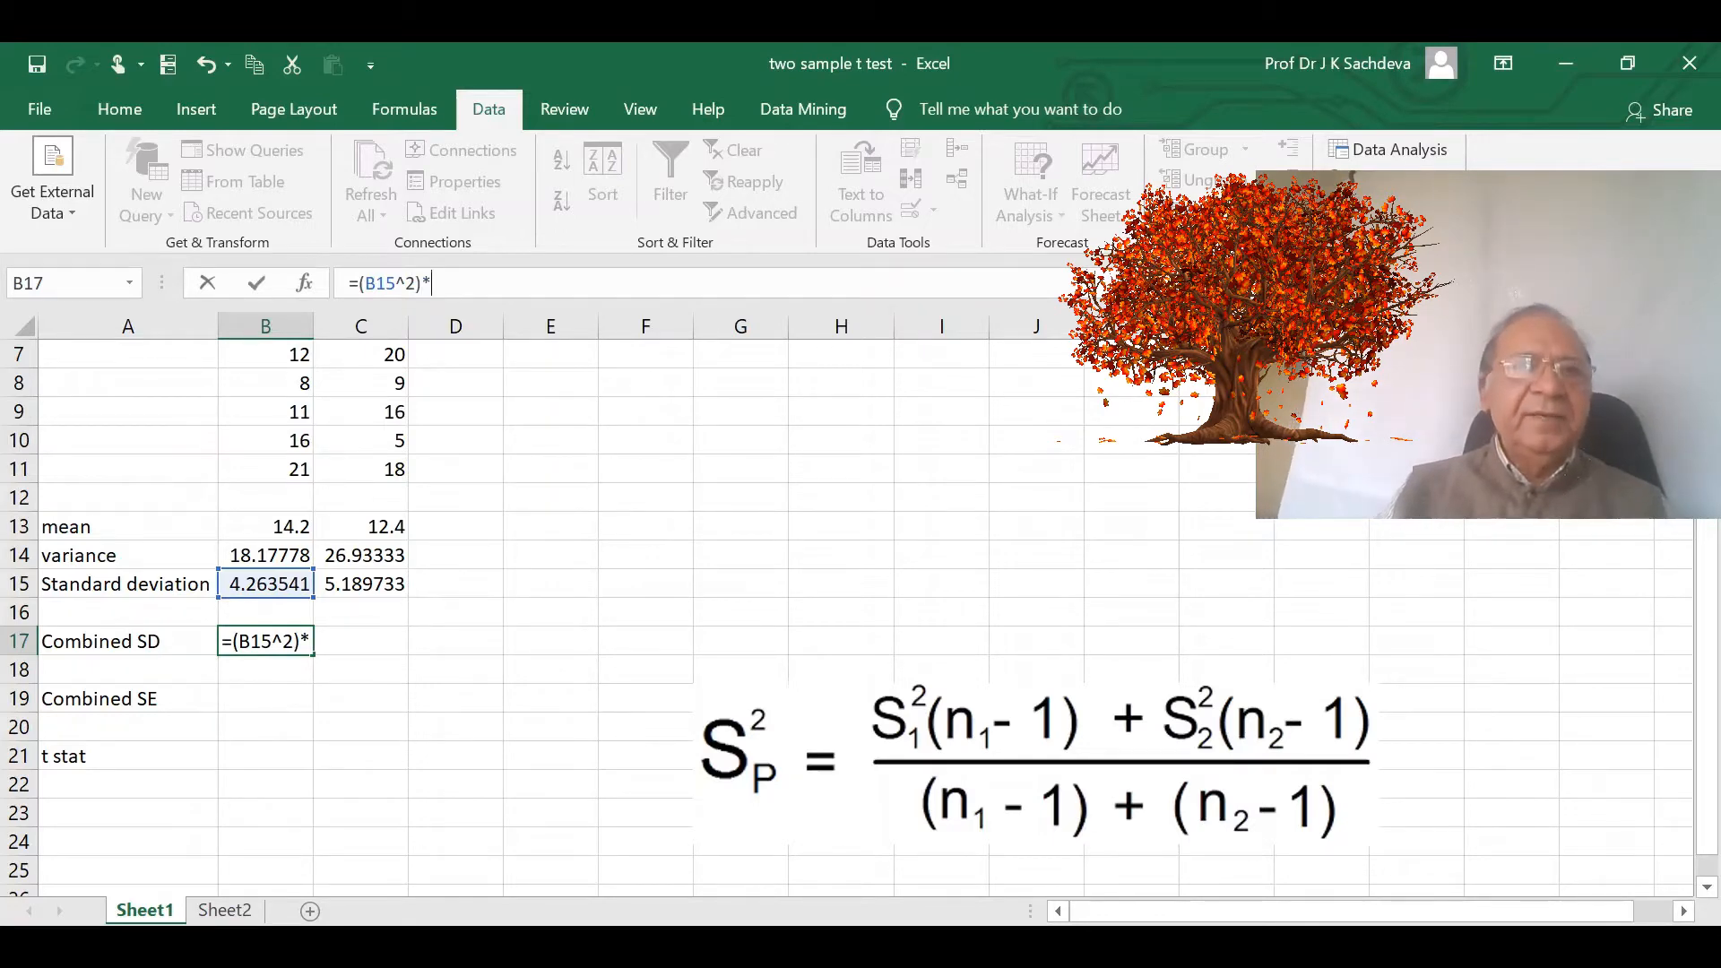
pyautogui.write('9')
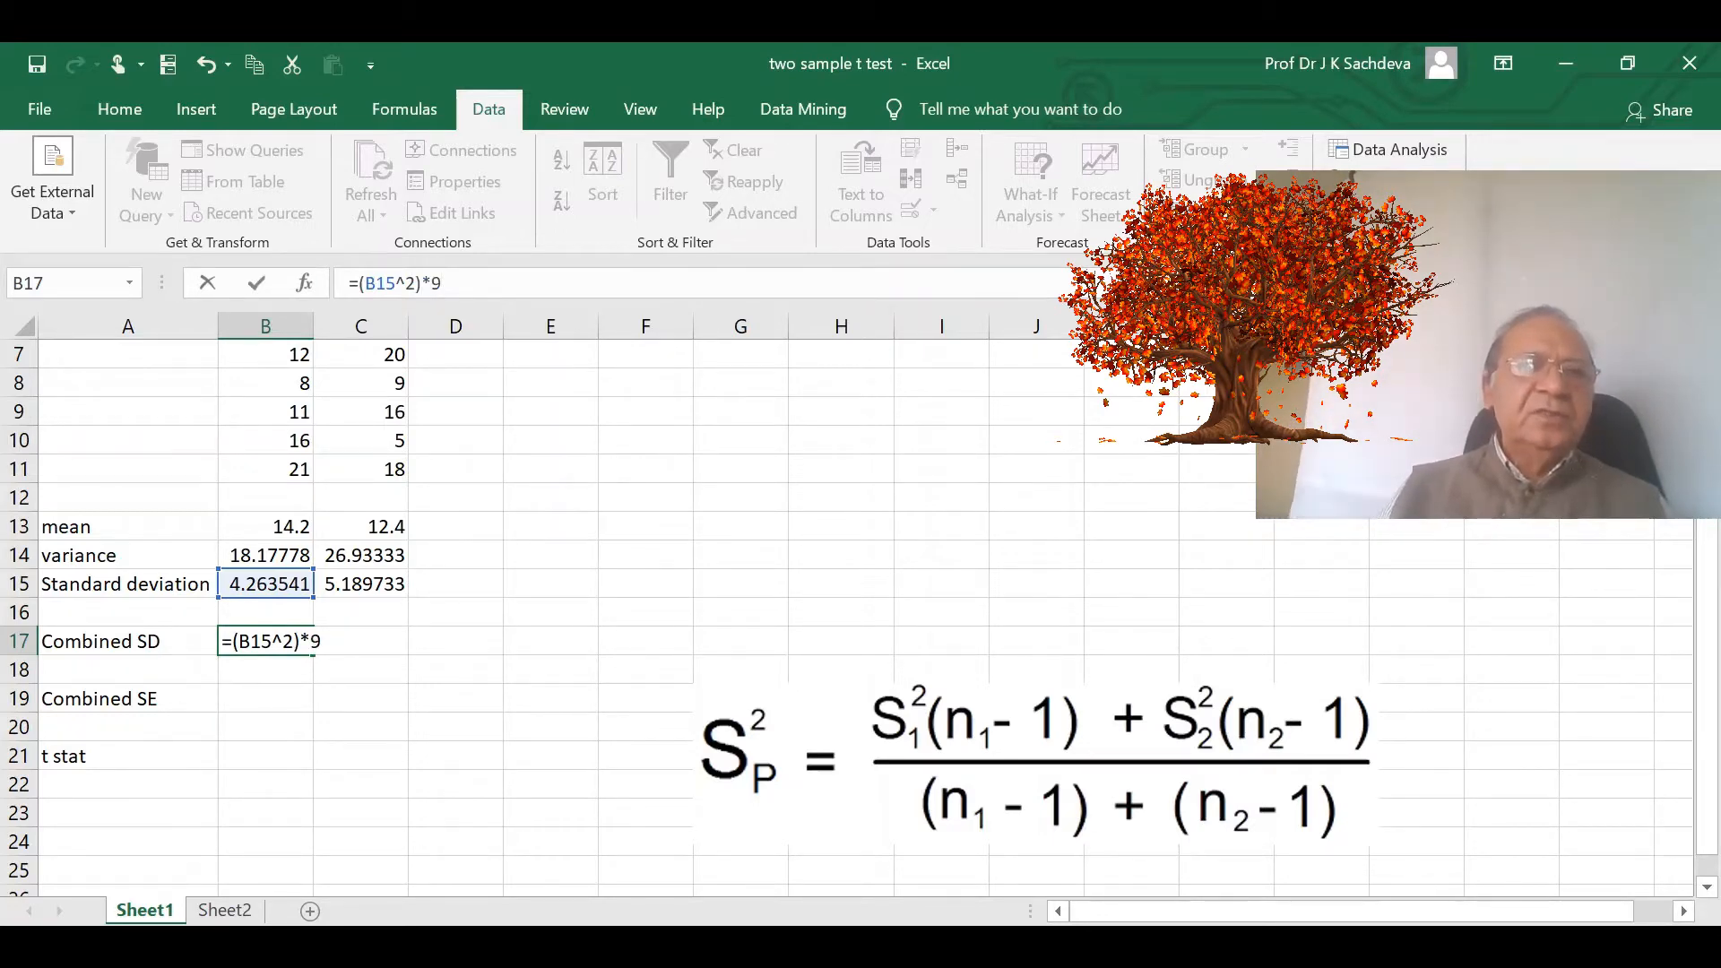
pyautogui.write('(')
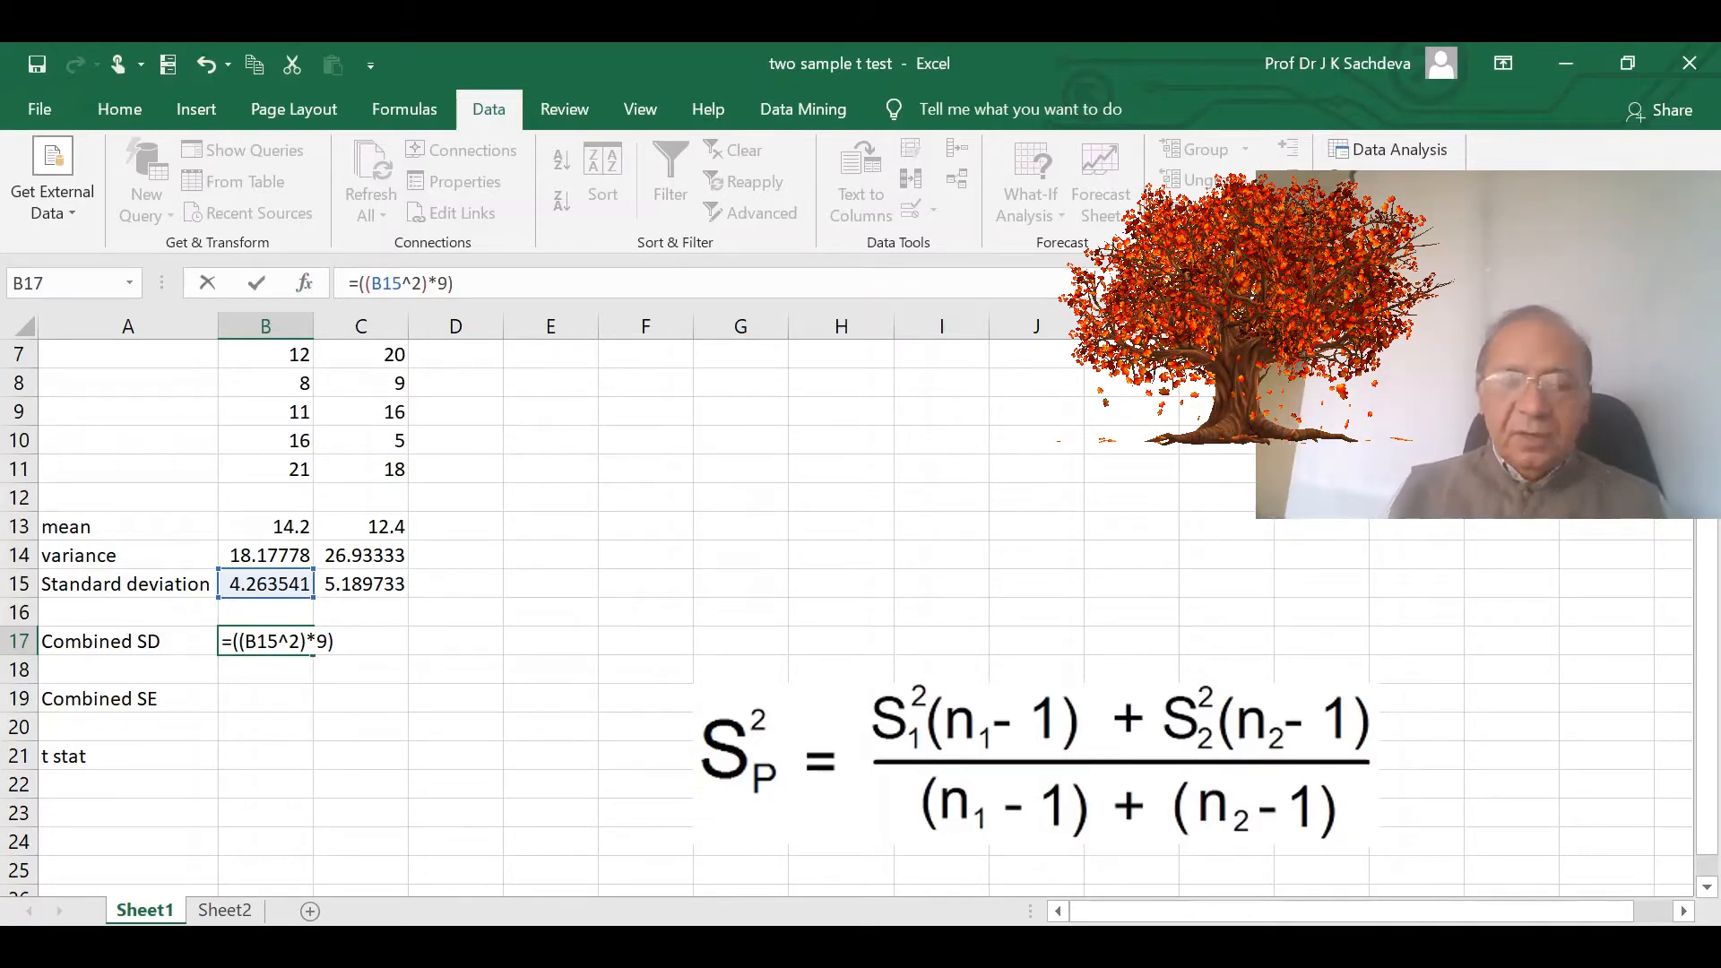
# - Add Group B's bracketed term to the formula in B17 so it reads =((B15^2)*9)+((C15^2)*9)
pyautogui.write('+')
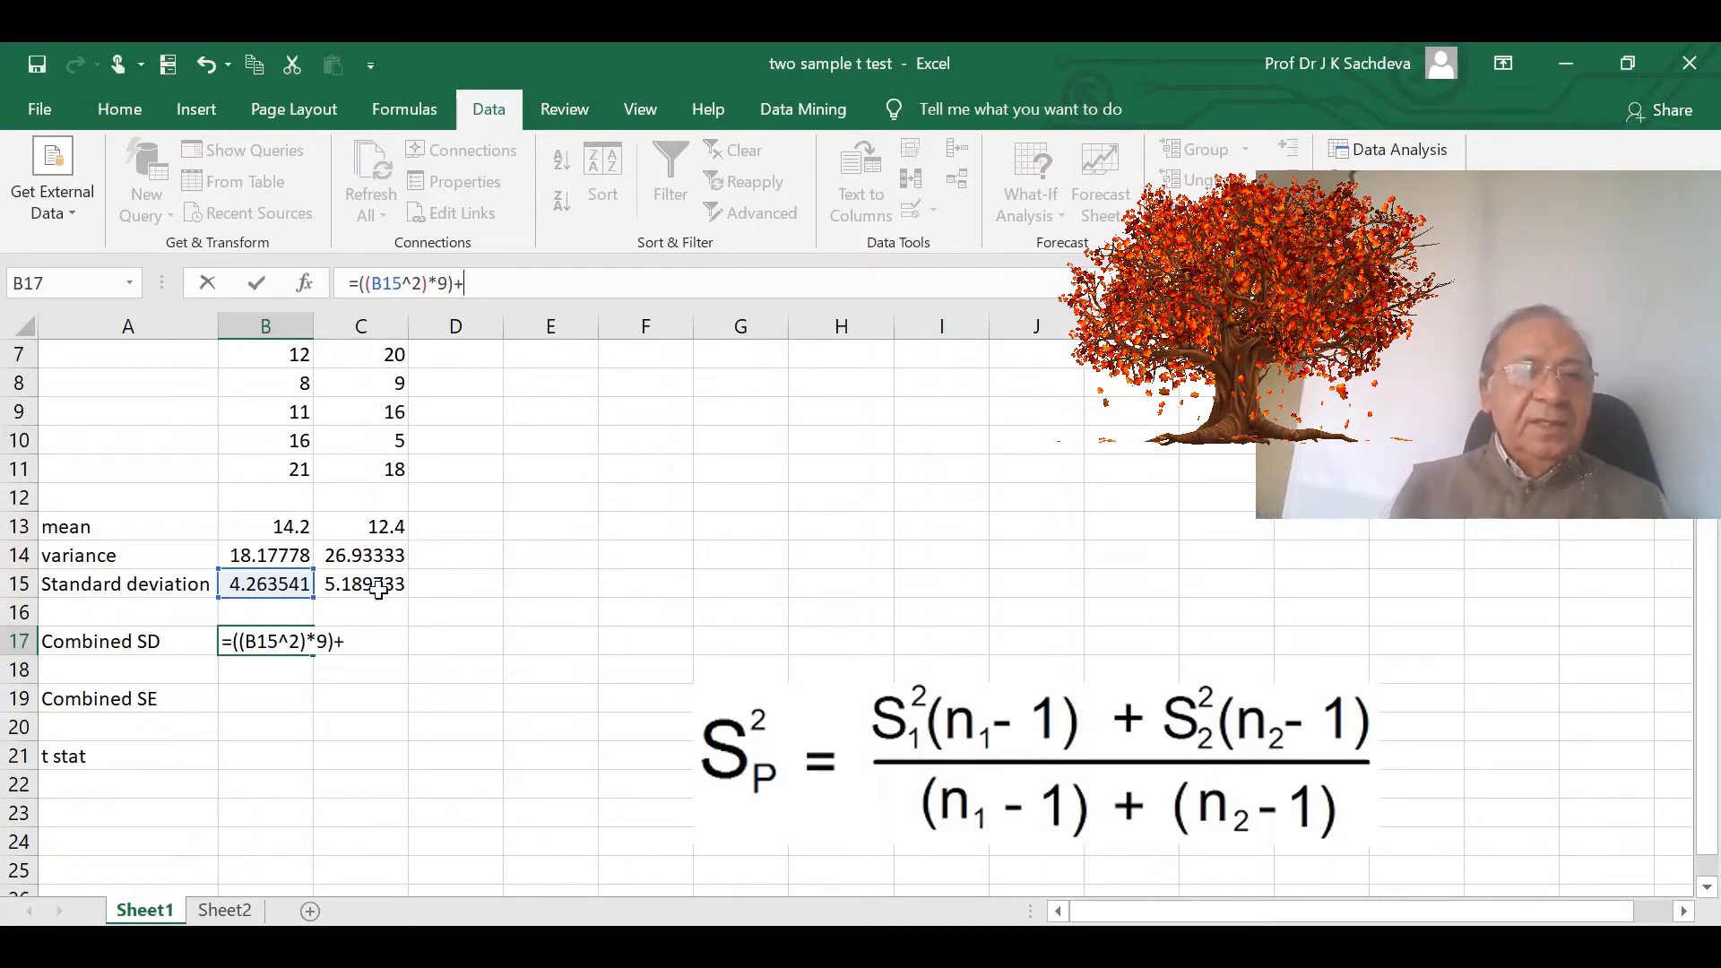
pyautogui.click(378, 589)
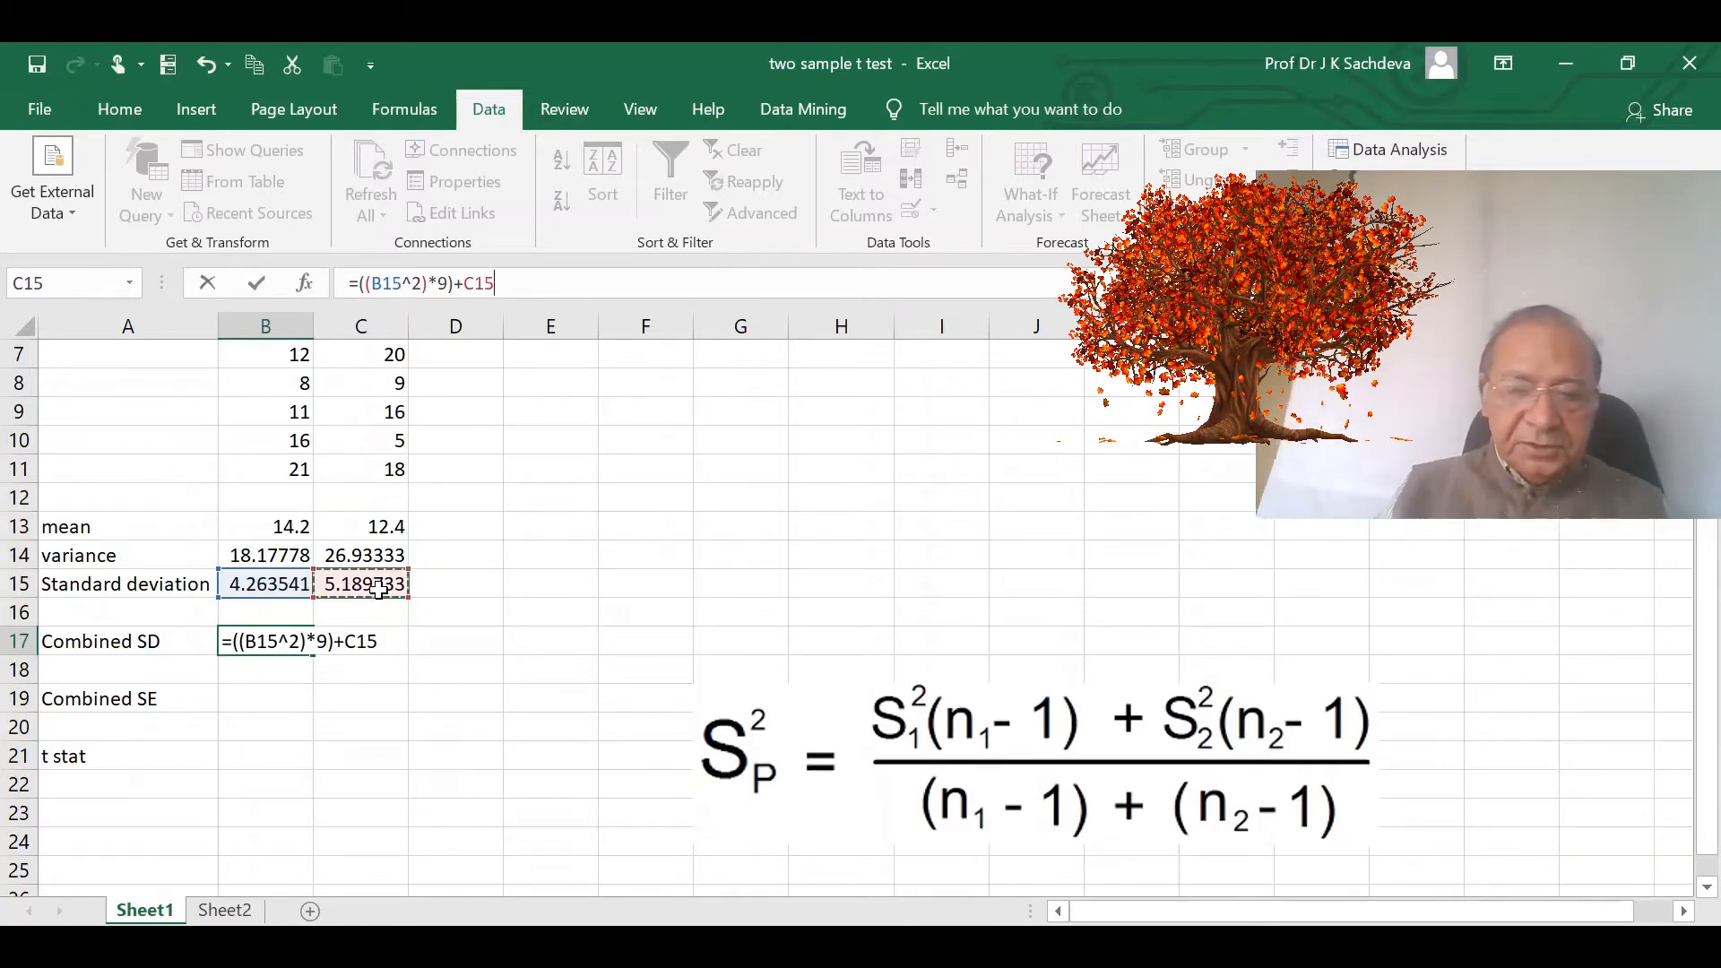
pyautogui.write('^2')
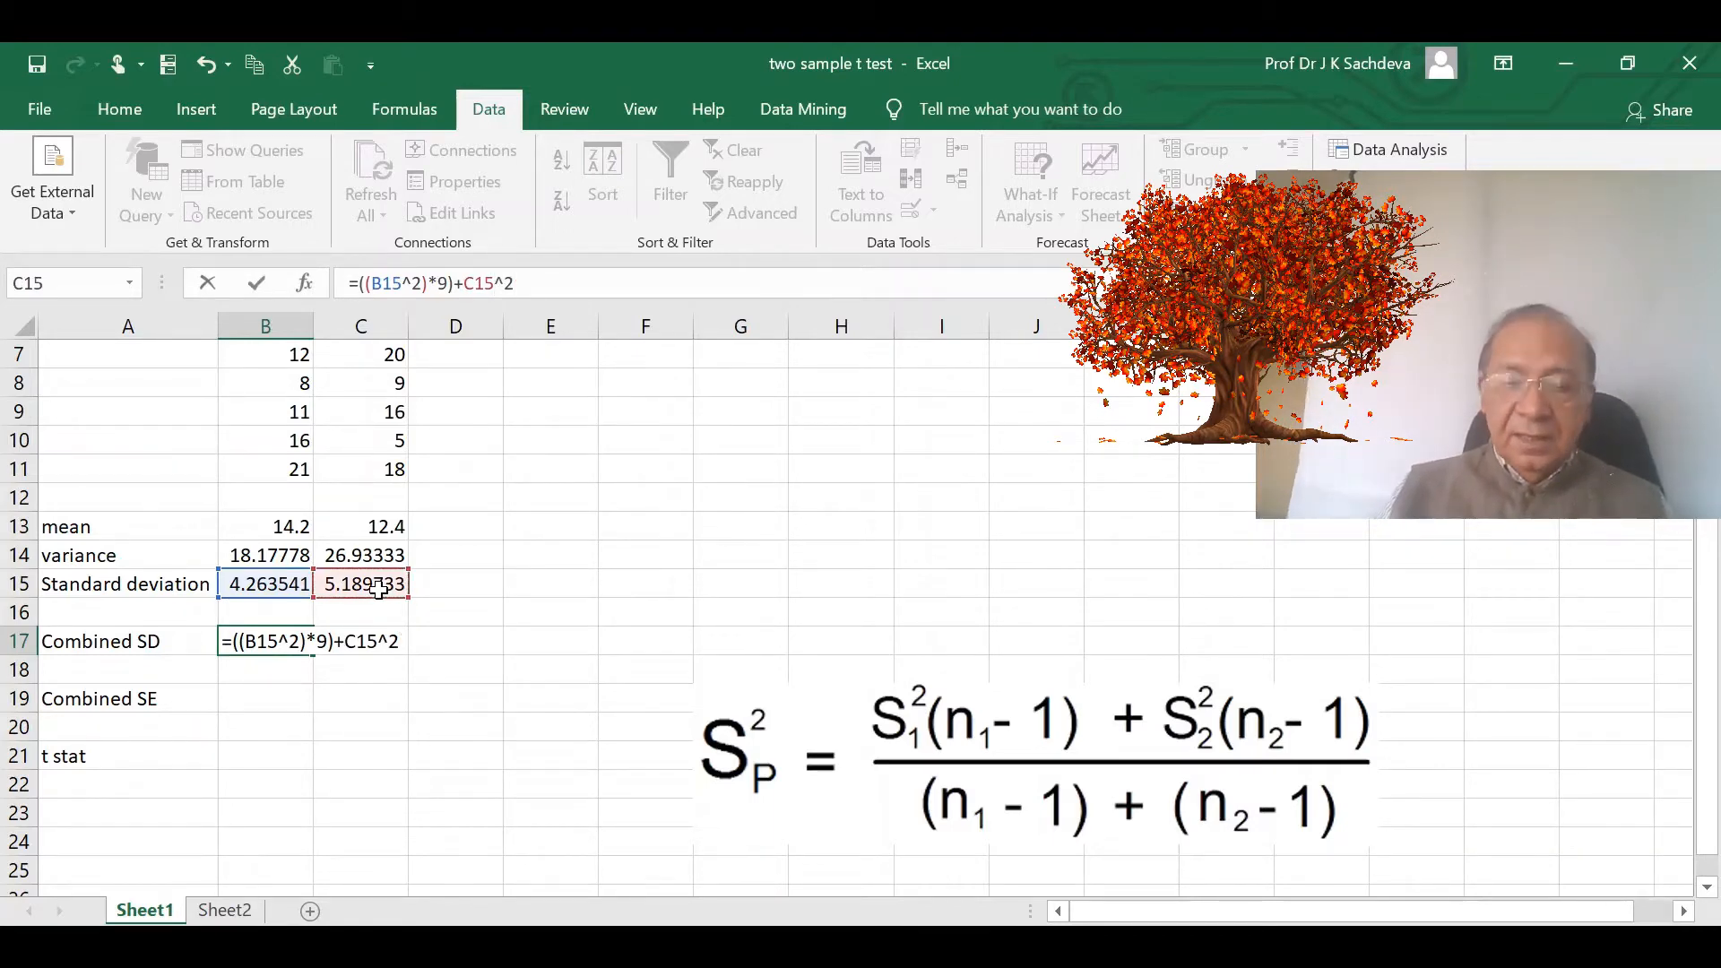
pyautogui.write(')')
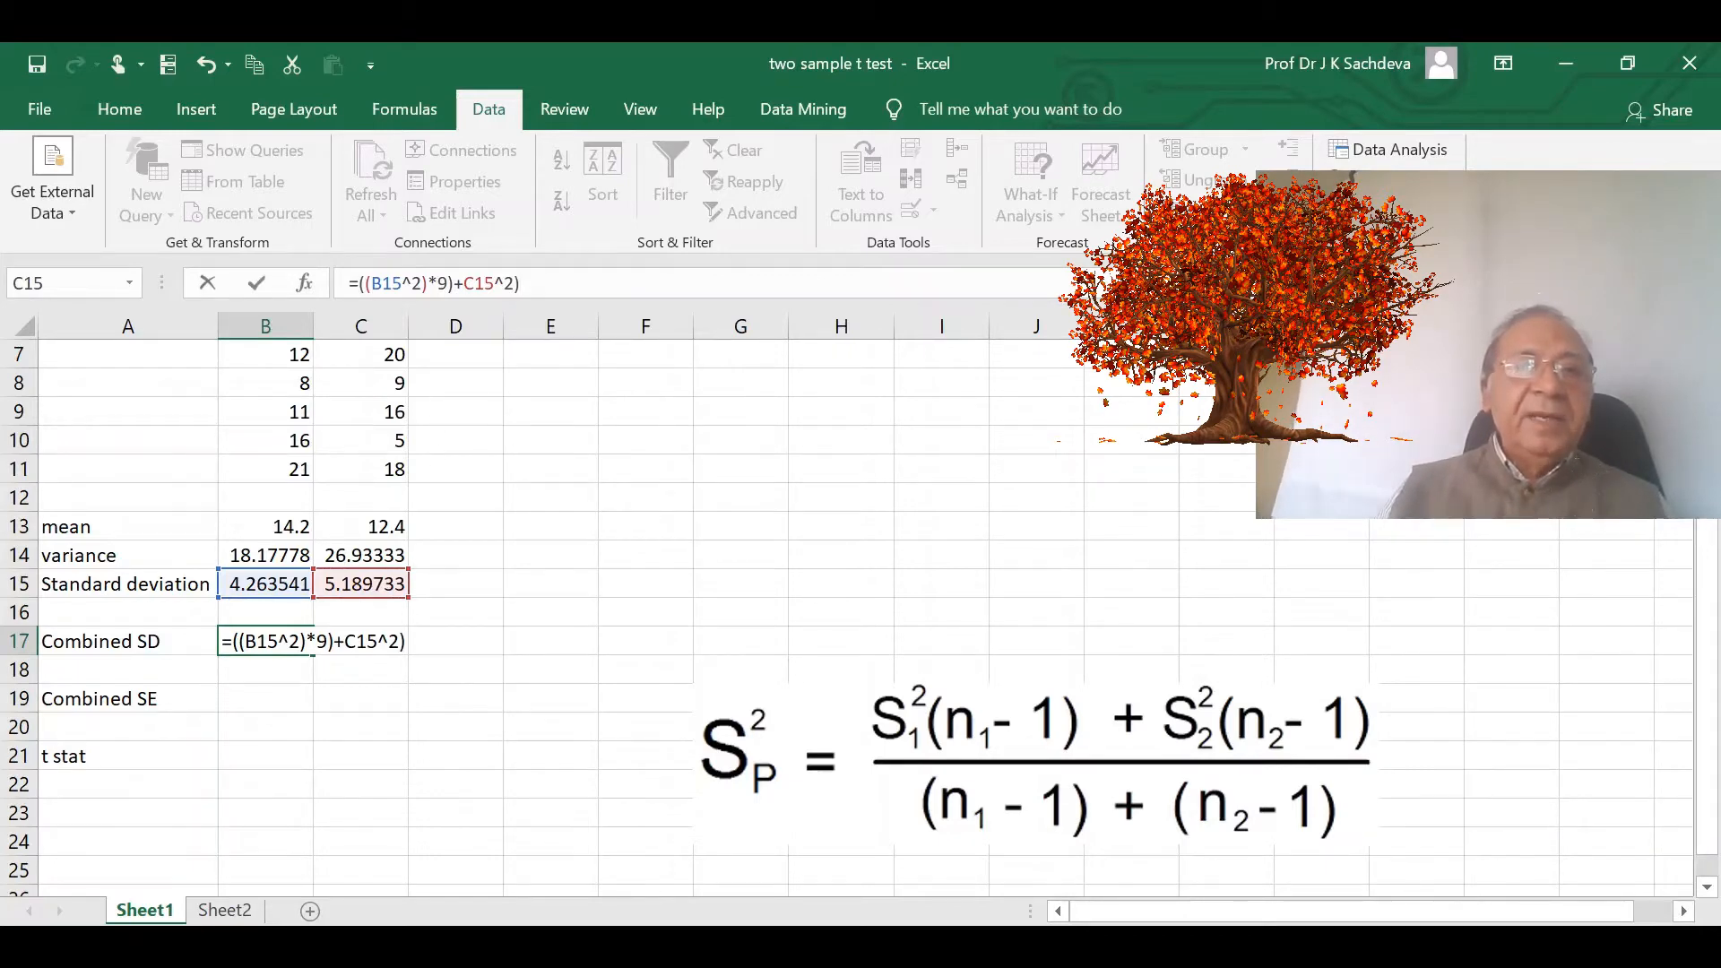
pyautogui.click(463, 284)
pyautogui.write('(')
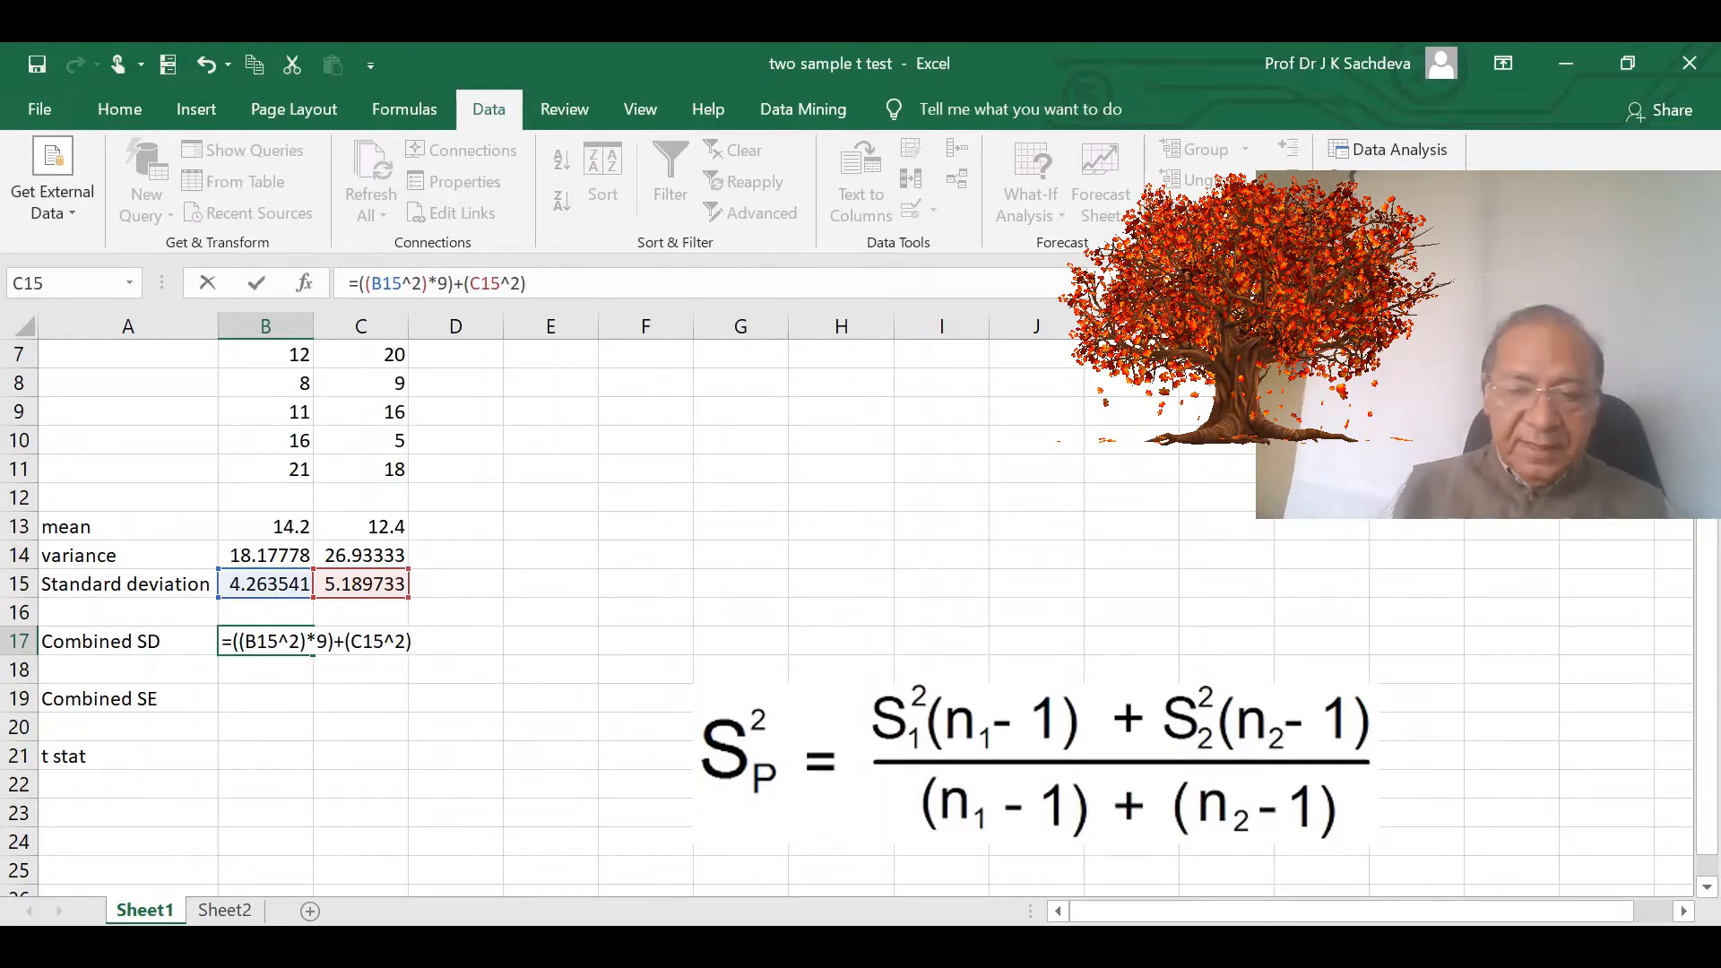
pyautogui.write('*9')
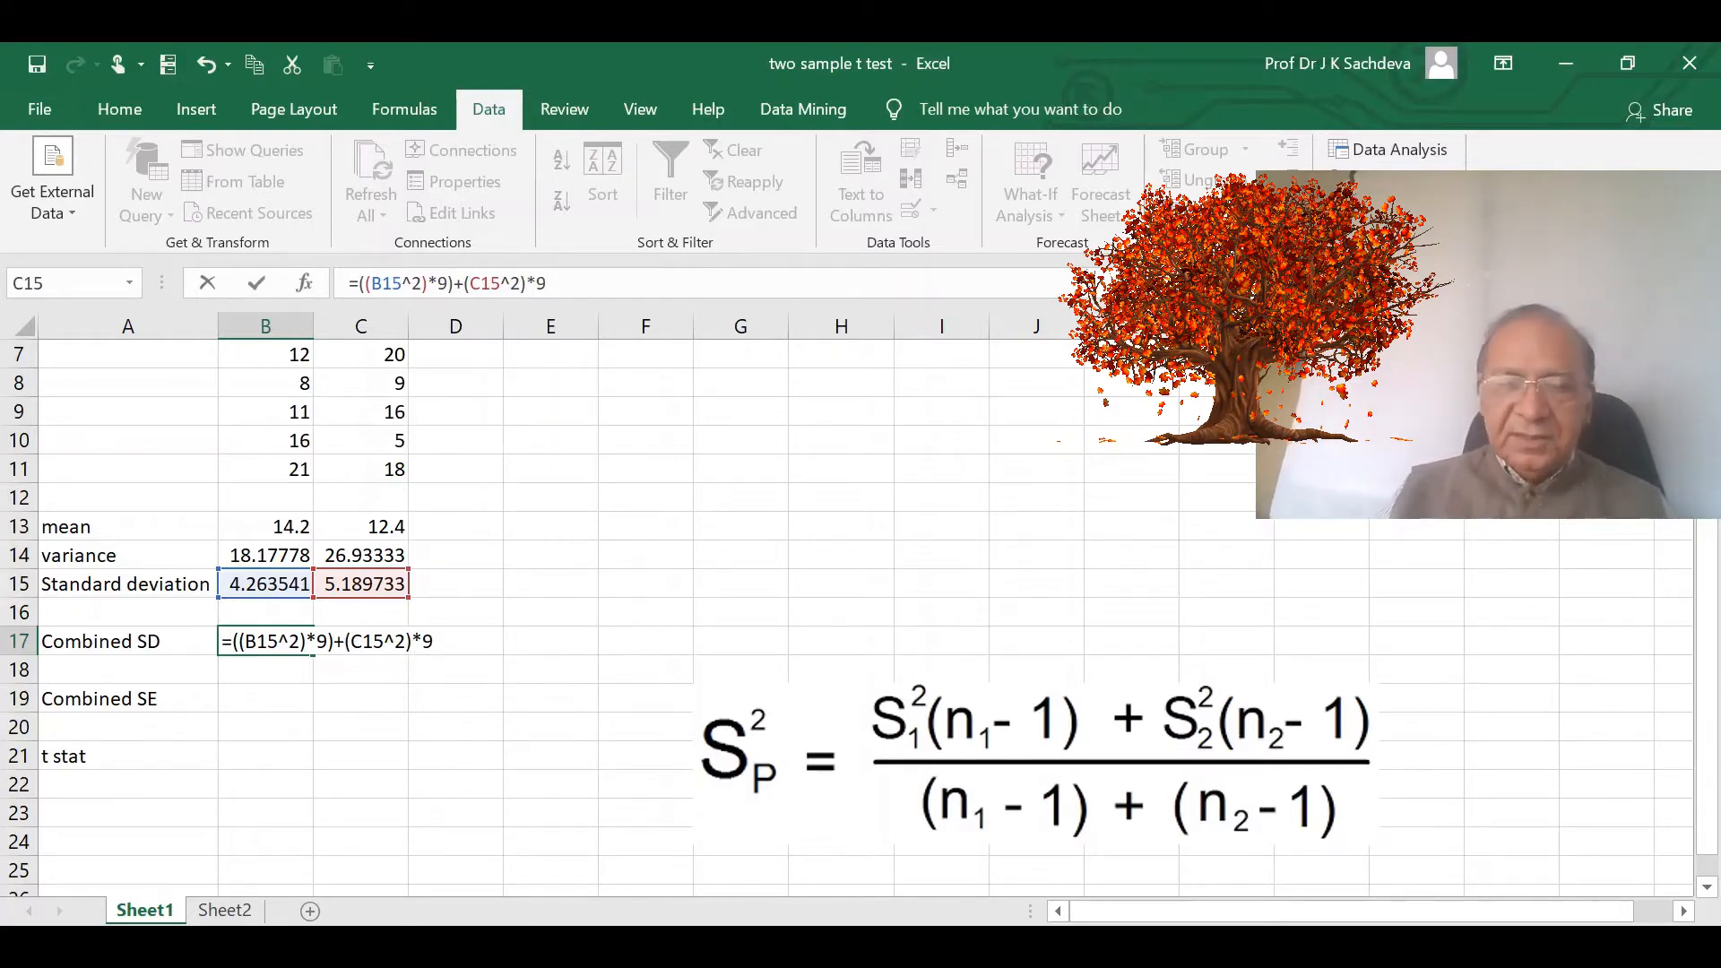
pyautogui.write(')')
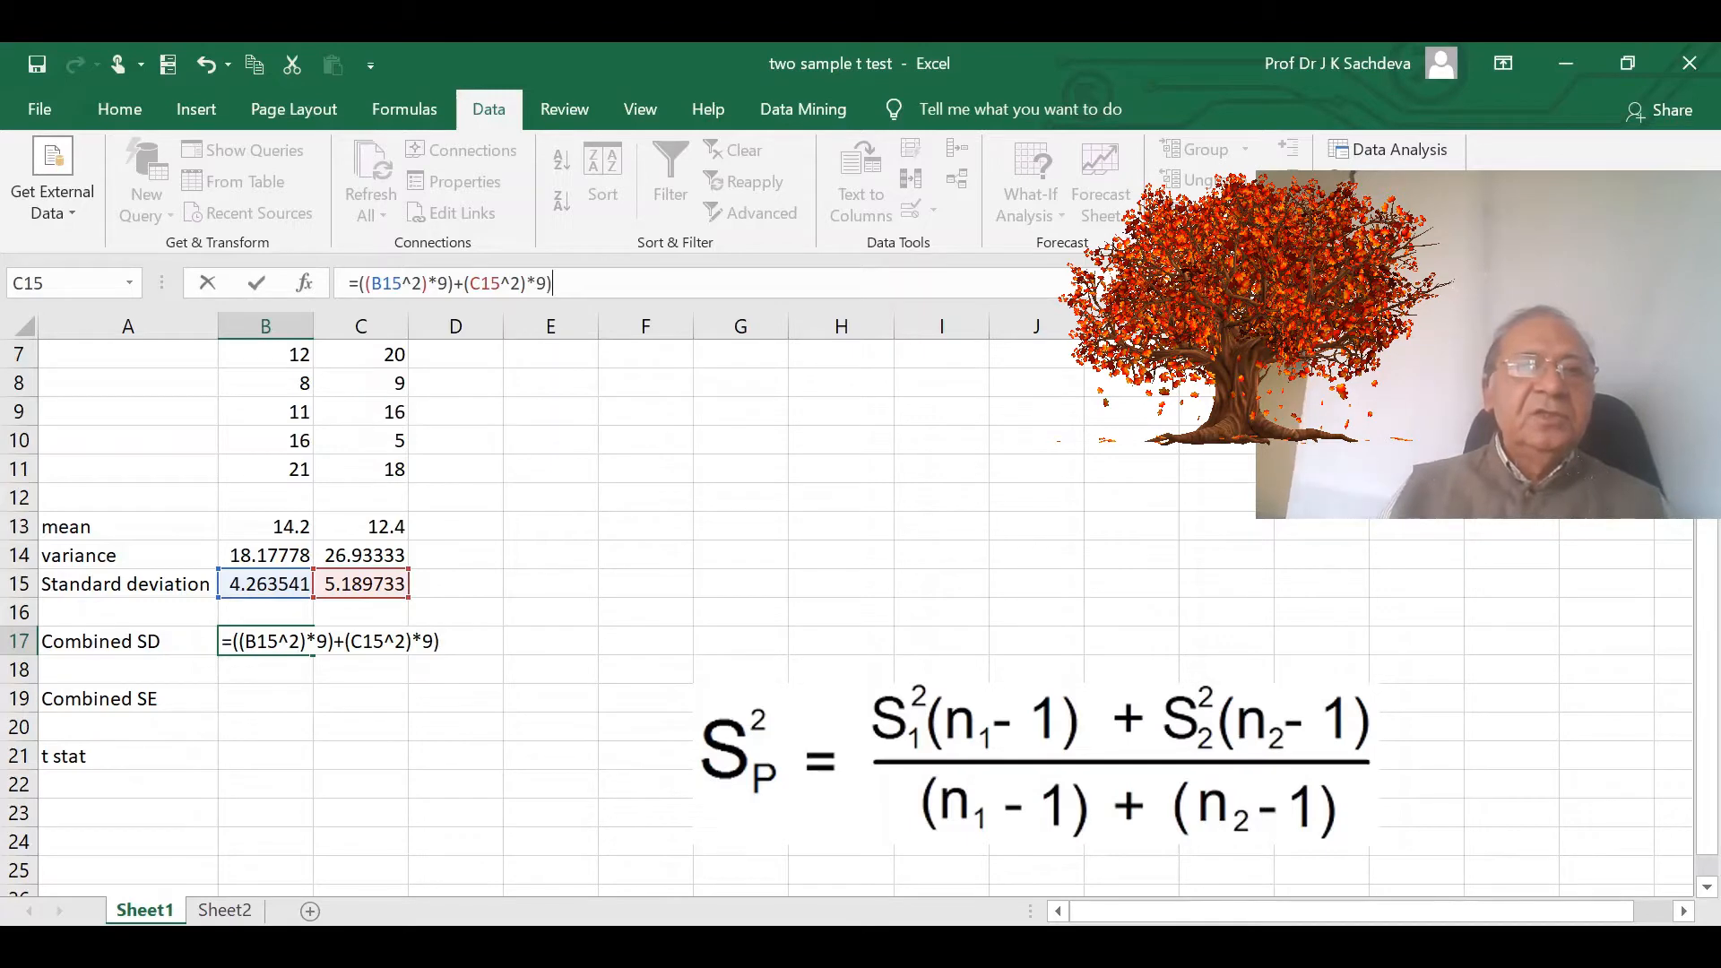
pyautogui.write('(')
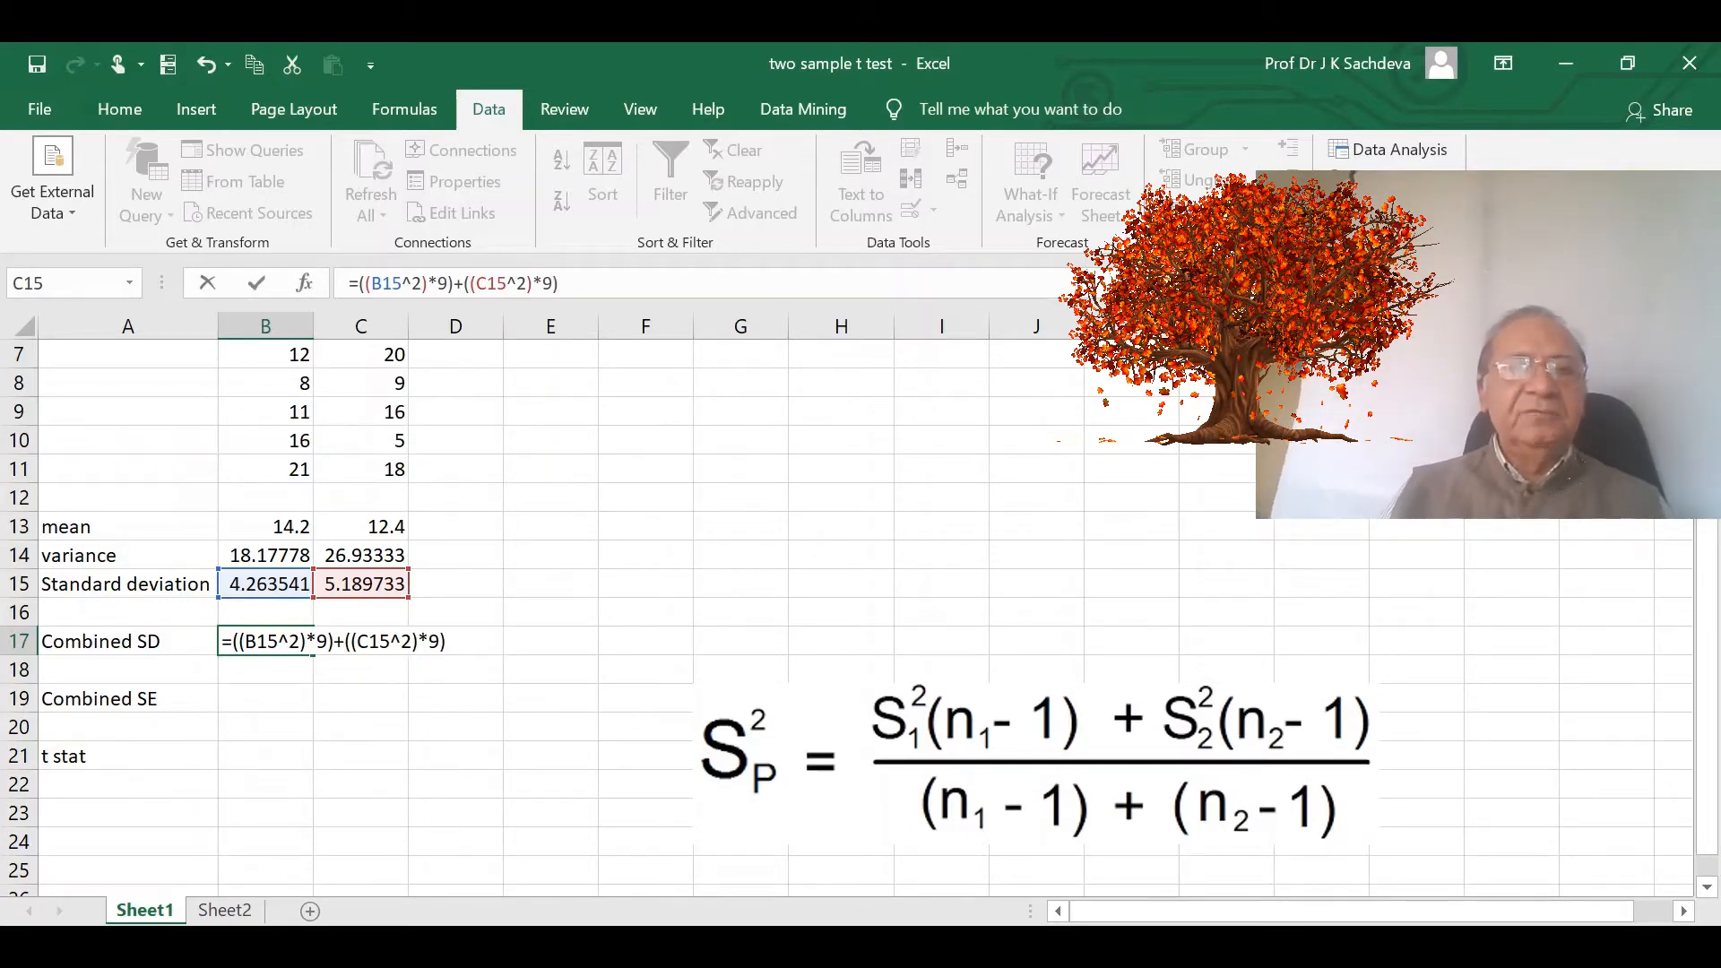
# - Bracket the sum in B17, divide it by 18 and raise it to 0.5, entering =((((B15^2)*9)+((C15^2)*9))/18)^0.5
pyautogui.write(')')
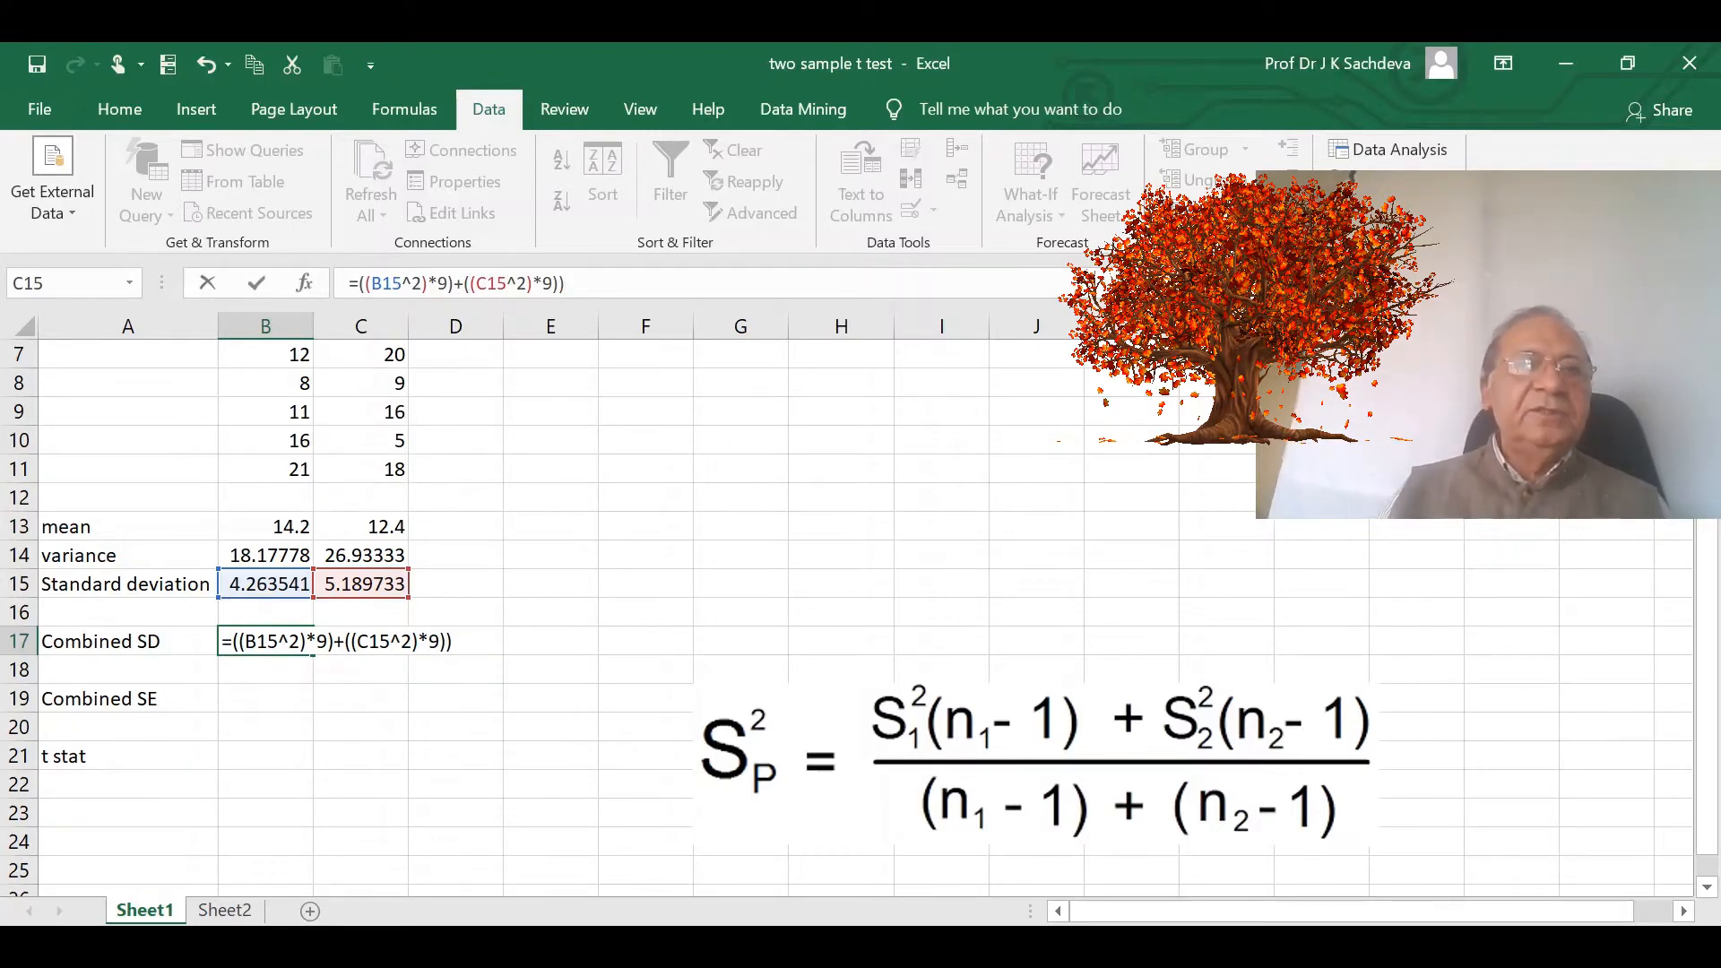
pyautogui.write('(')
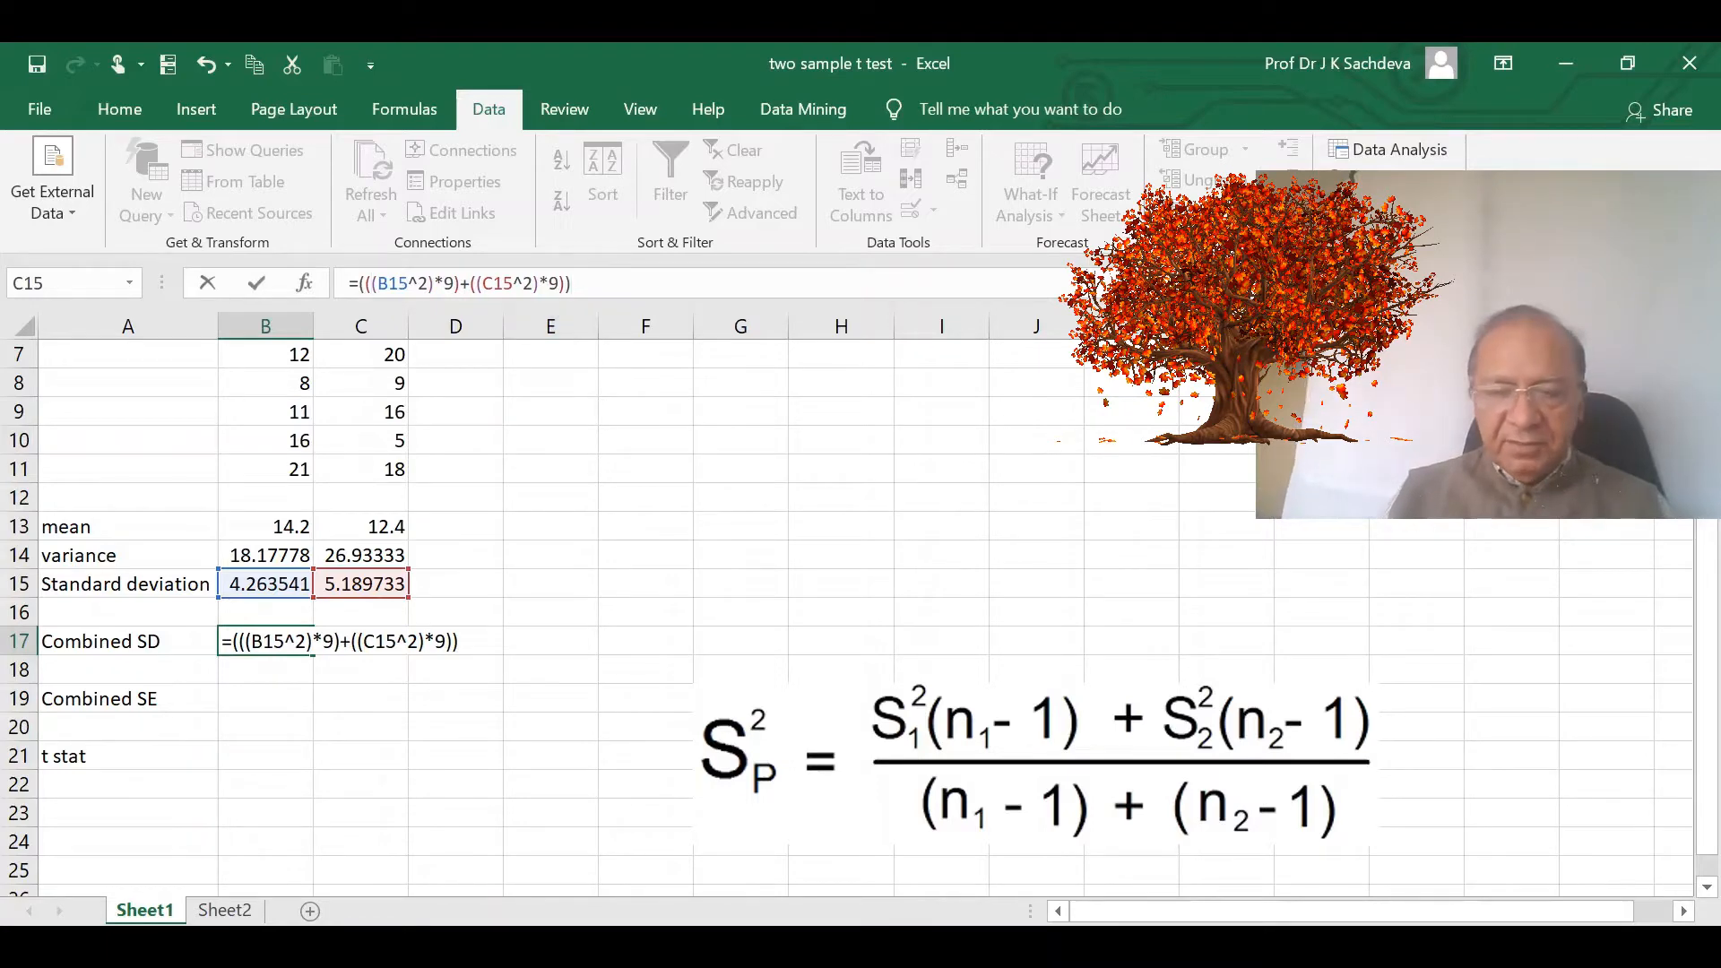
pyautogui.write('/18')
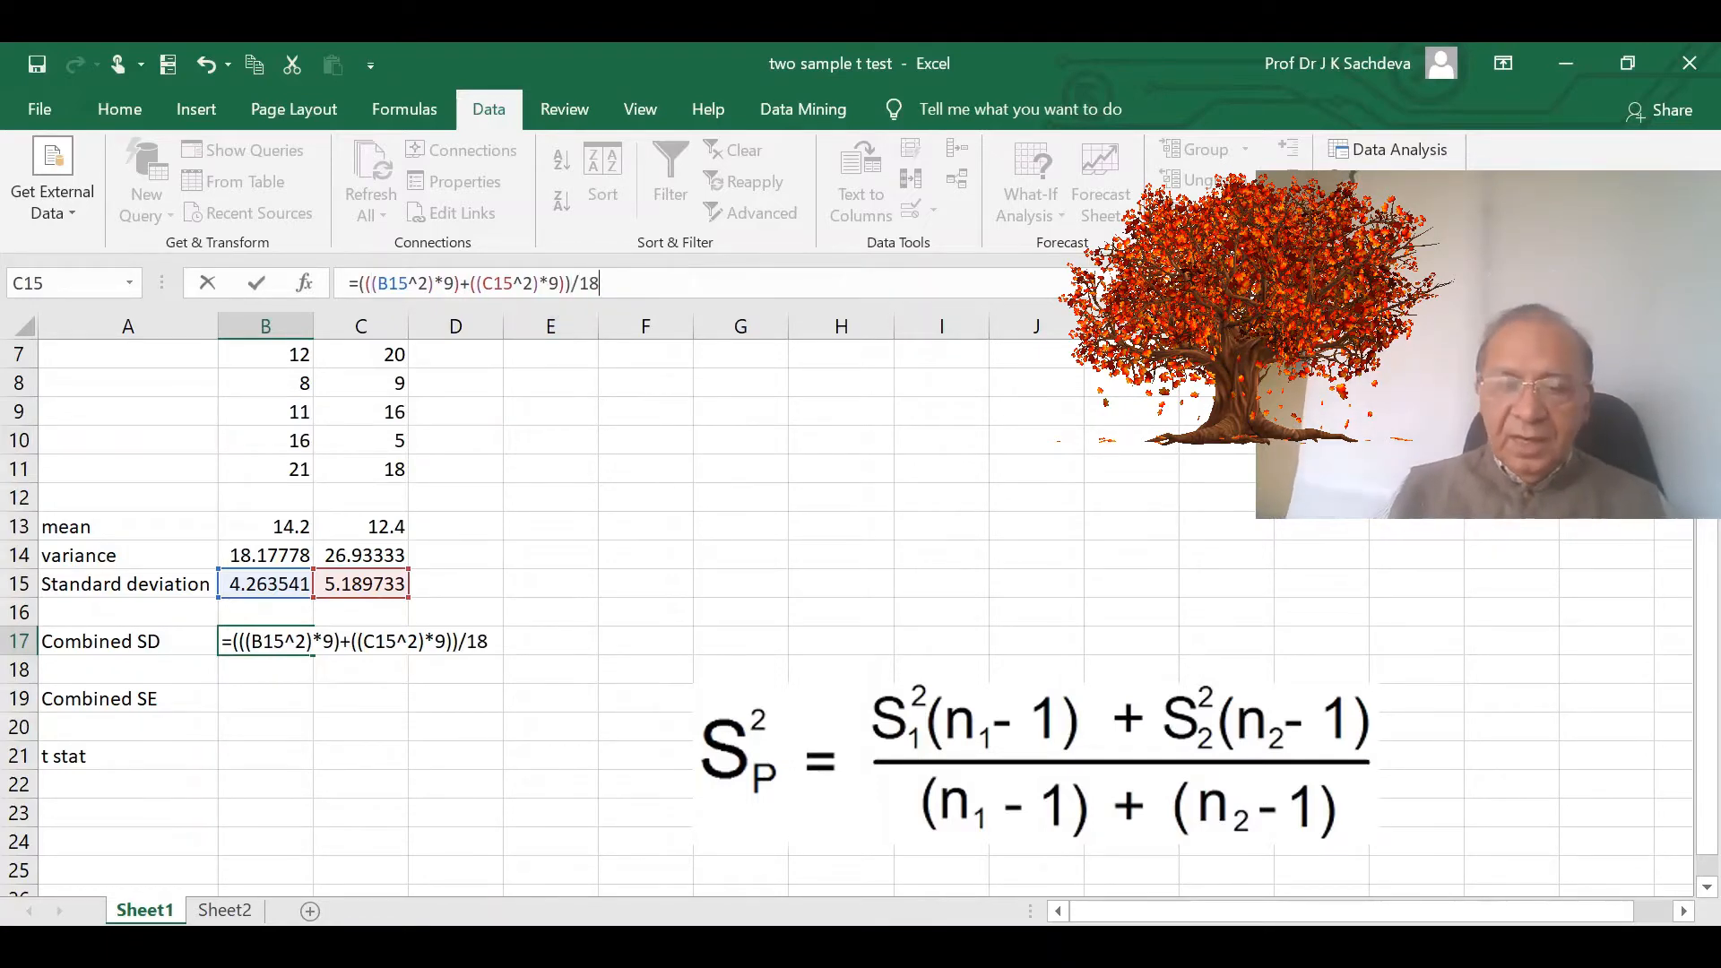
pyautogui.write(')')
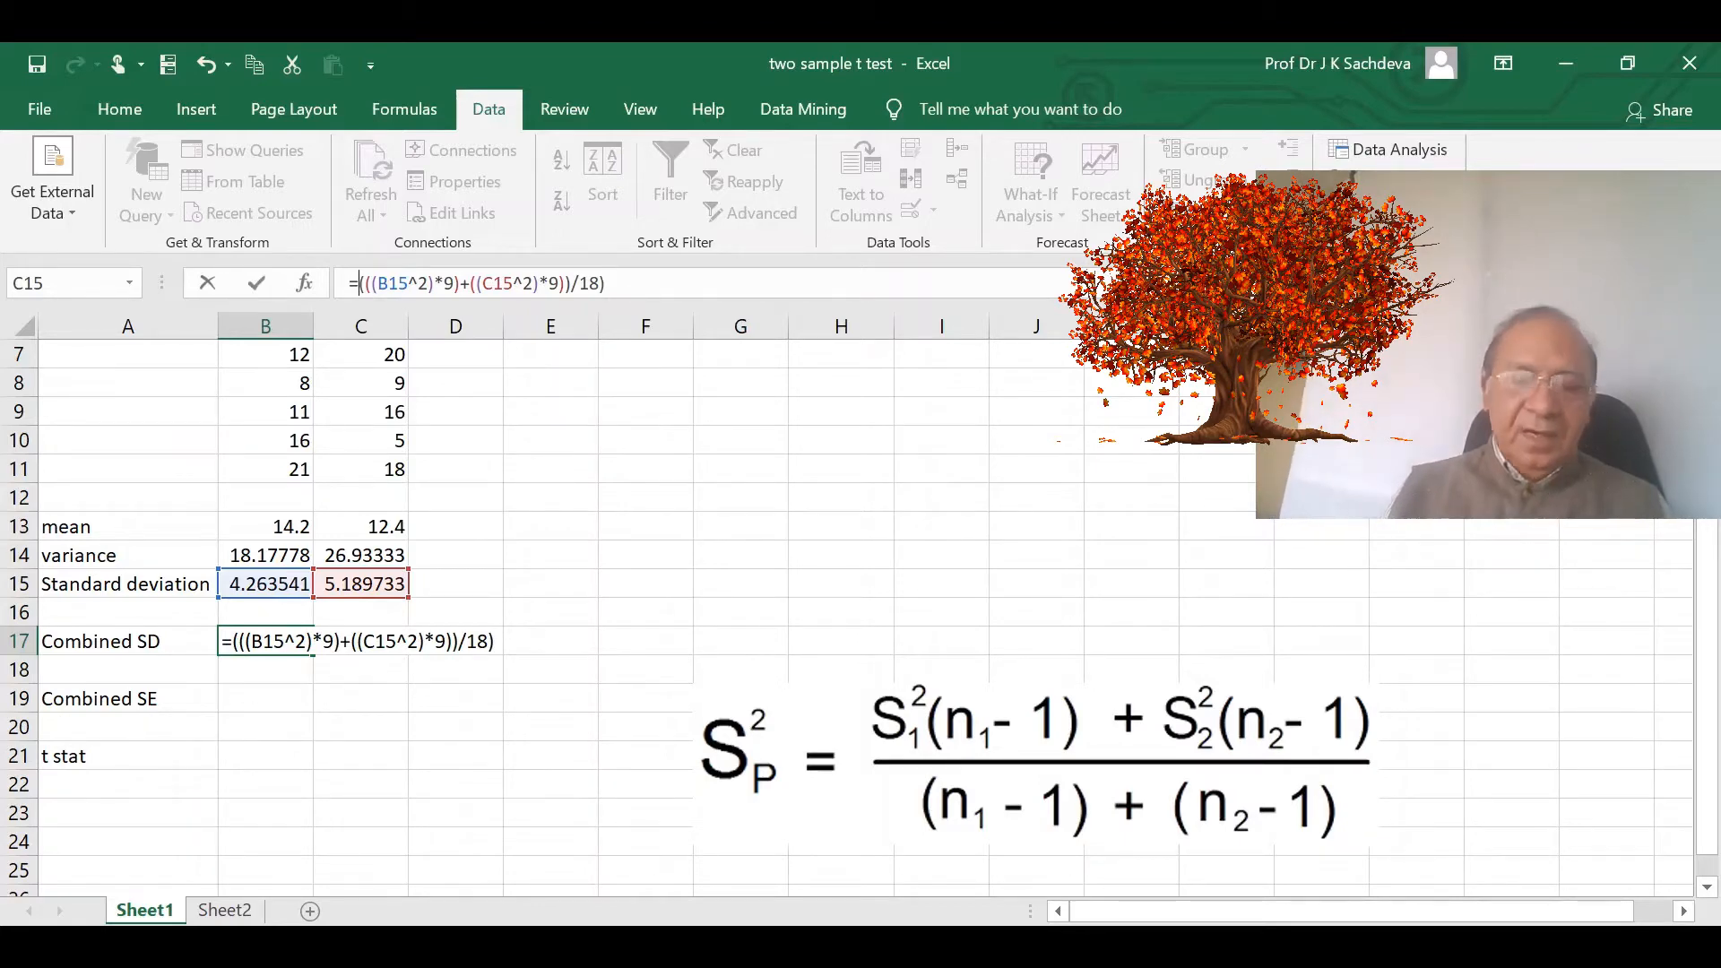
pyautogui.write('(')
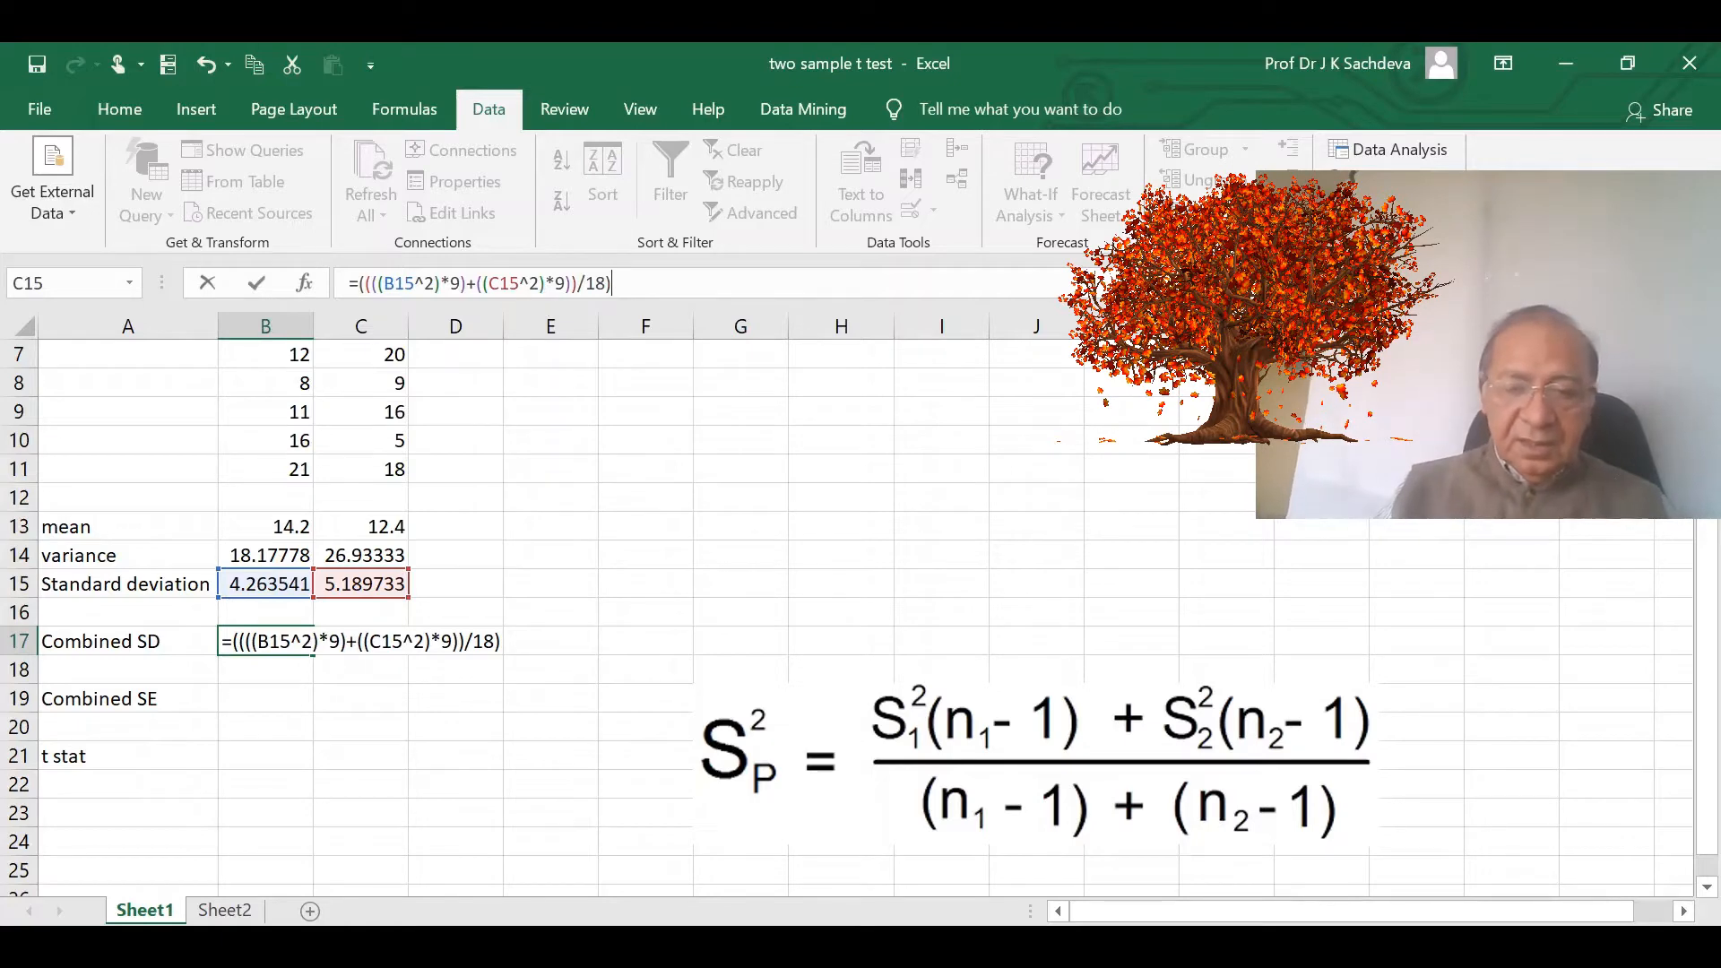
pyautogui.write('^')
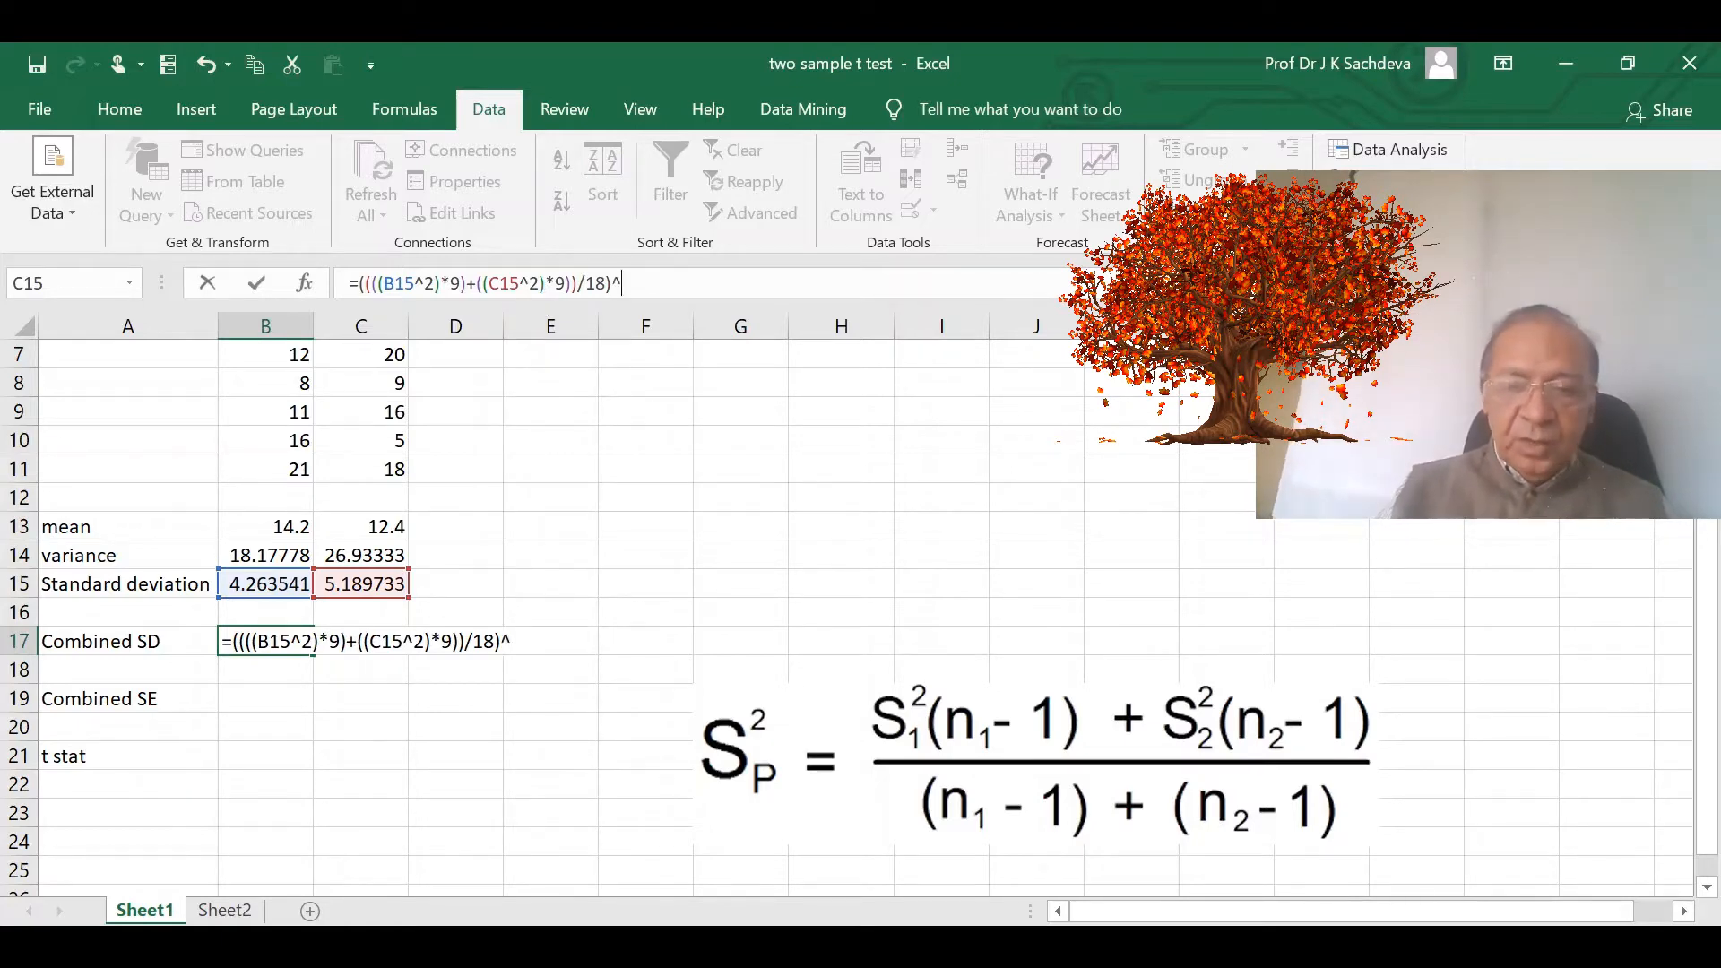
pyautogui.write('0.5')
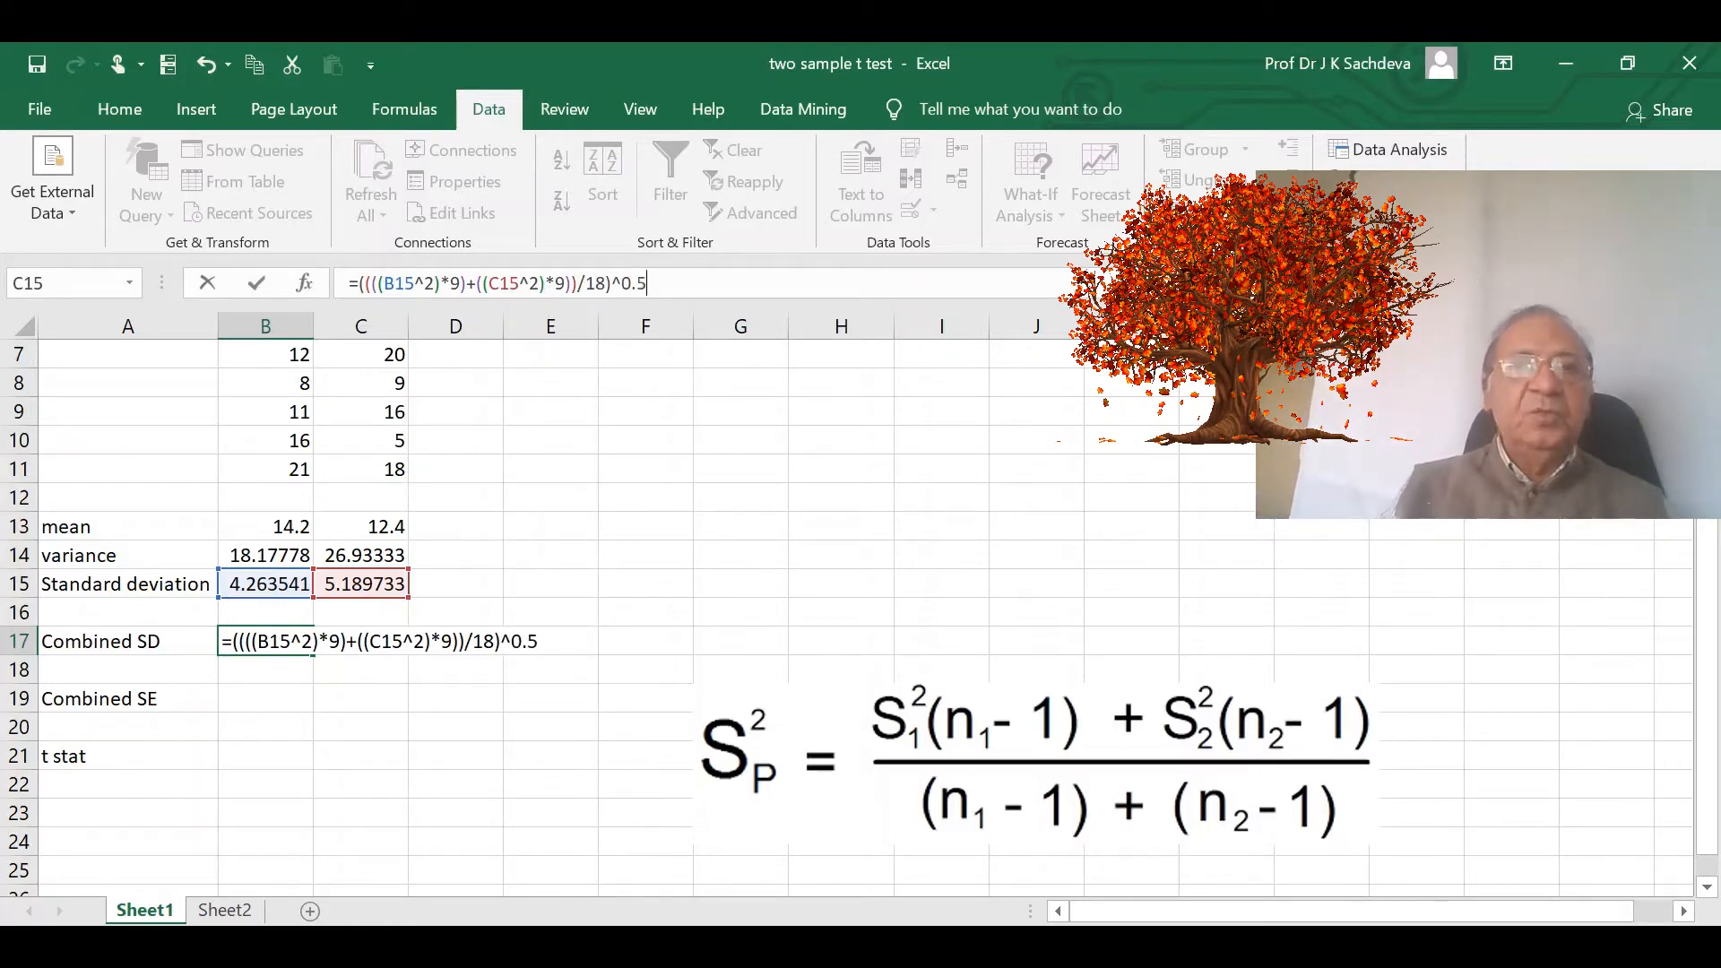
pyautogui.press('Return')
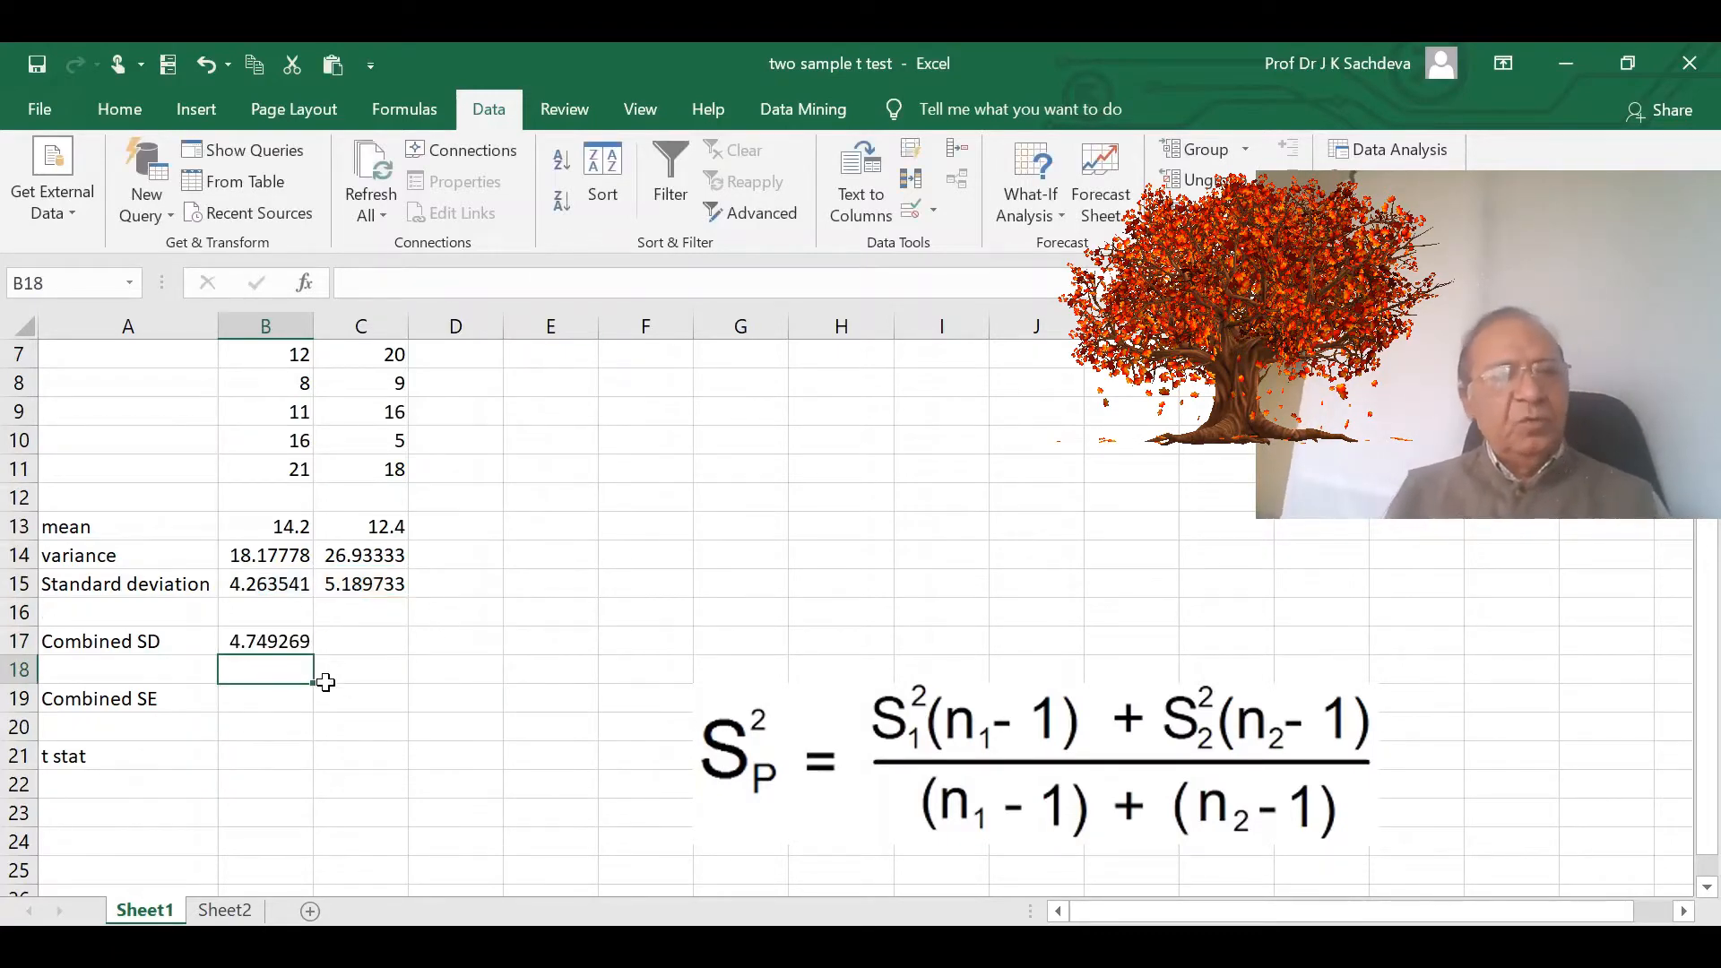
# - Paste the copied picture of the standard error formula at cell H27, below the pooled variance formula picture
pyautogui.click(242, 697)
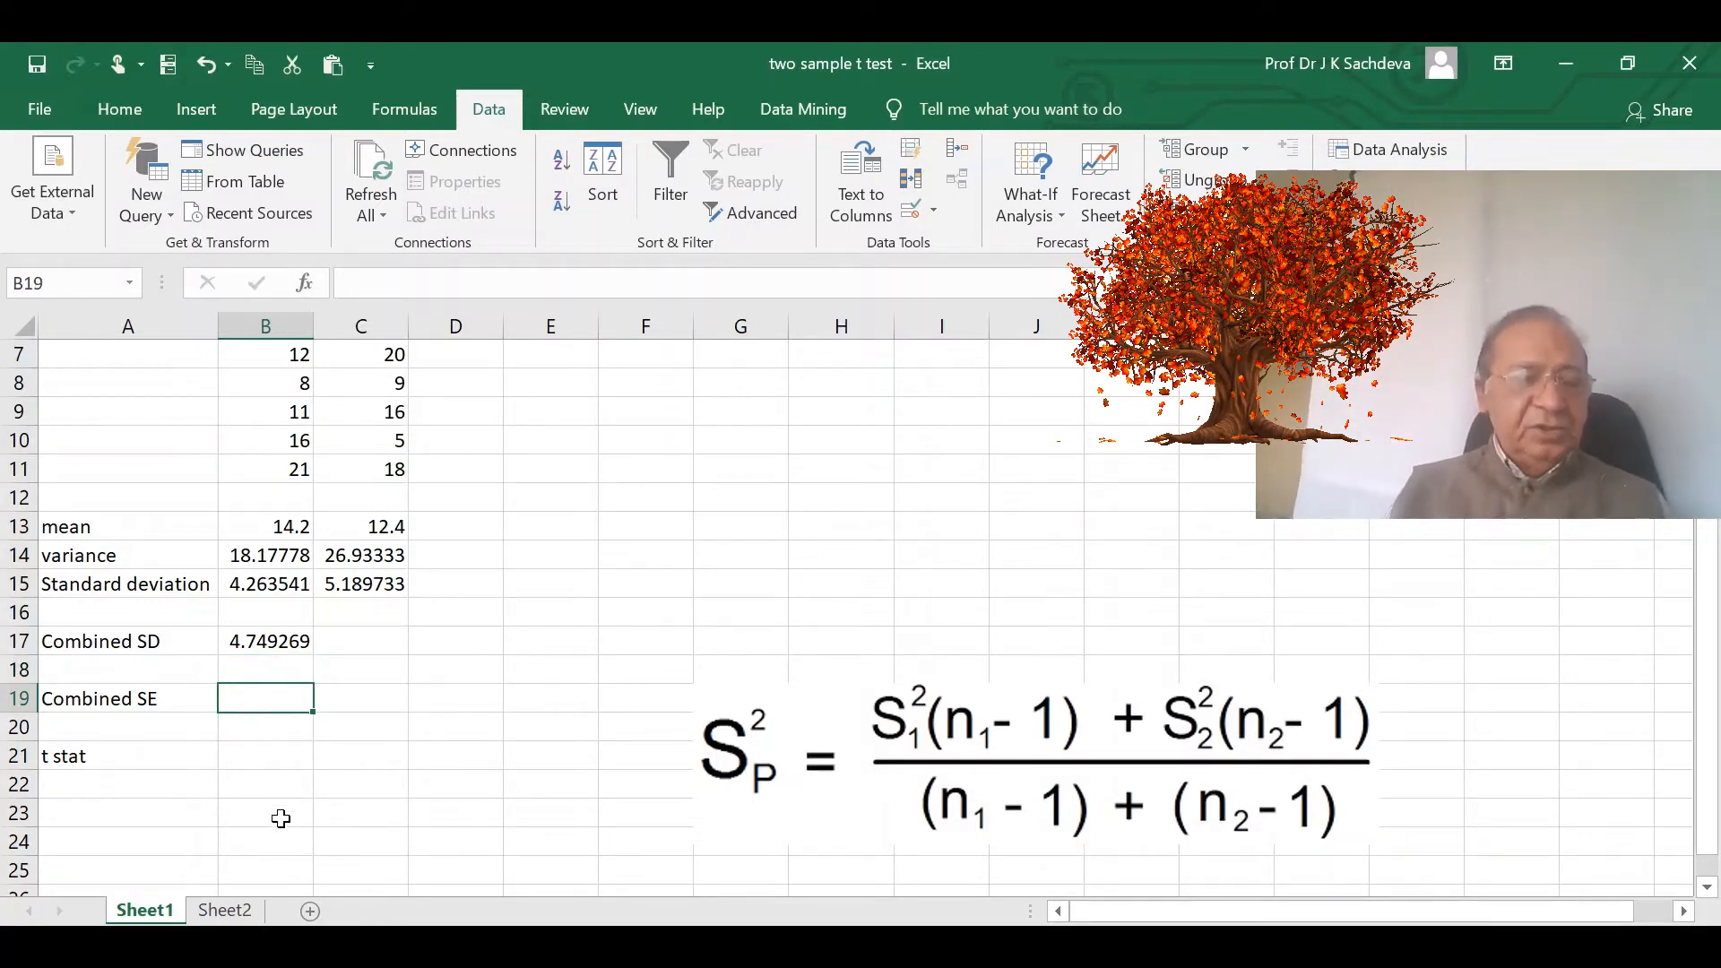
pyautogui.scroll(-2, 811, 745)
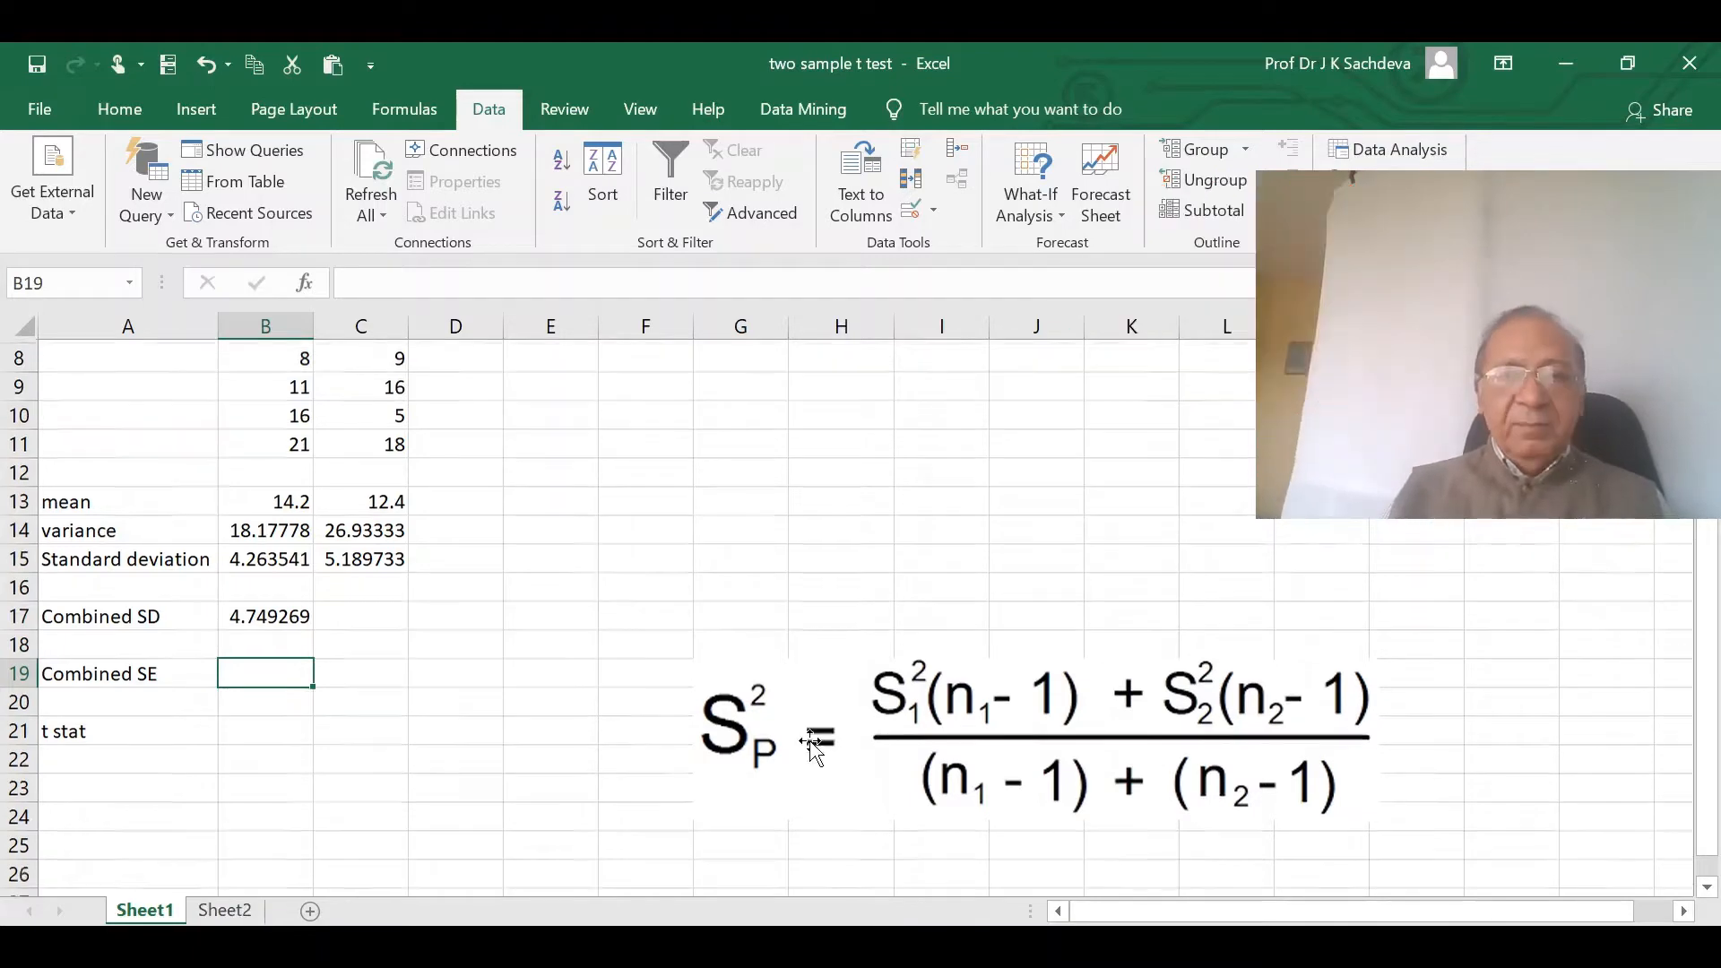
pyautogui.click(817, 753)
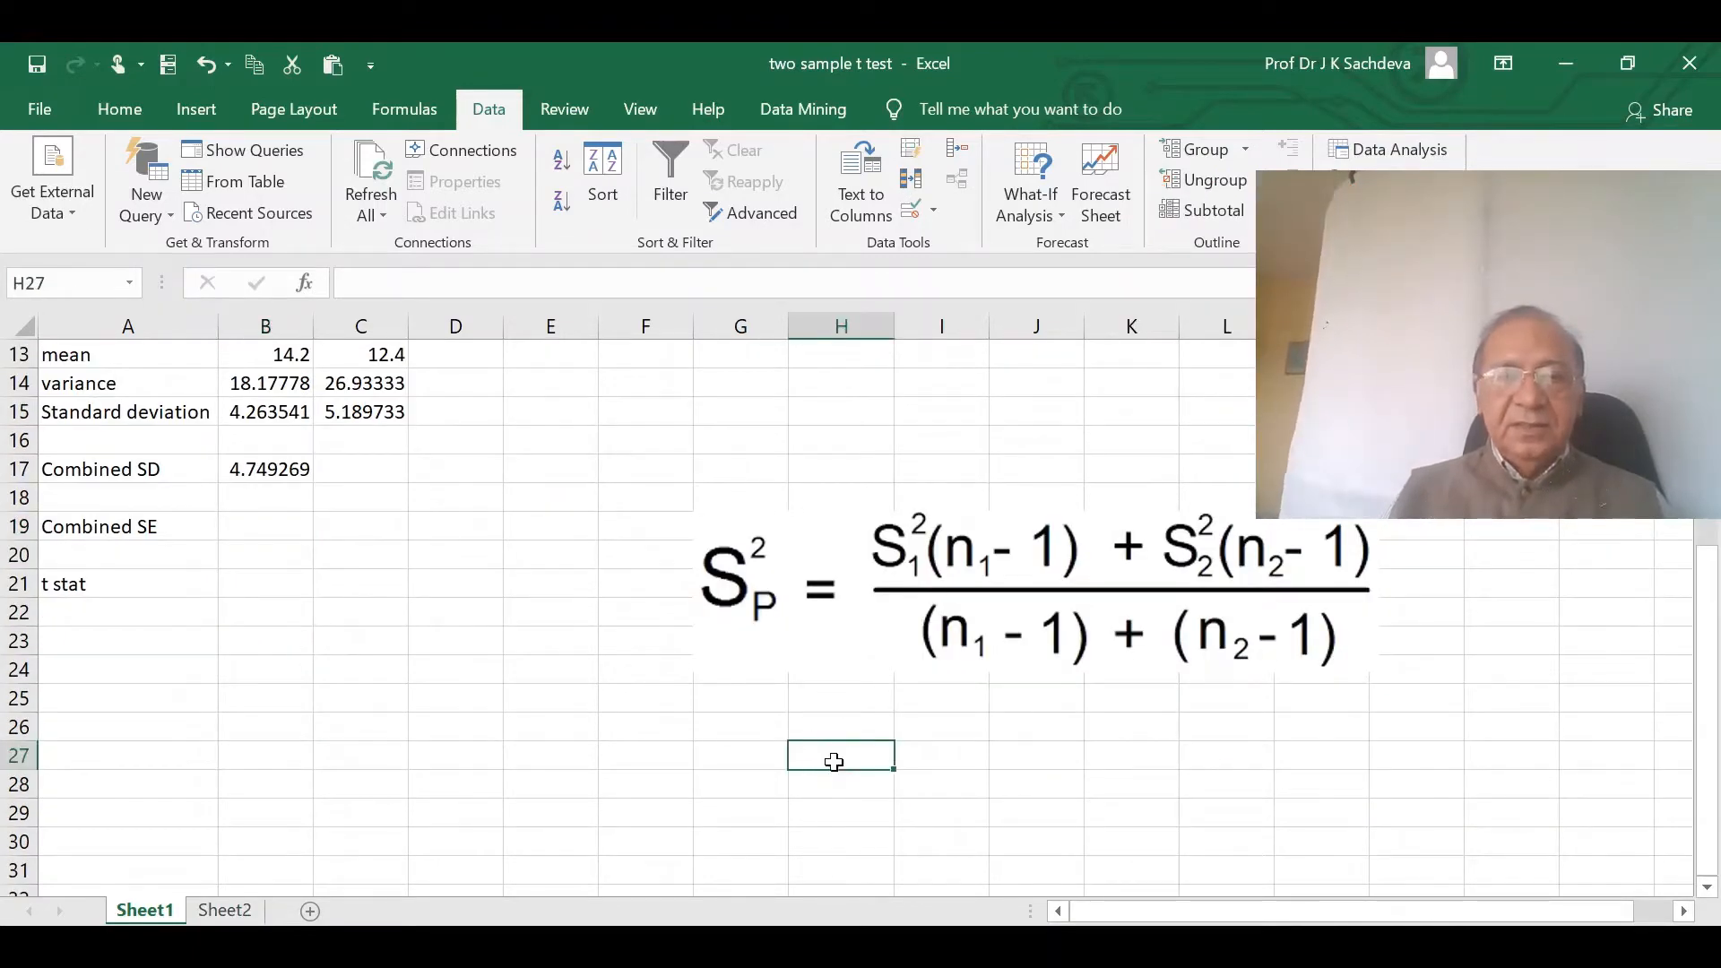
pyautogui.rightClick(839, 758)
pyautogui.click(895, 251)
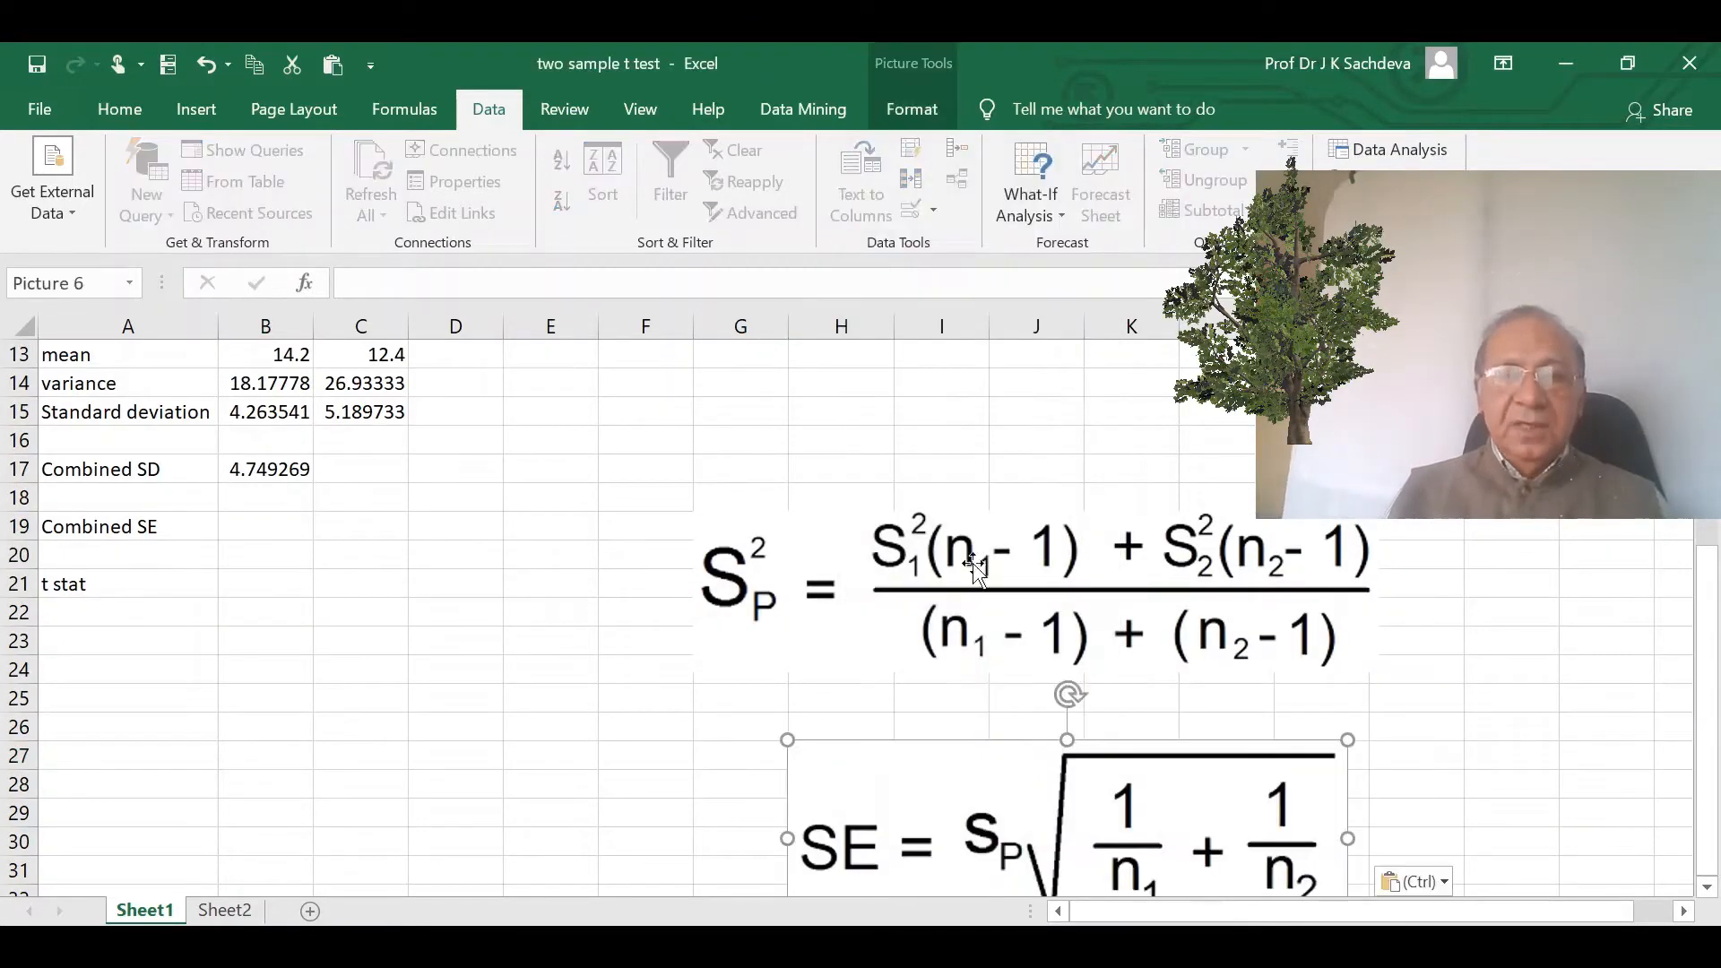
pyautogui.scroll(-1, 1131, 769)
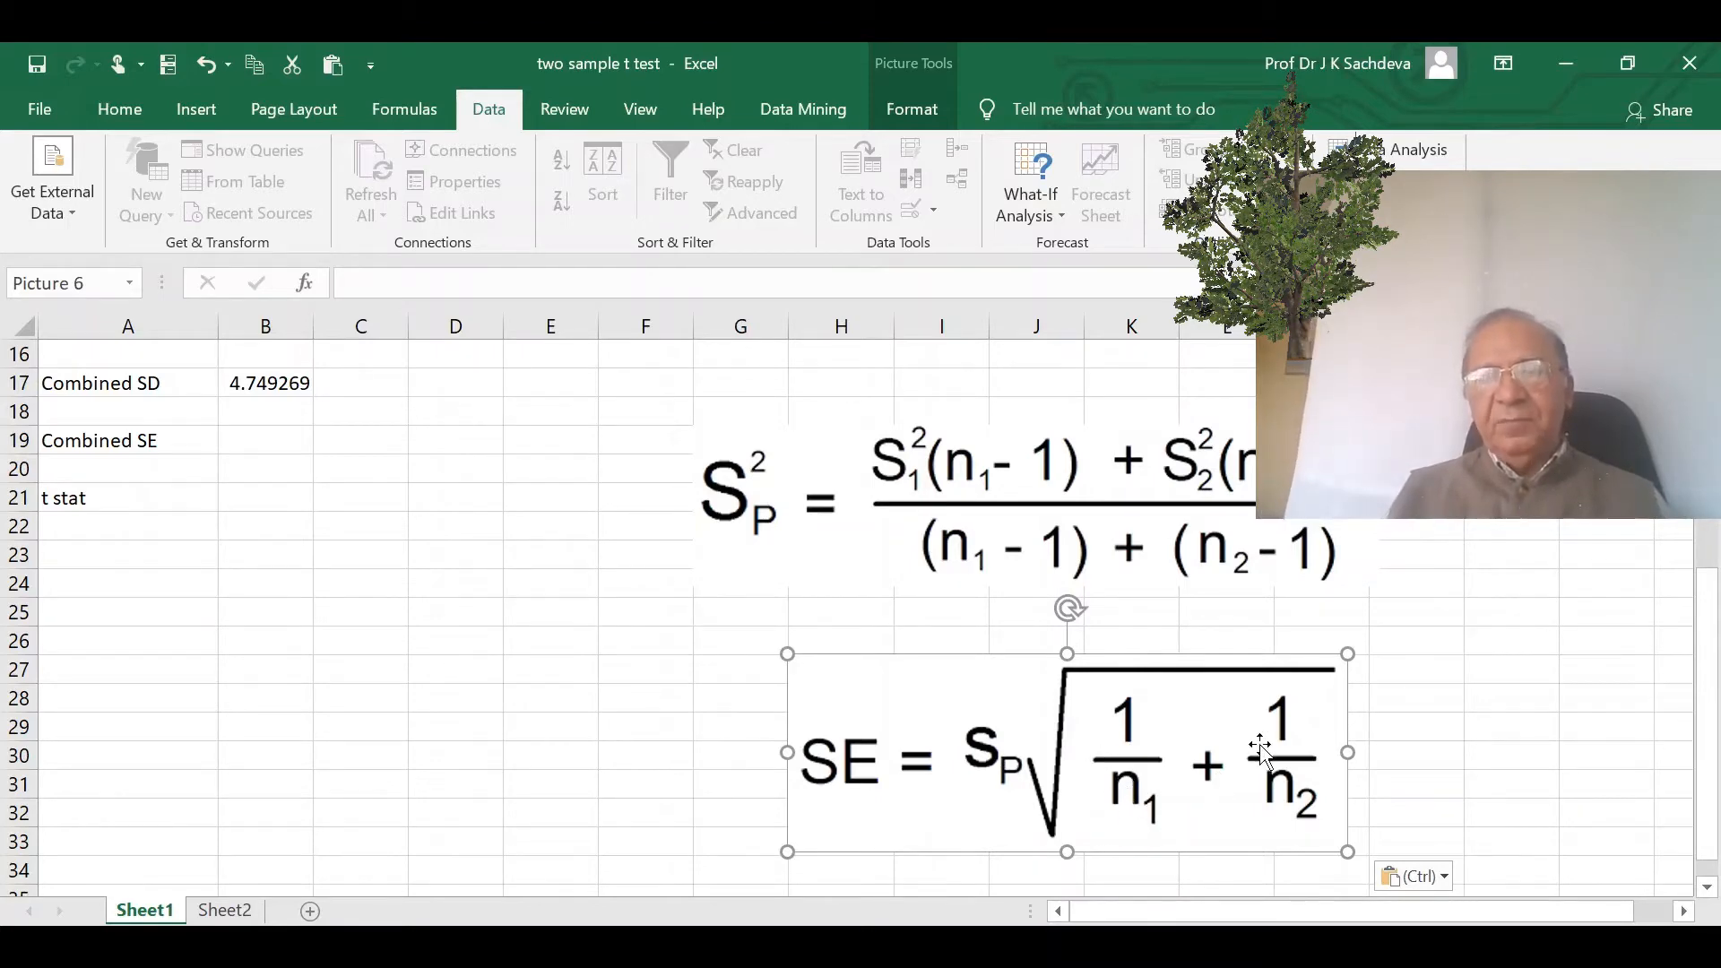
# - Calculate the Combined SE in B19 with the formula =B17*(1/10+1/10)^0.5
pyautogui.click(234, 437)
pyautogui.write('=')
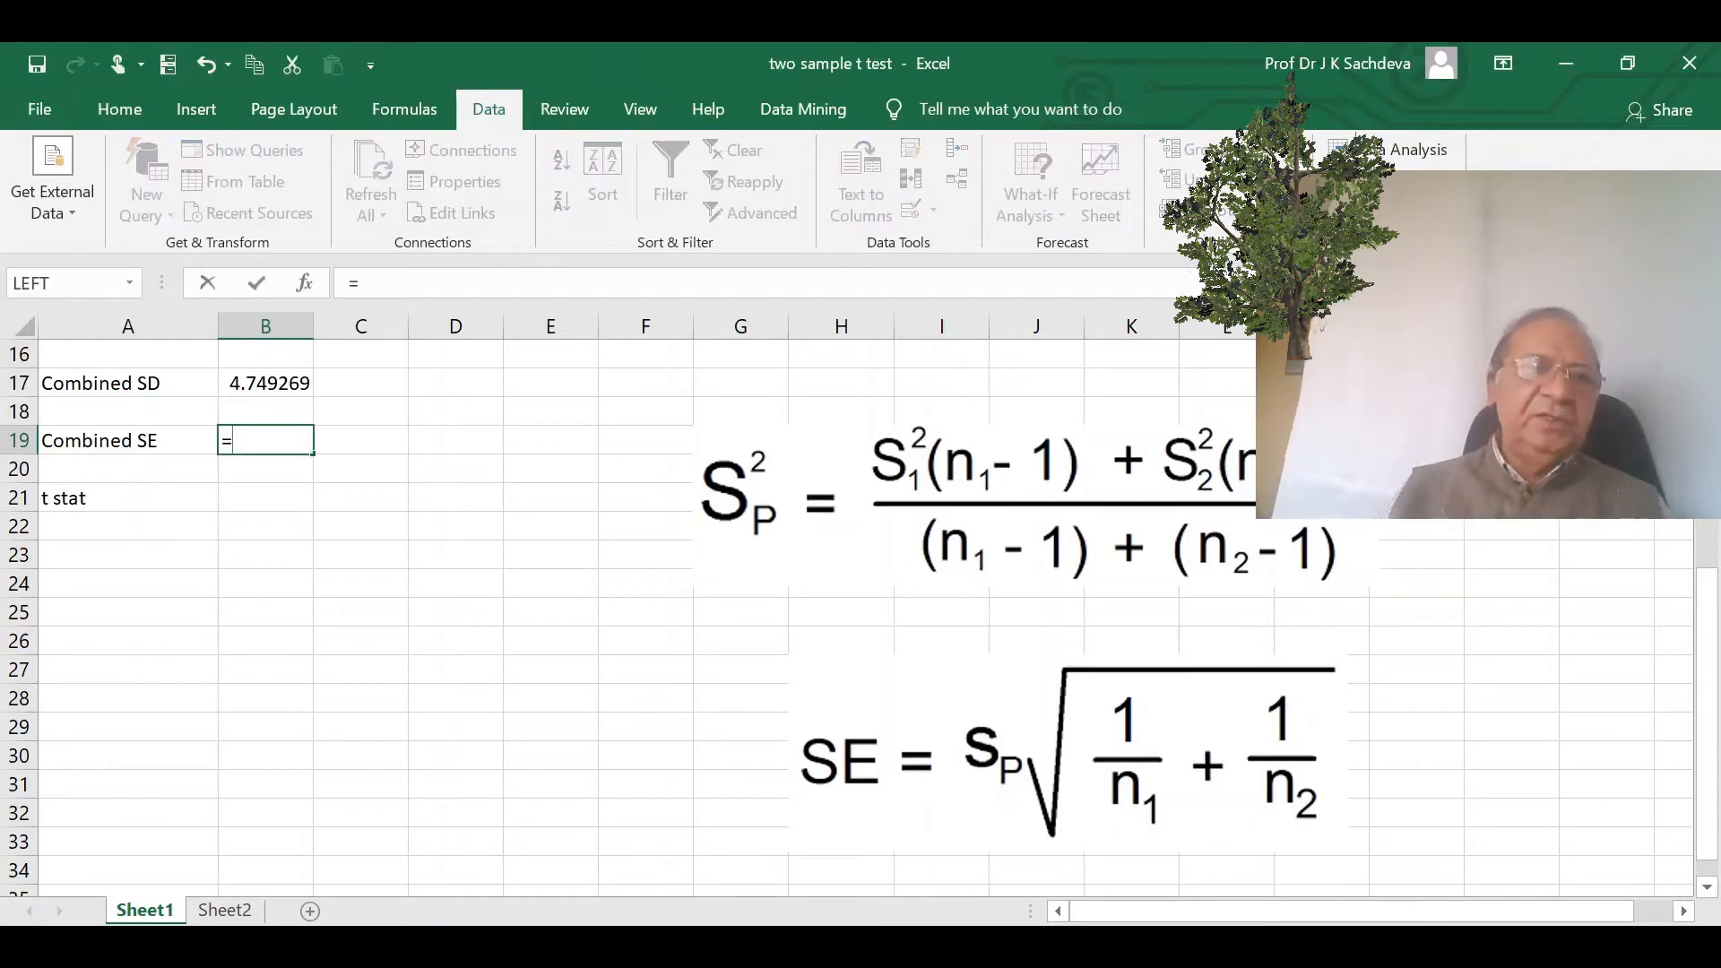
pyautogui.click(254, 385)
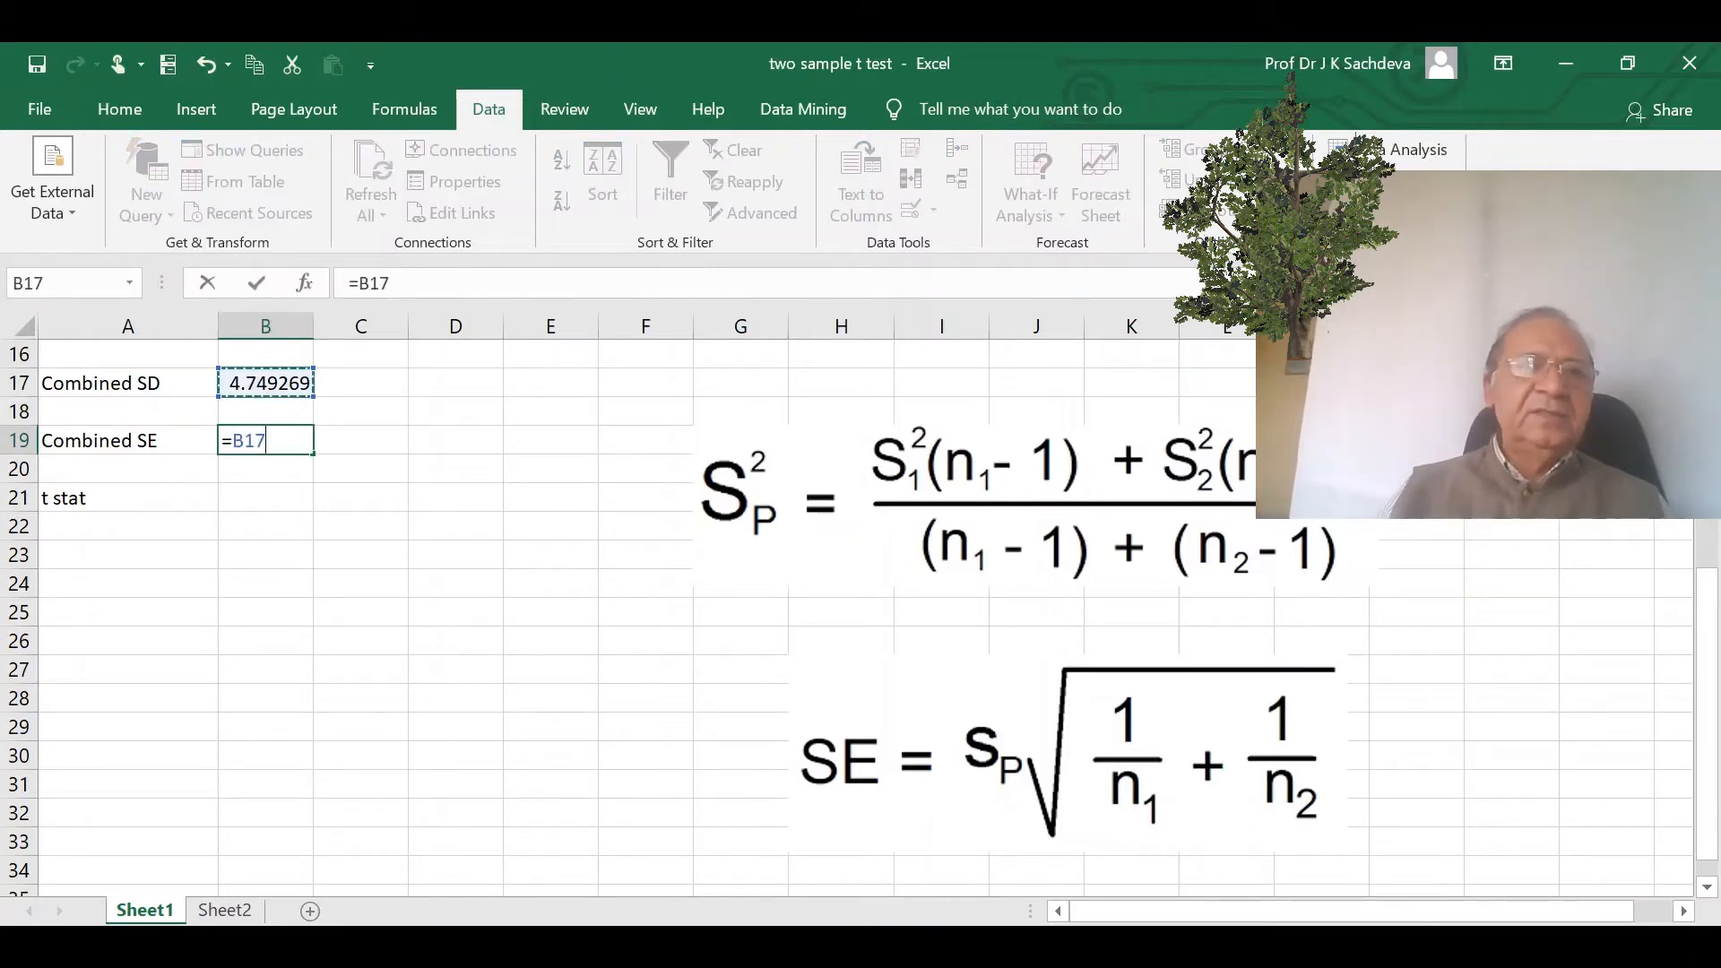
pyautogui.click(395, 284)
pyautogui.write('*(')
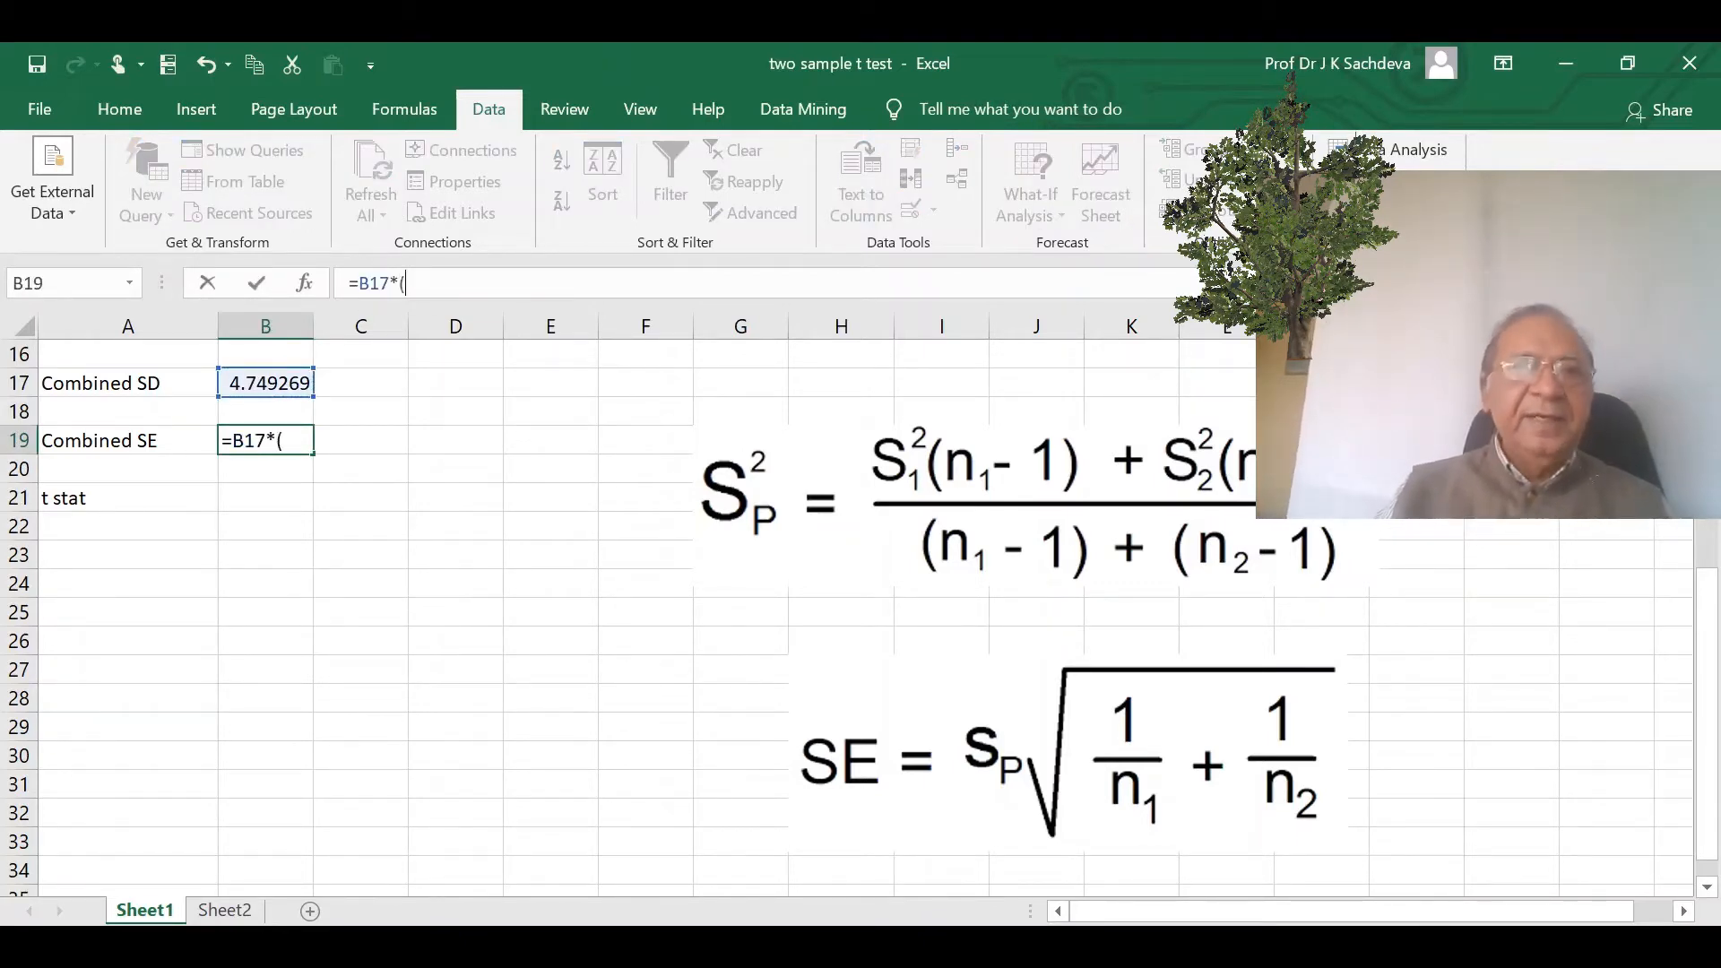
pyautogui.write('1/10')
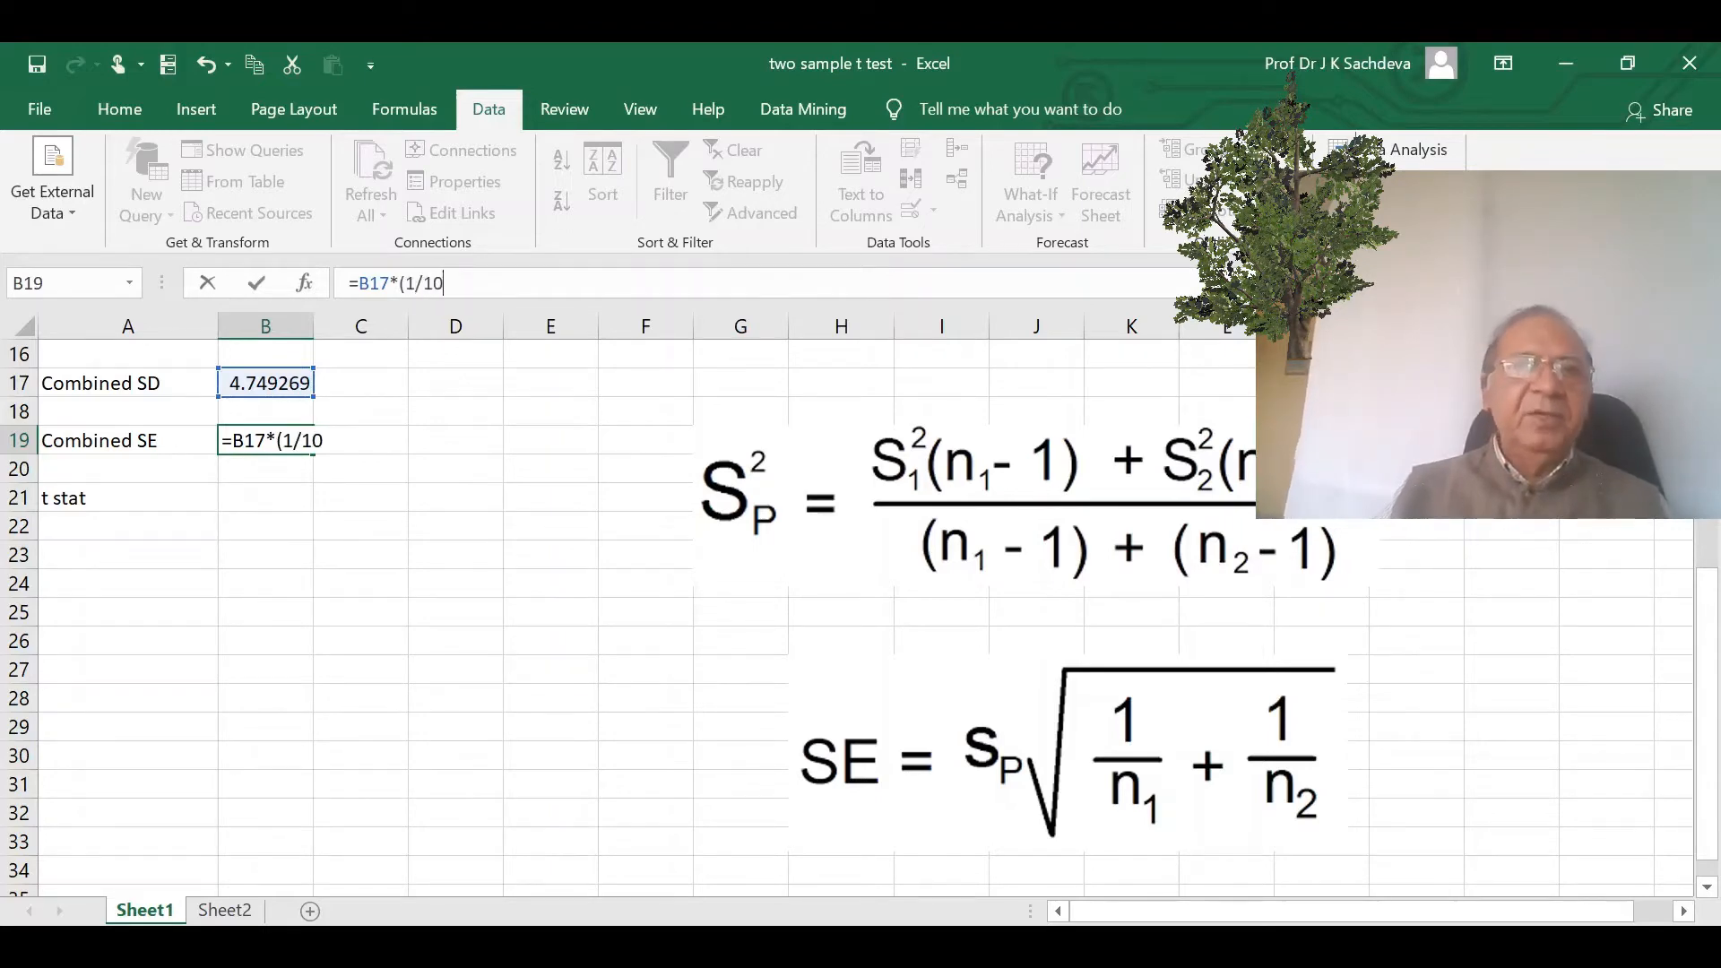
pyautogui.write('+1/')
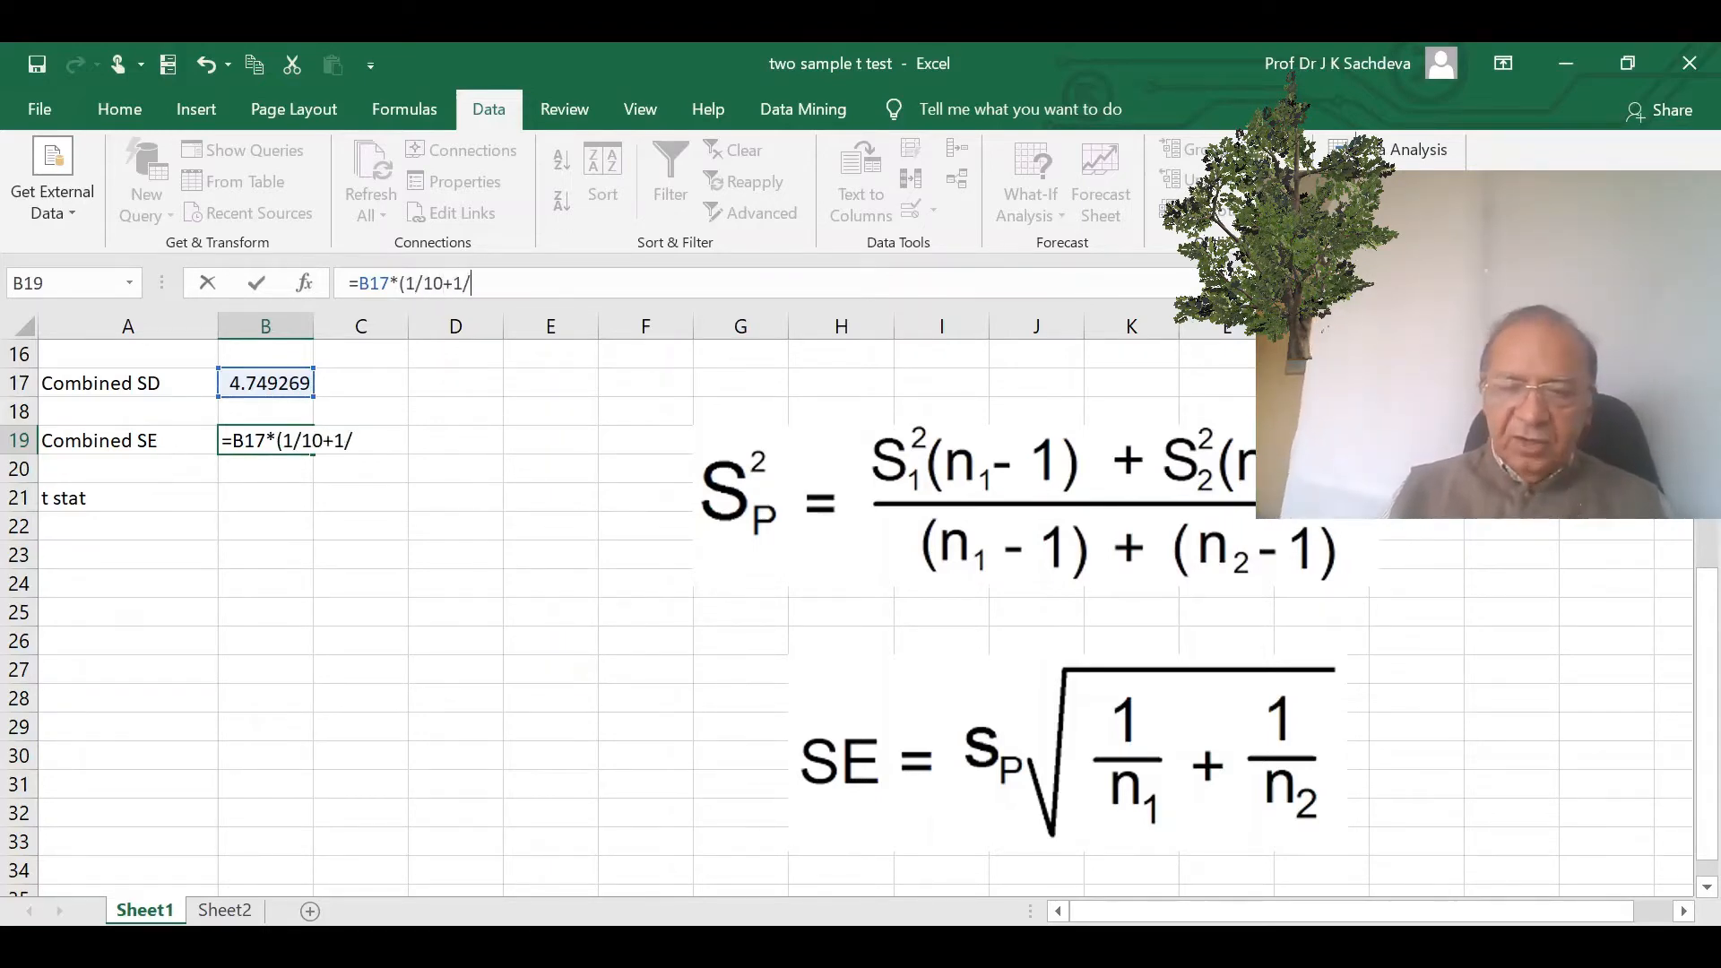
pyautogui.write('10)')
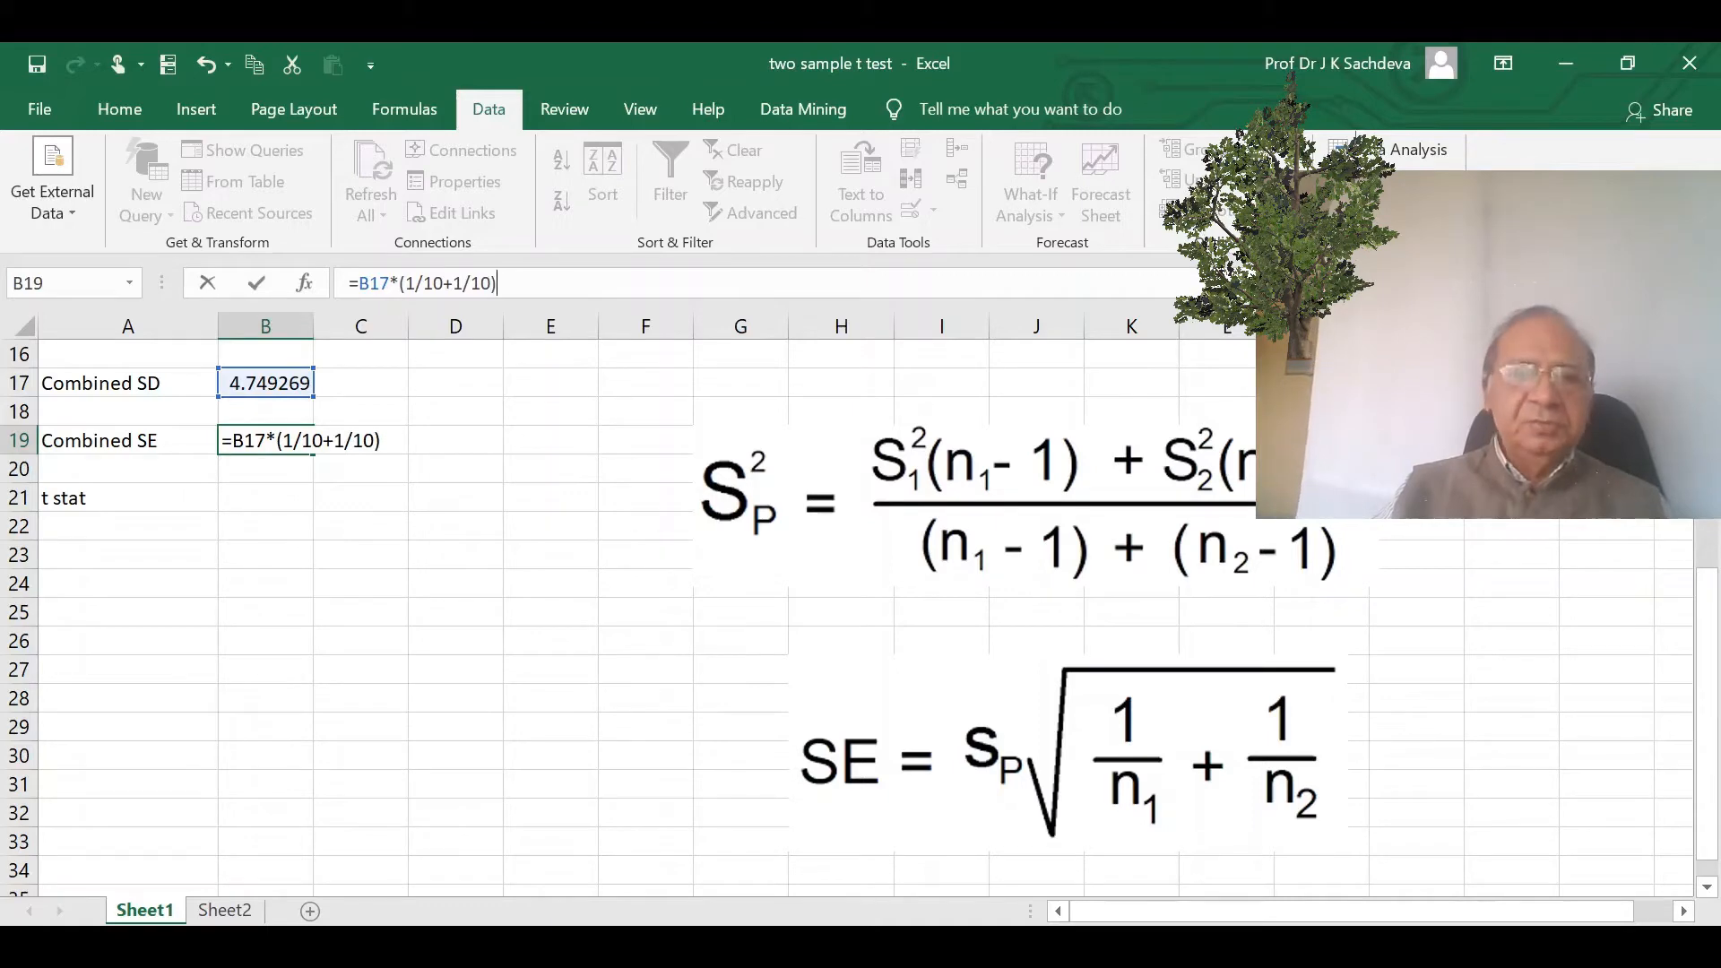
pyautogui.write('^0.5')
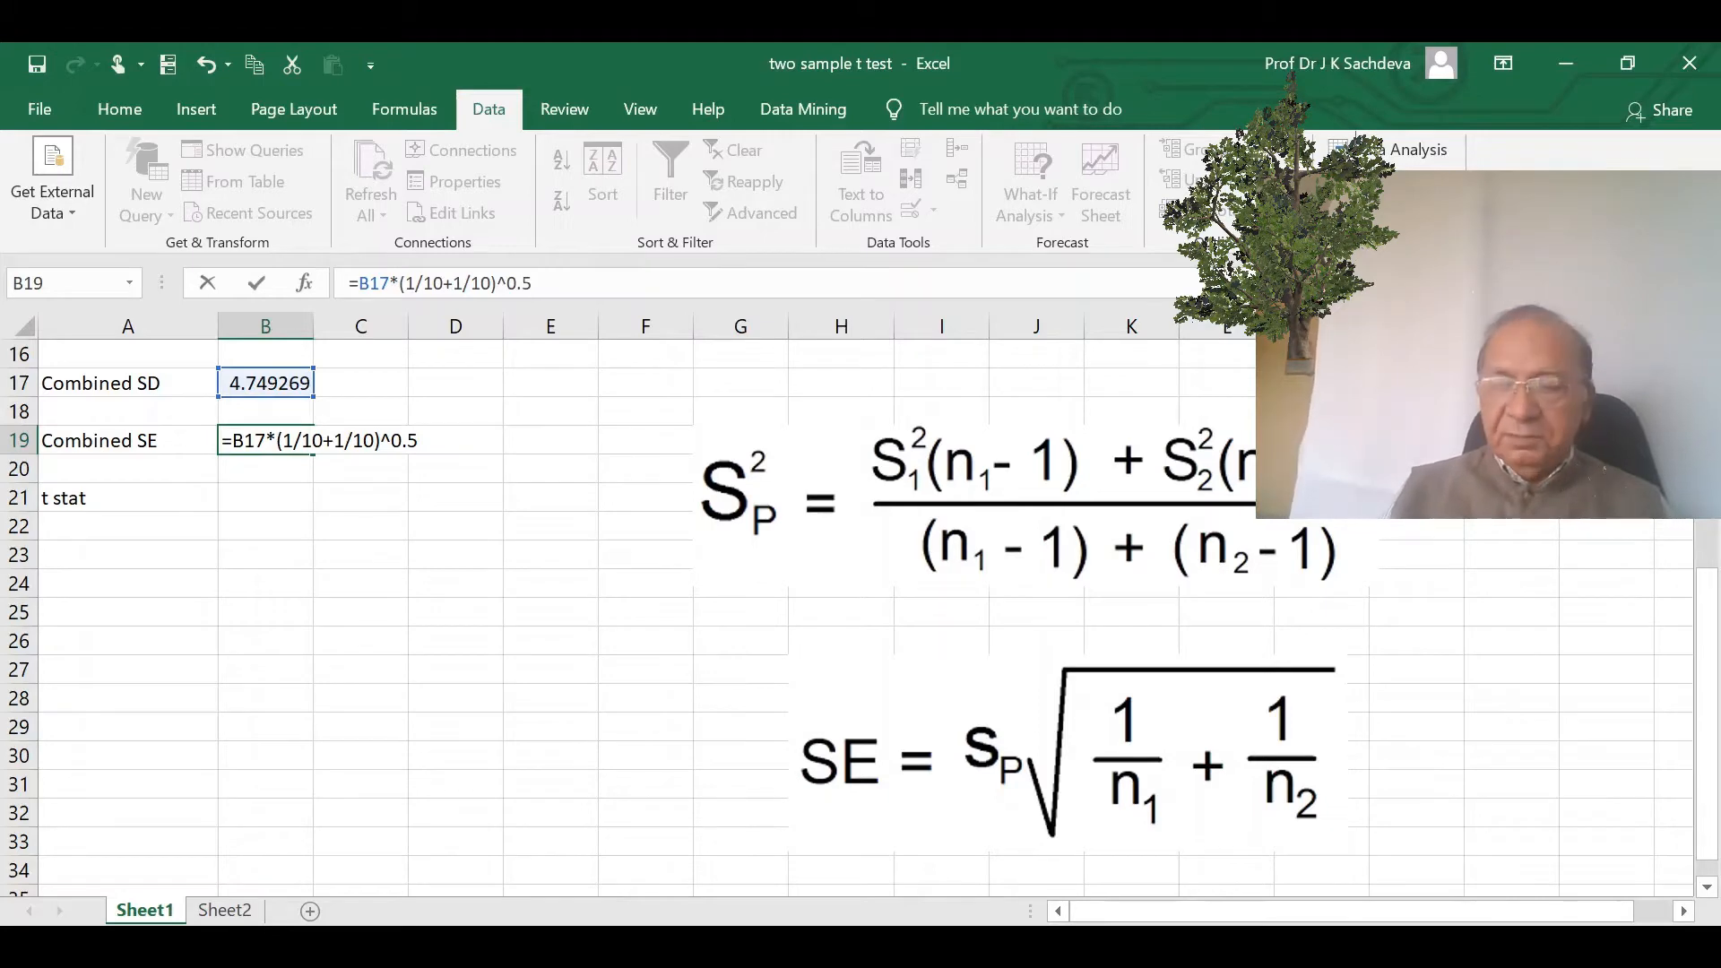
pyautogui.press('Return')
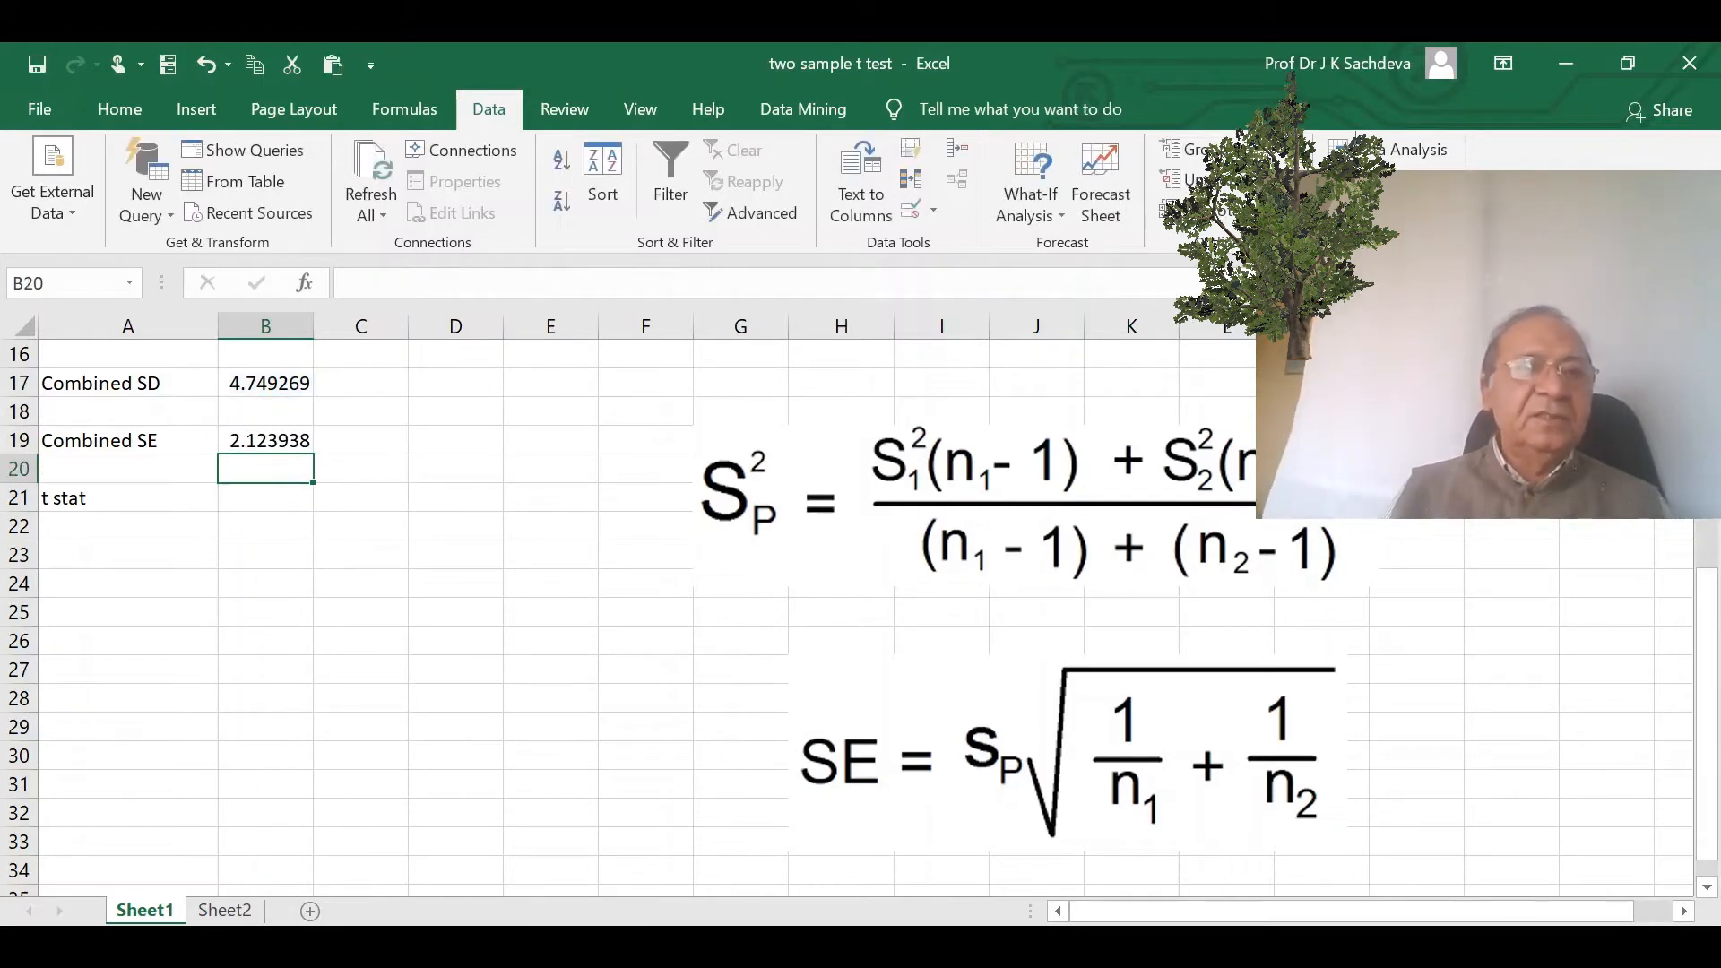
pyautogui.click(257, 439)
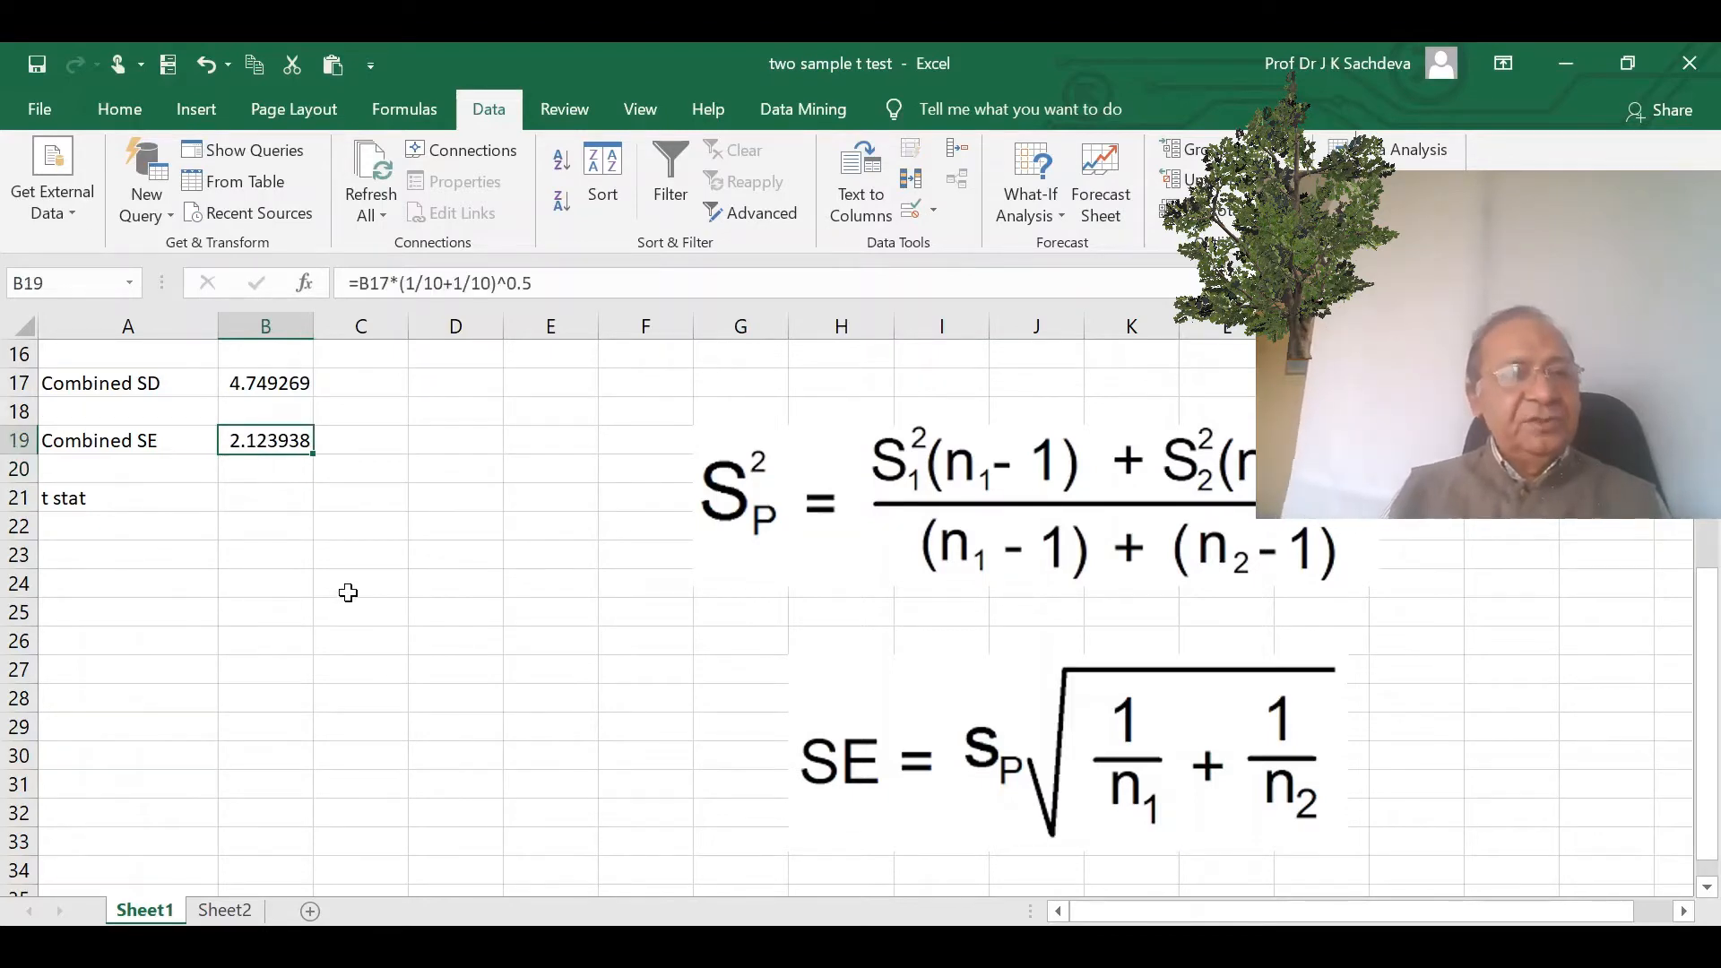
# - Calculate the t stat in B21 by dividing the difference of the group means by the Combined SE, using =(B13-C13)/B19
pyautogui.click(252, 495)
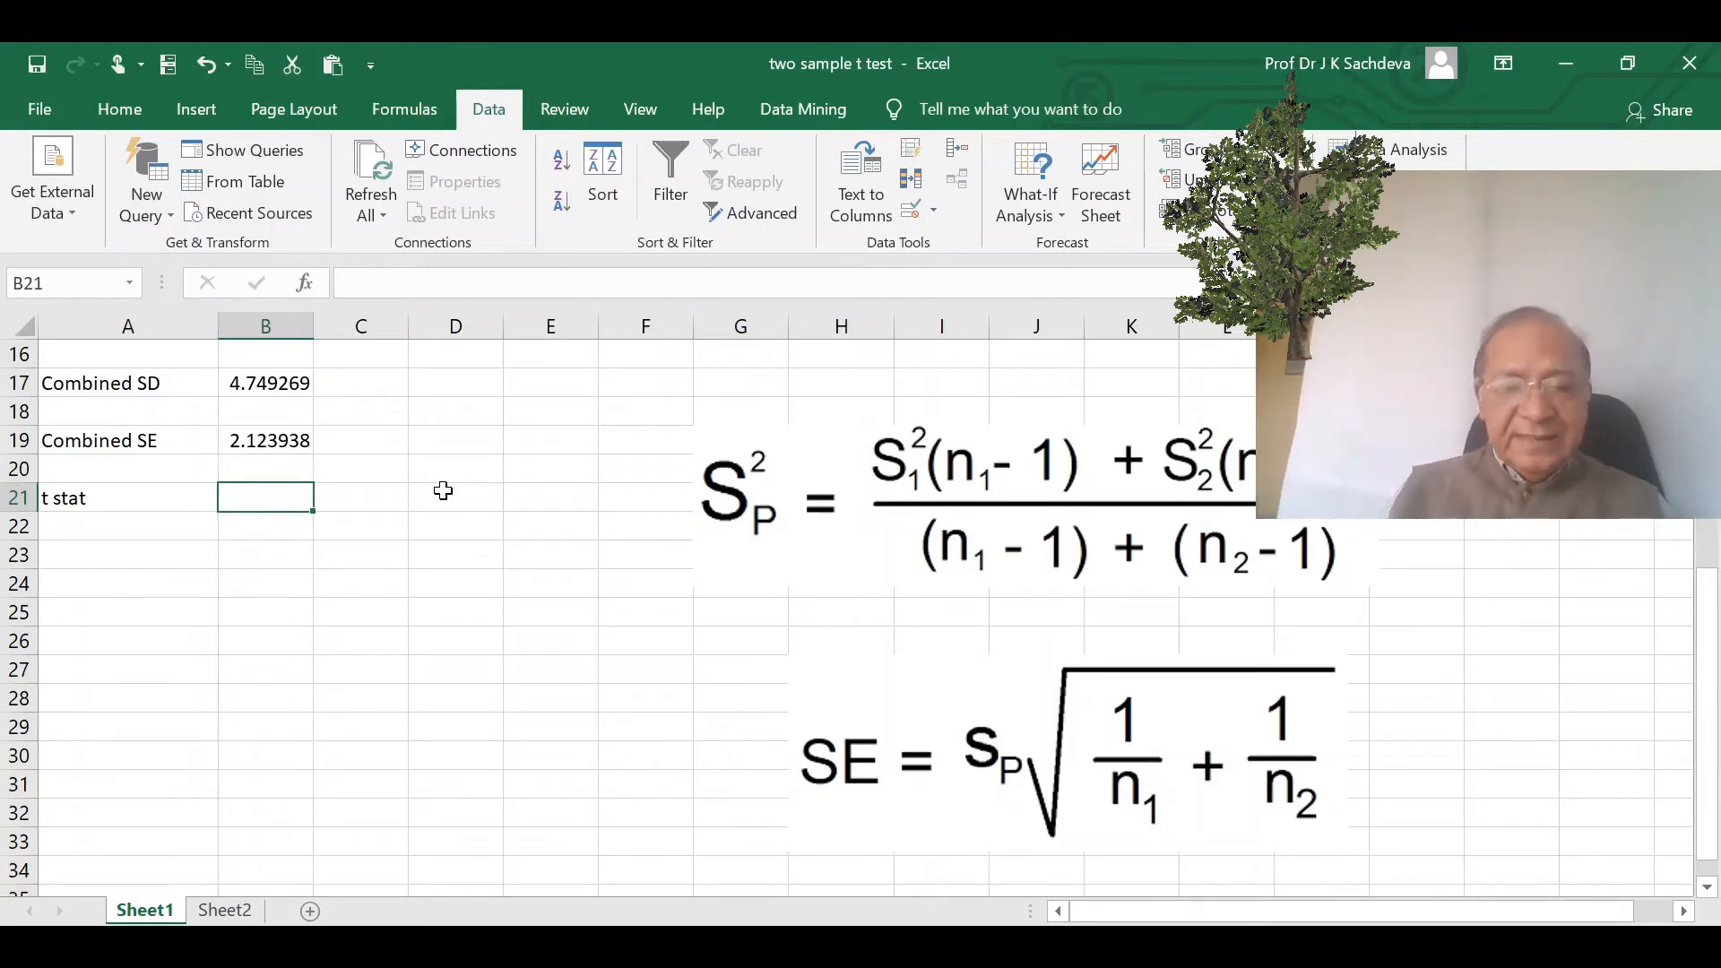
pyautogui.write('=')
pyautogui.scroll(4, 444, 491)
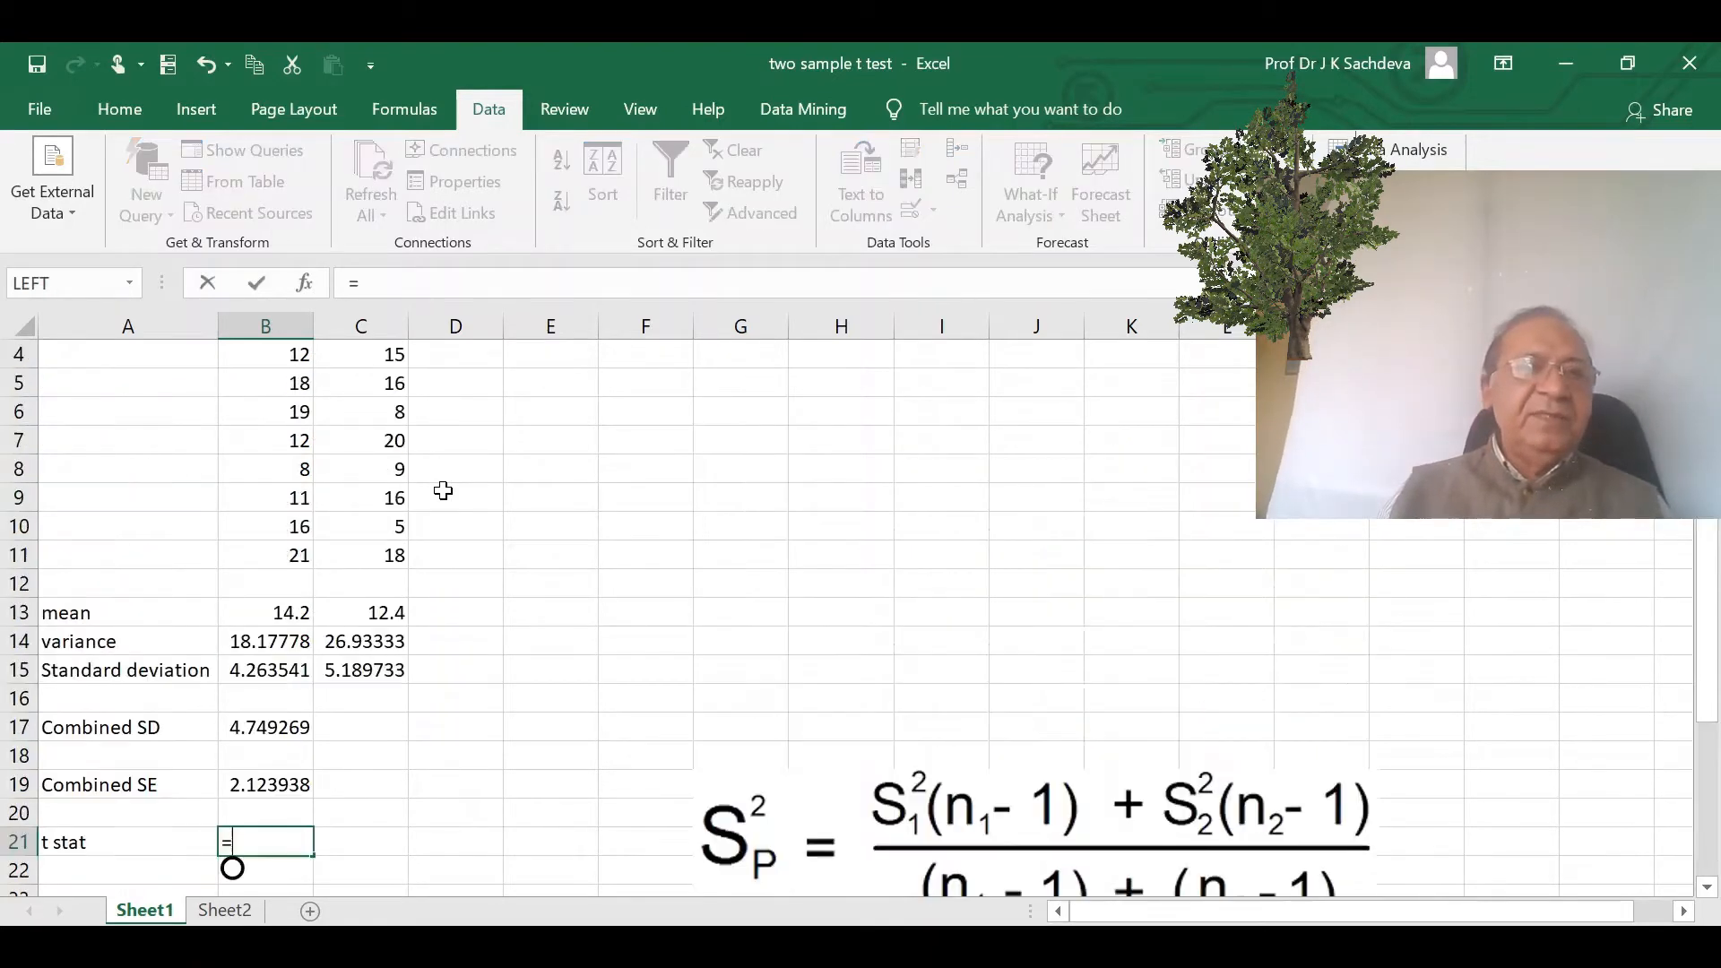
pyautogui.click(283, 614)
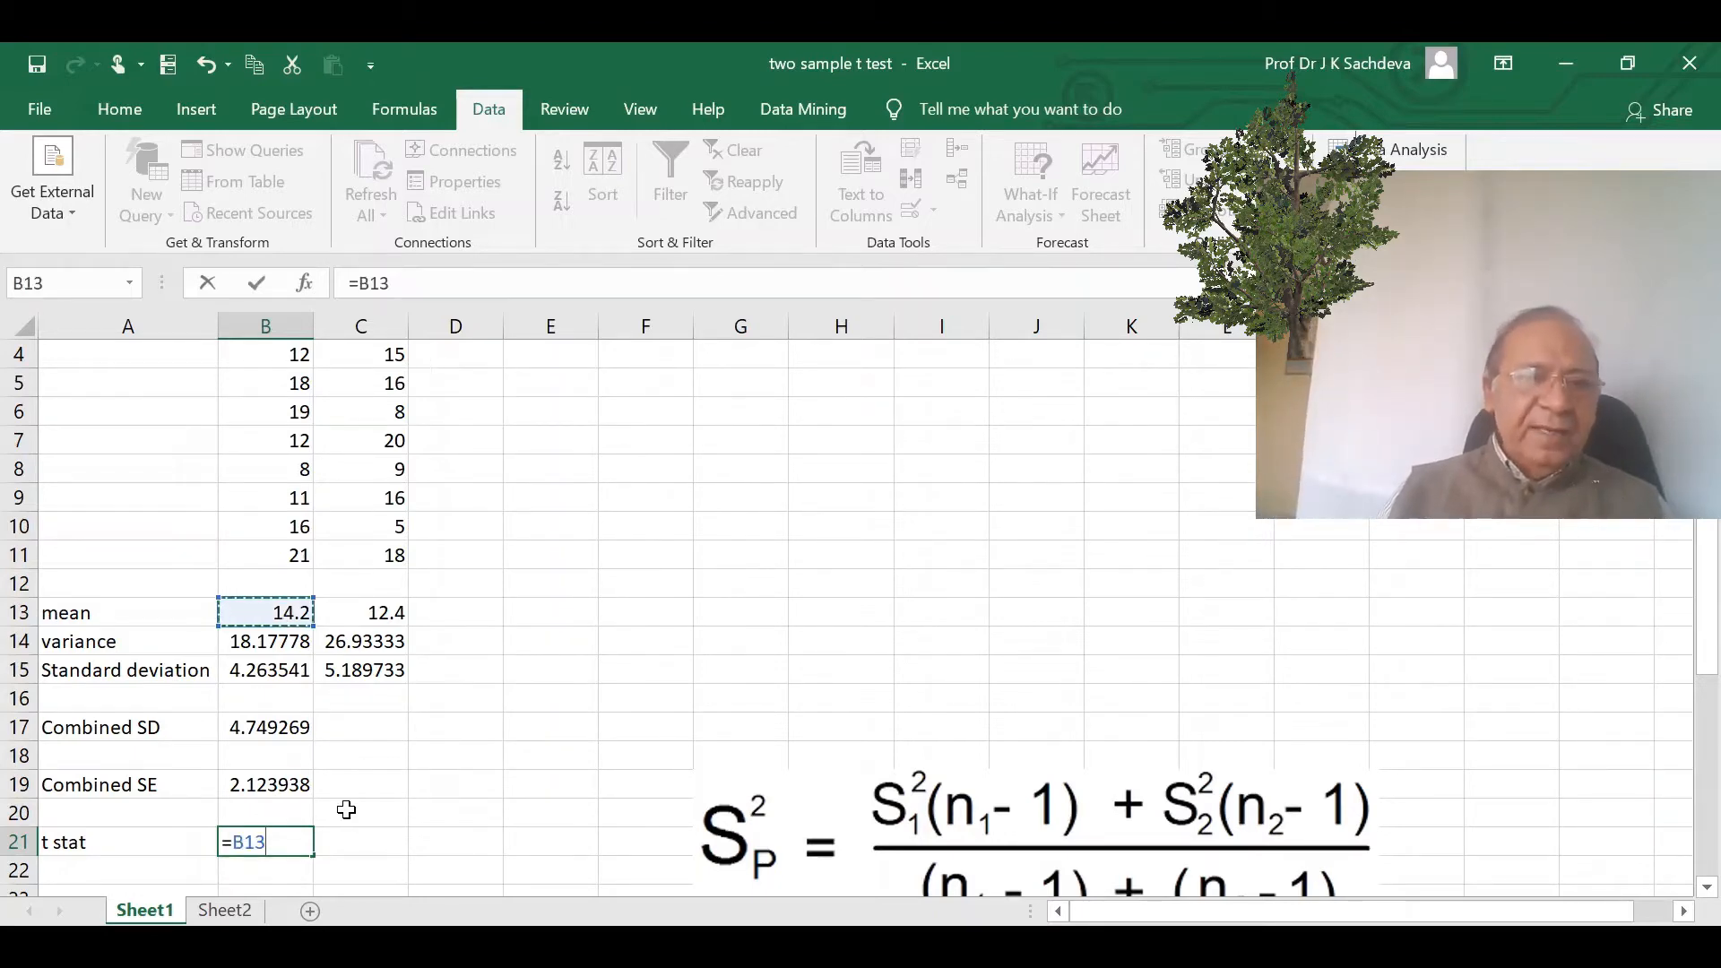
pyautogui.write('-')
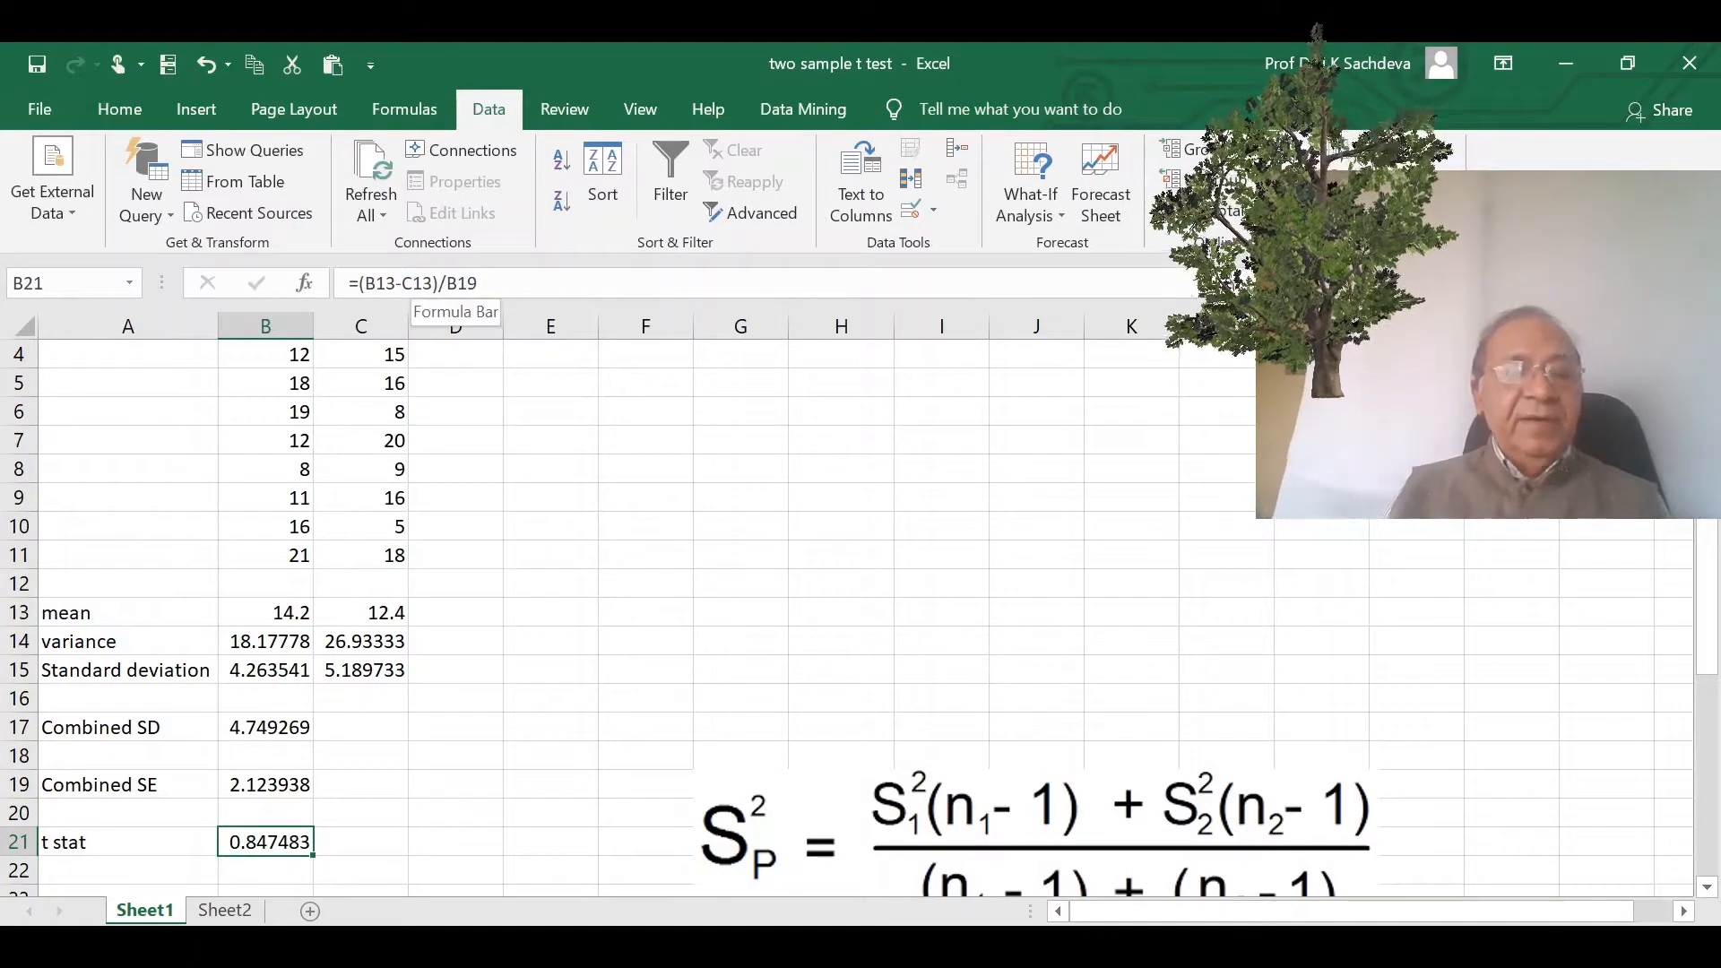
# - Enter the label "t critcial value" in cell A24, below the t stat row
pyautogui.scroll(-1, 377, 807)
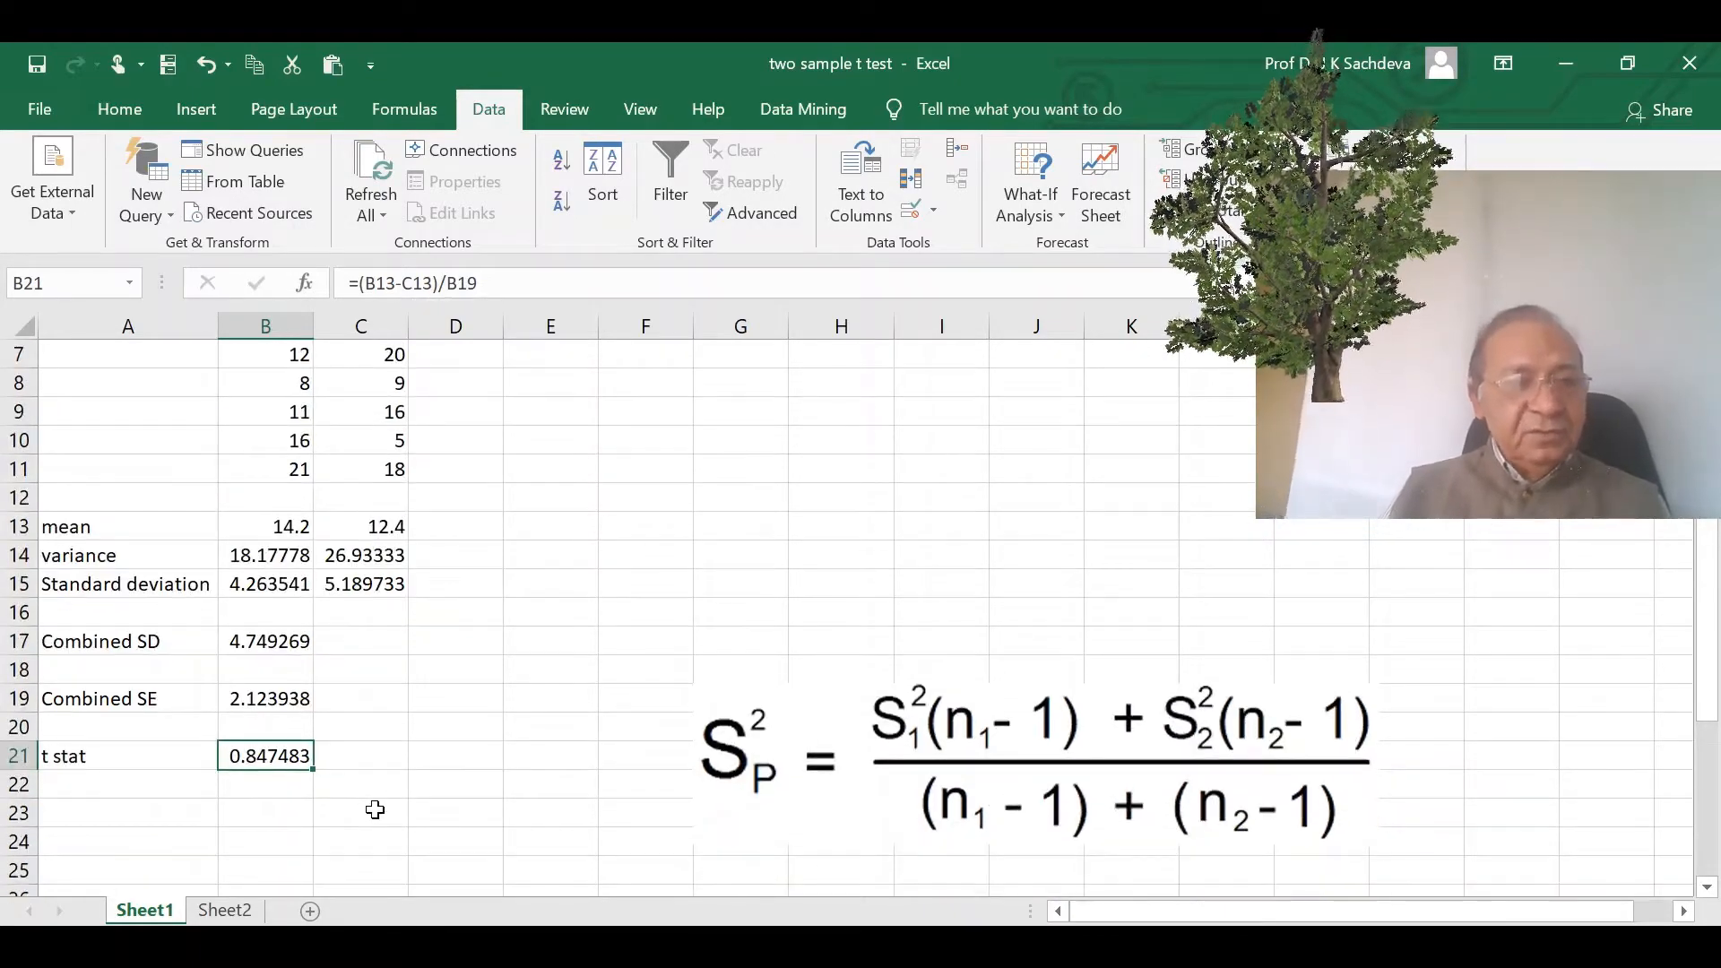
pyautogui.click(97, 847)
pyautogui.write('t cr')
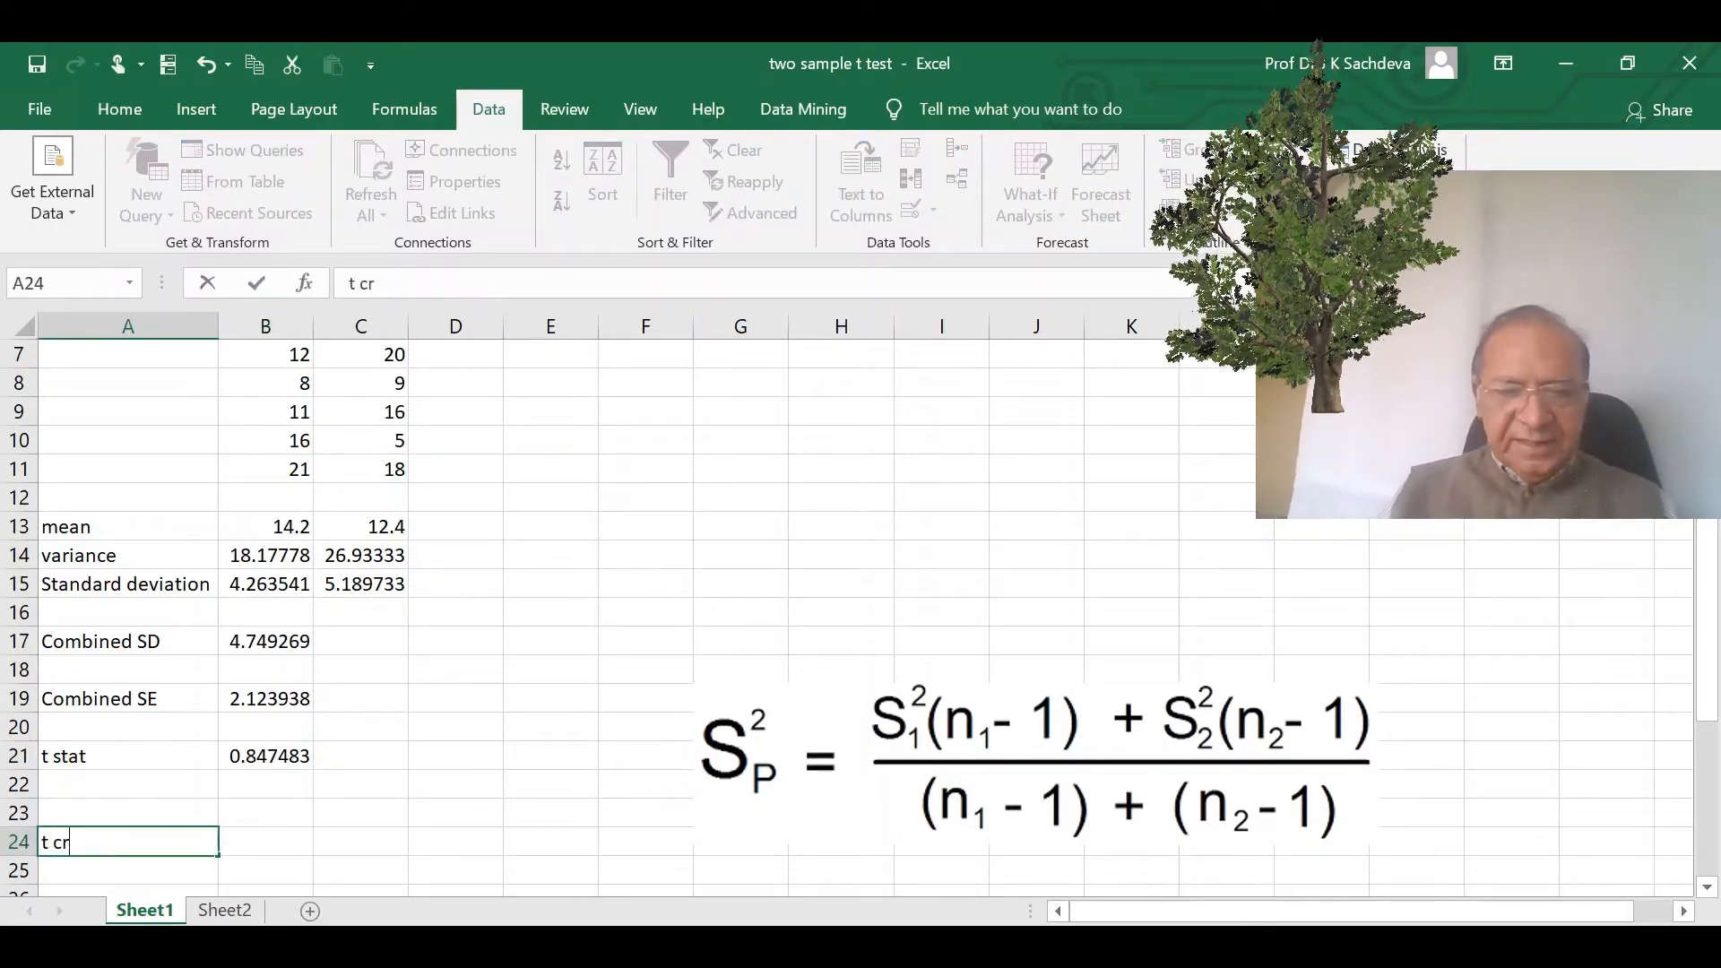
pyautogui.write('ticle')
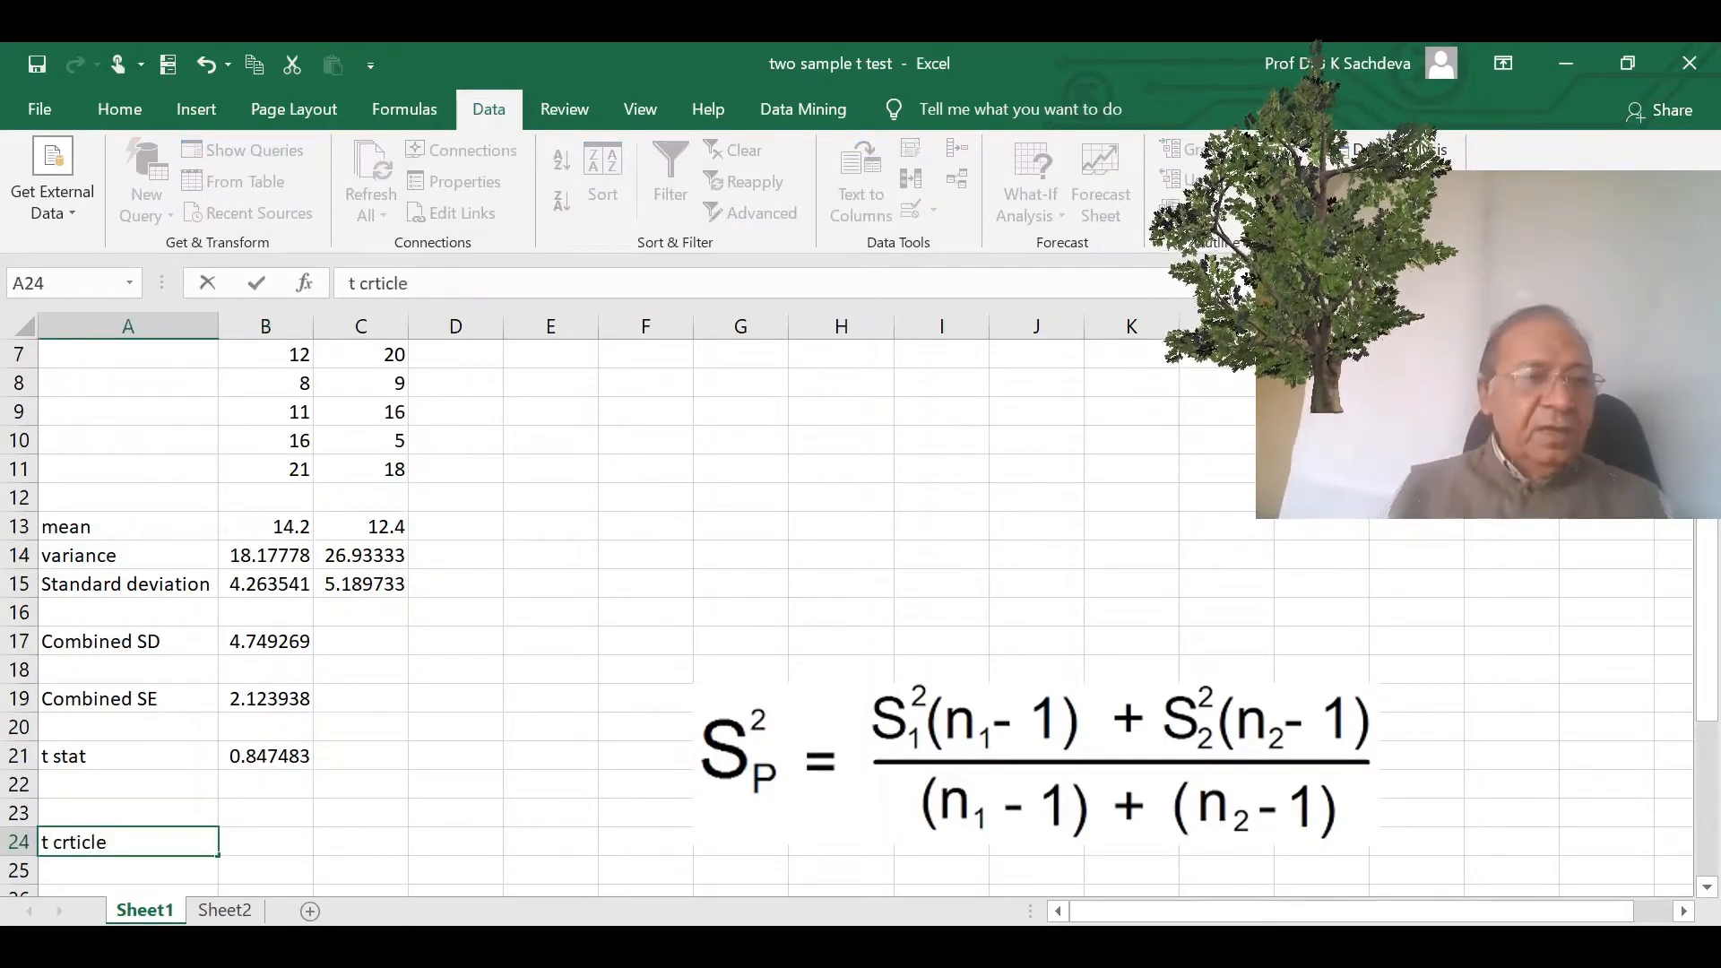
pyautogui.press('BackSpace')
pyautogui.press('BackSpace')
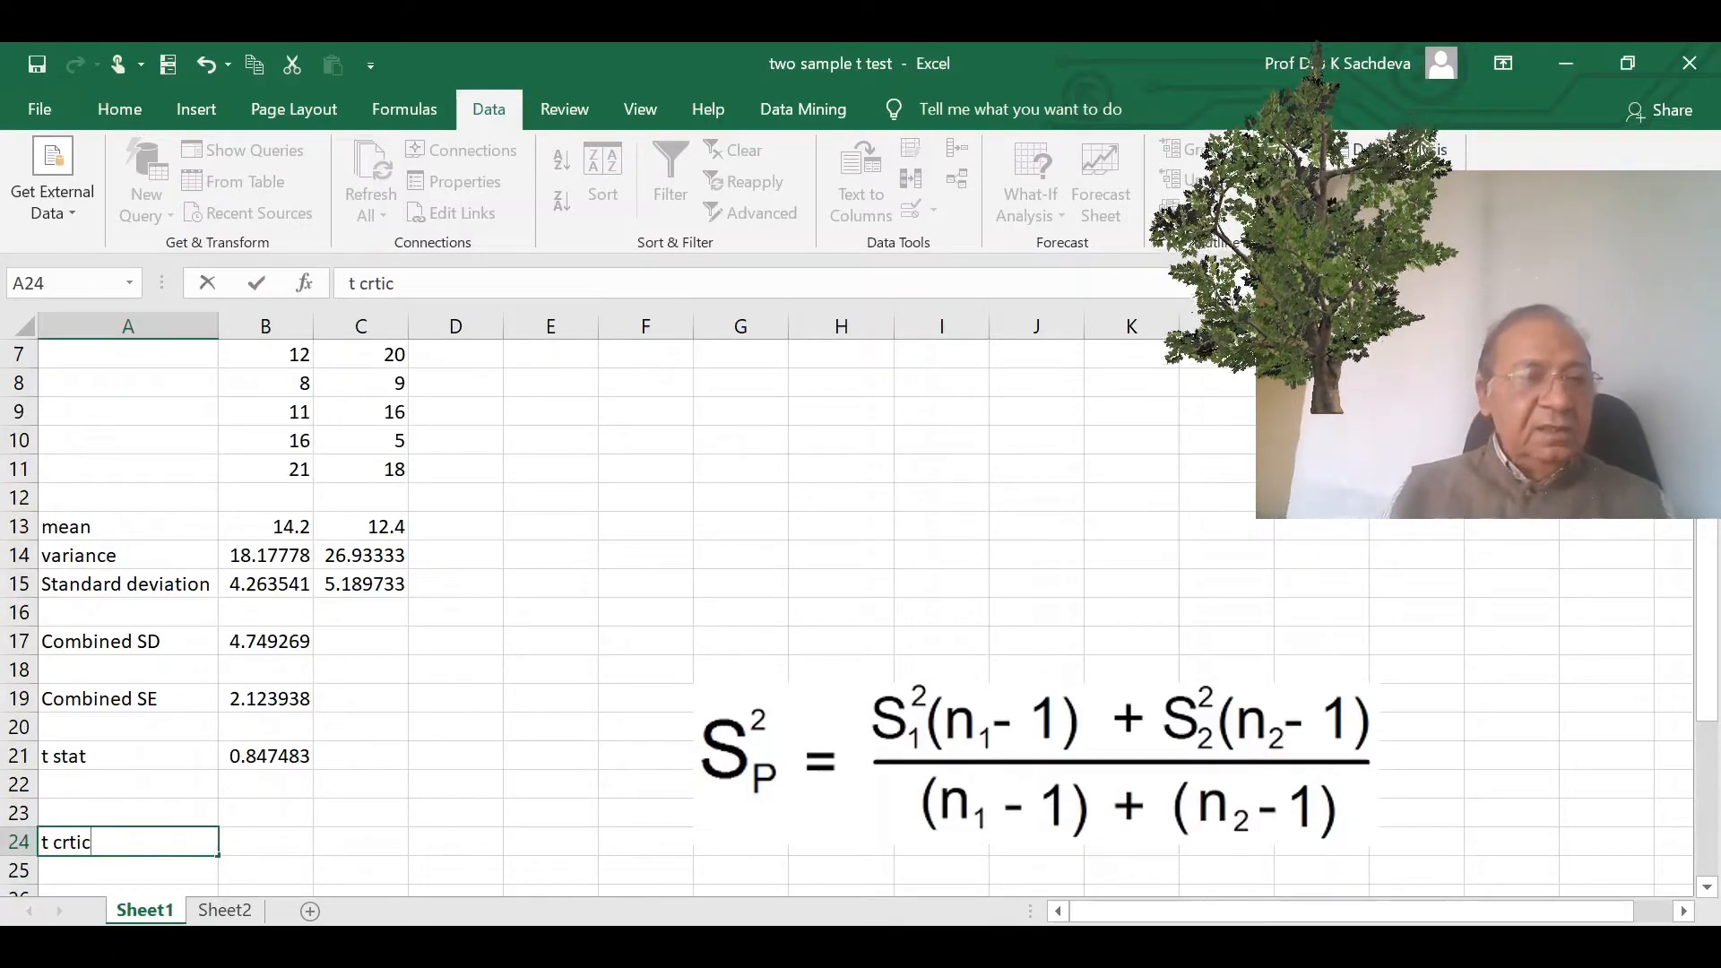
pyautogui.press('BackSpace')
pyautogui.press('BackSpace')
pyautogui.press('BackSpace')
pyautogui.write('it')
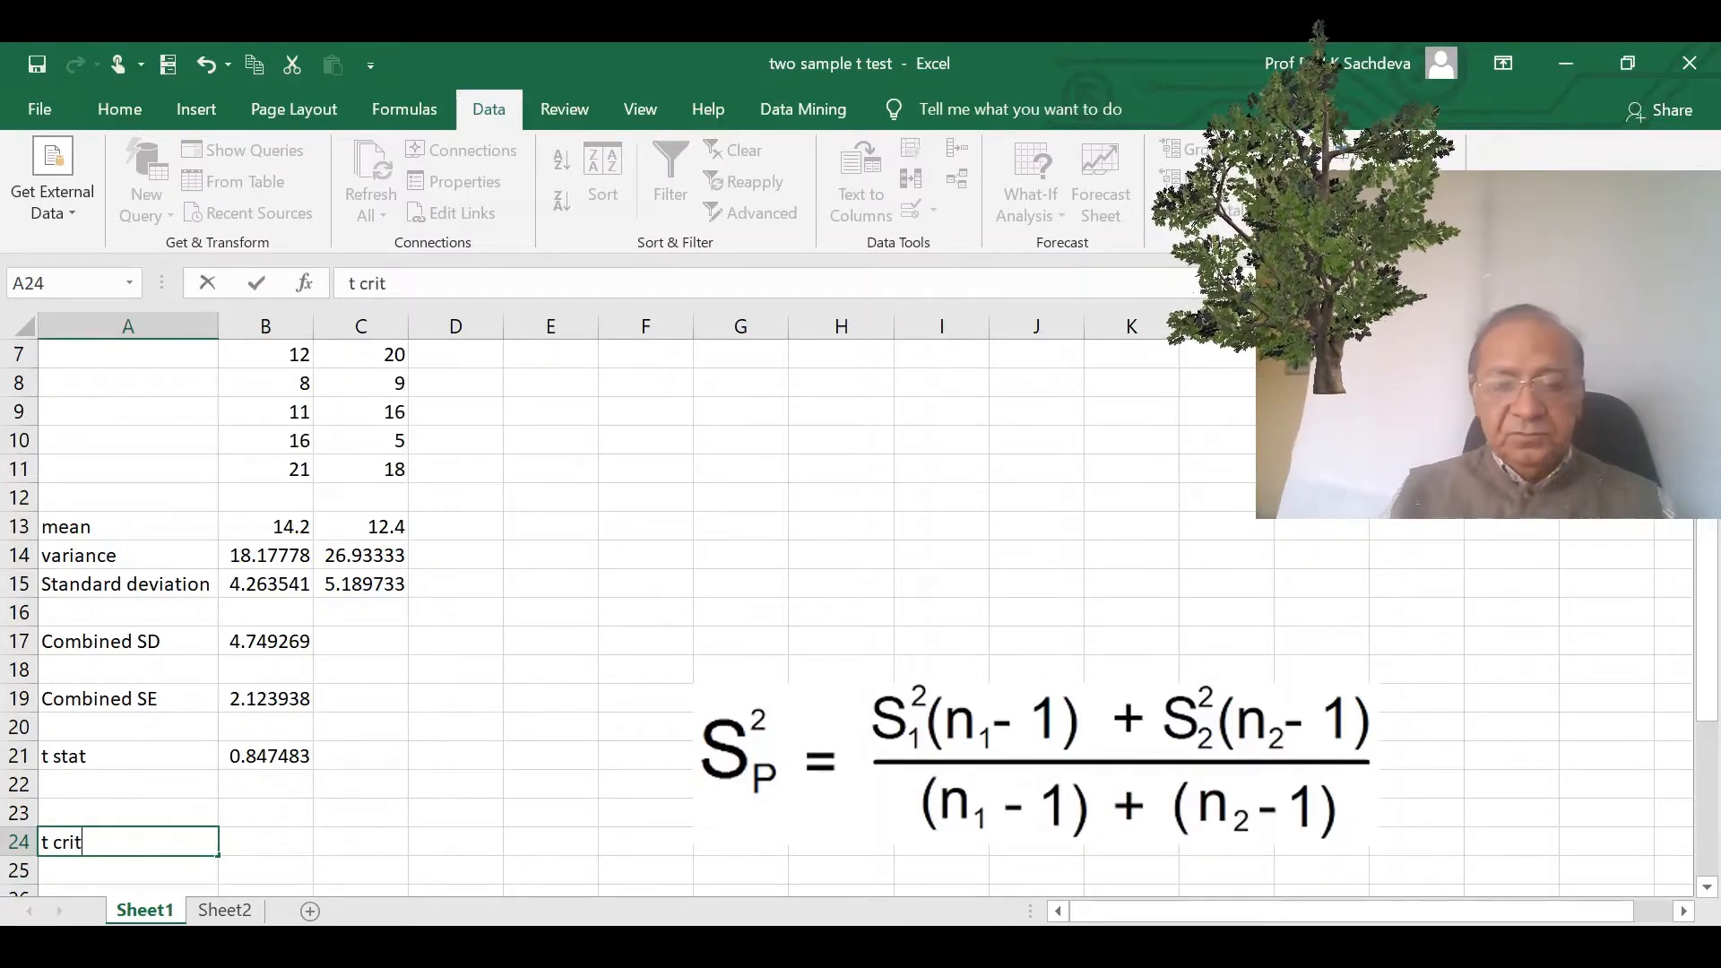
pyautogui.write('cial val')
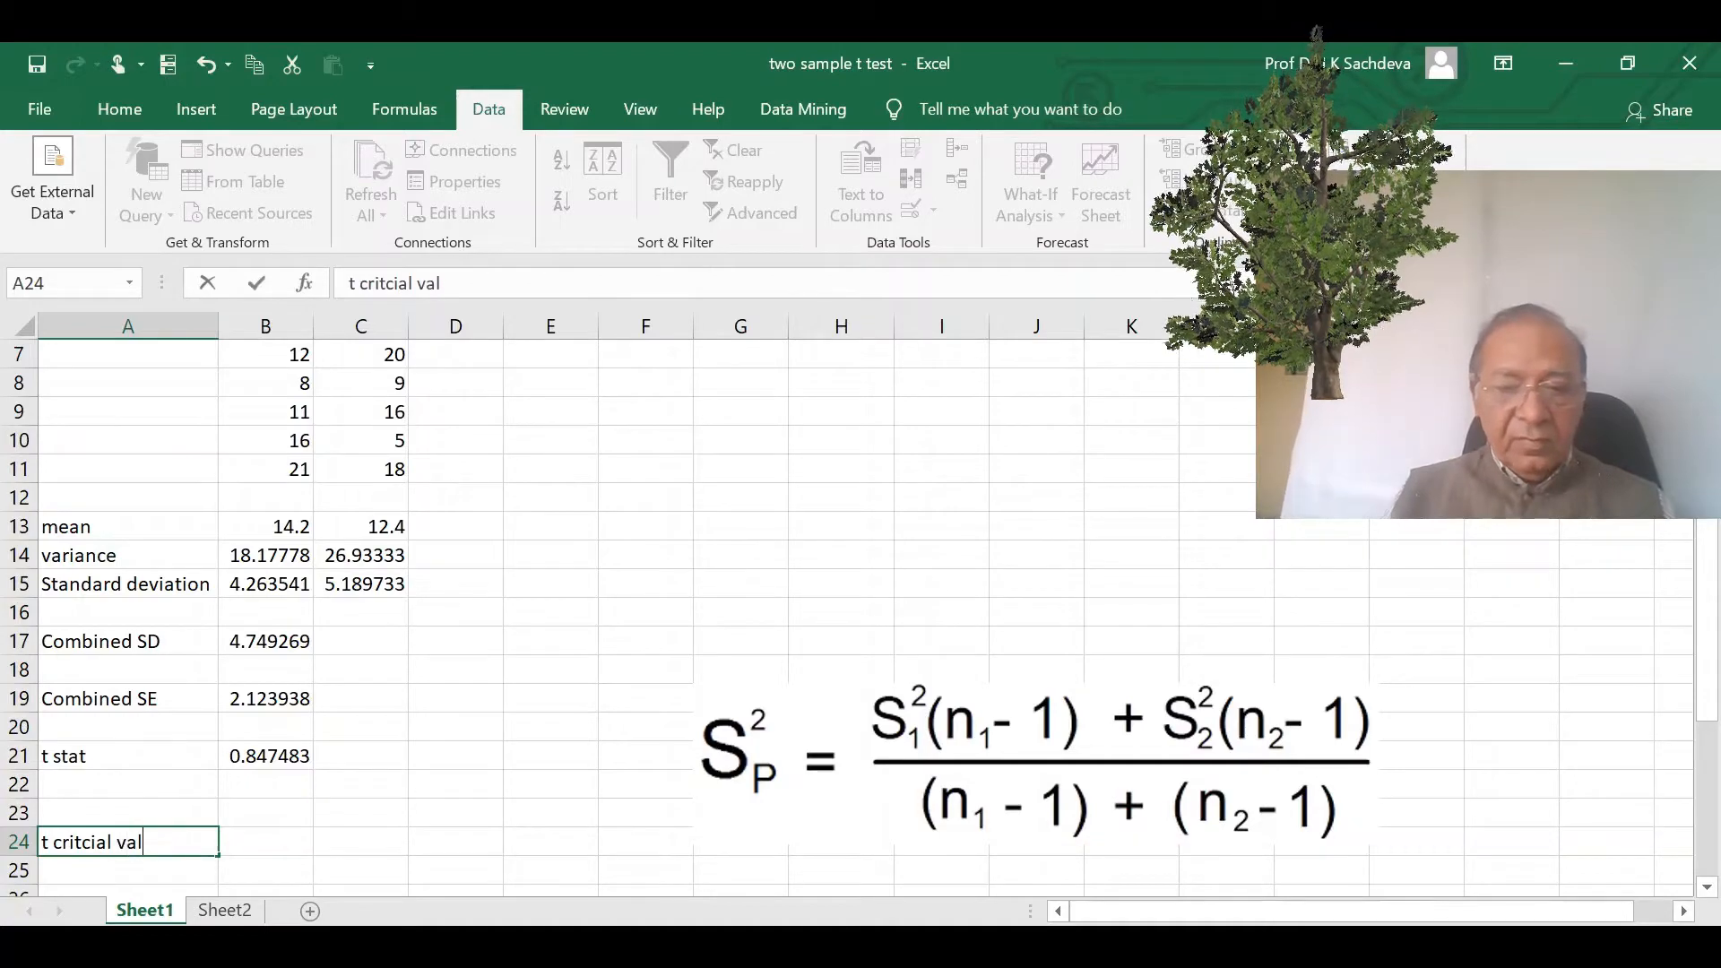
pyautogui.write('ue')
# - Calculate the t critical value in B24 with =T.INV(0.05,18), using probability 0.05 and 18 degrees of freedom
pyautogui.click(251, 835)
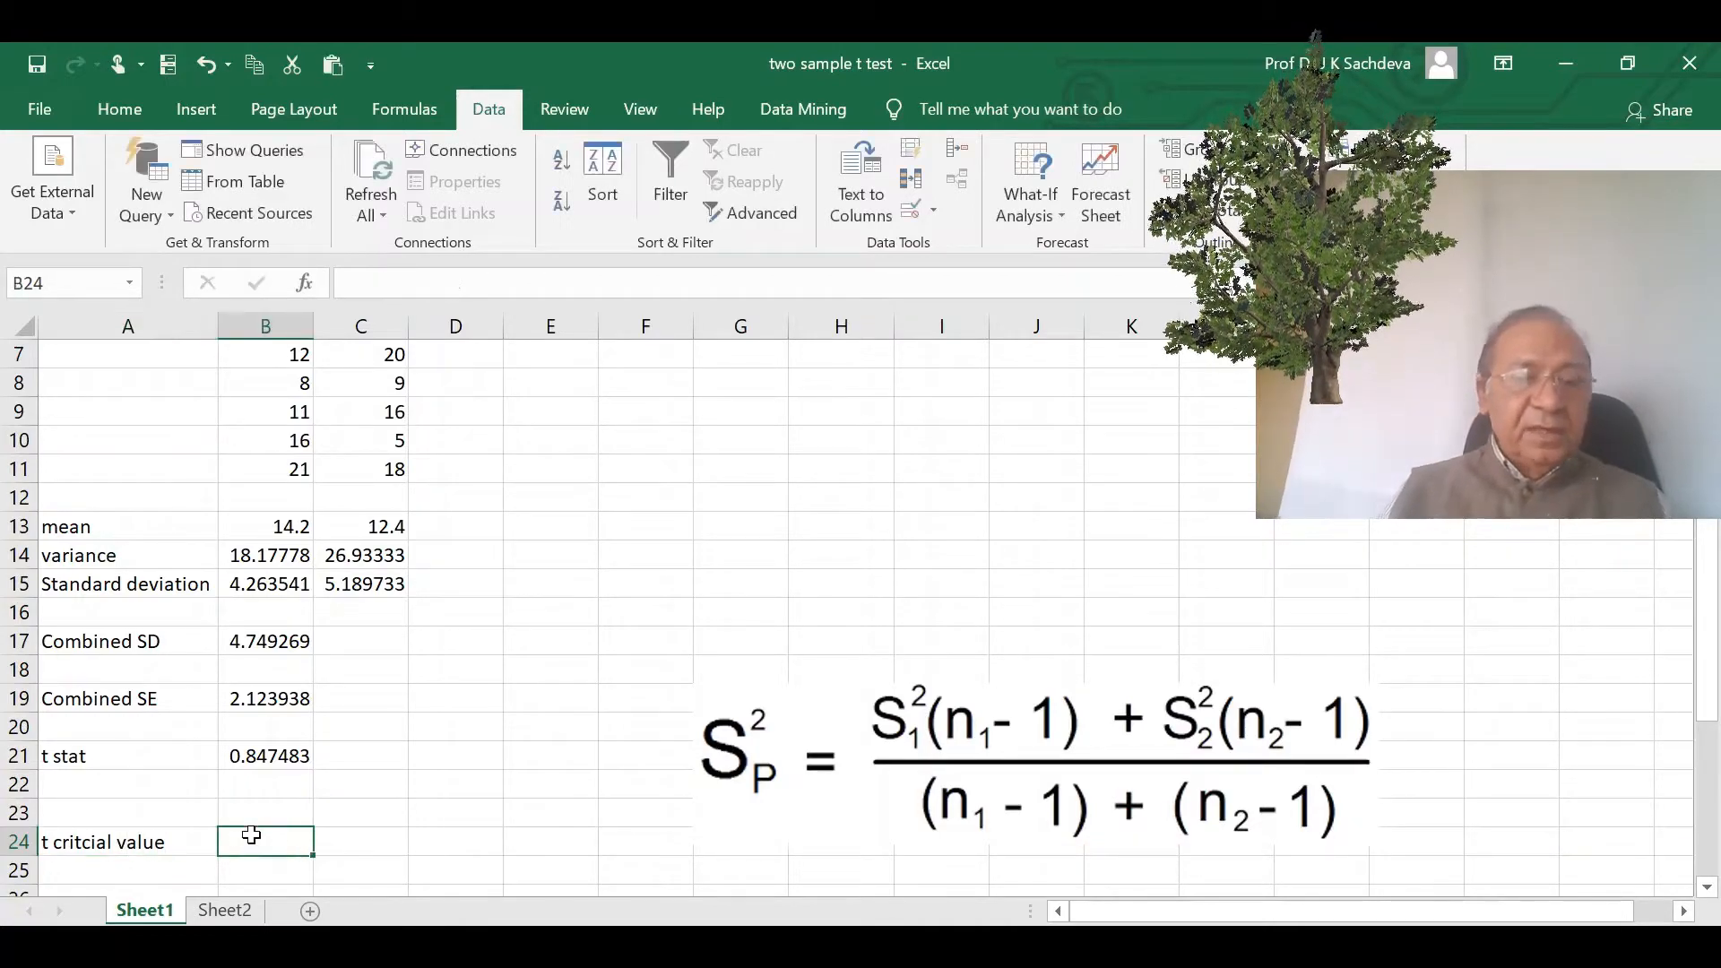
pyautogui.write('= t')
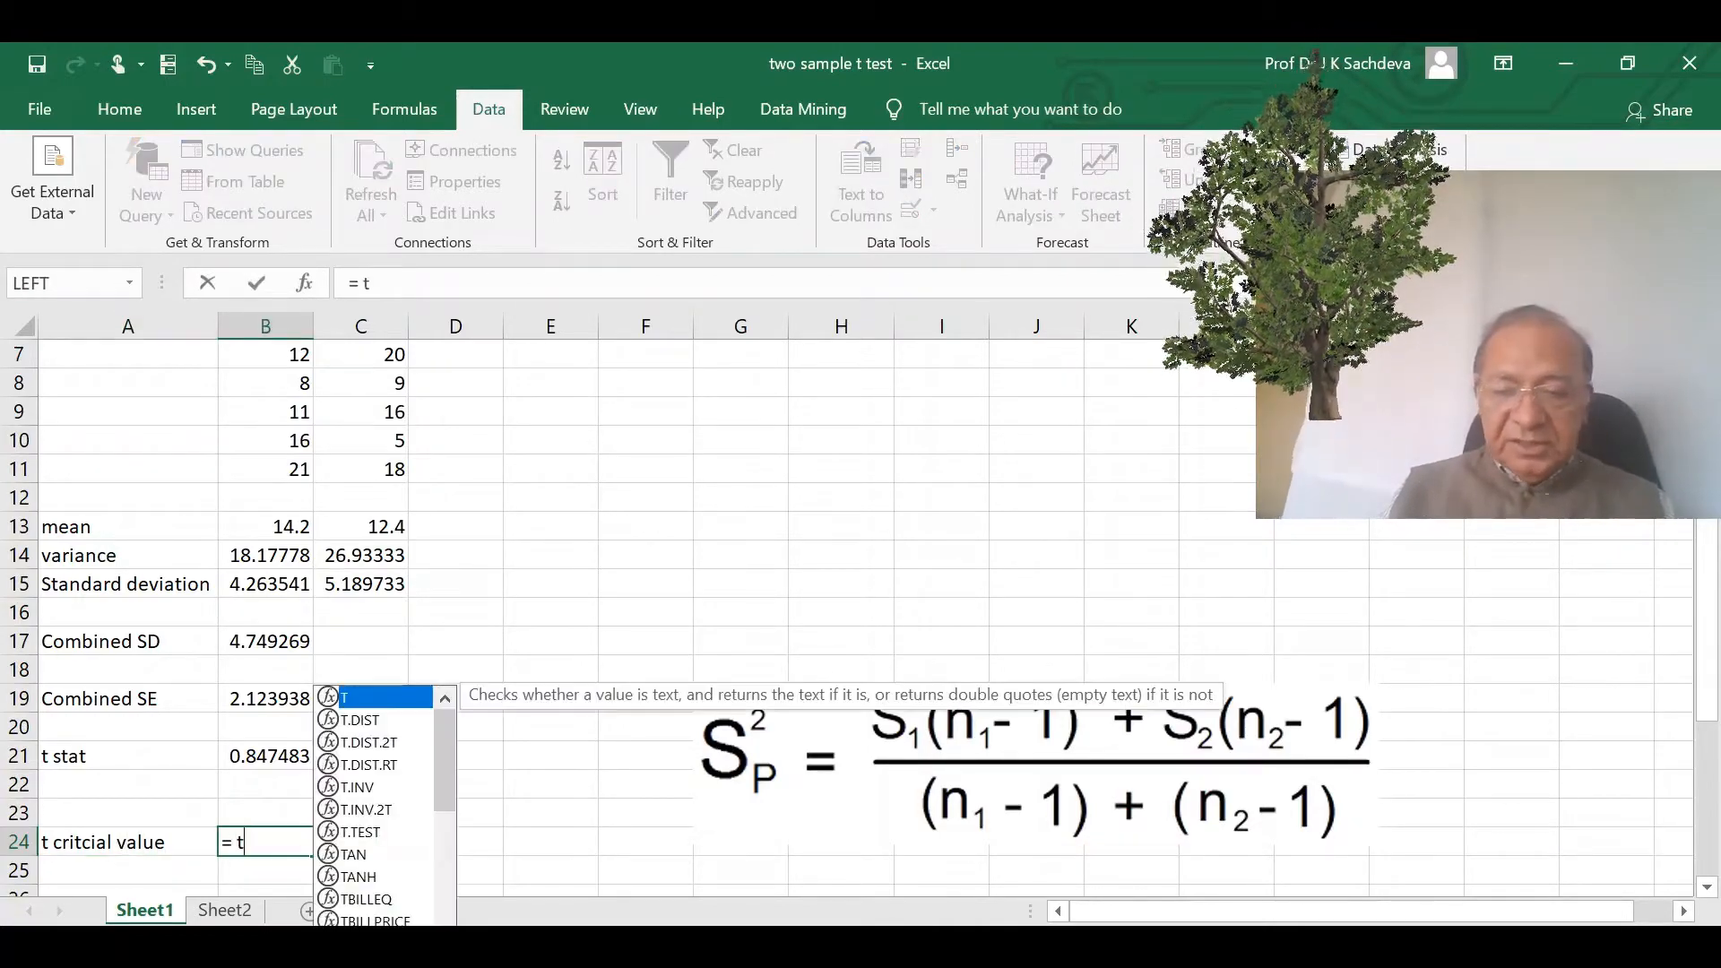
pyautogui.write('.inv')
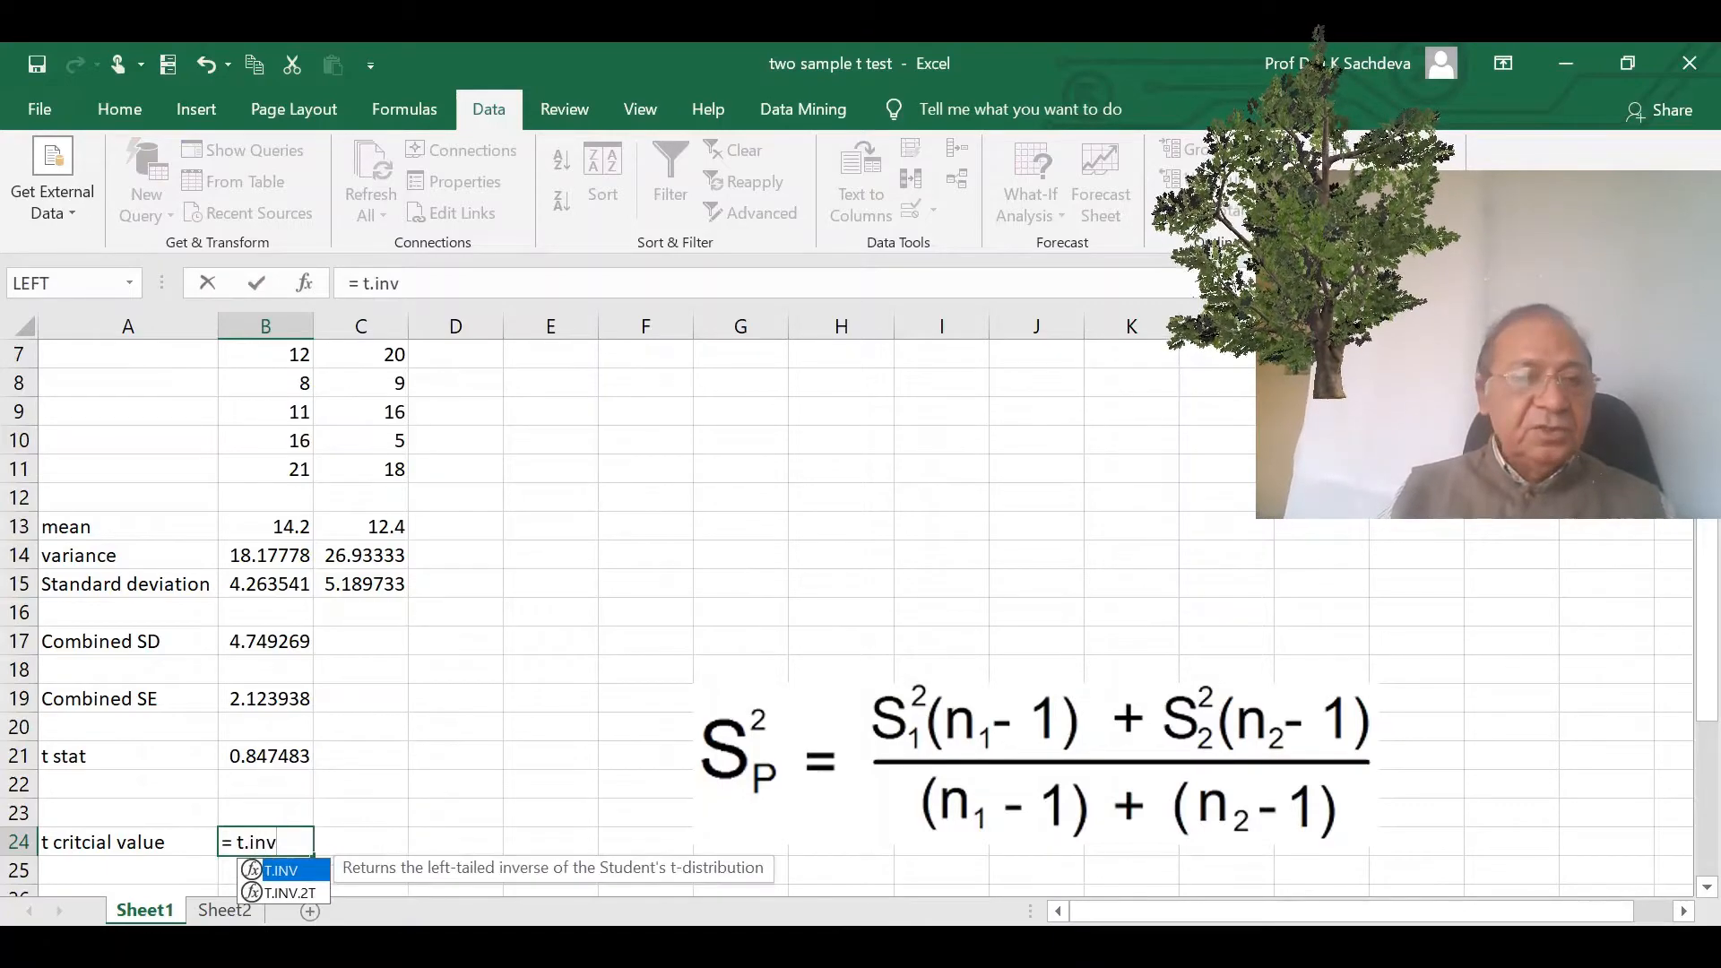
pyautogui.write('(')
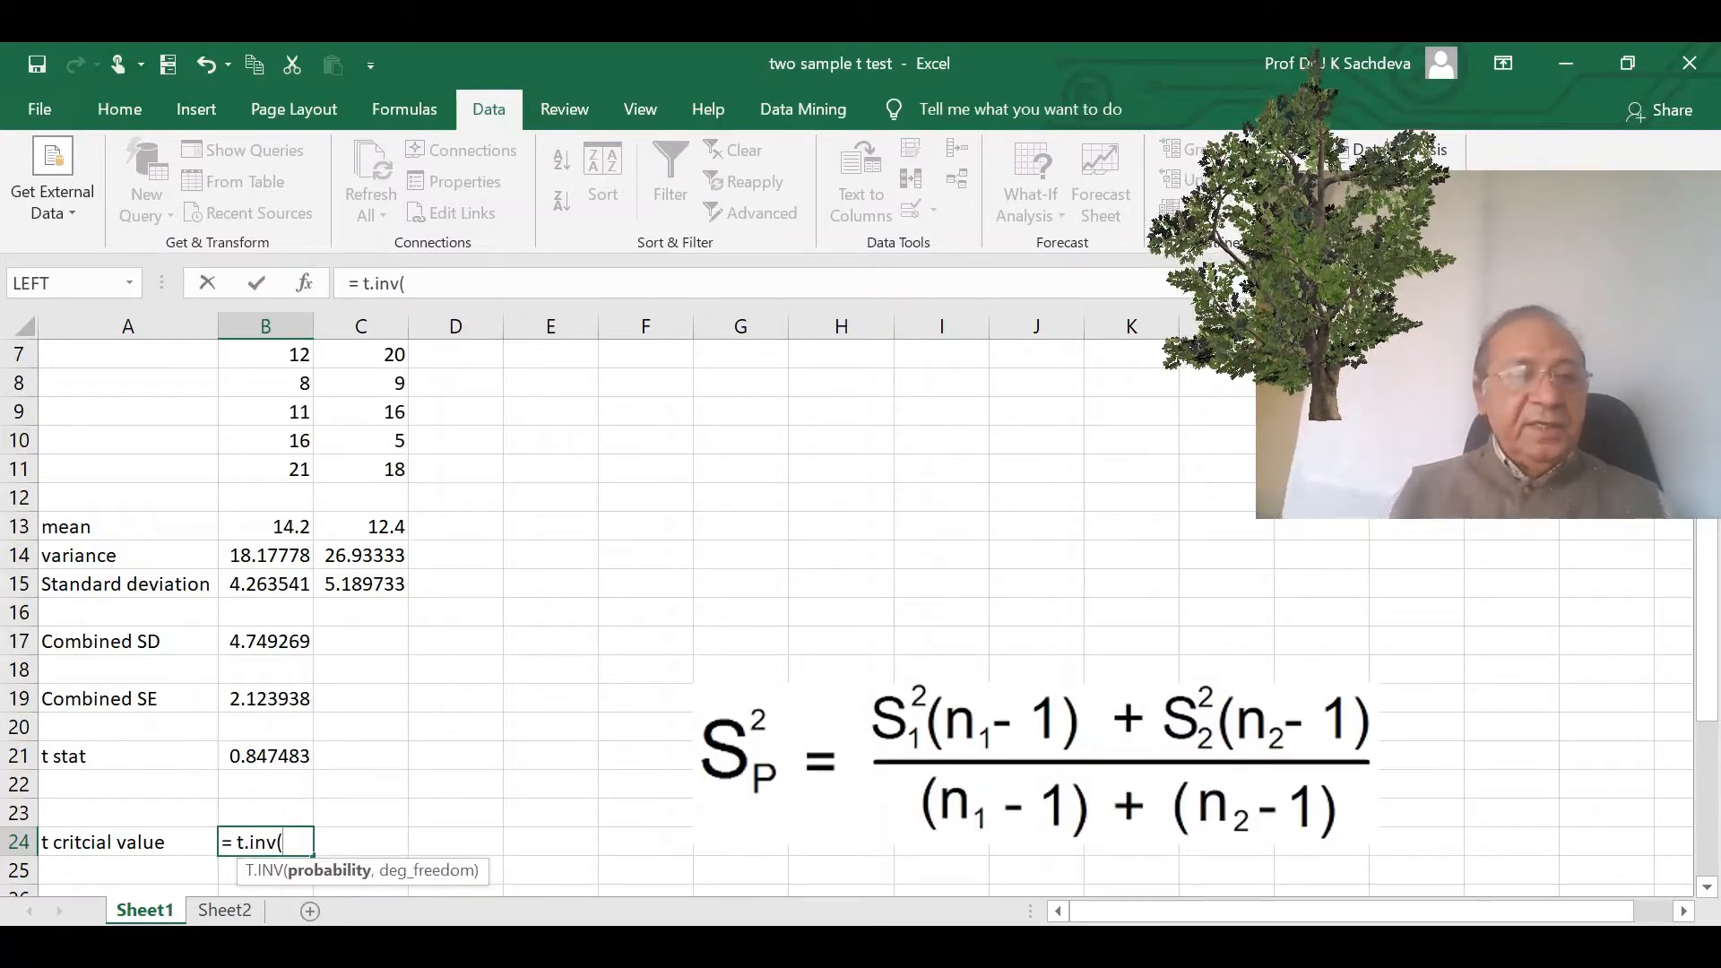
pyautogui.write('0.05')
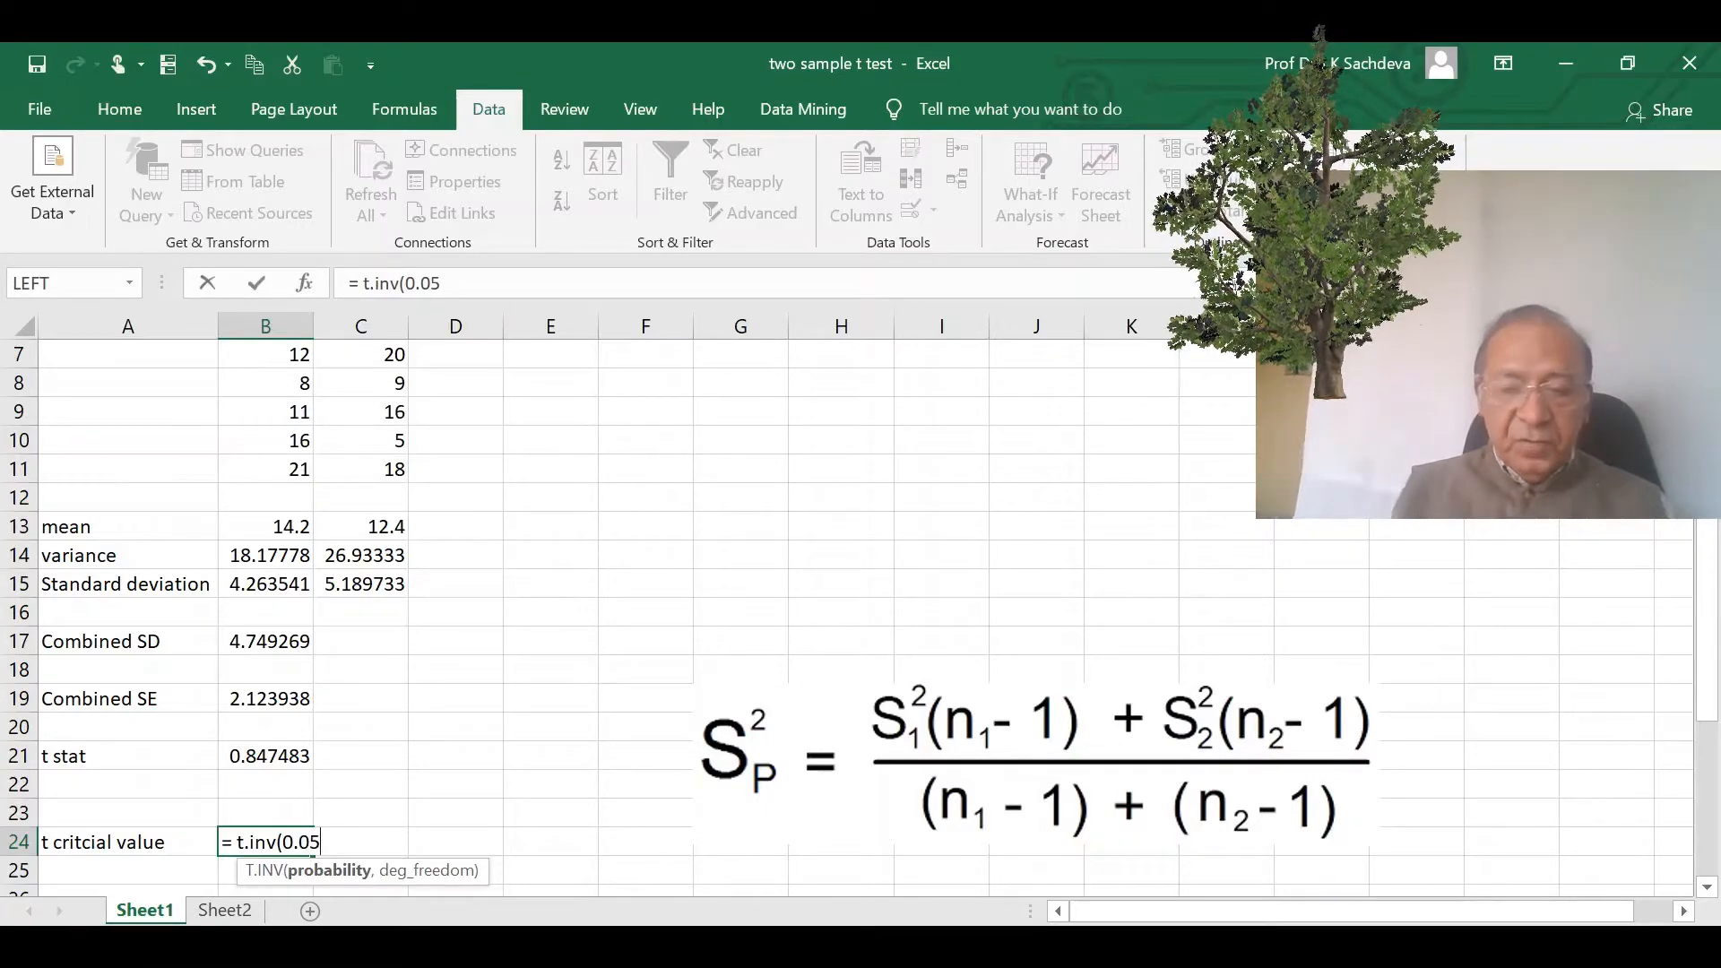
pyautogui.write(',1')
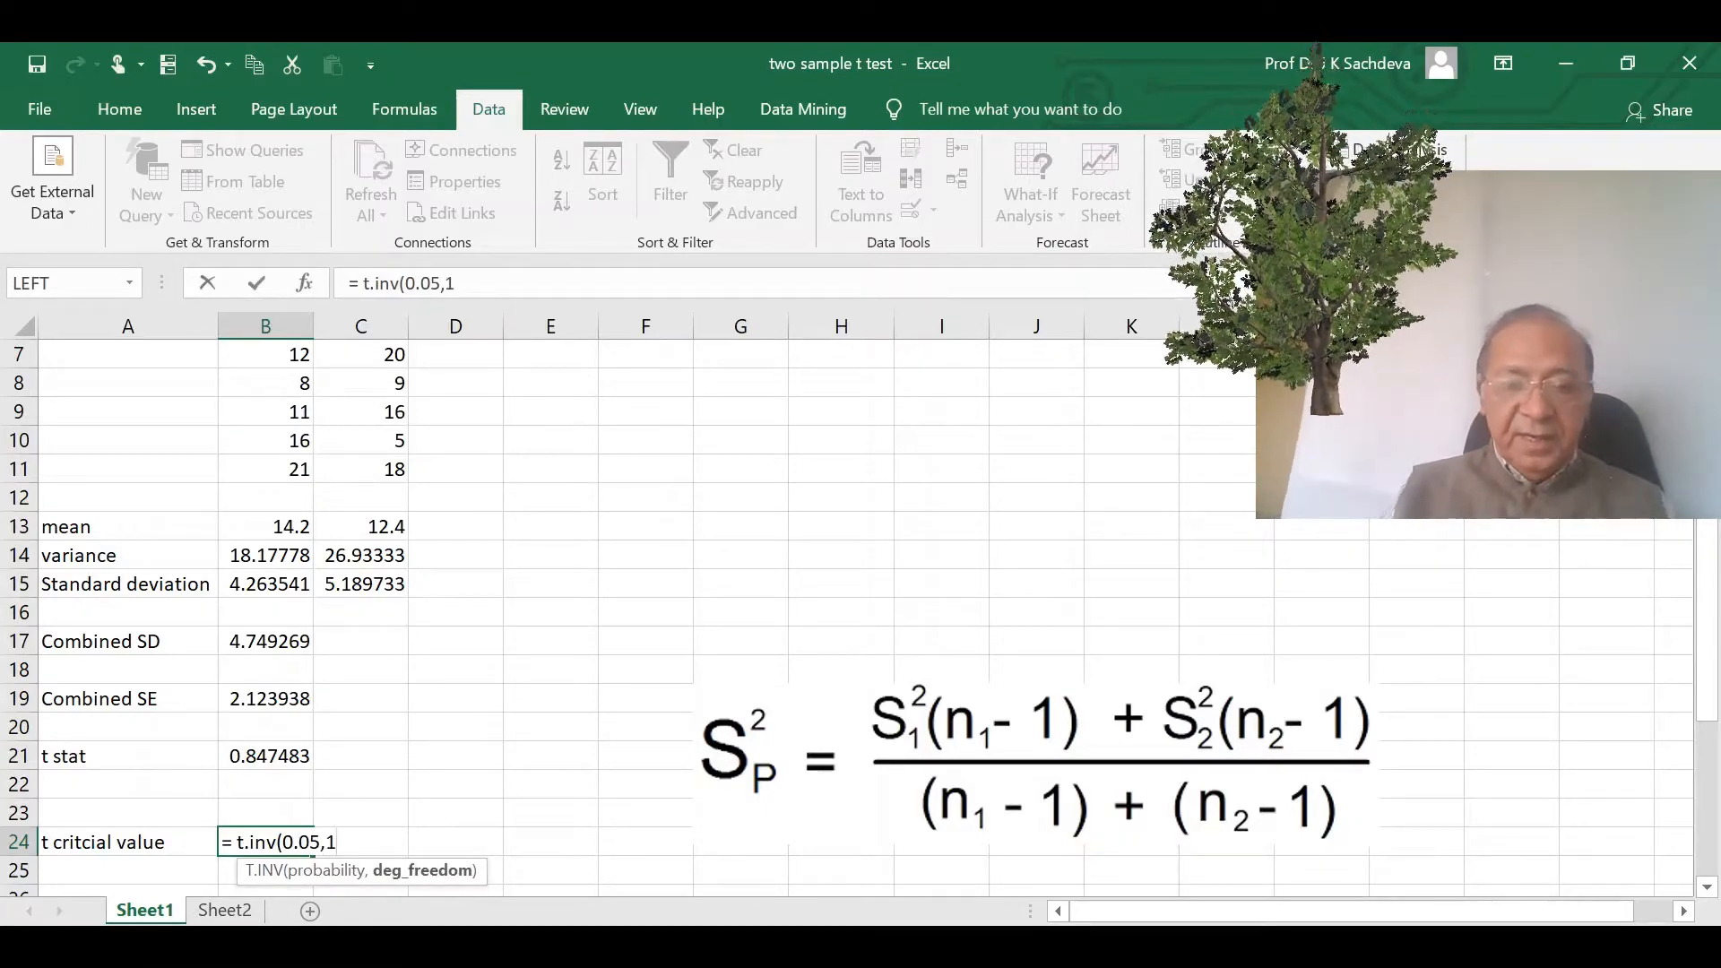
pyautogui.write('8')
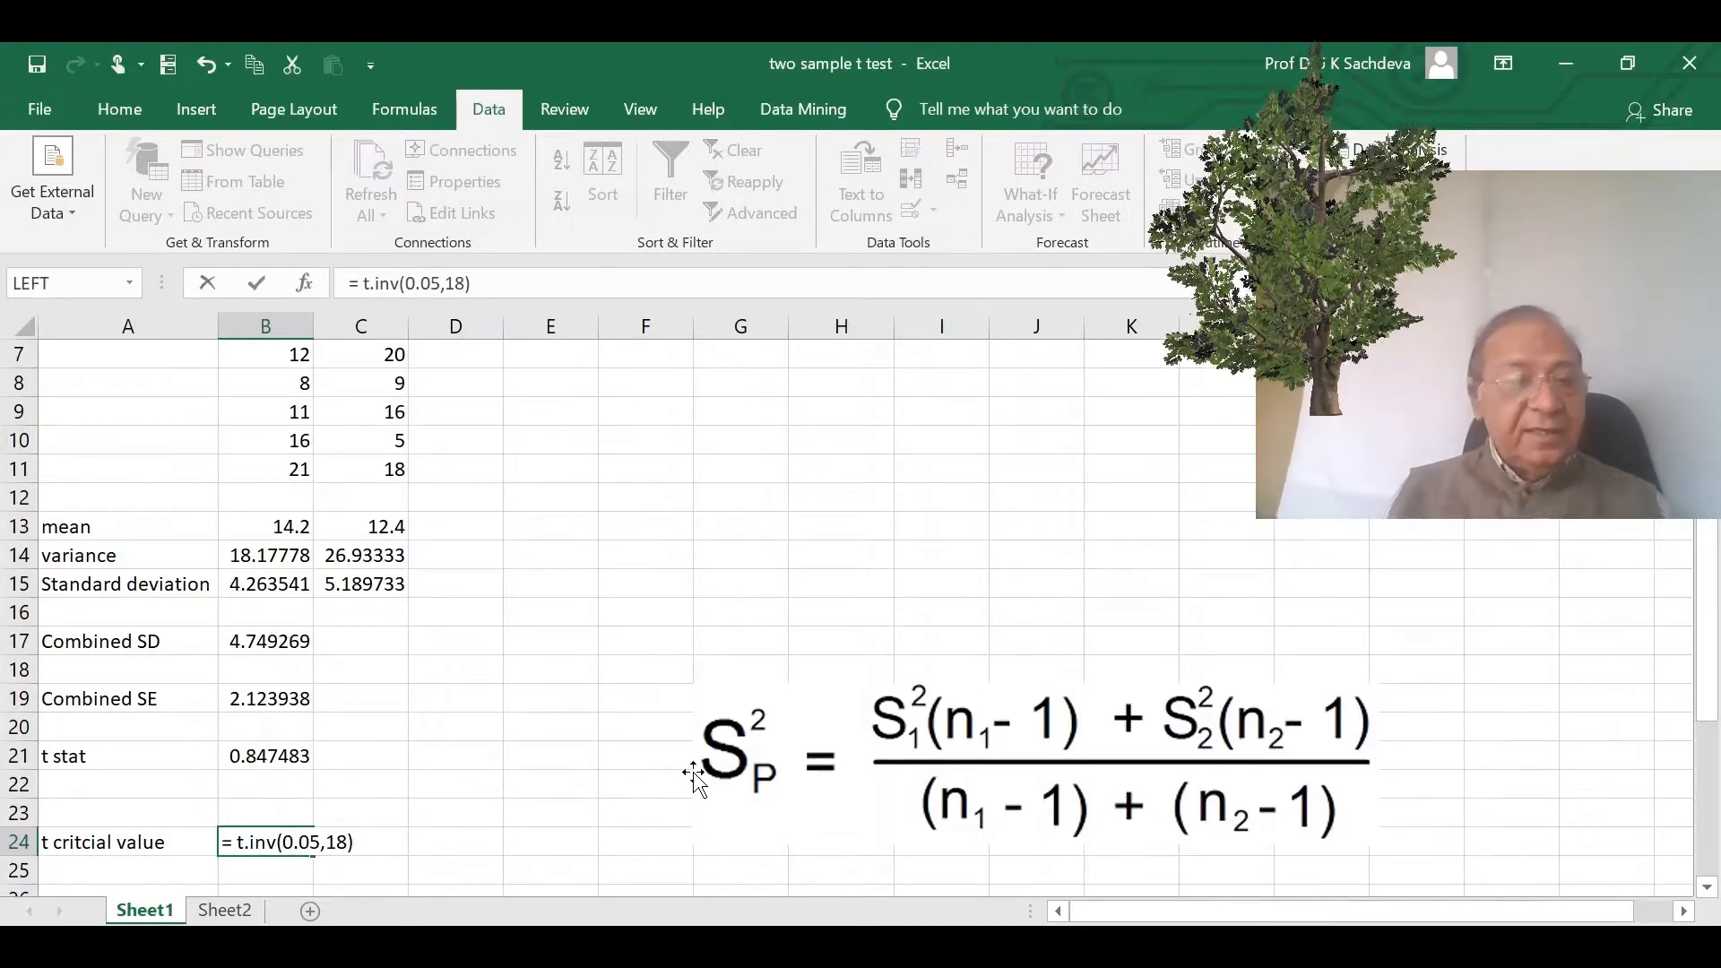
pyautogui.write(')')
pyautogui.press('Return')
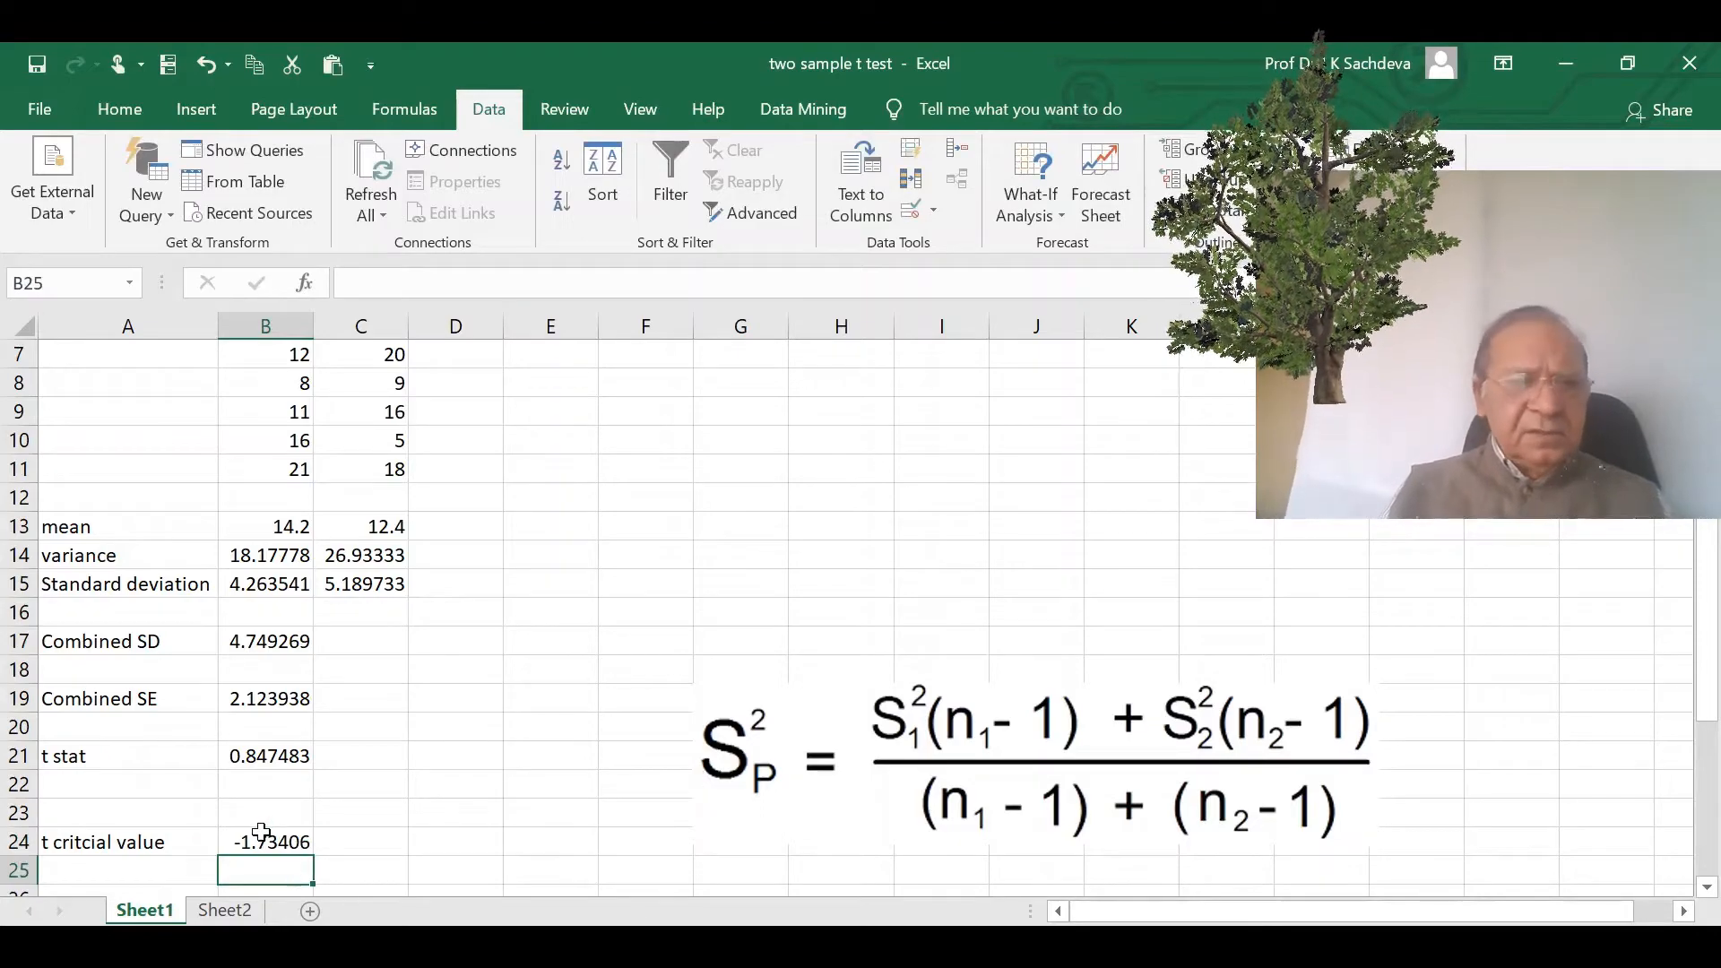
# - Enter the label "t critical value ( two tail" in cell A26, two rows below the first t critical value
pyautogui.scroll(-1, 262, 840)
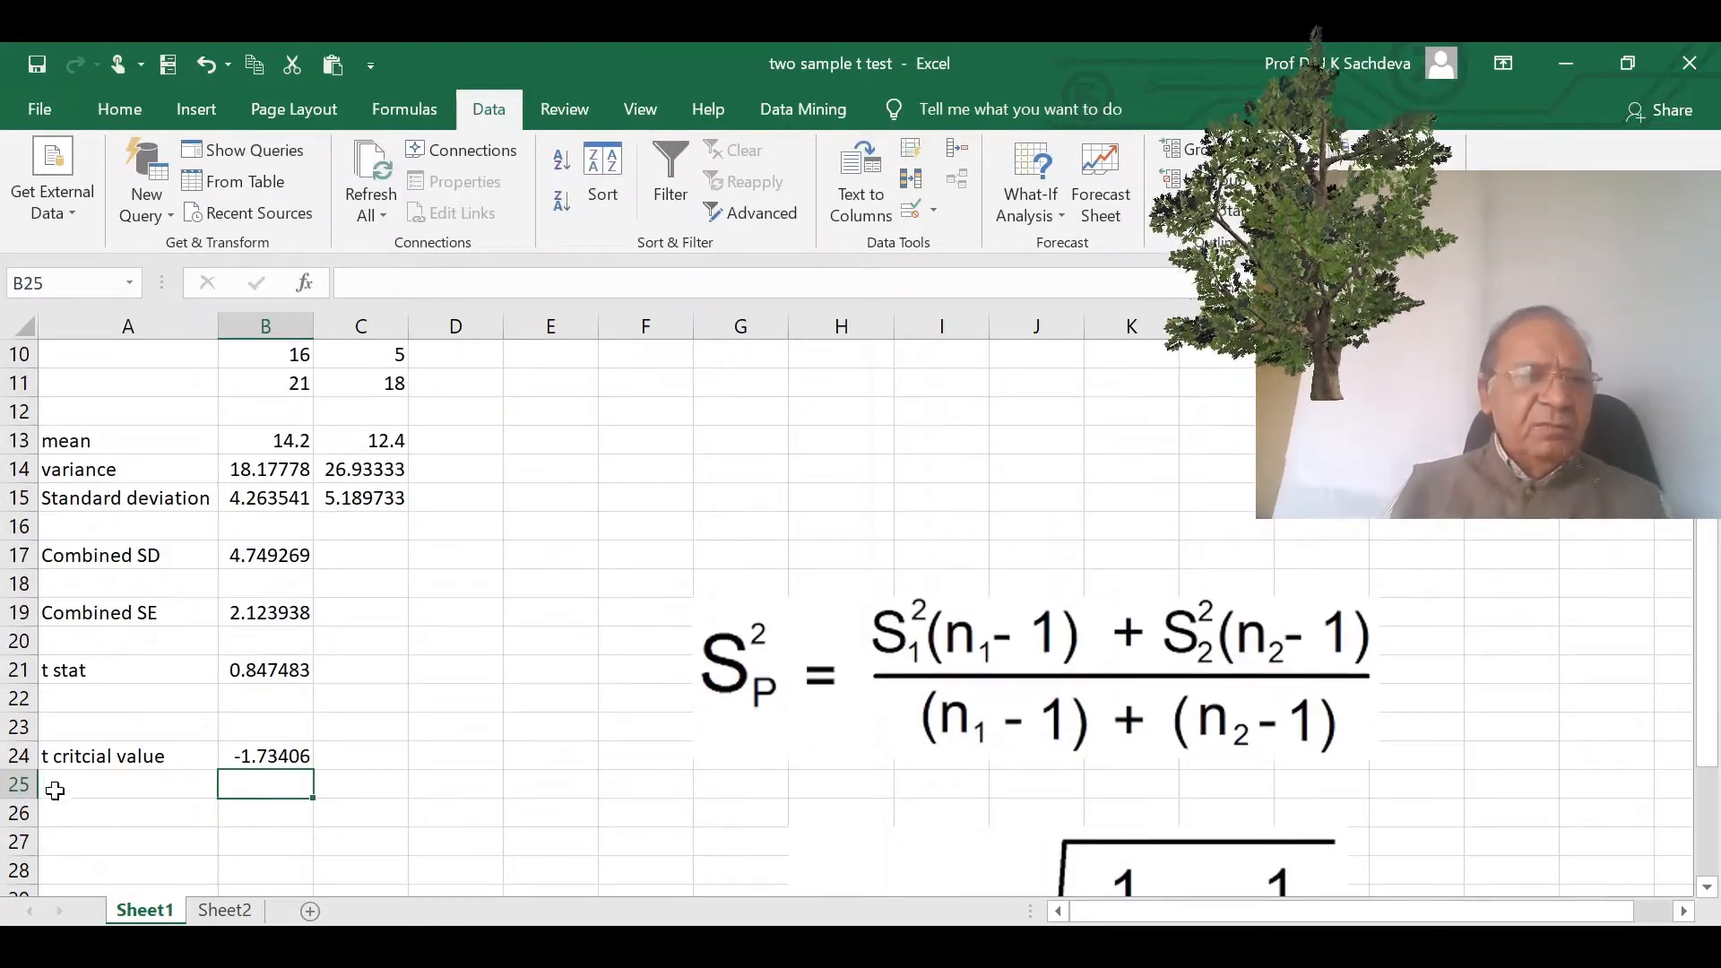
pyautogui.click(136, 816)
pyautogui.write('t')
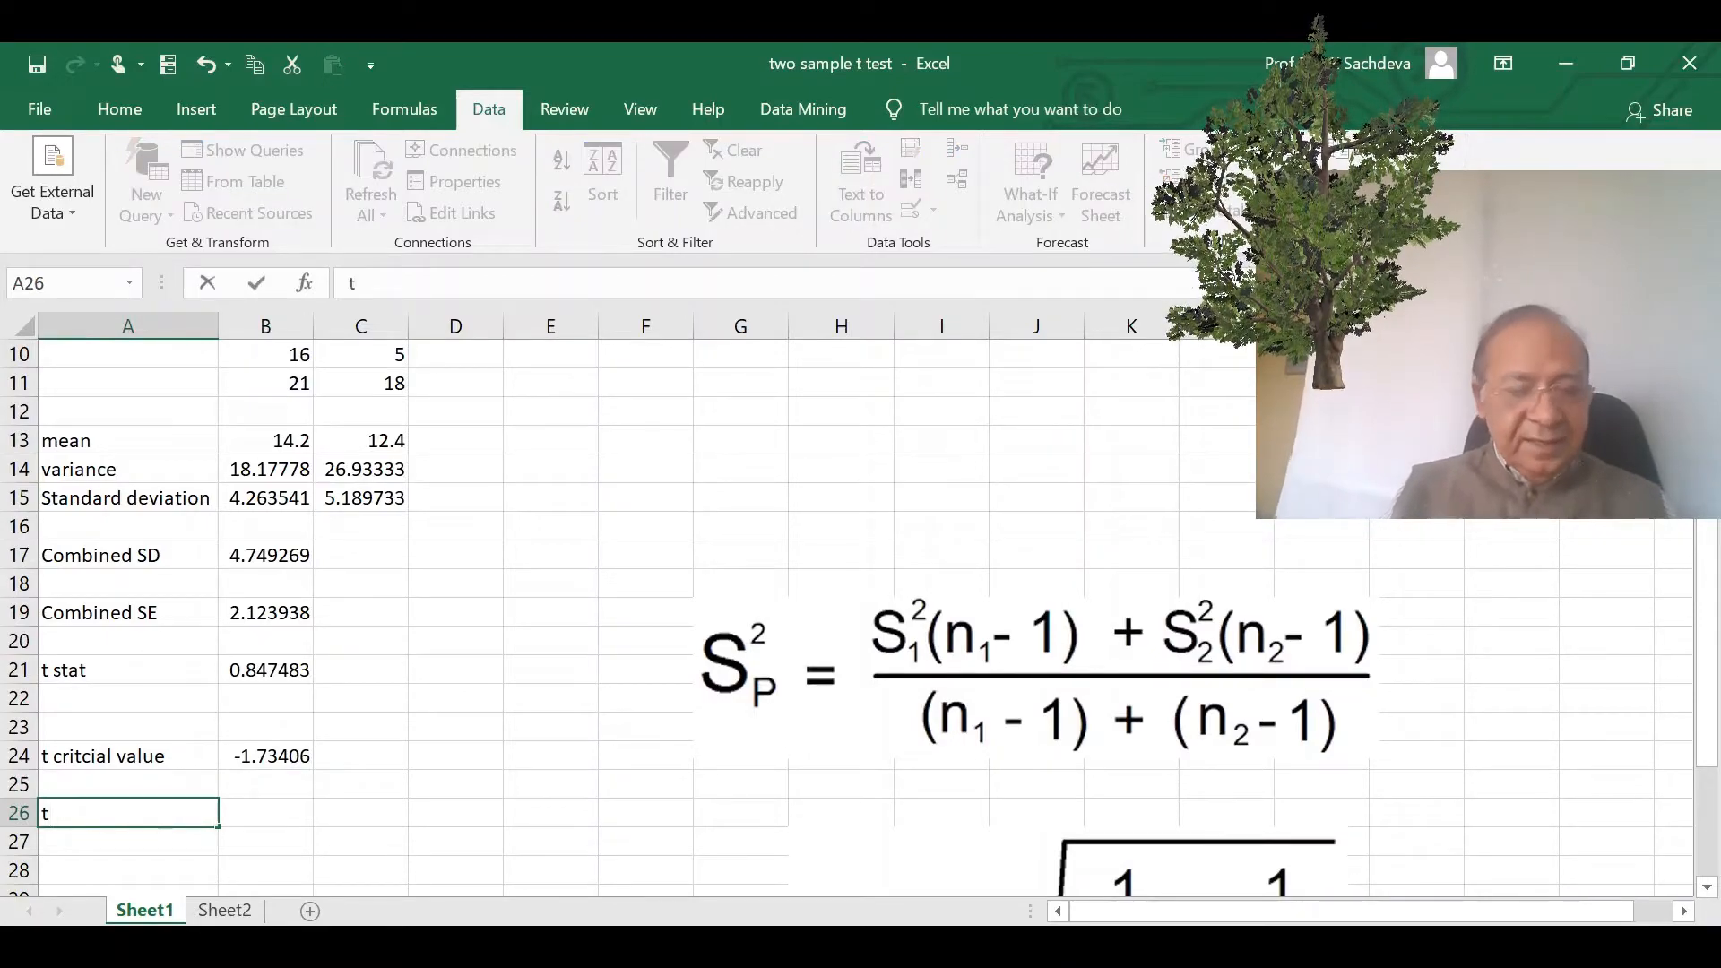
pyautogui.write(' critci')
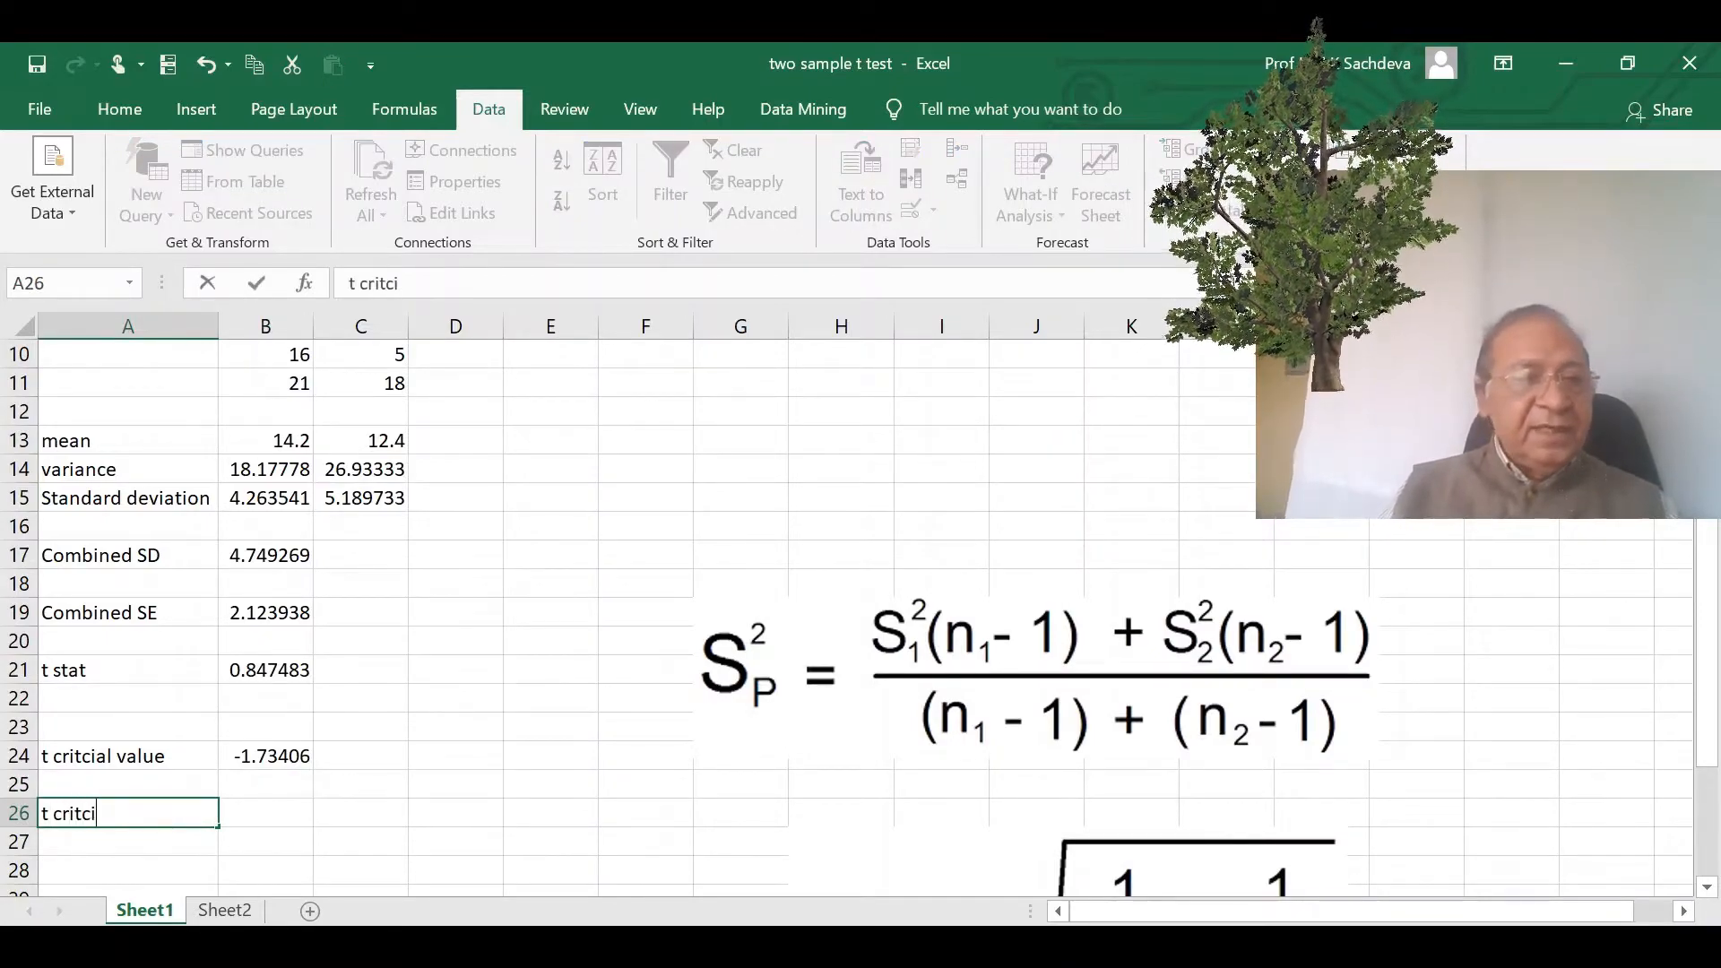
pyautogui.press('BackSpace')
pyautogui.press('BackSpace')
pyautogui.write('icla')
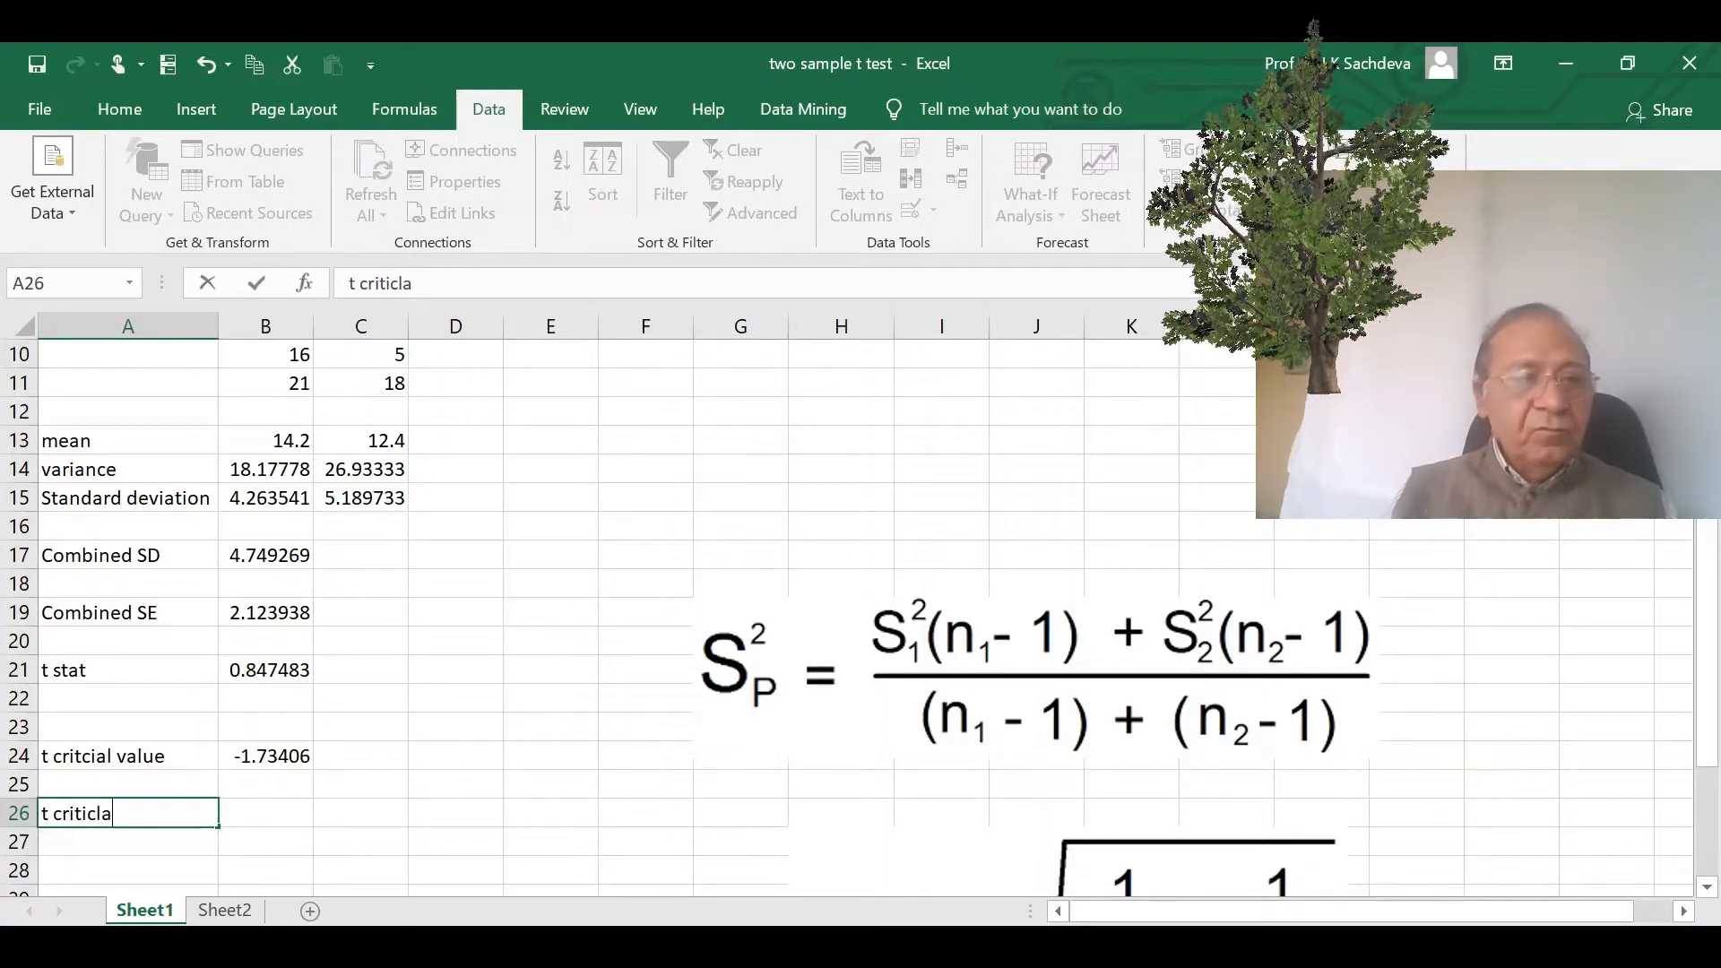
pyautogui.press('BackSpace')
pyautogui.press('BackSpace')
pyautogui.write('al ')
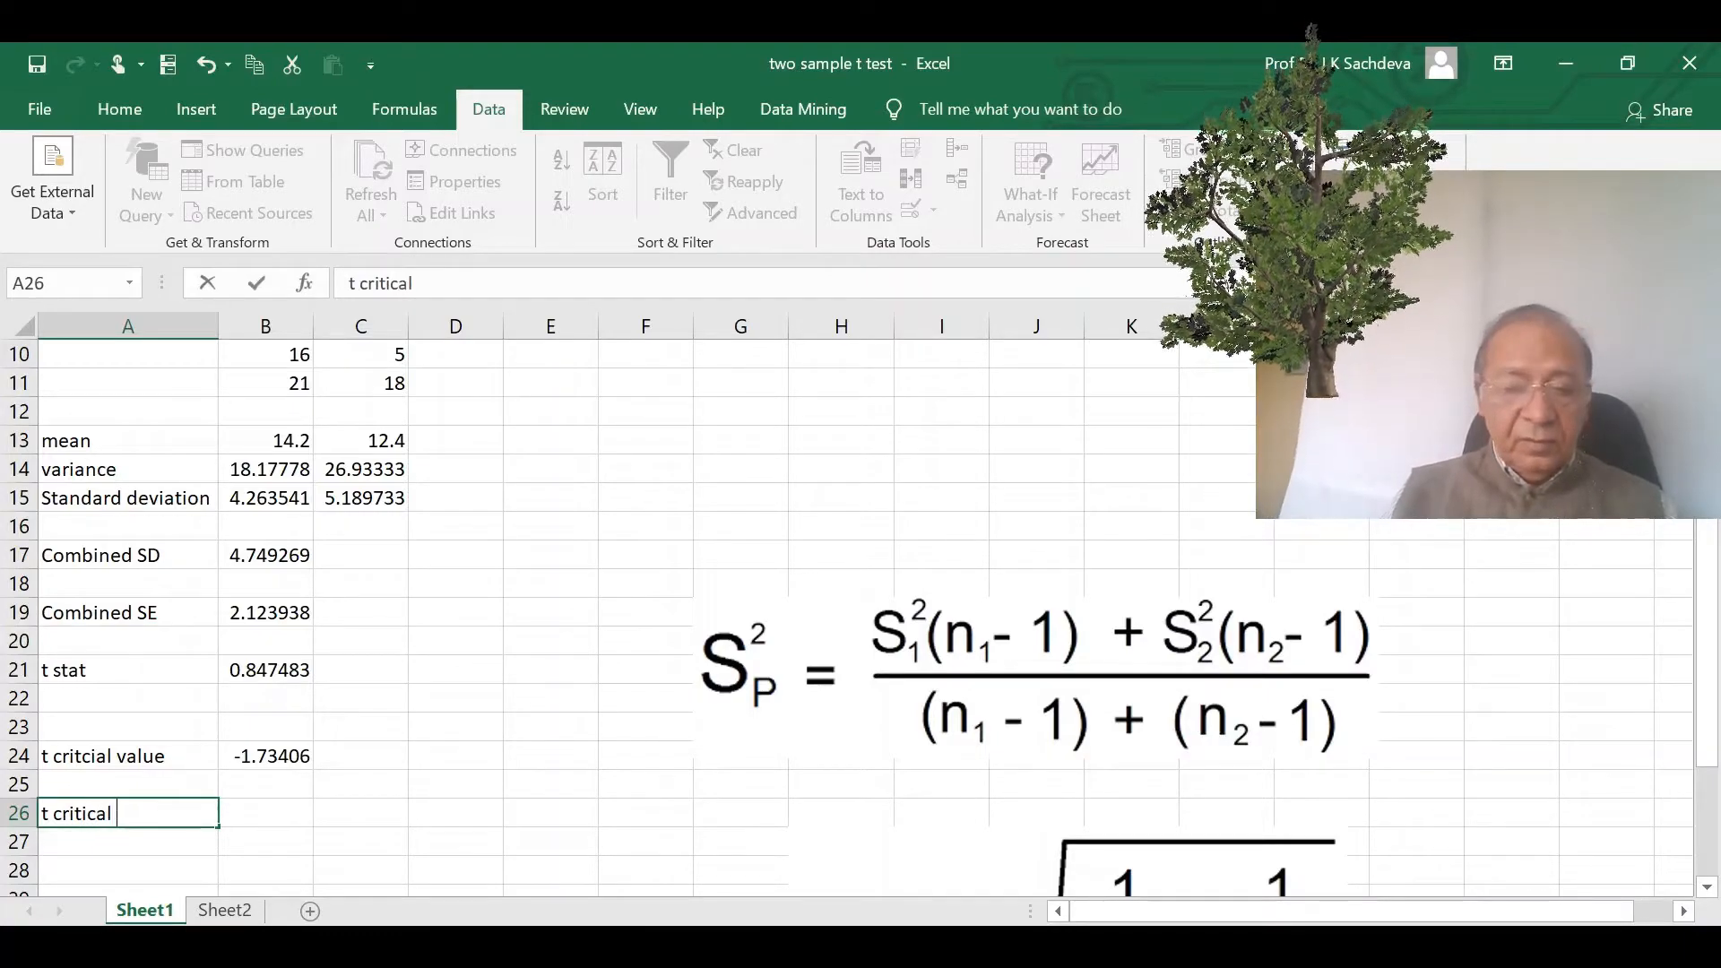
pyautogui.write('value')
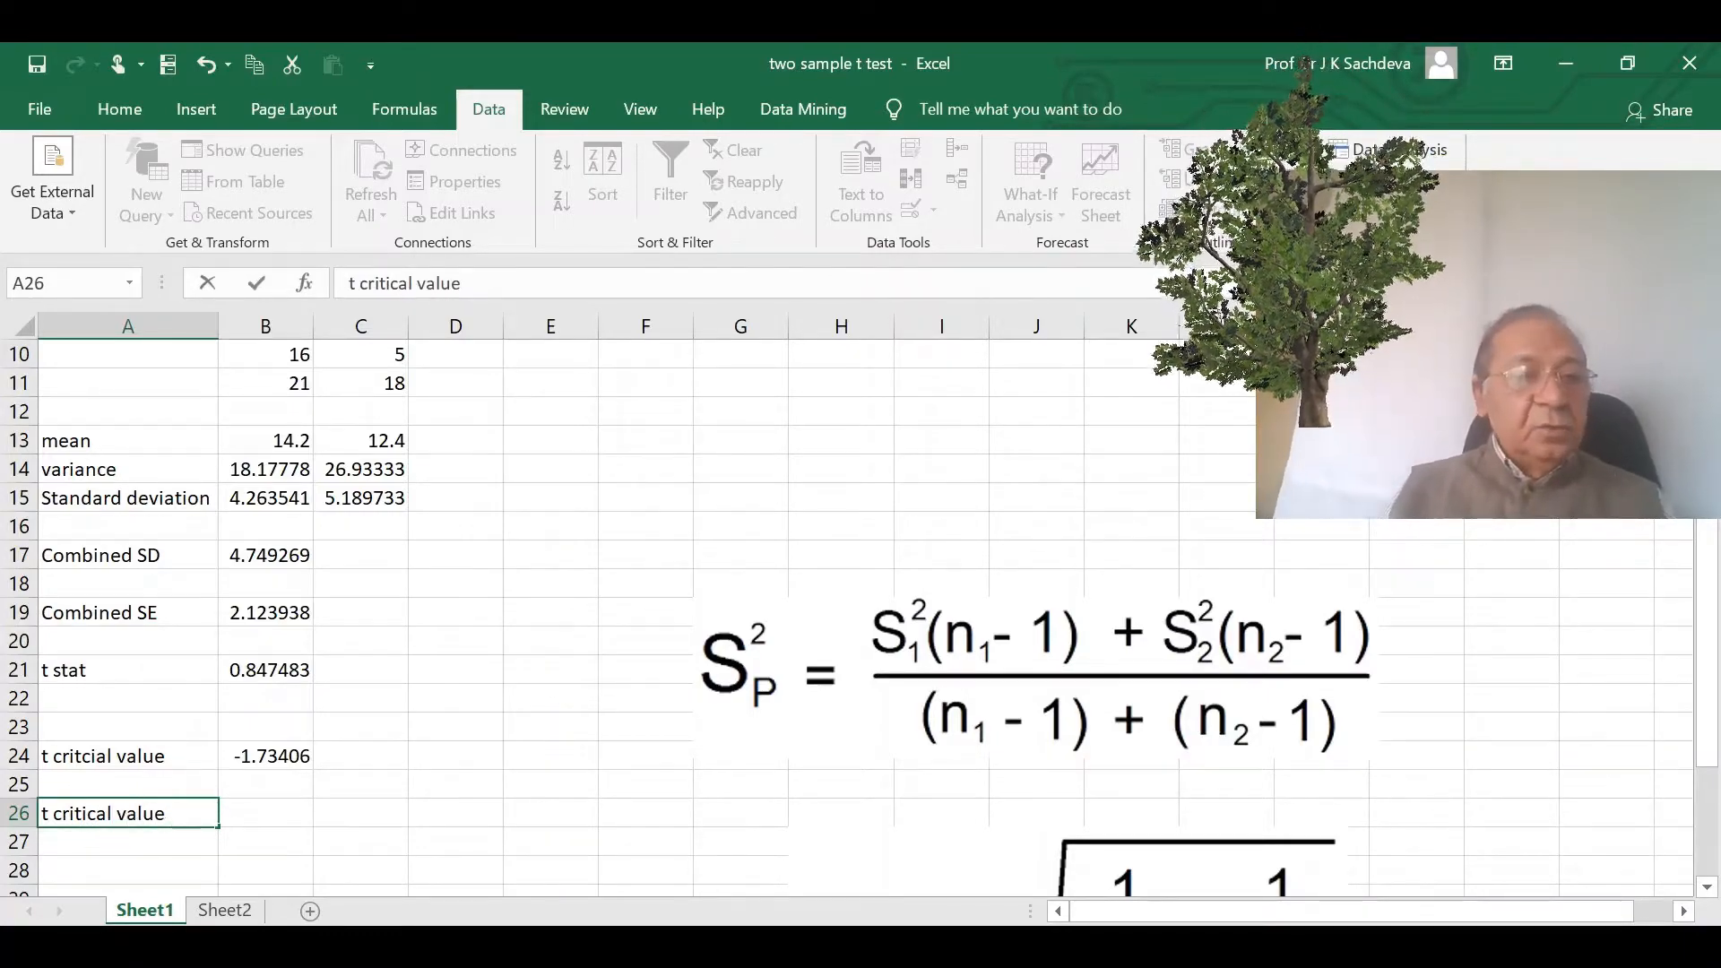
pyautogui.write(' ( two tail')
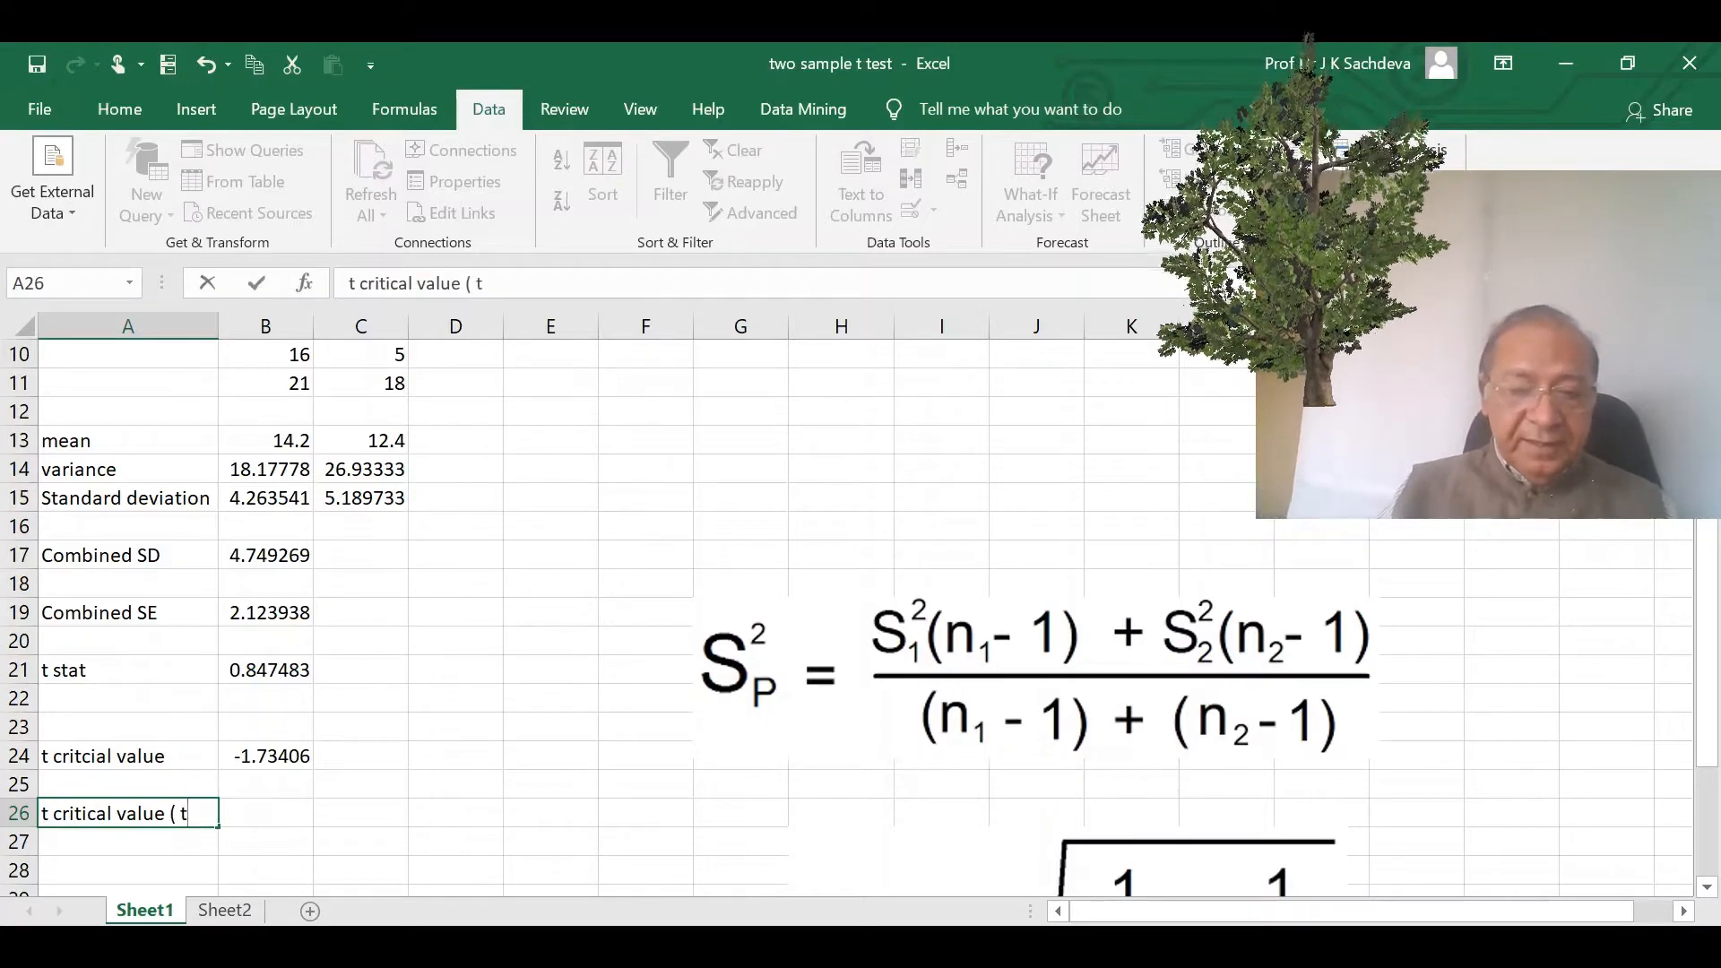
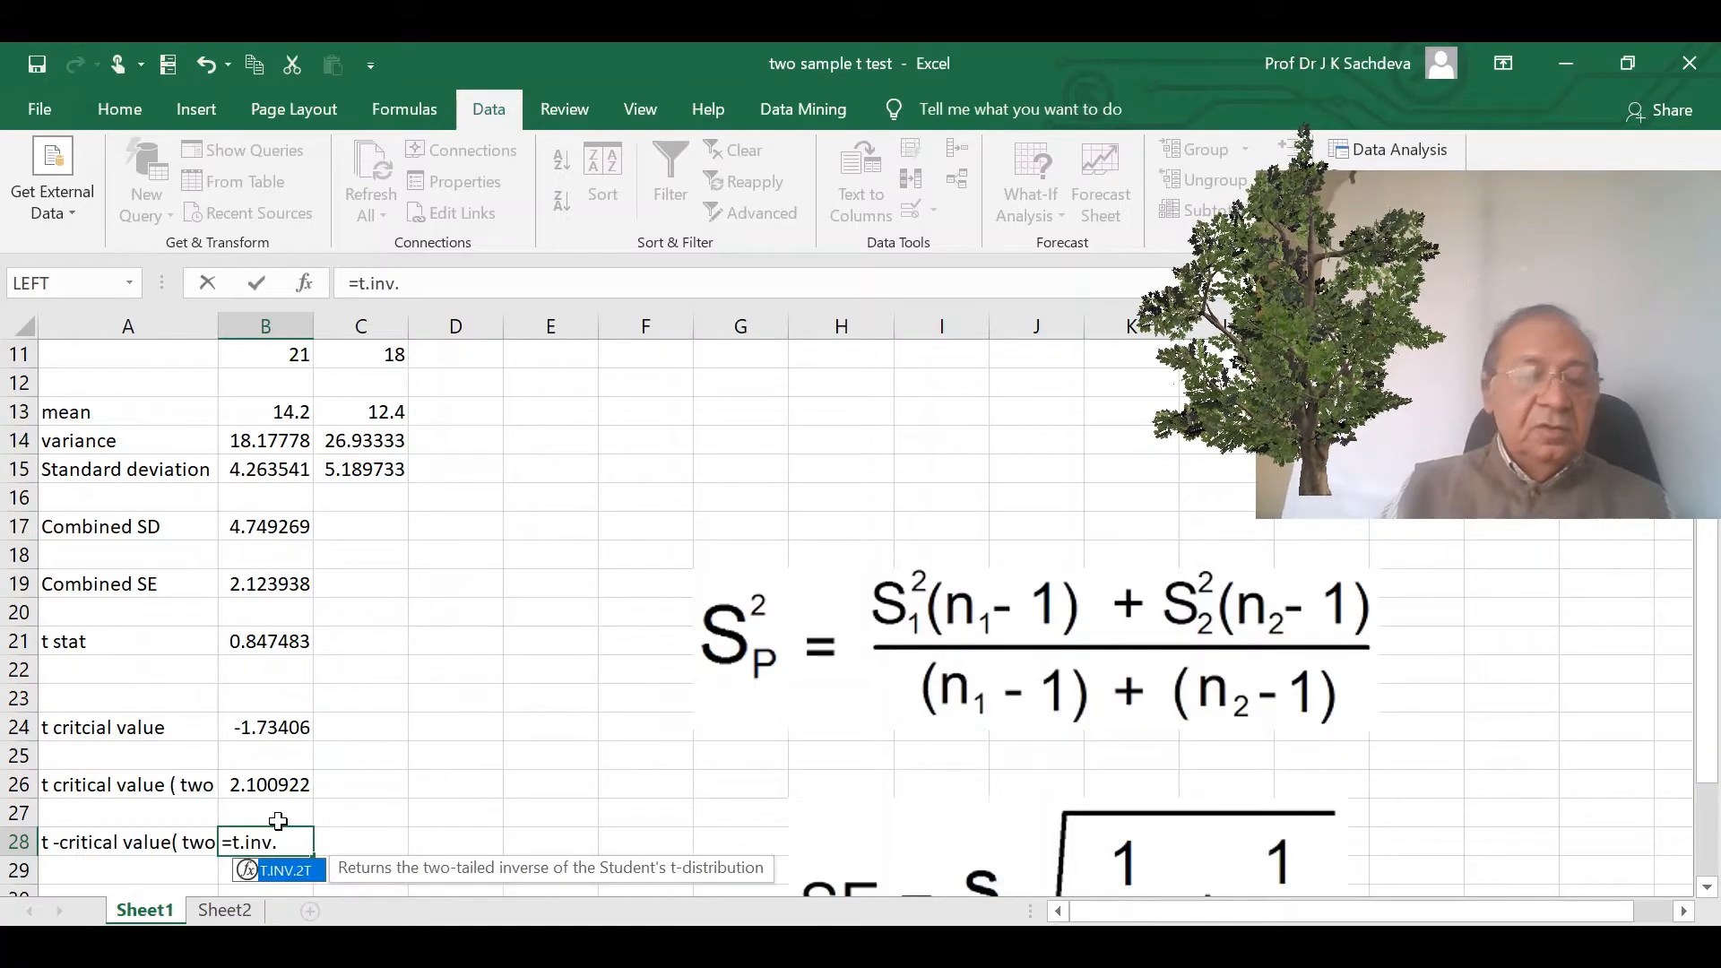
# - Complete the two-tailed t critical value formula in B28 as =T.INV.2T(0.025,18), using probability 0.025 and 18 degrees of freedom
pyautogui.write('25')
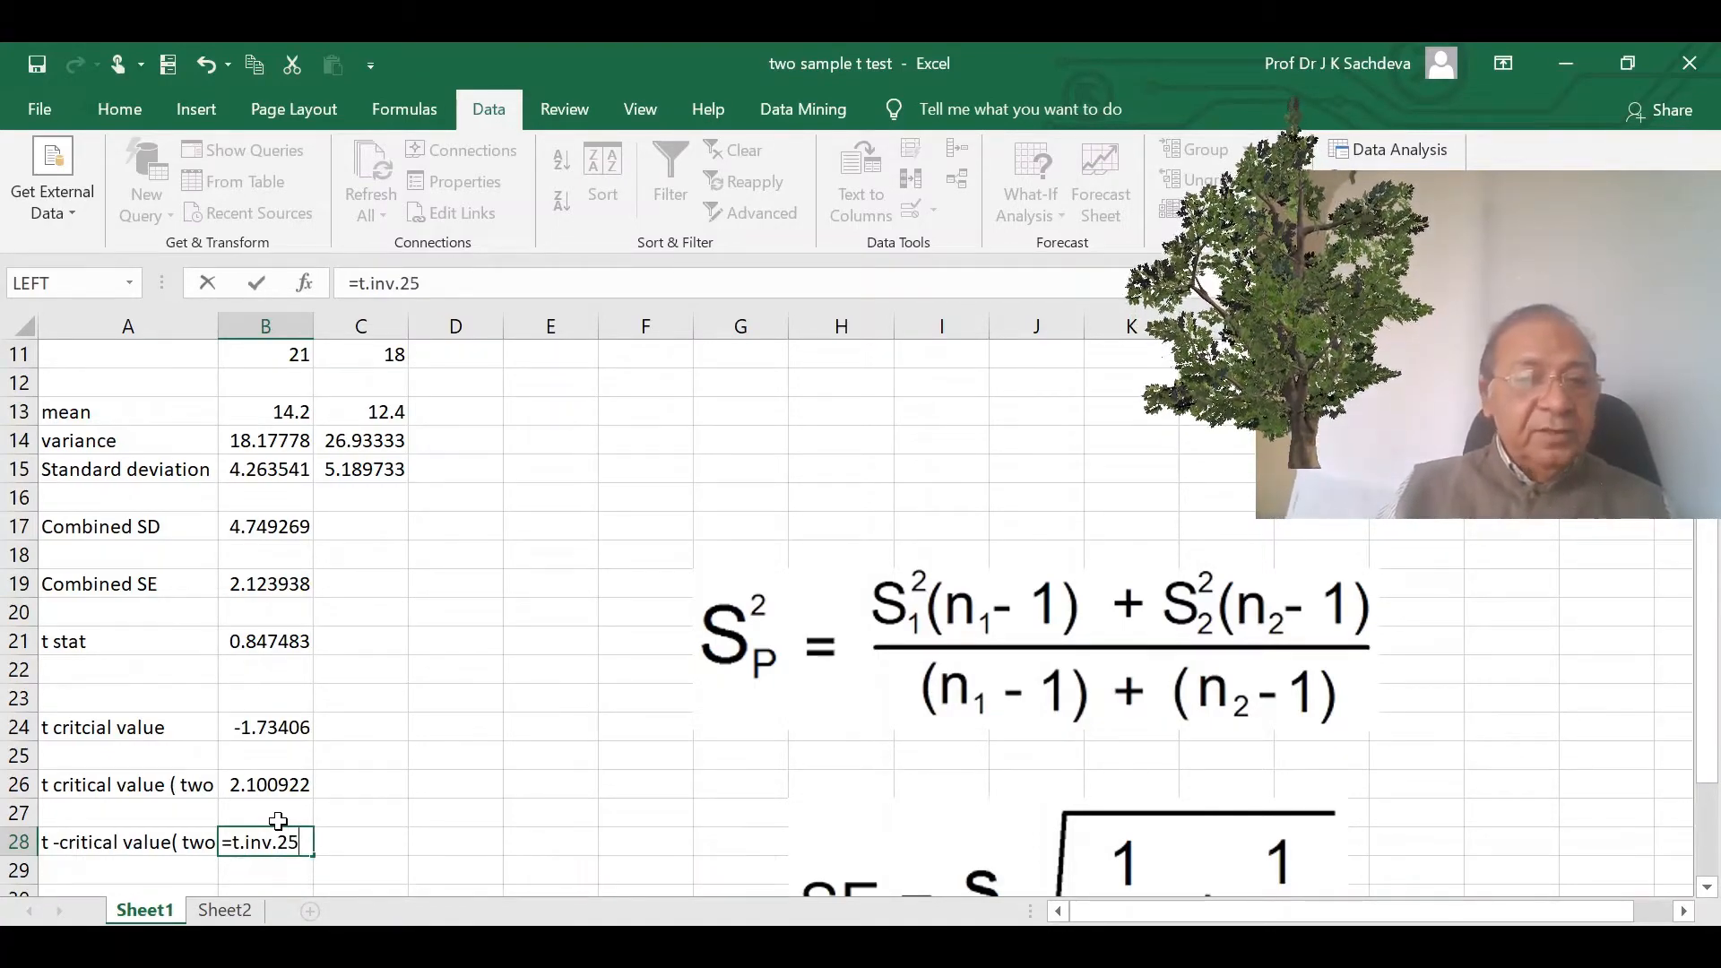
pyautogui.write('t(')
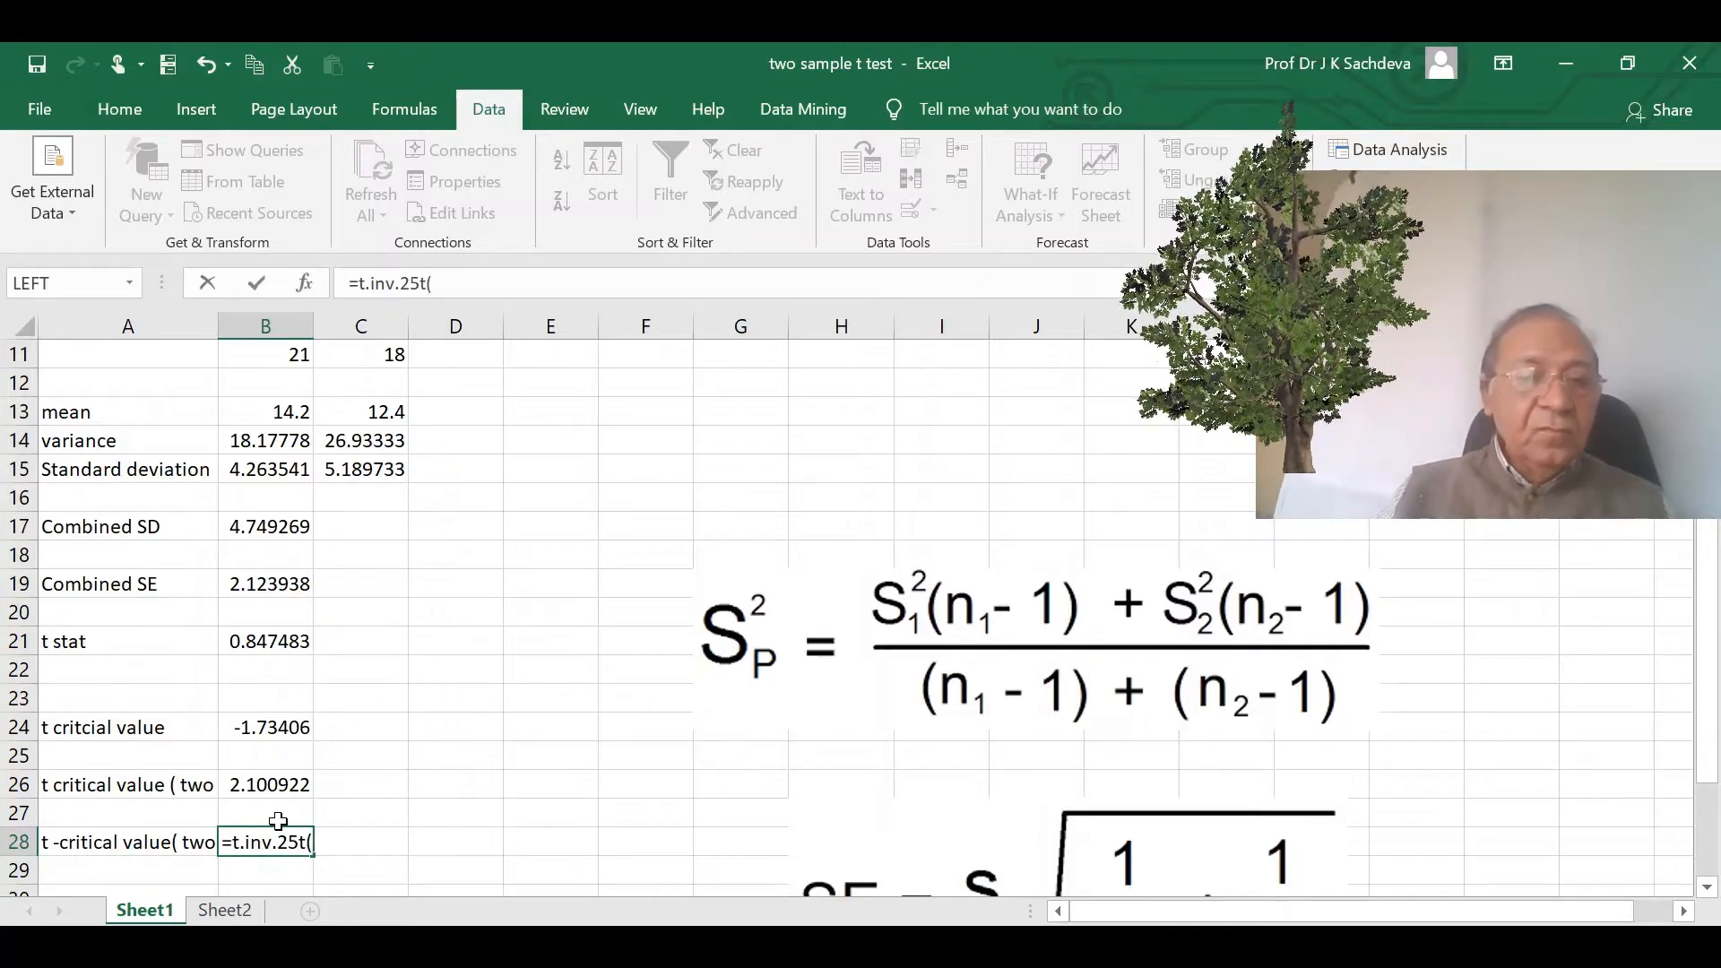
pyautogui.press('BackSpace')
pyautogui.press('BackSpace')
pyautogui.press('BackSpace')
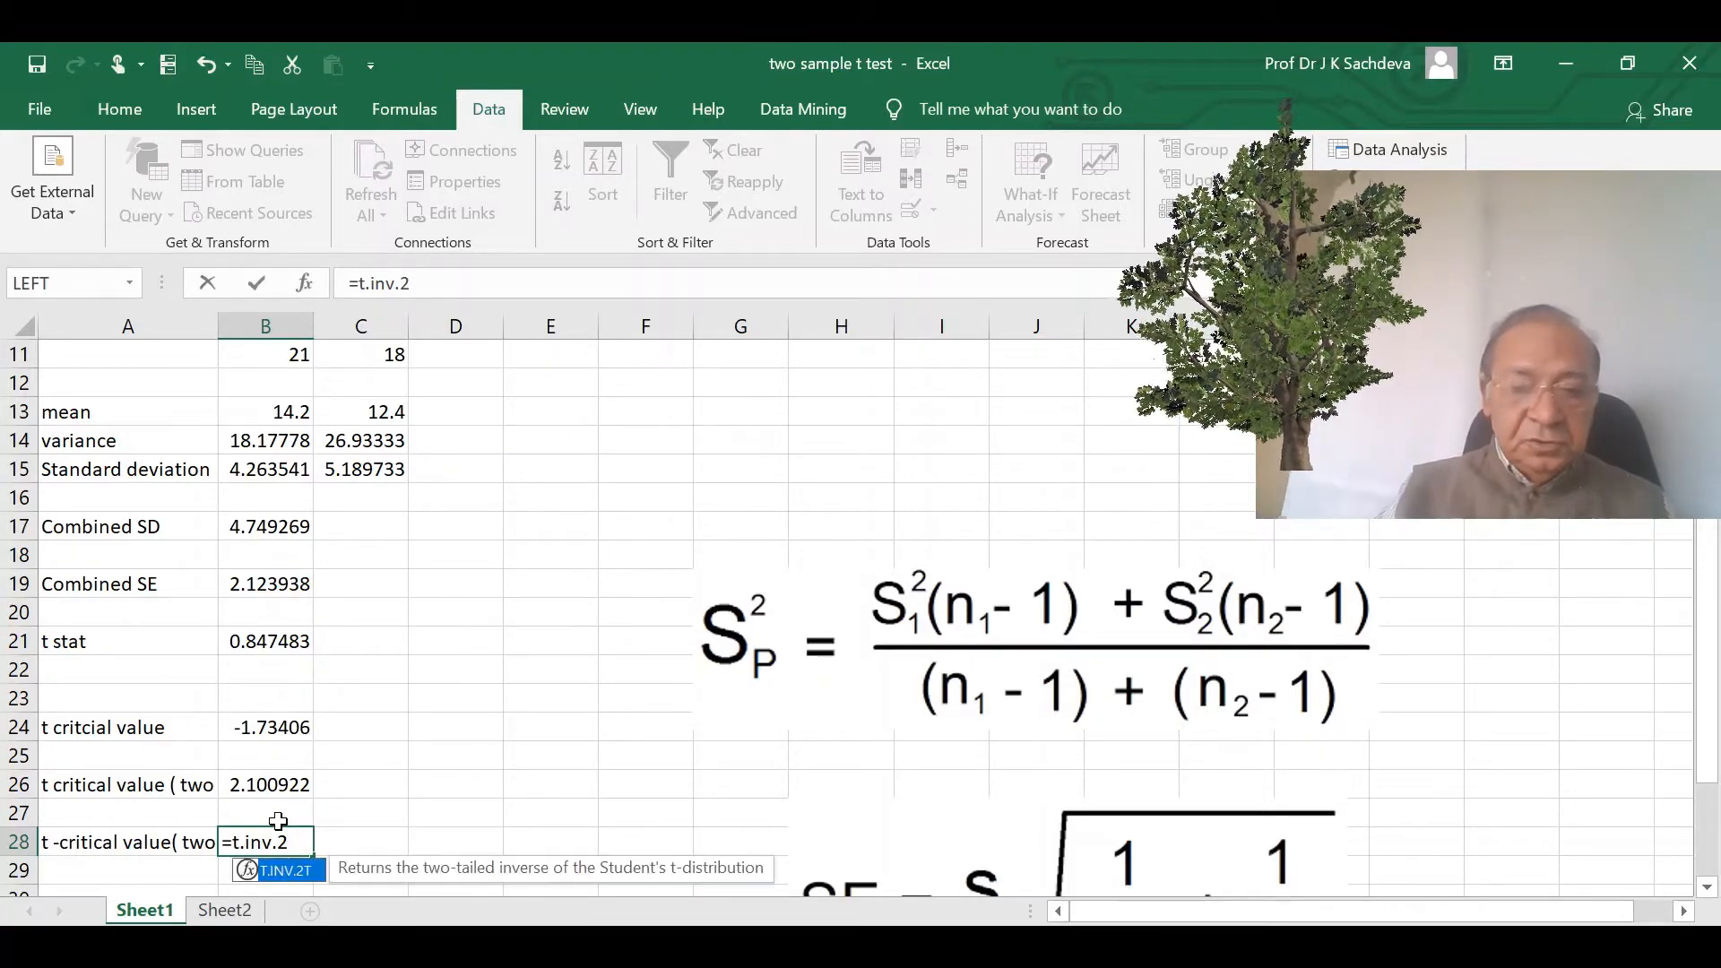
pyautogui.write('t(')
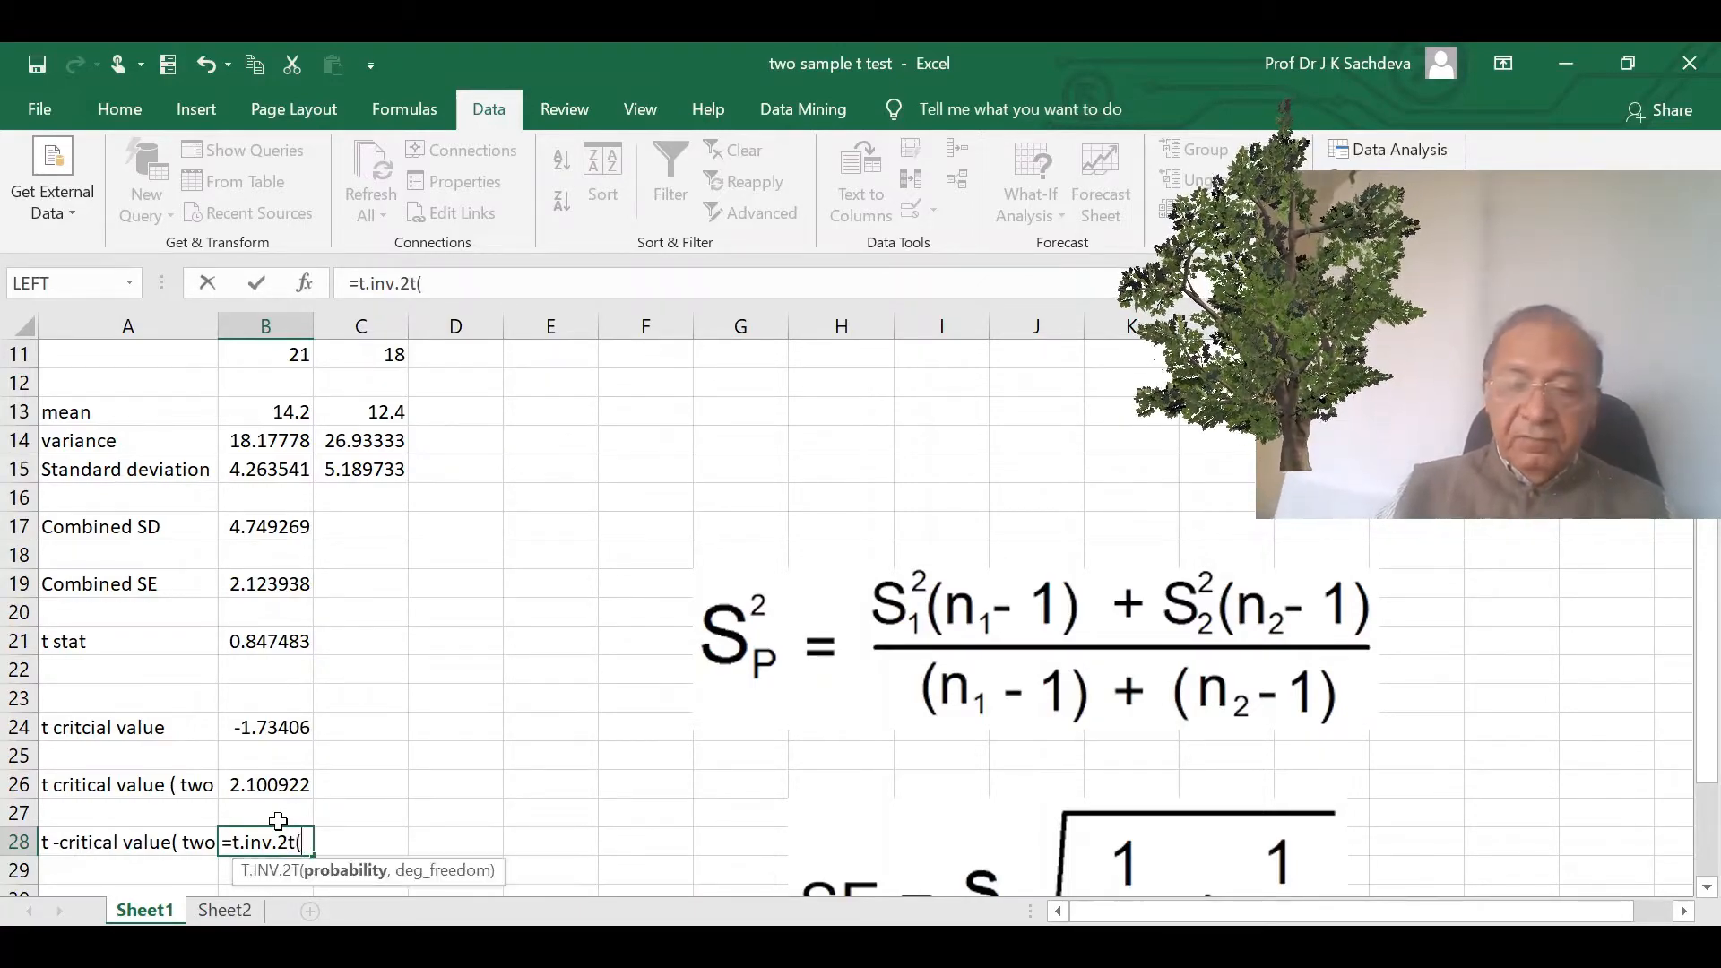
pyautogui.write('0.02')
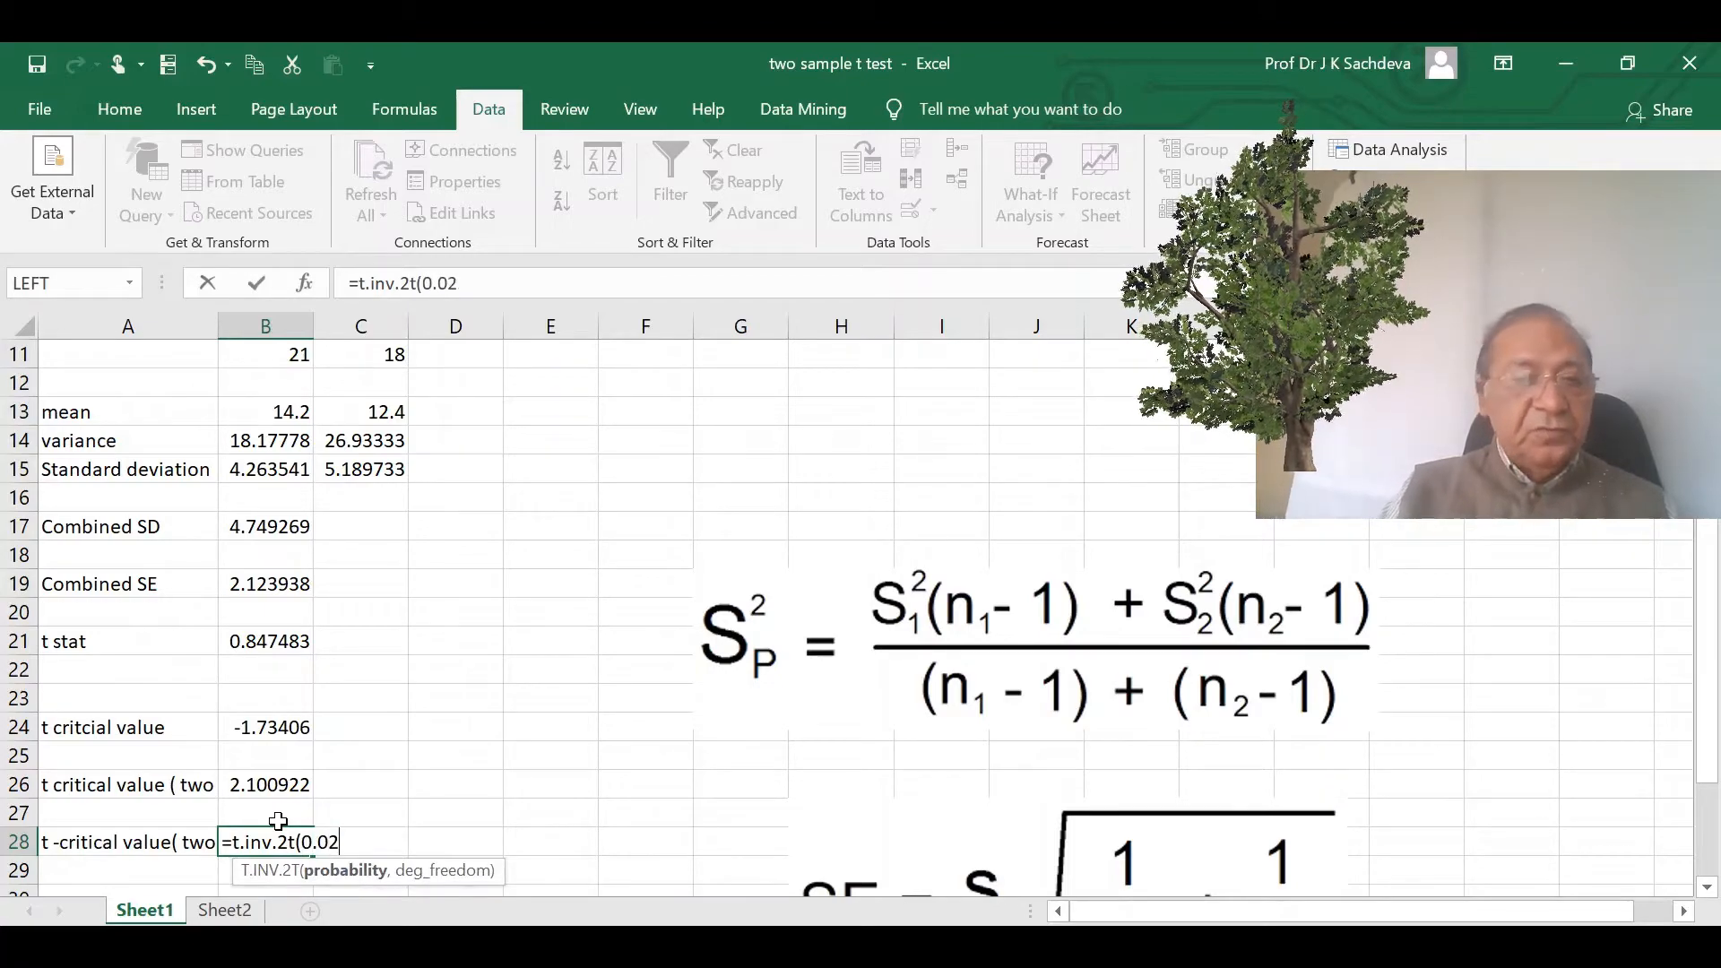
pyautogui.write('5,18')
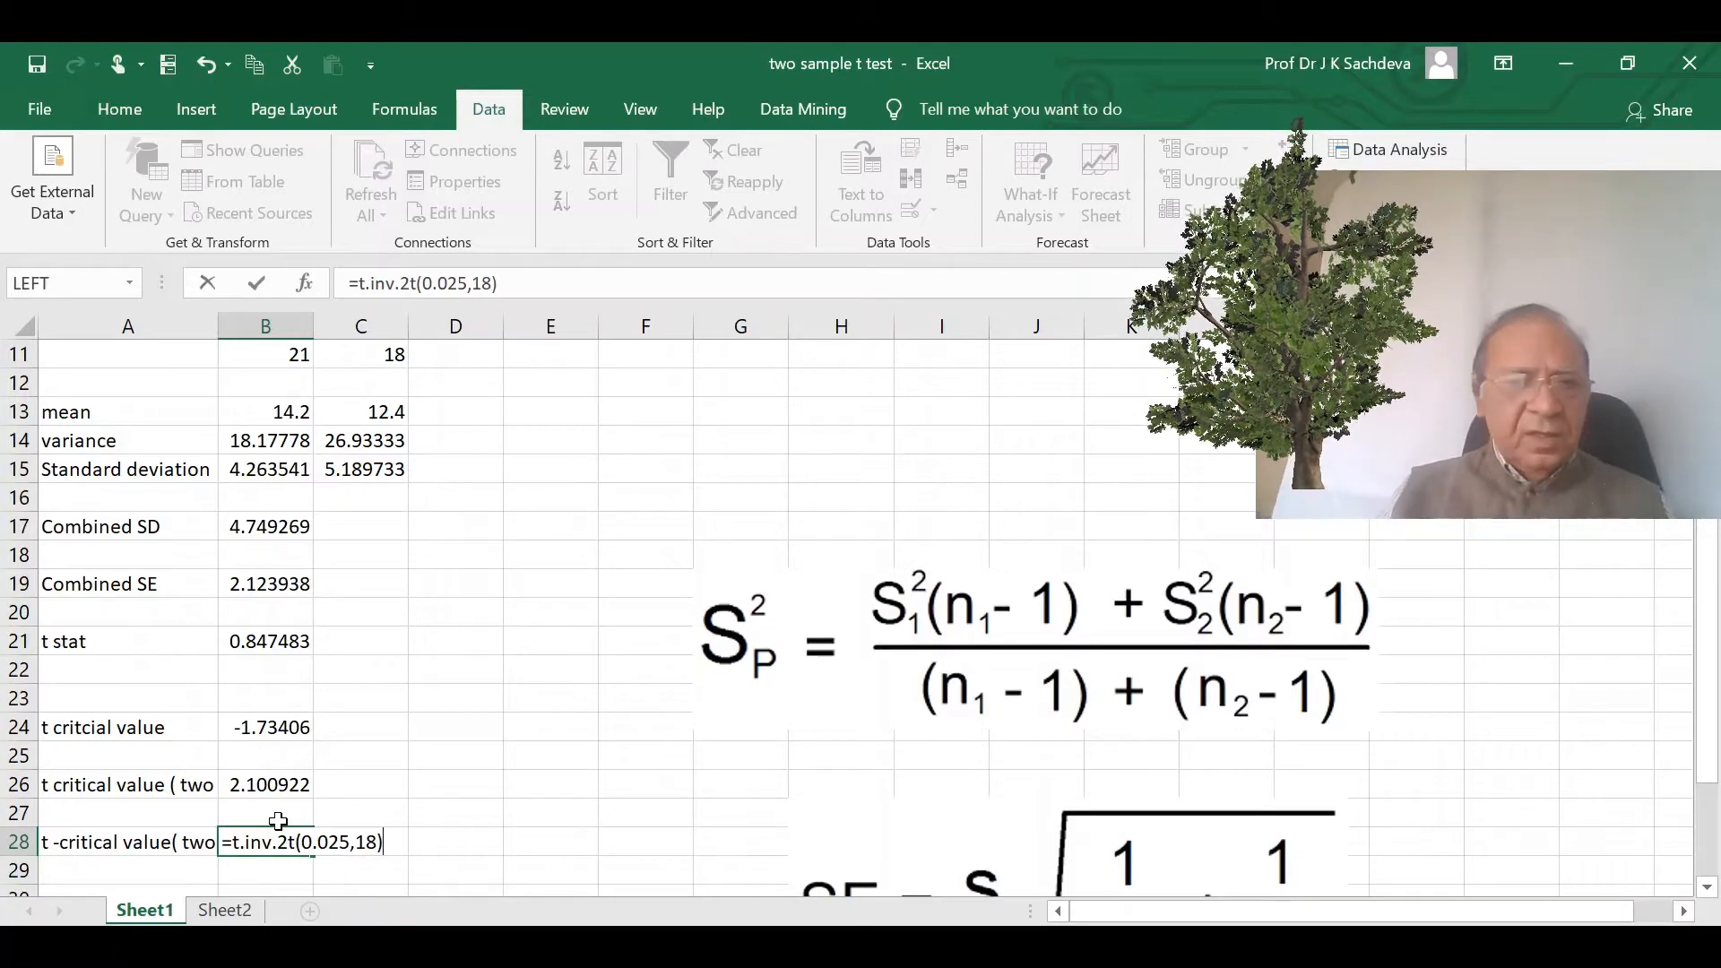
pyautogui.press('Return')
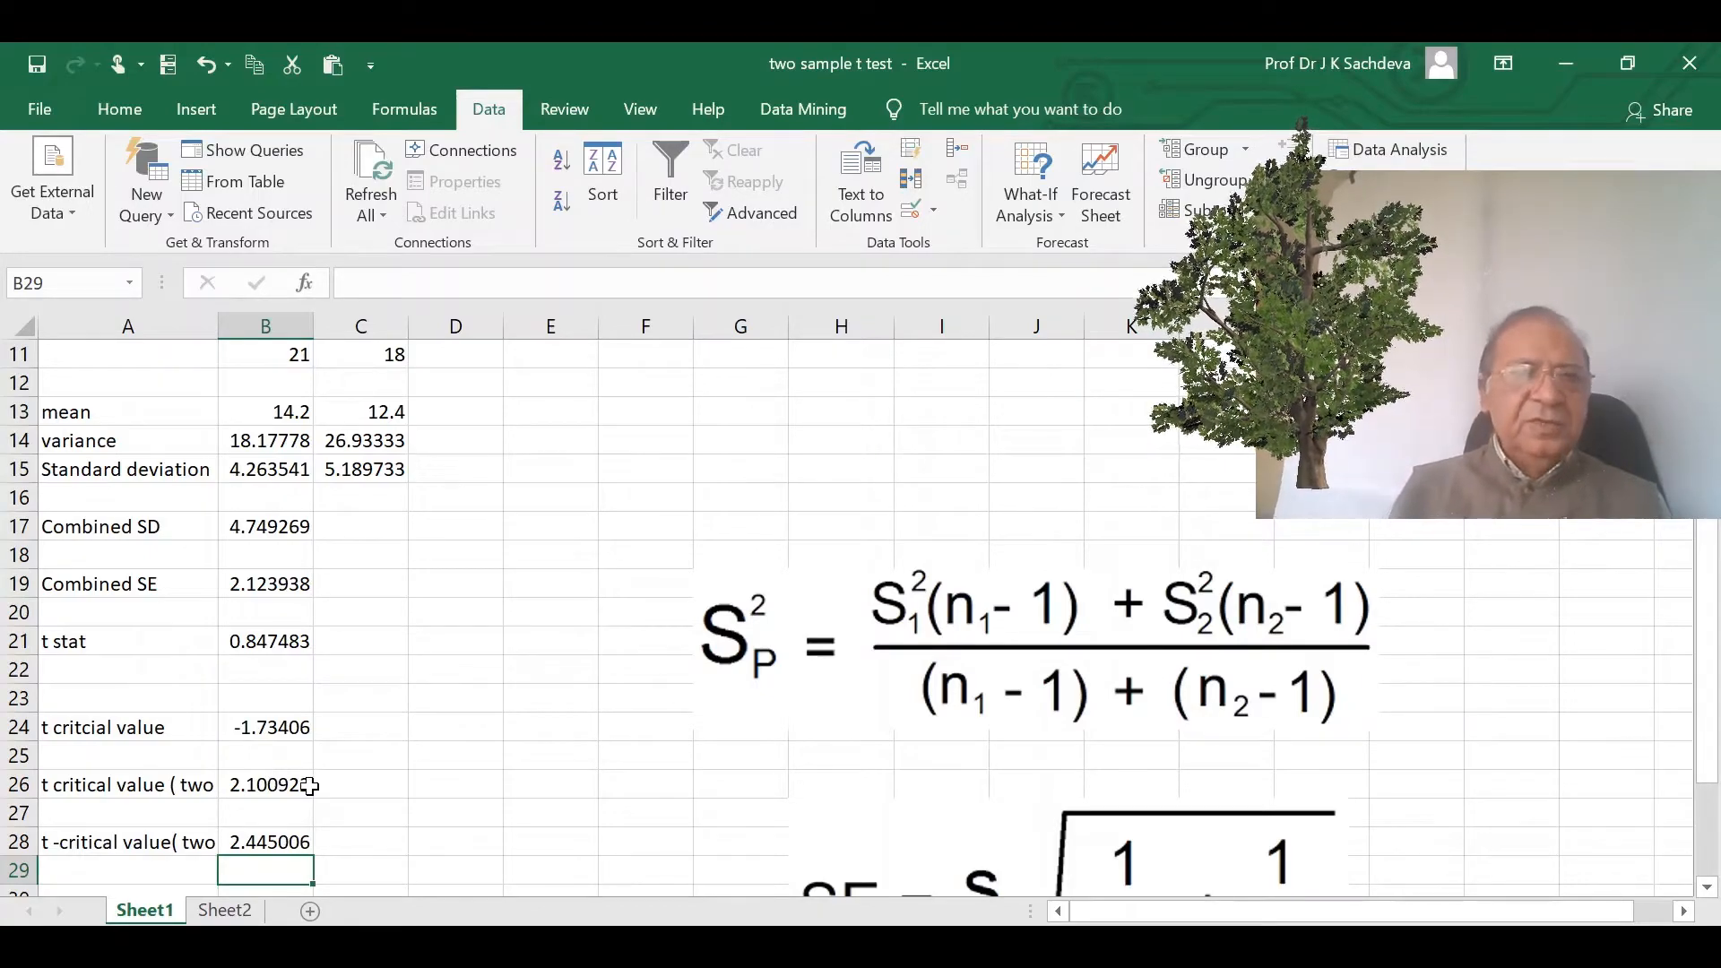
# - Write the null hypothesis "Ho: There is no difference or d= 0" in cell F1
pyautogui.scroll(2, 305, 785)
pyautogui.scroll(2, 309, 786)
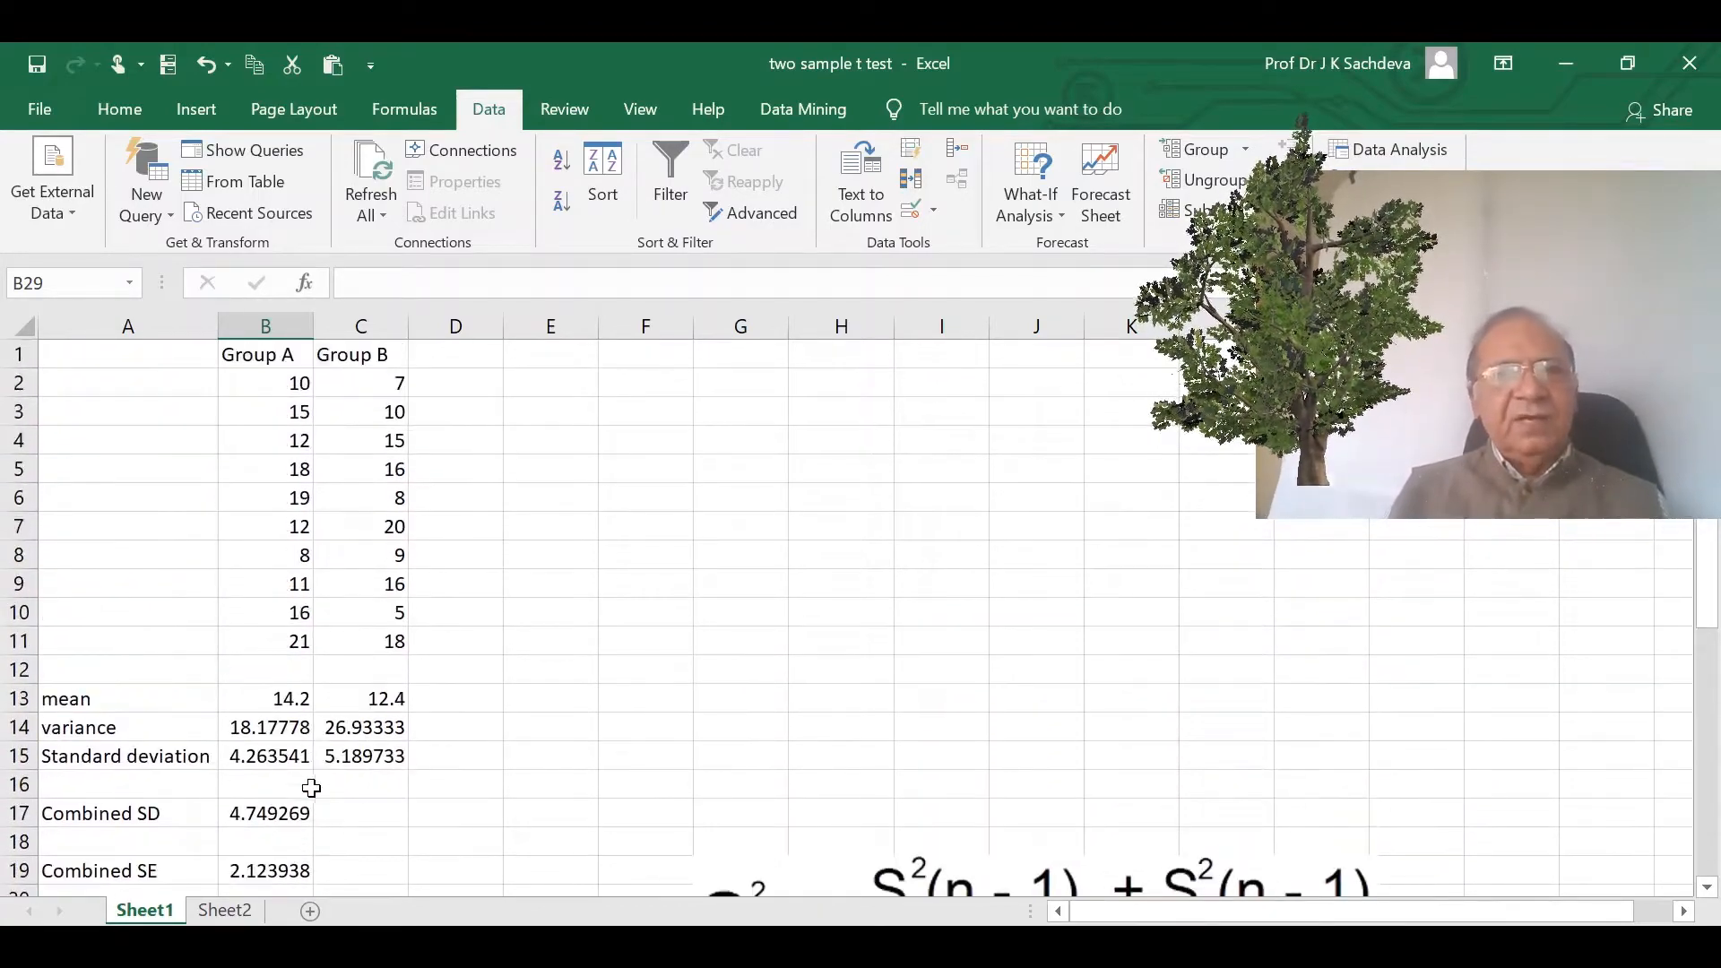
pyautogui.click(606, 350)
pyautogui.write('Ho')
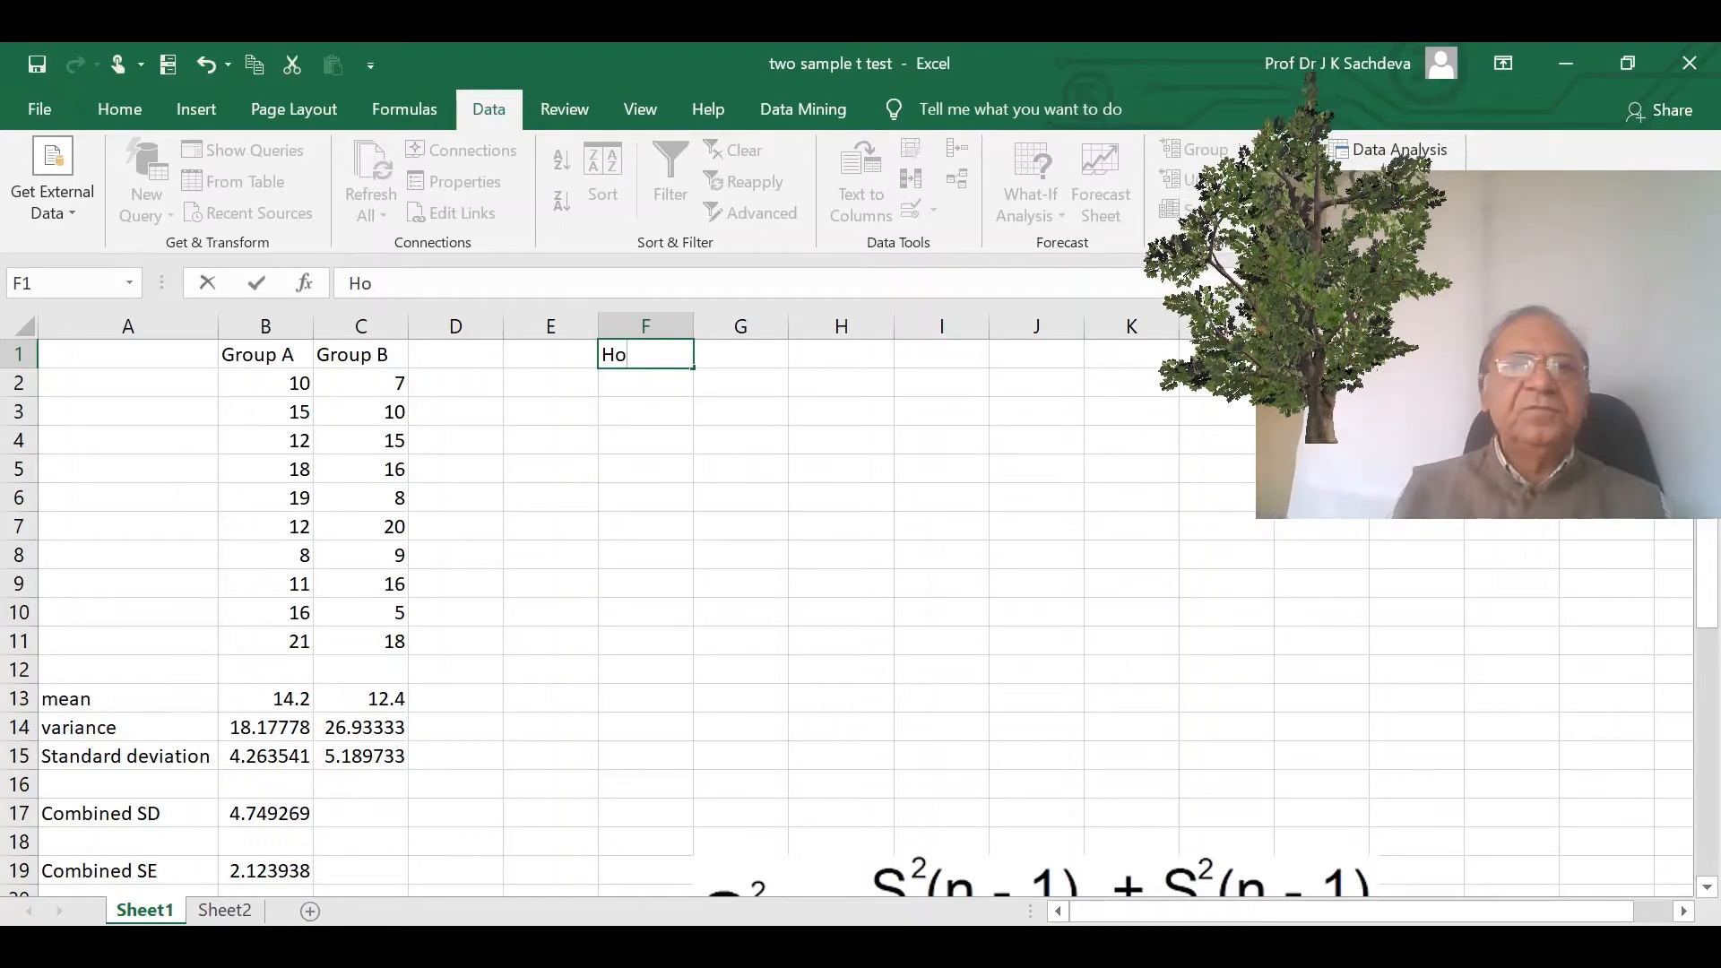
pyautogui.write(': There i')
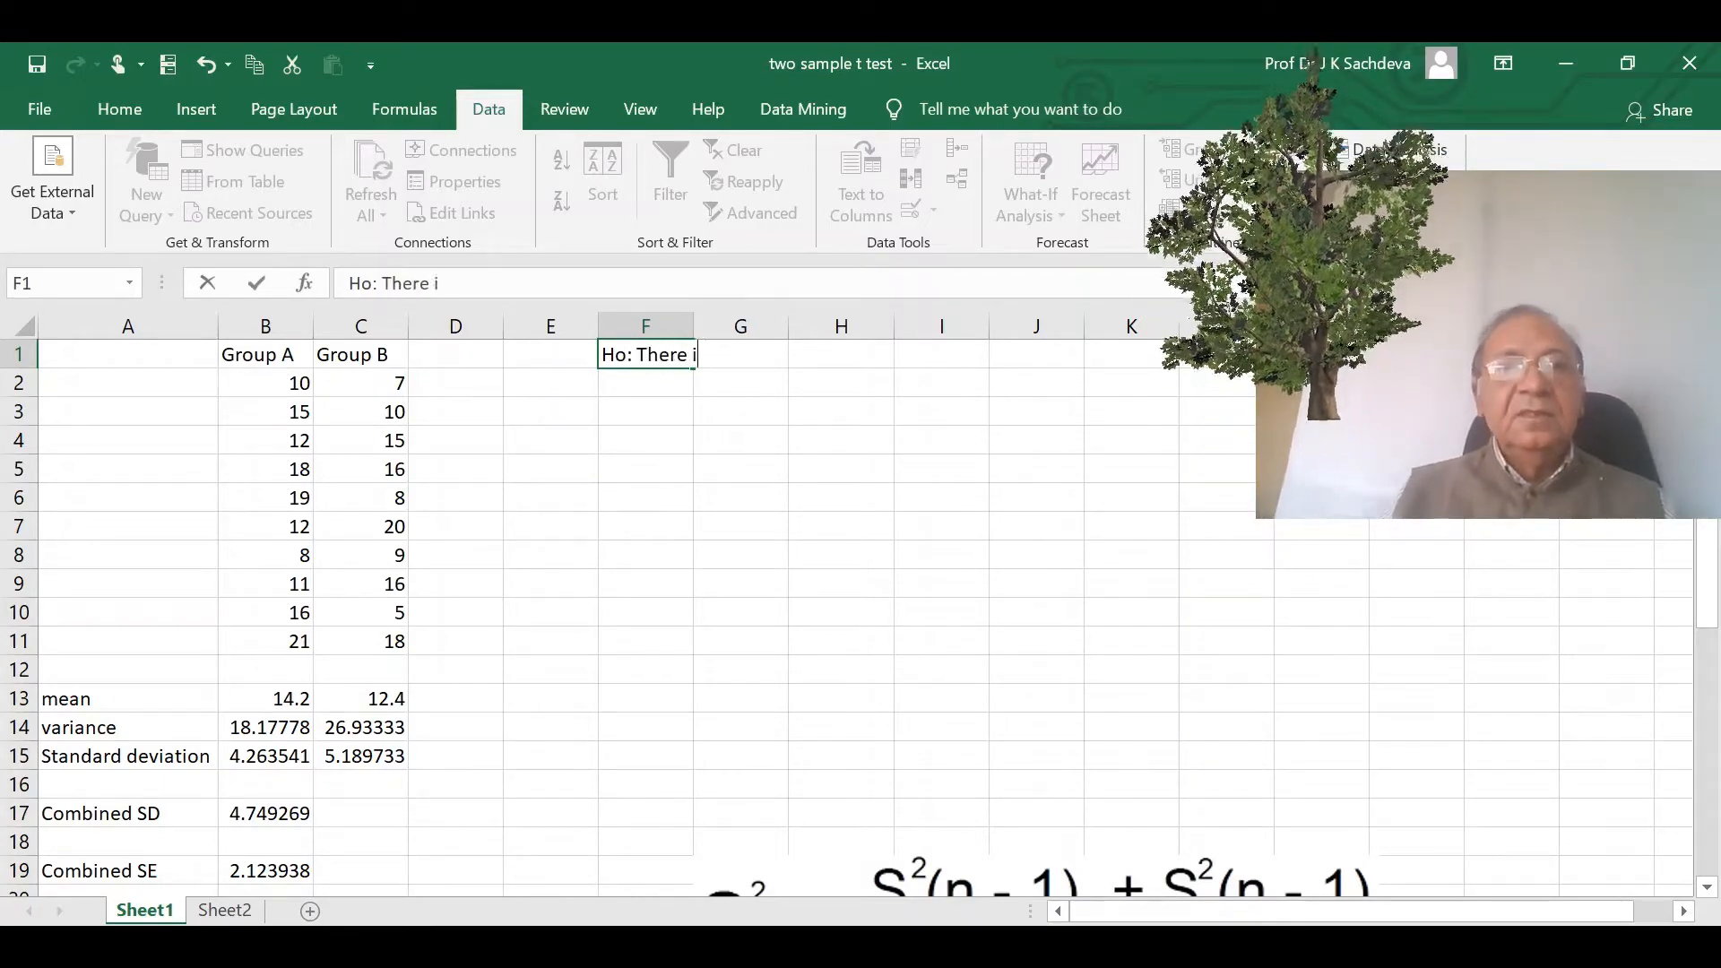
pyautogui.write('s m')
pyautogui.press('BackSpace')
pyautogui.write('b')
pyautogui.press('BackSpace')
pyautogui.write('n')
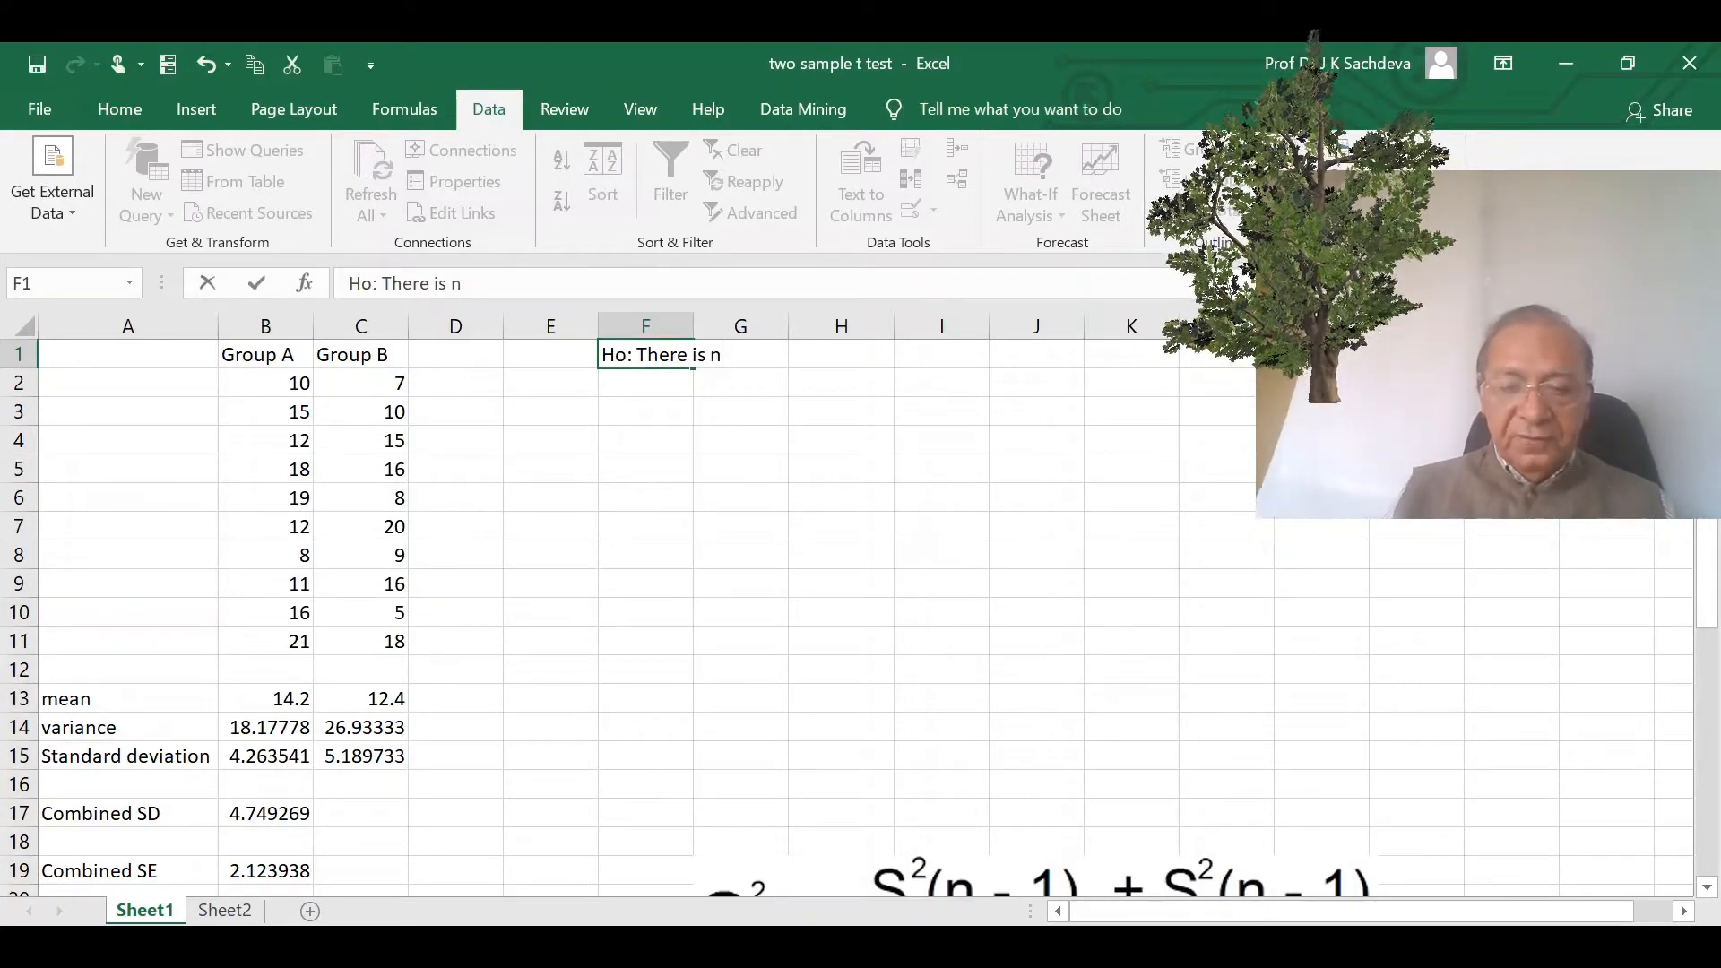
pyautogui.write('o differenc')
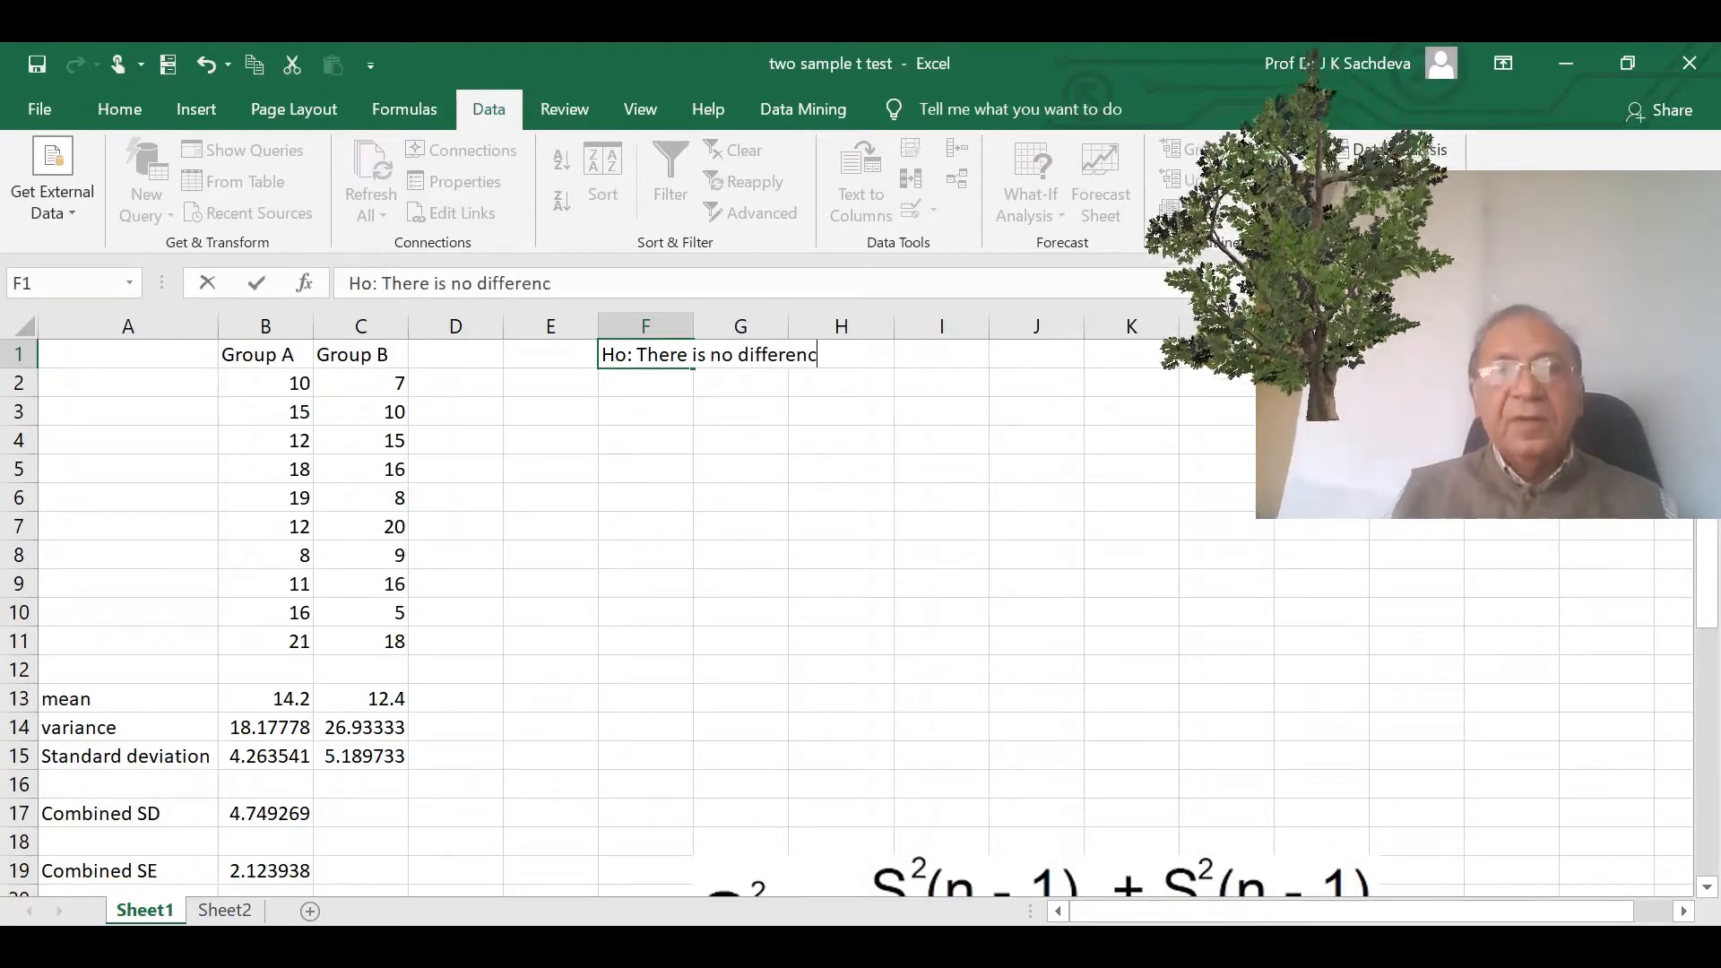
pyautogui.write('e or d= 0')
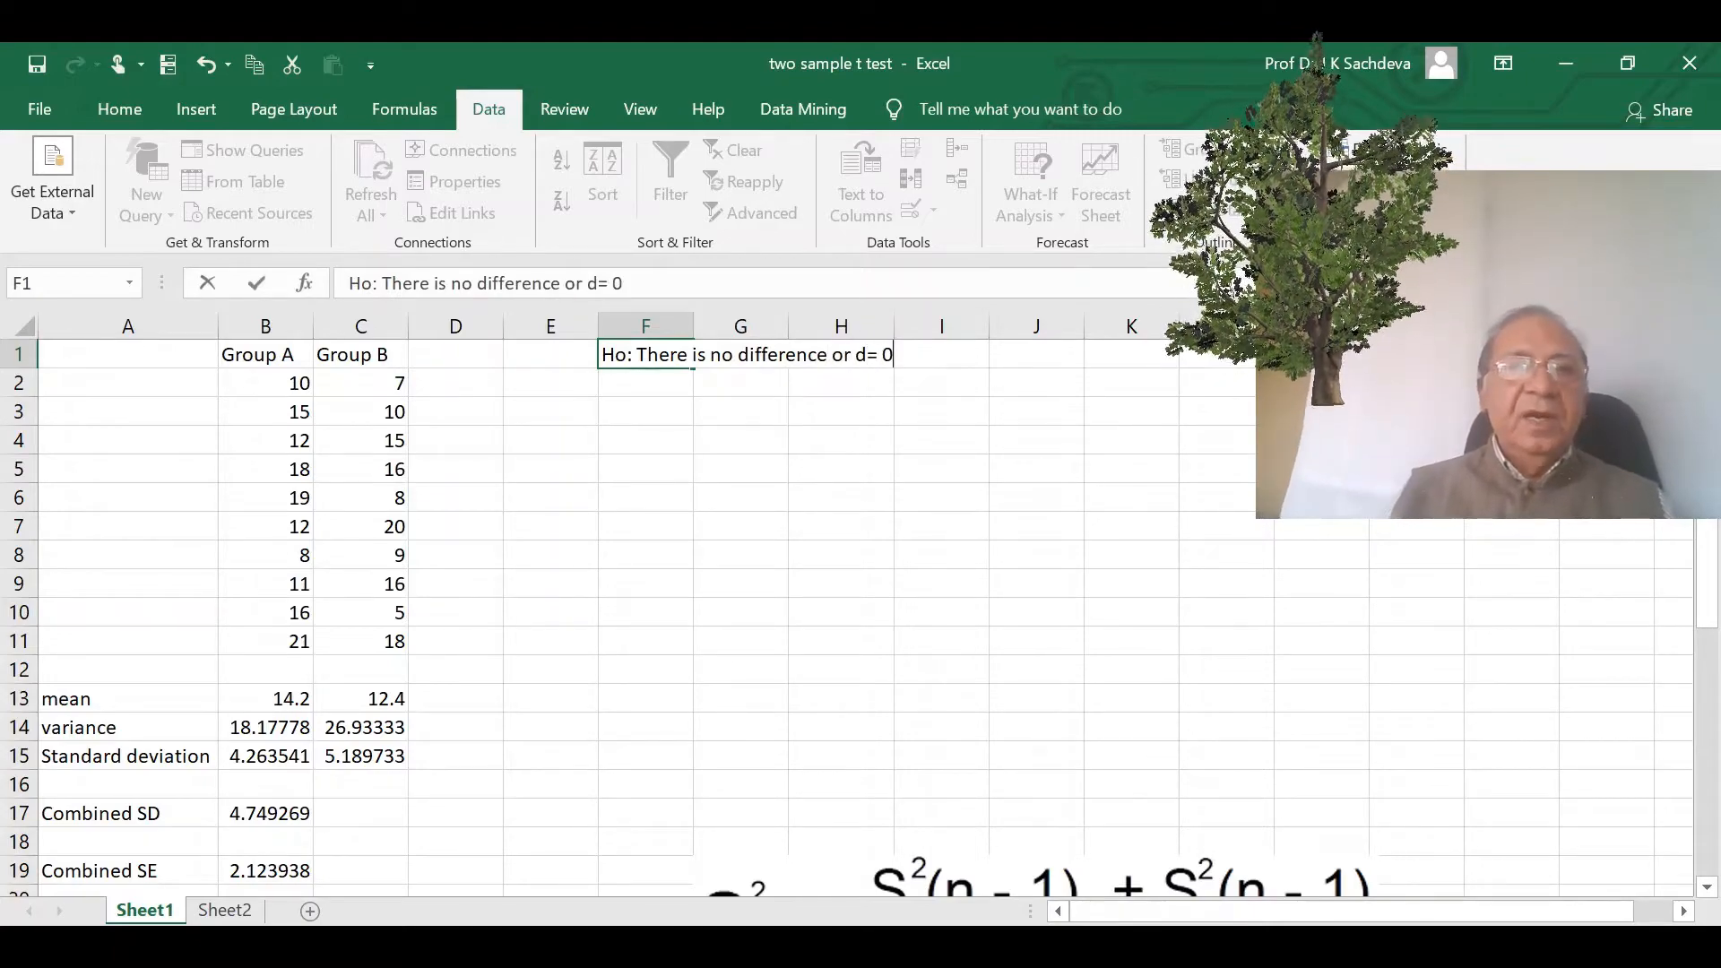
# - Write the alternative hypothesis "H1 = There is a difference or d # 0" in cell F2, below the null hypothesis
pyautogui.click(622, 388)
pyautogui.write('H')
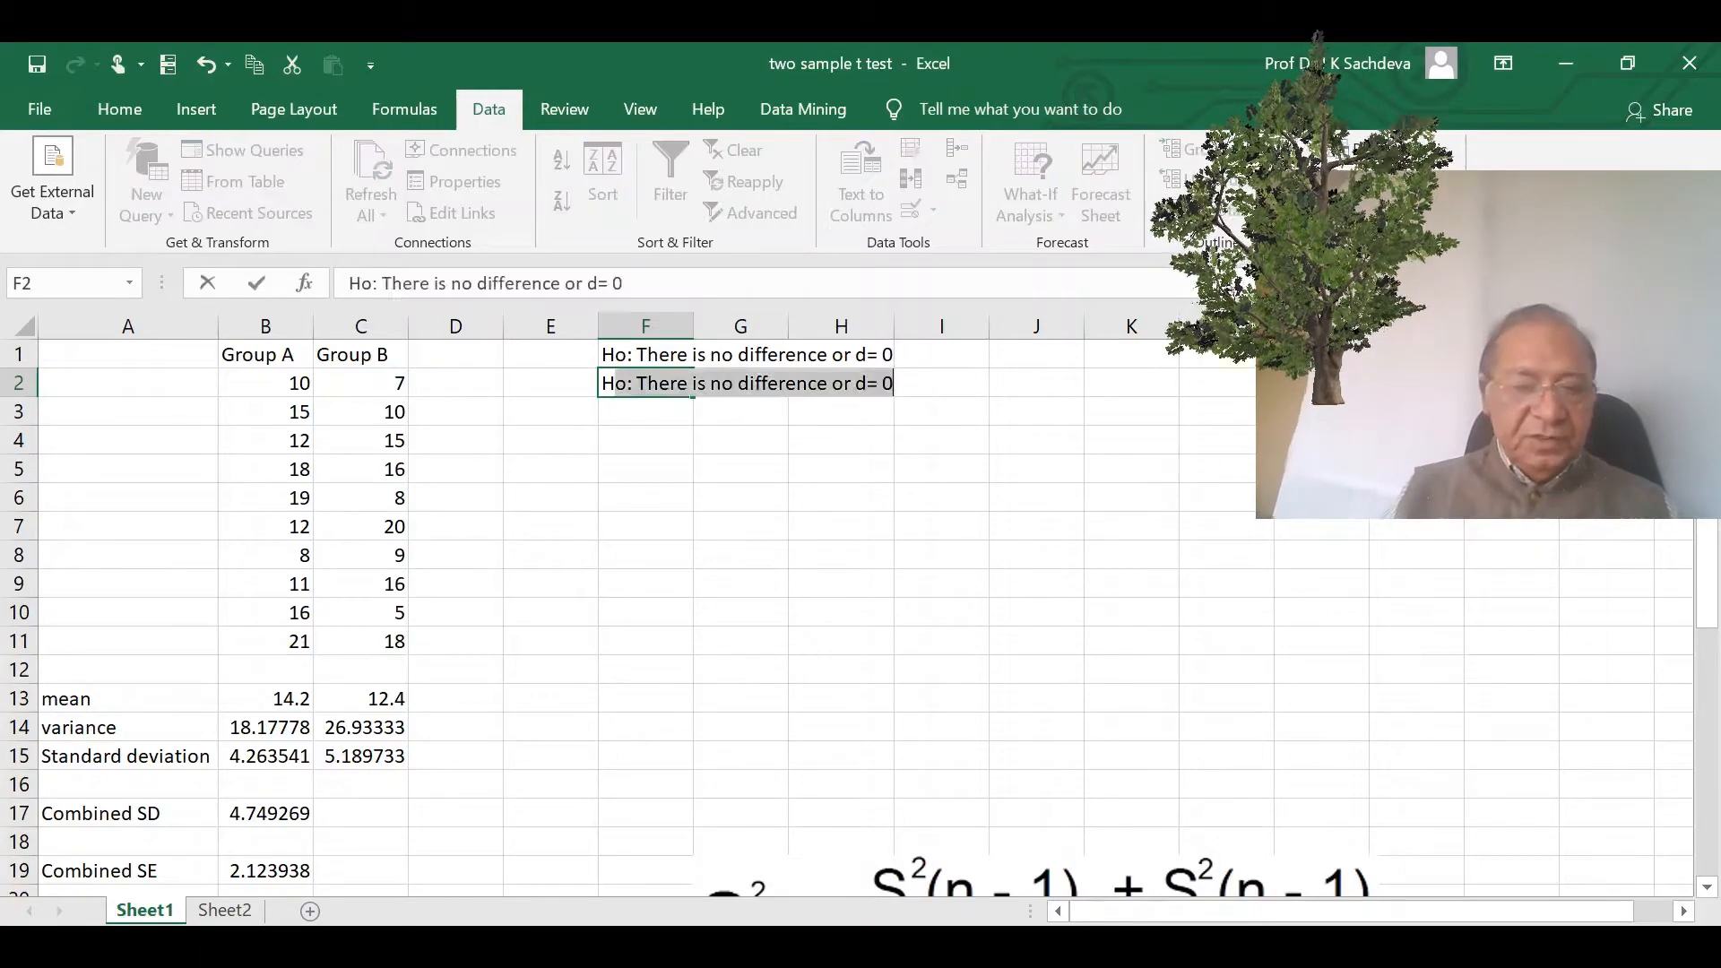
pyautogui.write('1 = There')
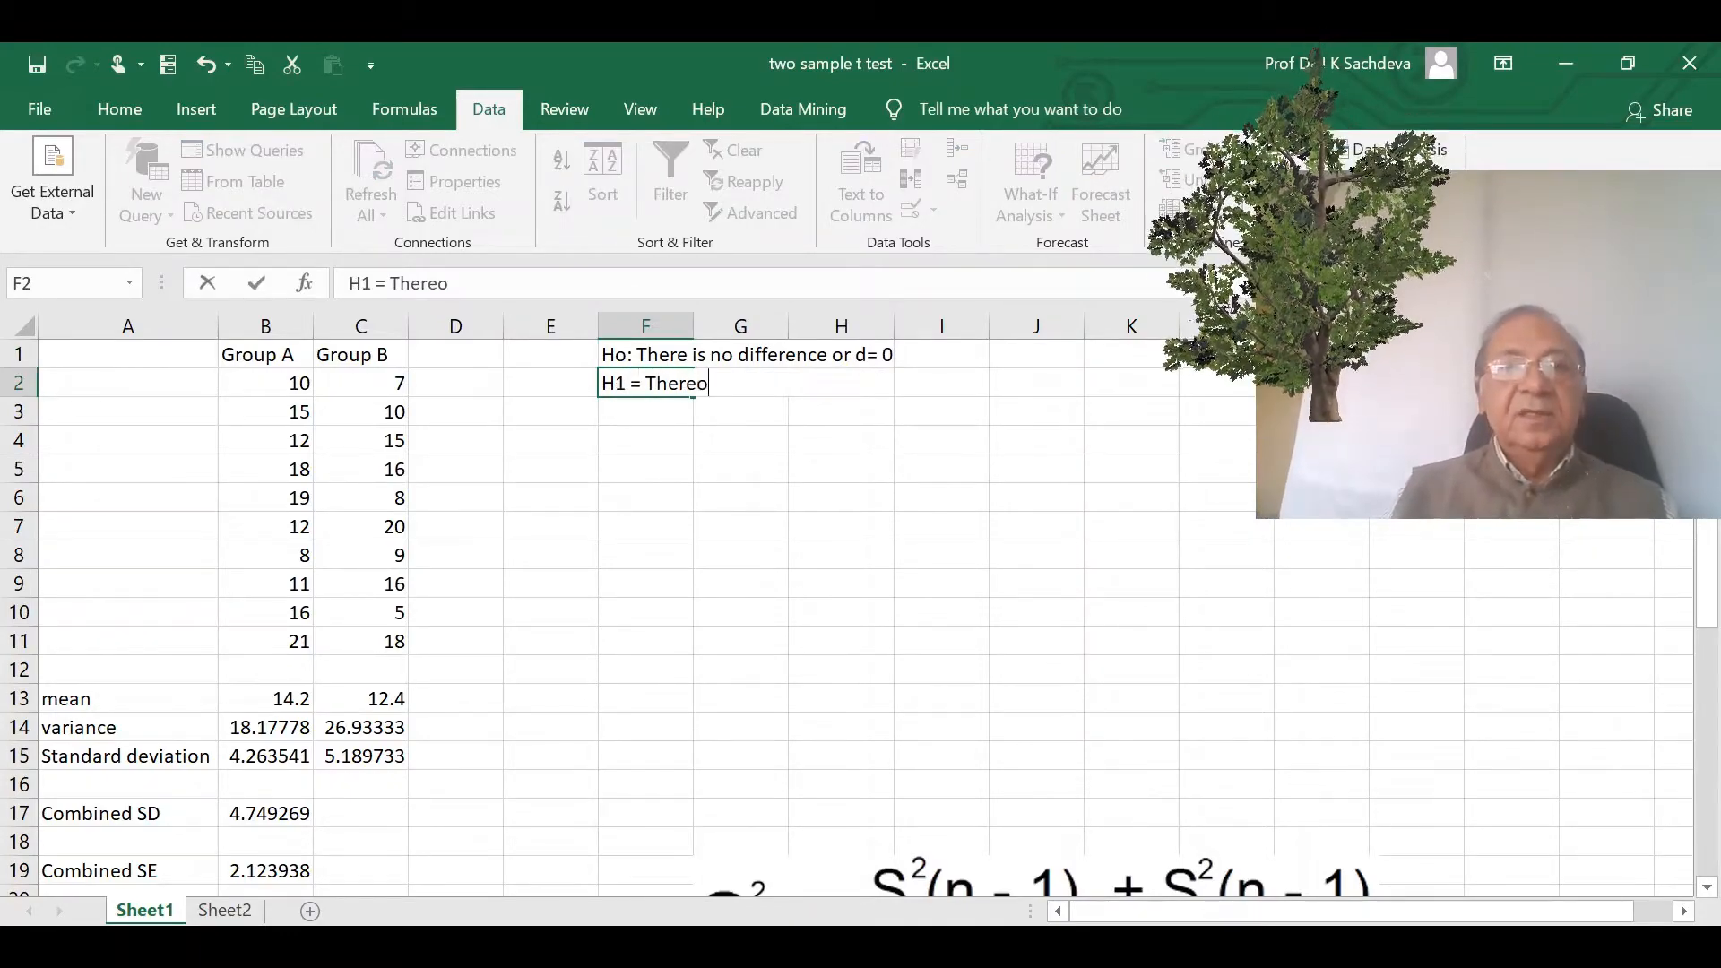
pyautogui.write(' is a')
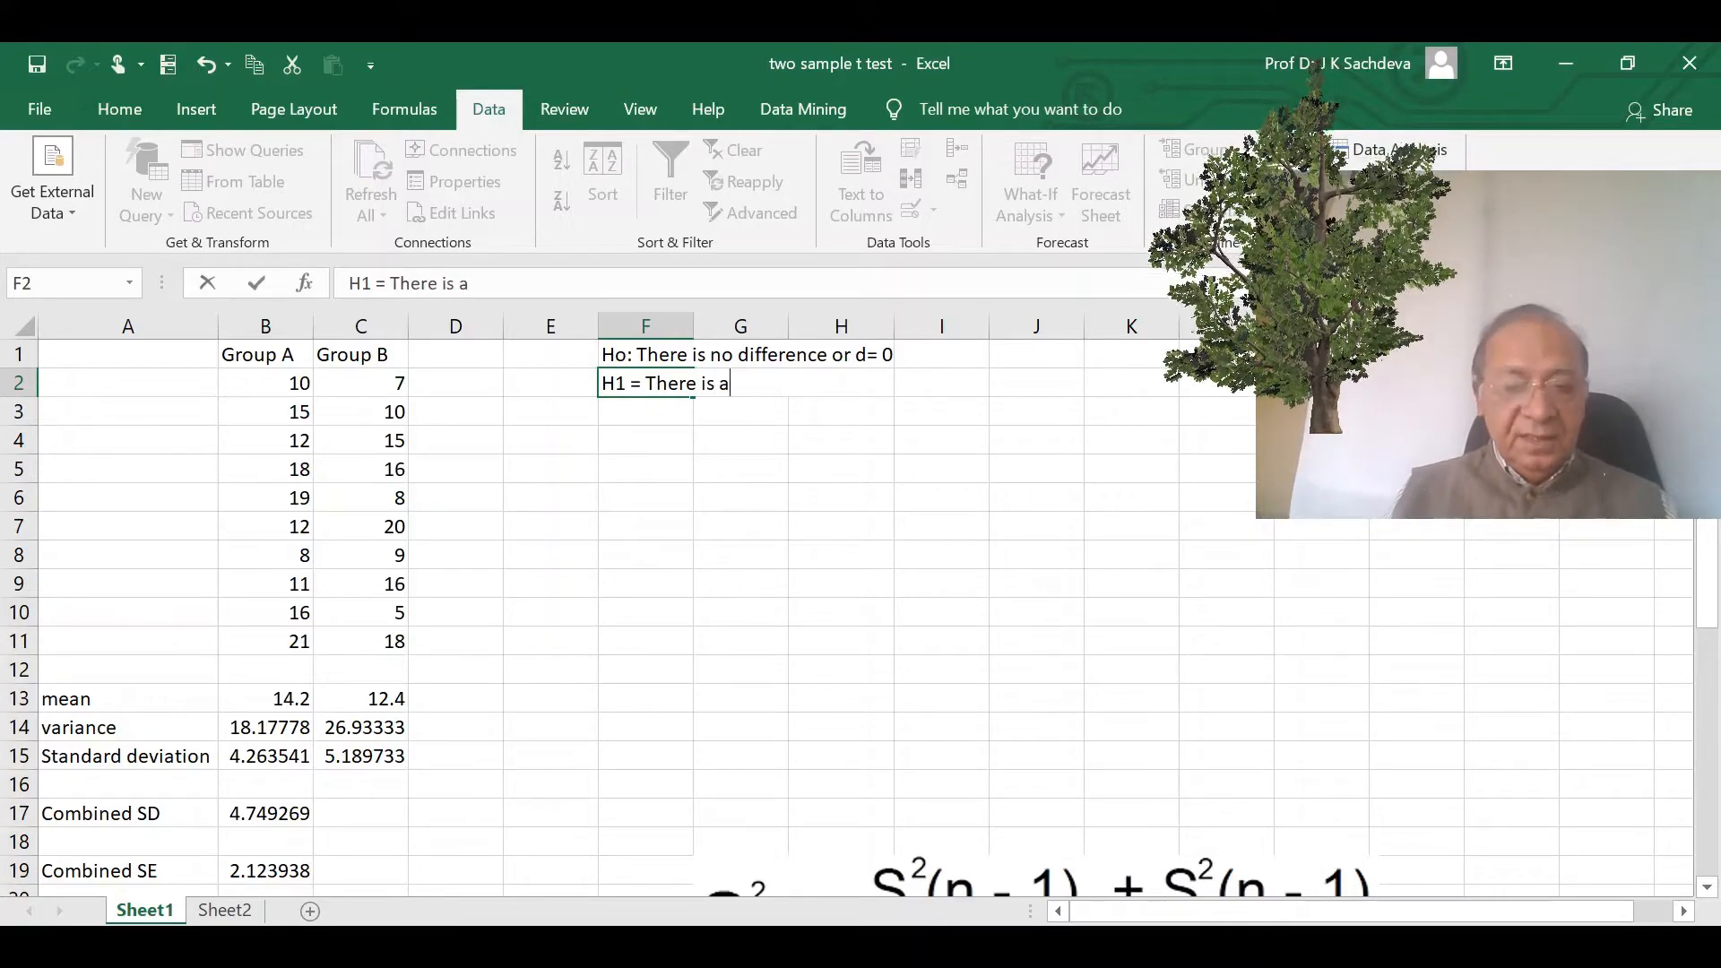
pyautogui.write(' difference')
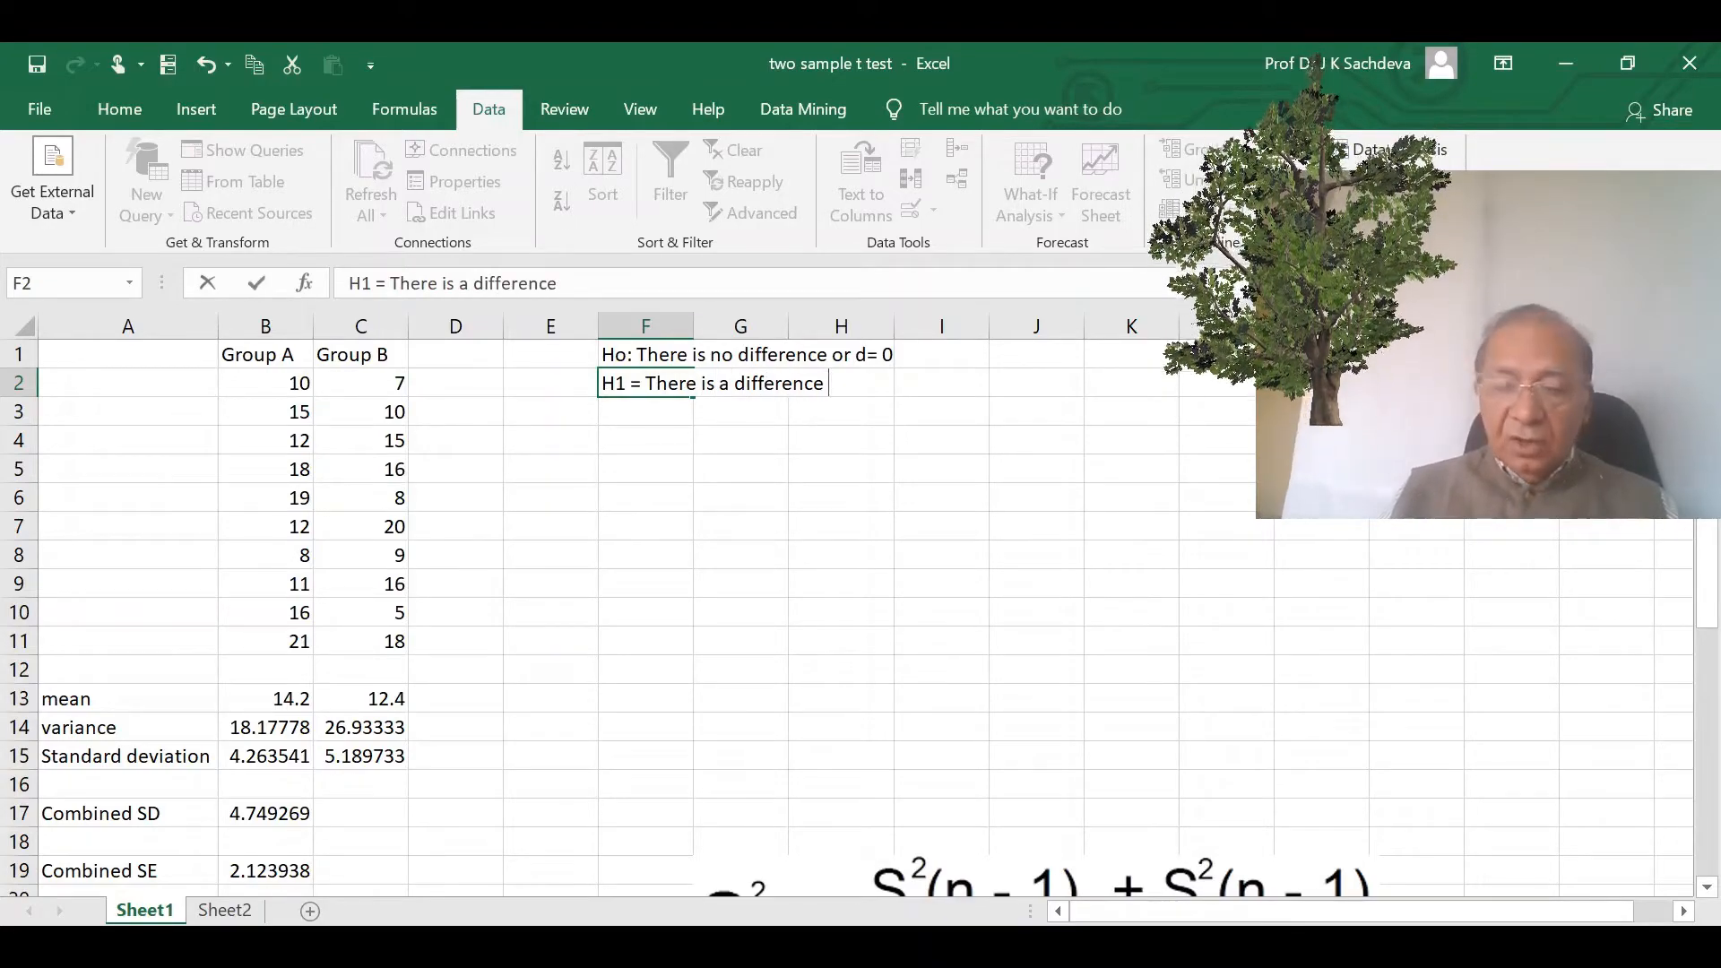
pyautogui.write(' or d ')
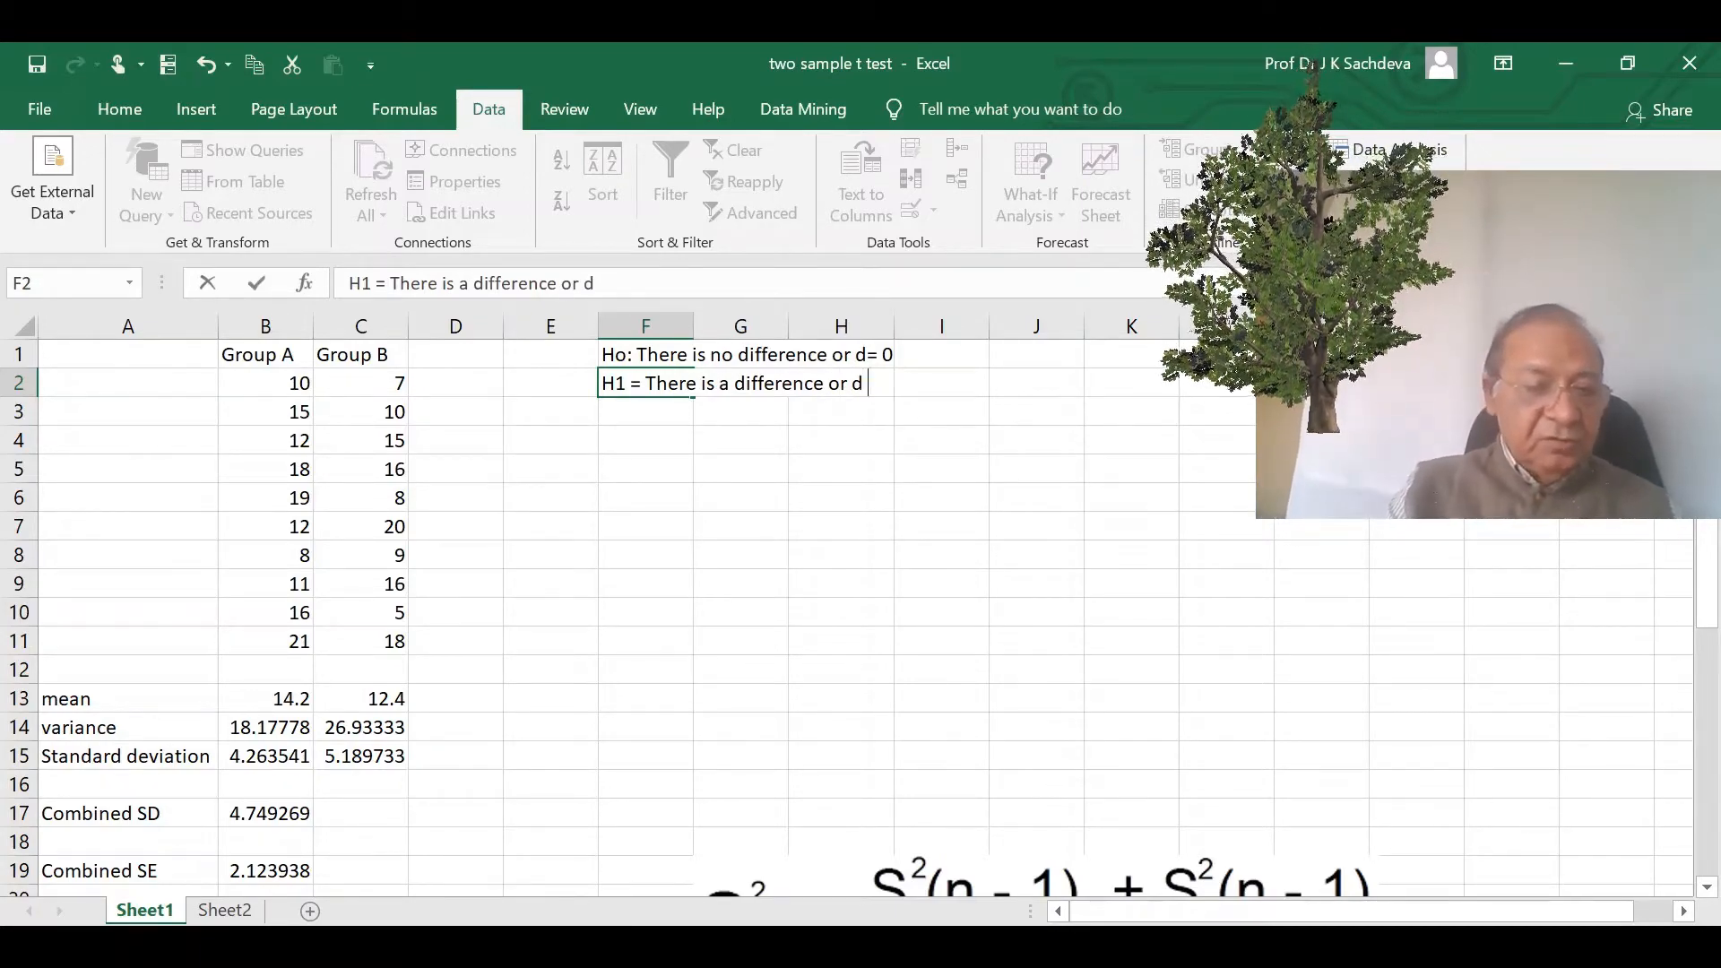
pyautogui.write('# 0')
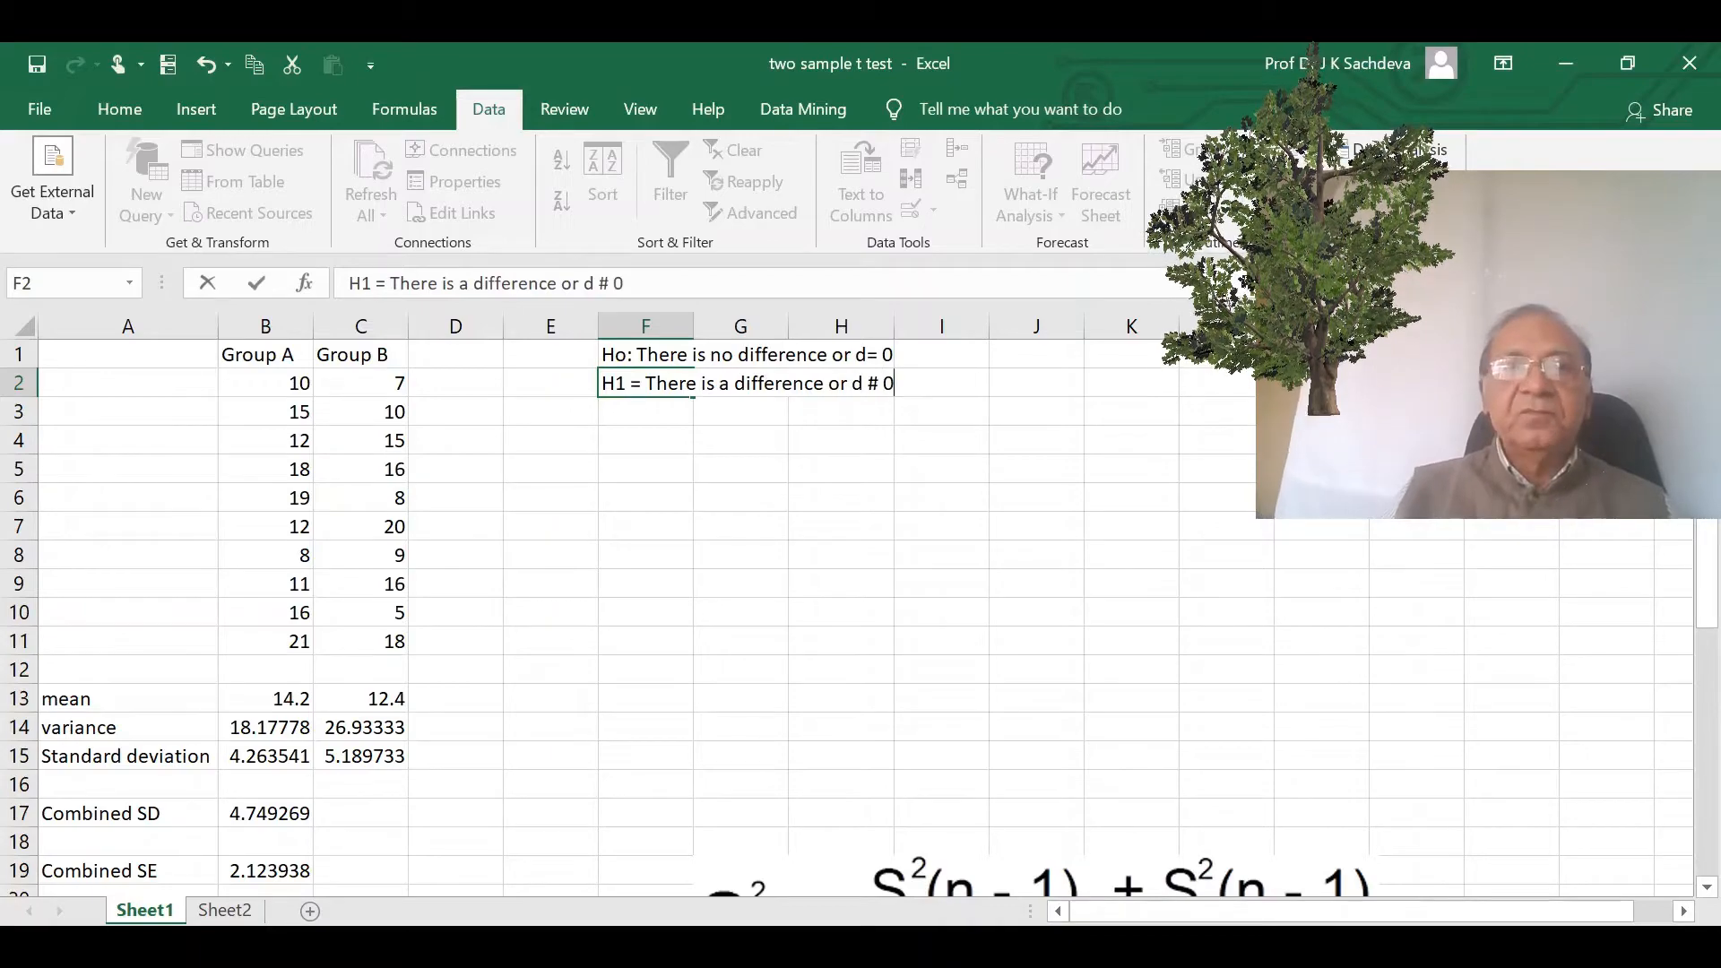
pyautogui.scroll(-1, 680, 574)
pyautogui.scroll(1, 655, 638)
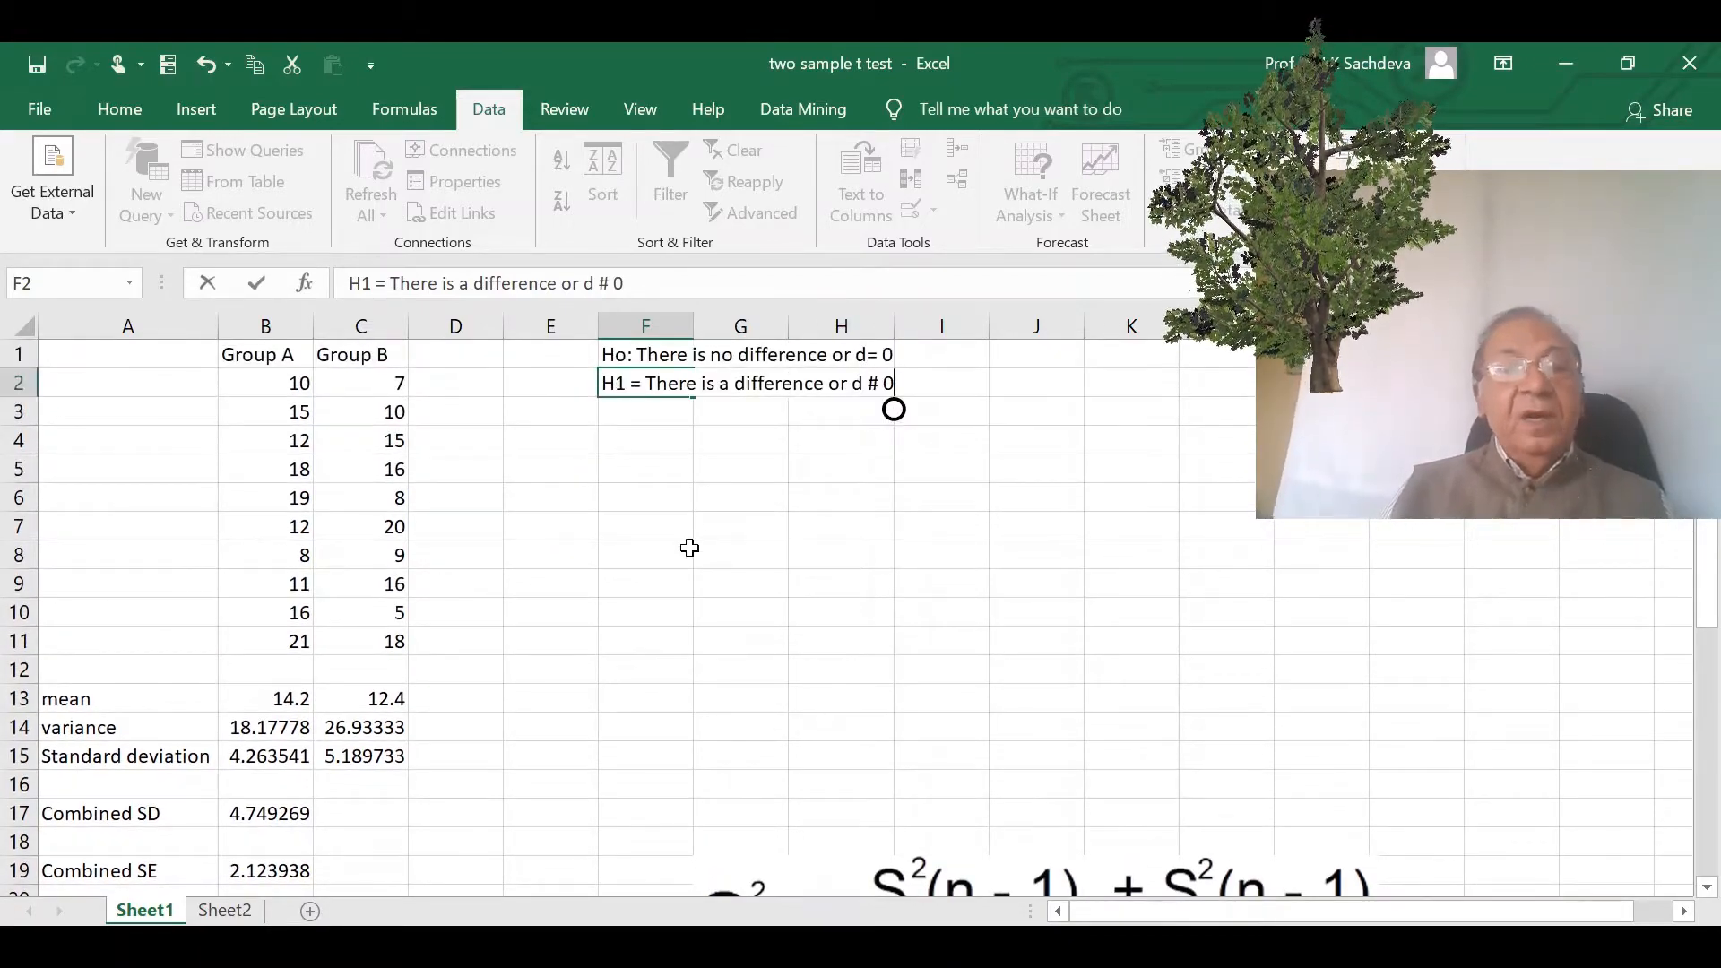
# - Write the note "The above set of hypotheses means two tails" in cell F4, below the two hypotheses
pyautogui.click(674, 431)
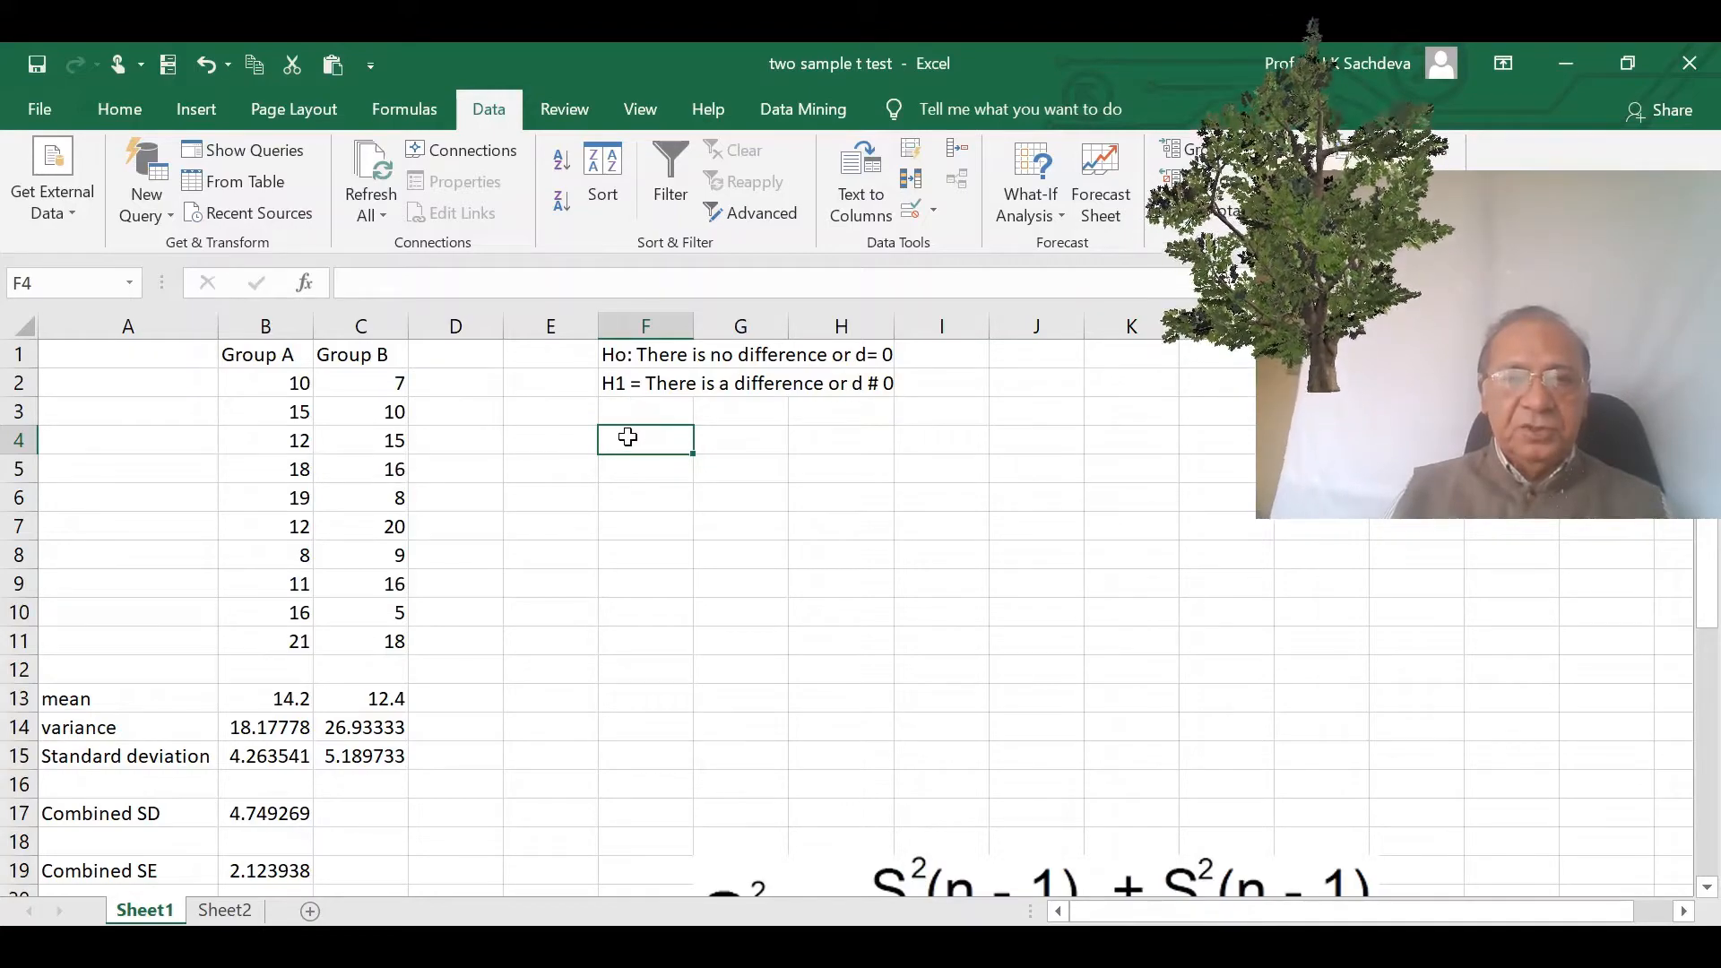
pyautogui.write('The ')
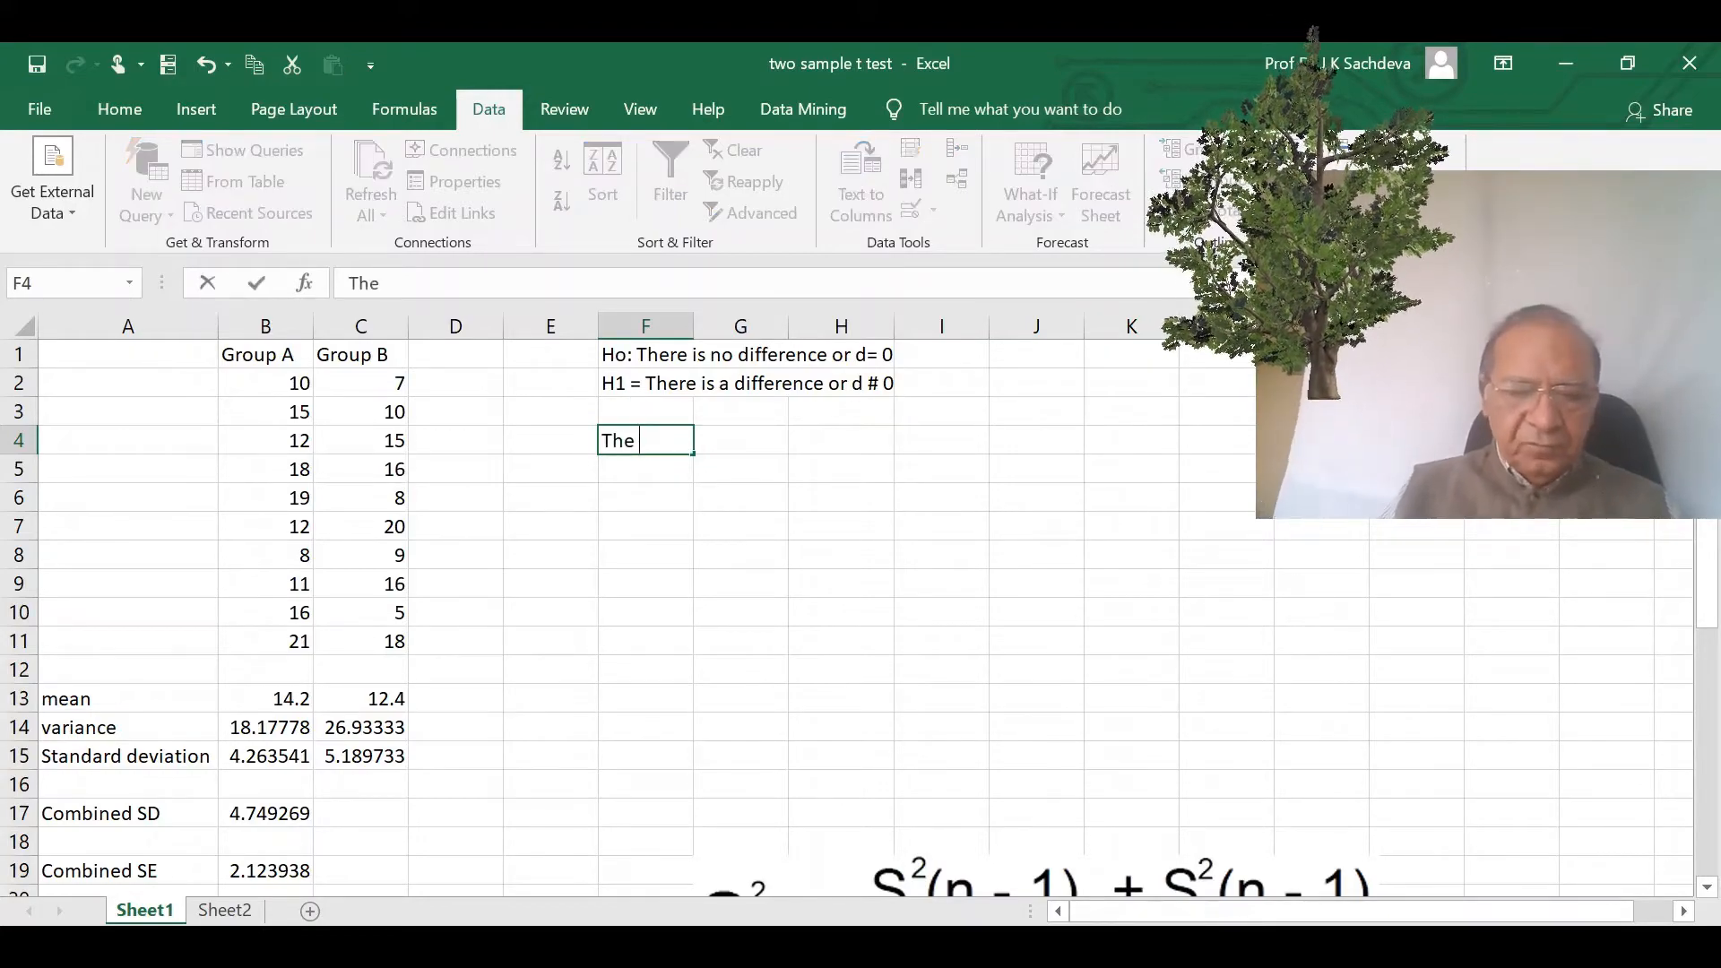
pyautogui.write('above set ')
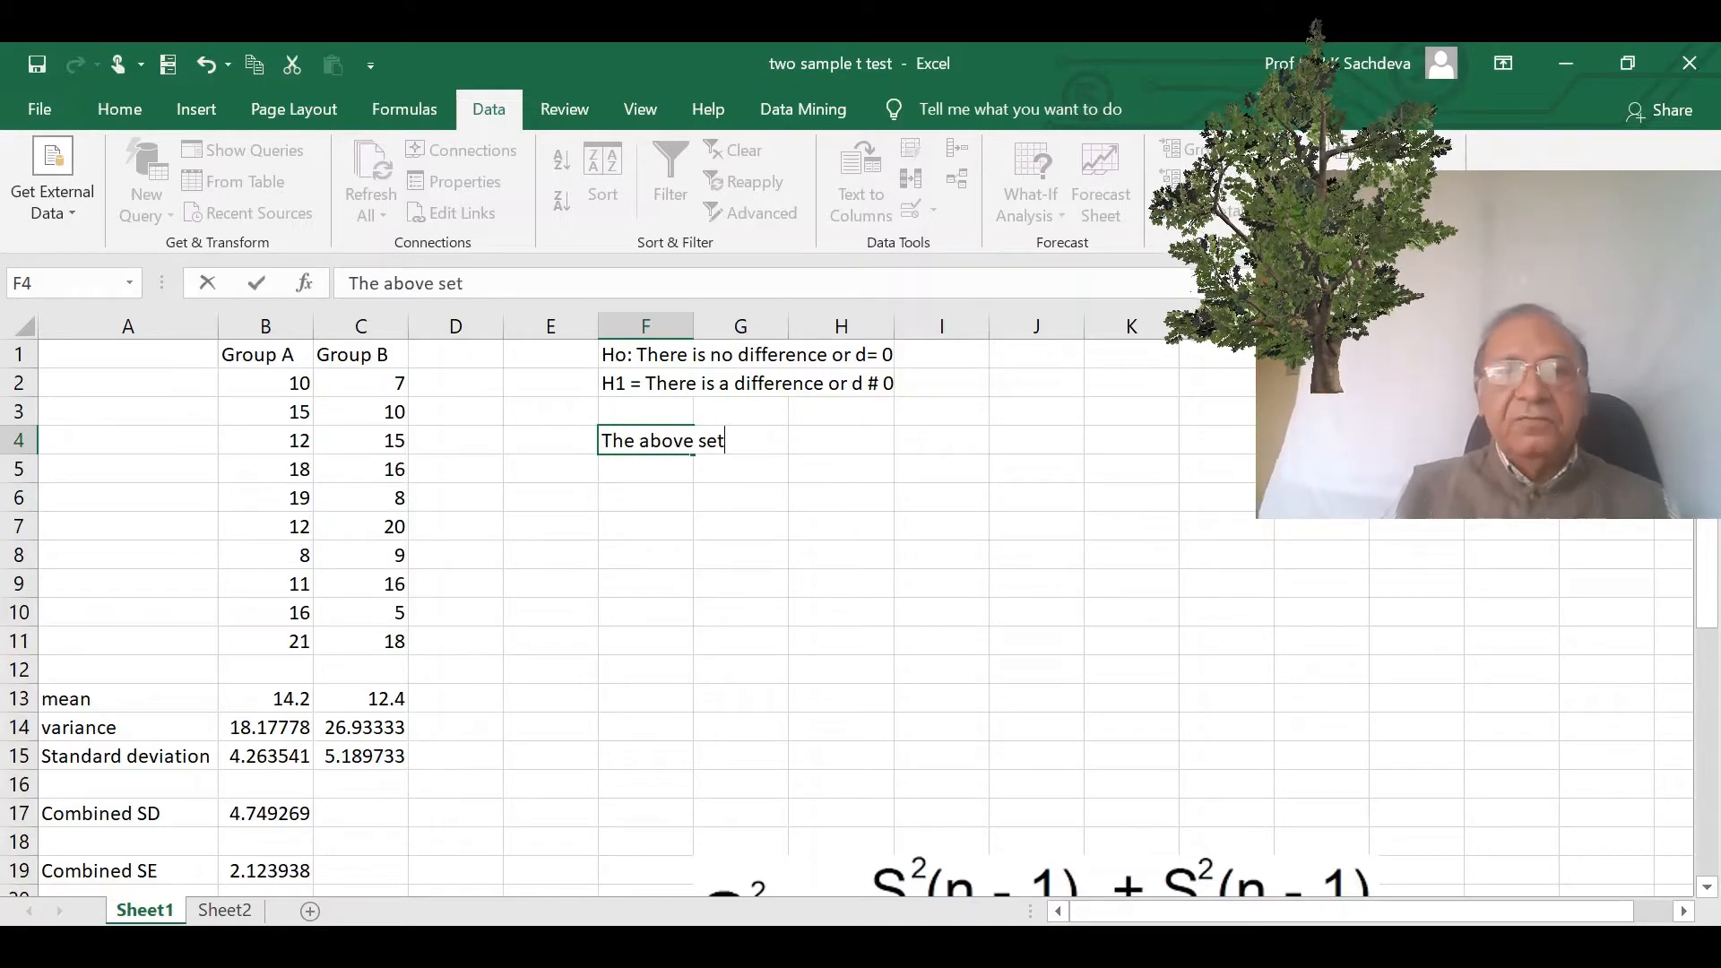
pyautogui.write('of h')
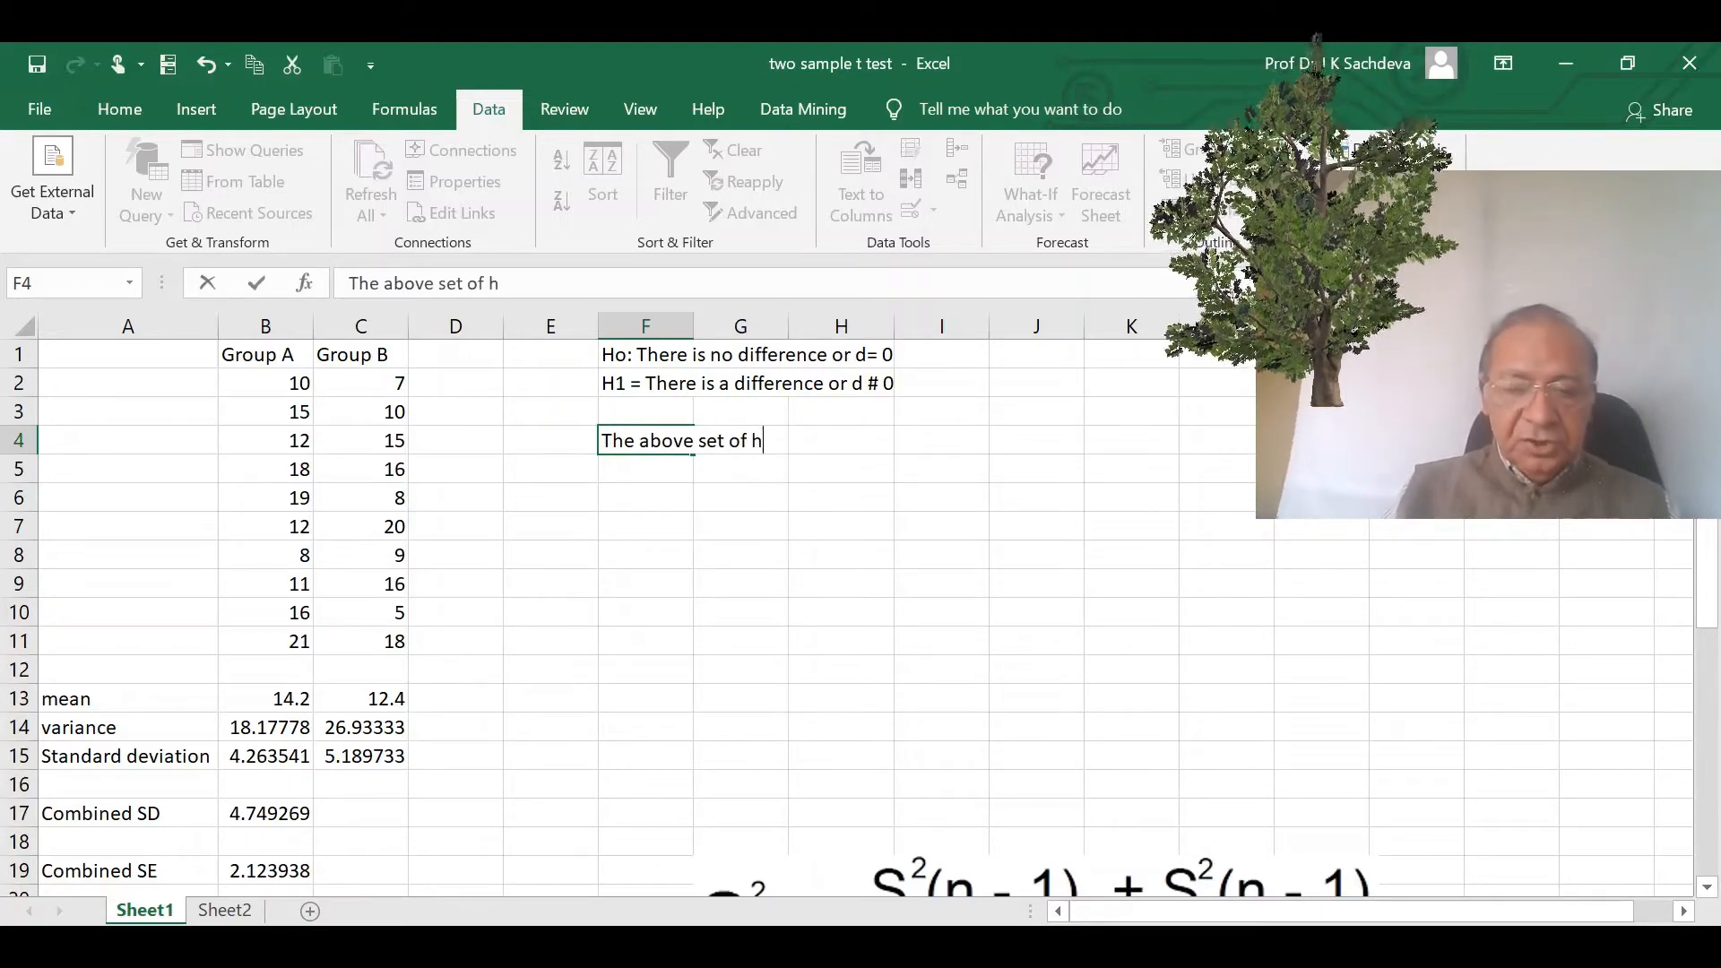
pyautogui.write('ypotheses ')
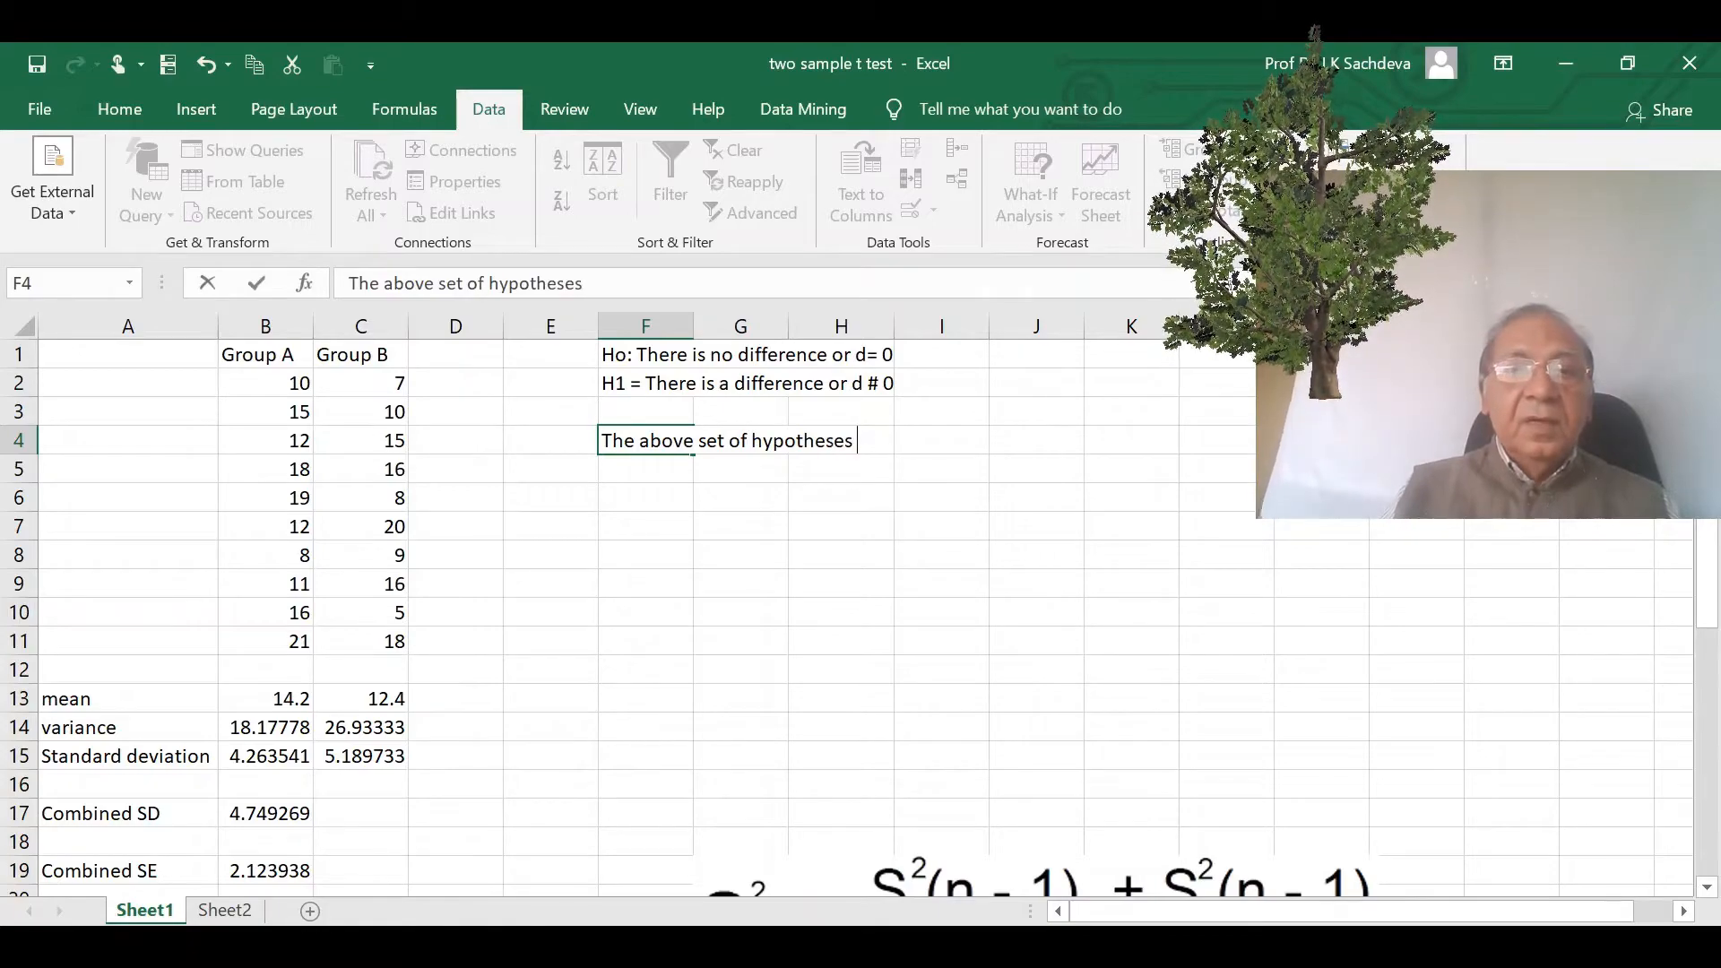
pyautogui.write('mean')
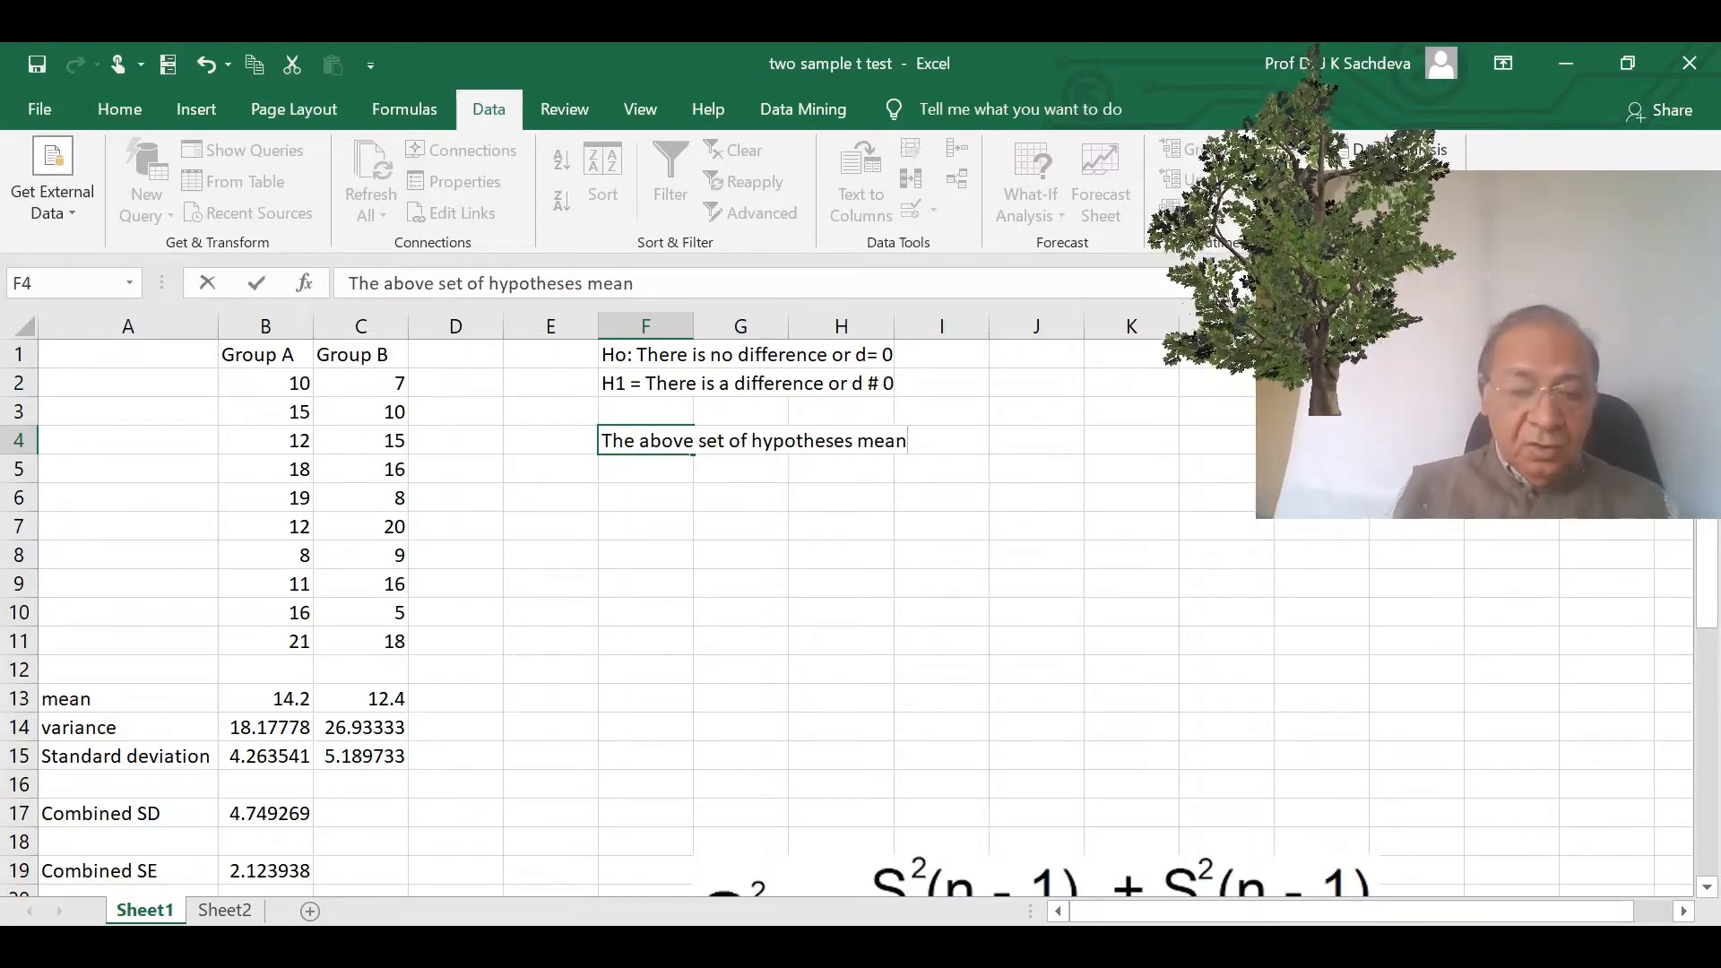
pyautogui.write('s two tails')
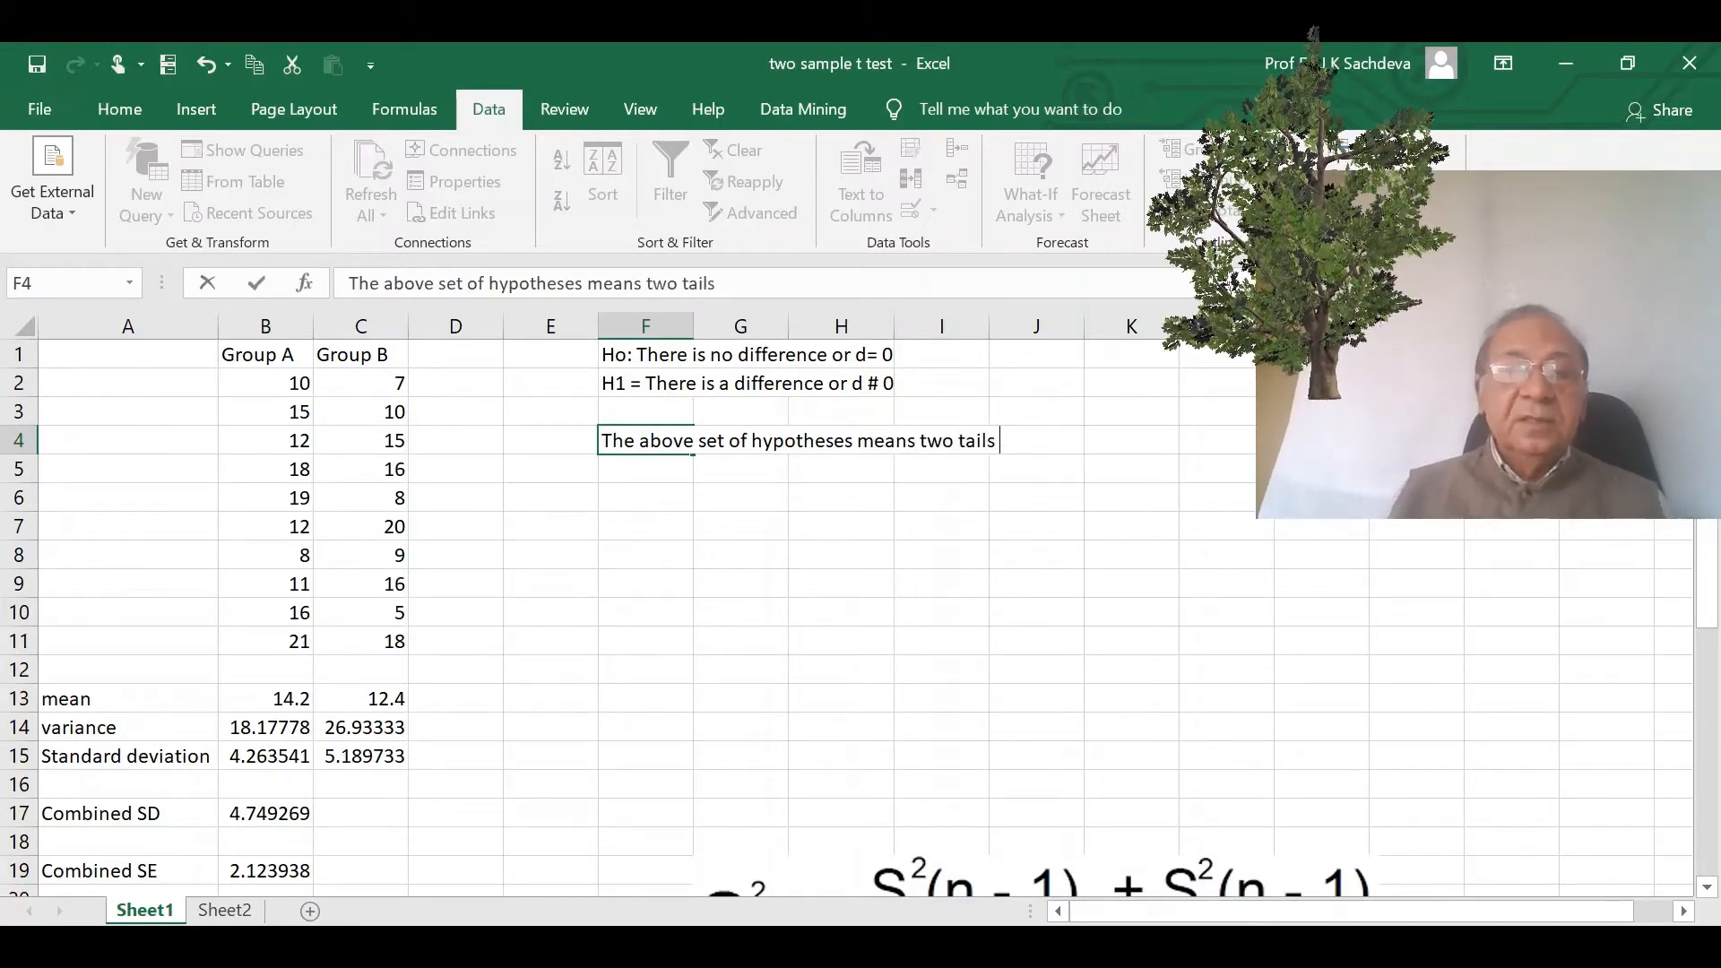
pyautogui.click(948, 533)
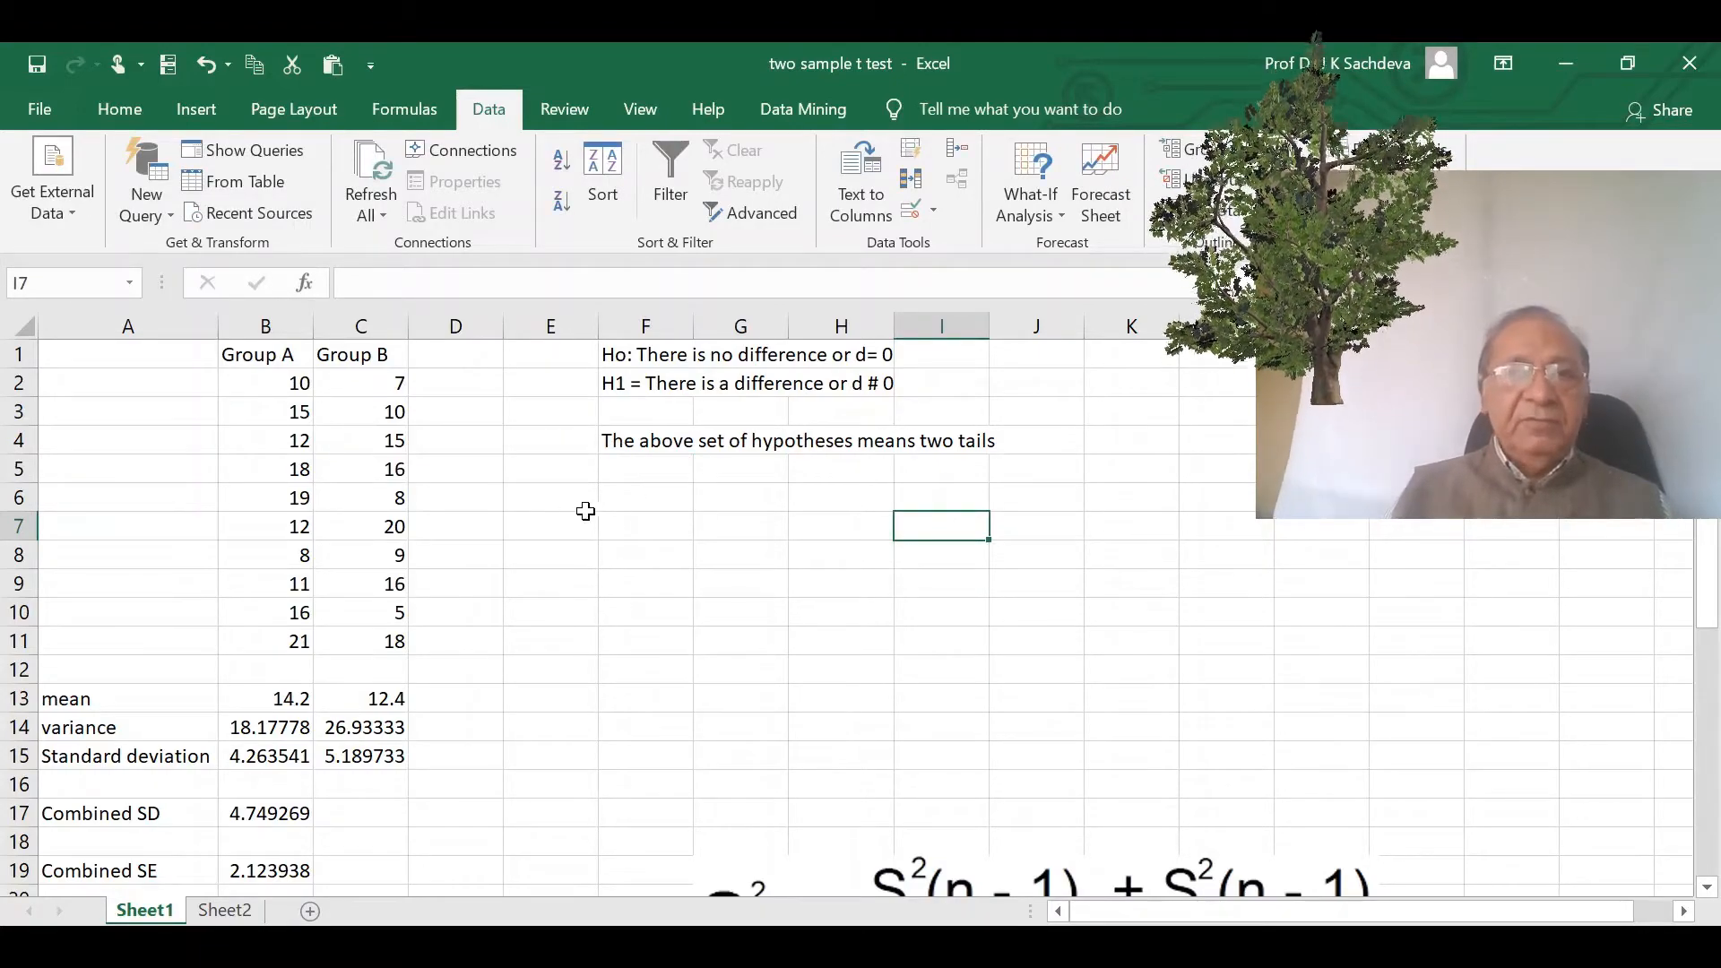
# - Enter the heading "If we wish one tail" in cell F6, two rows below the two-tails note
pyautogui.click(649, 502)
pyautogui.write('I')
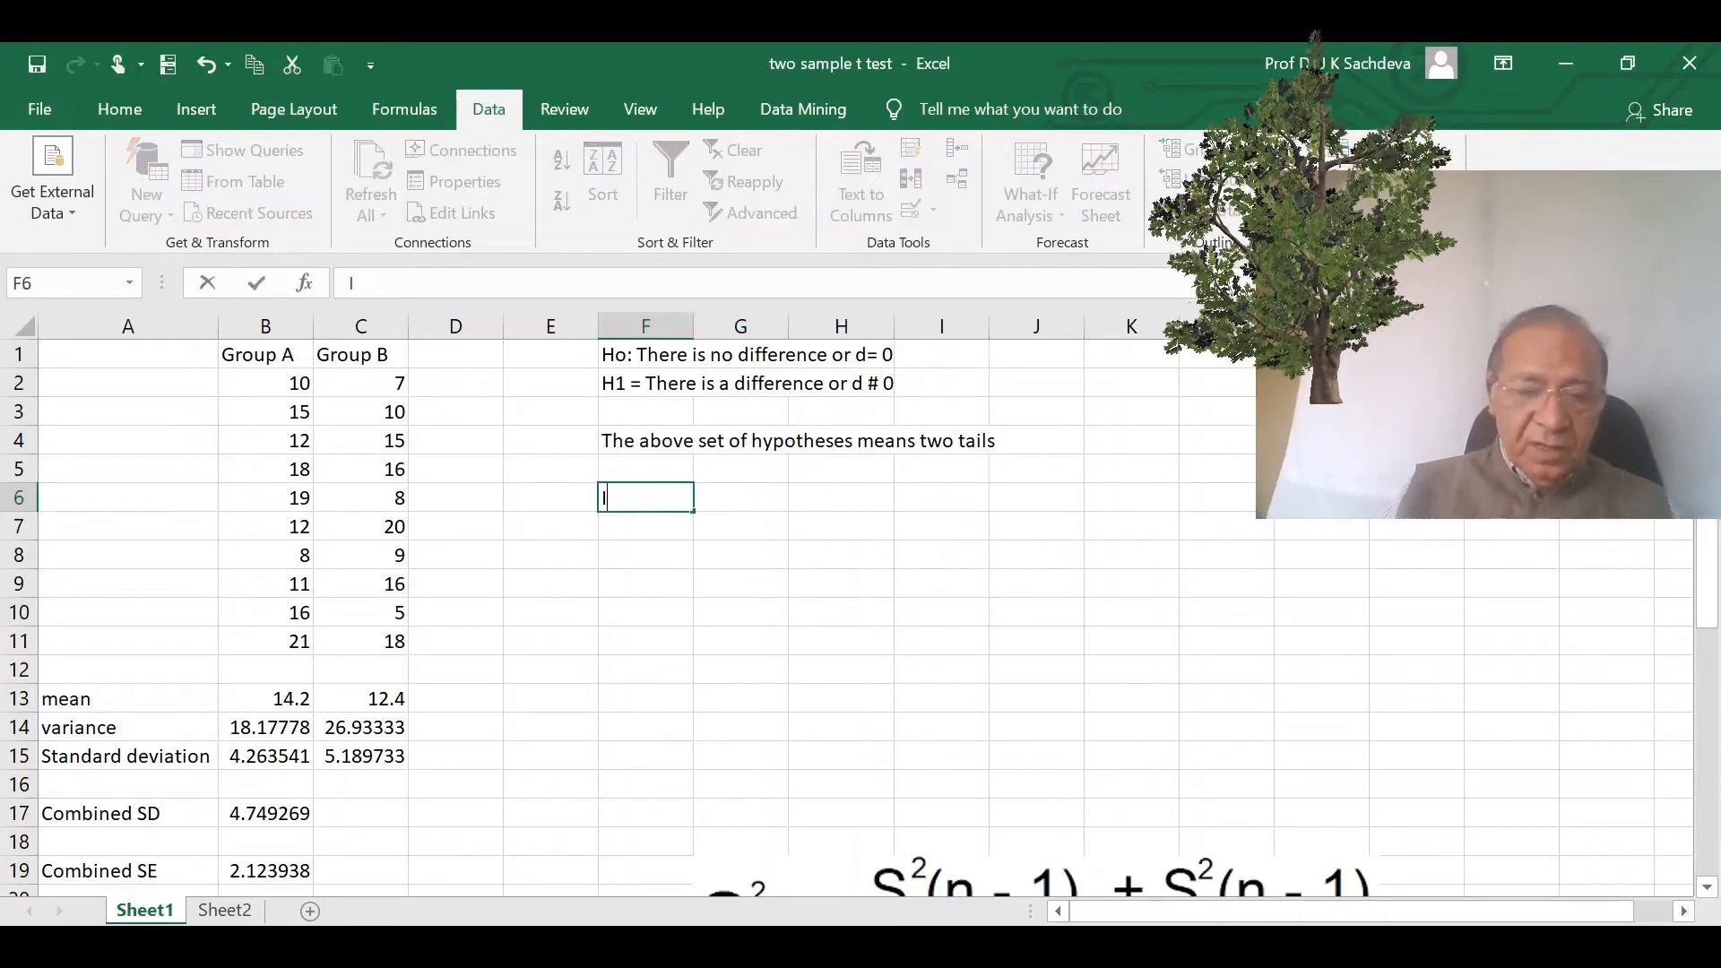
pyautogui.write('f we wish ')
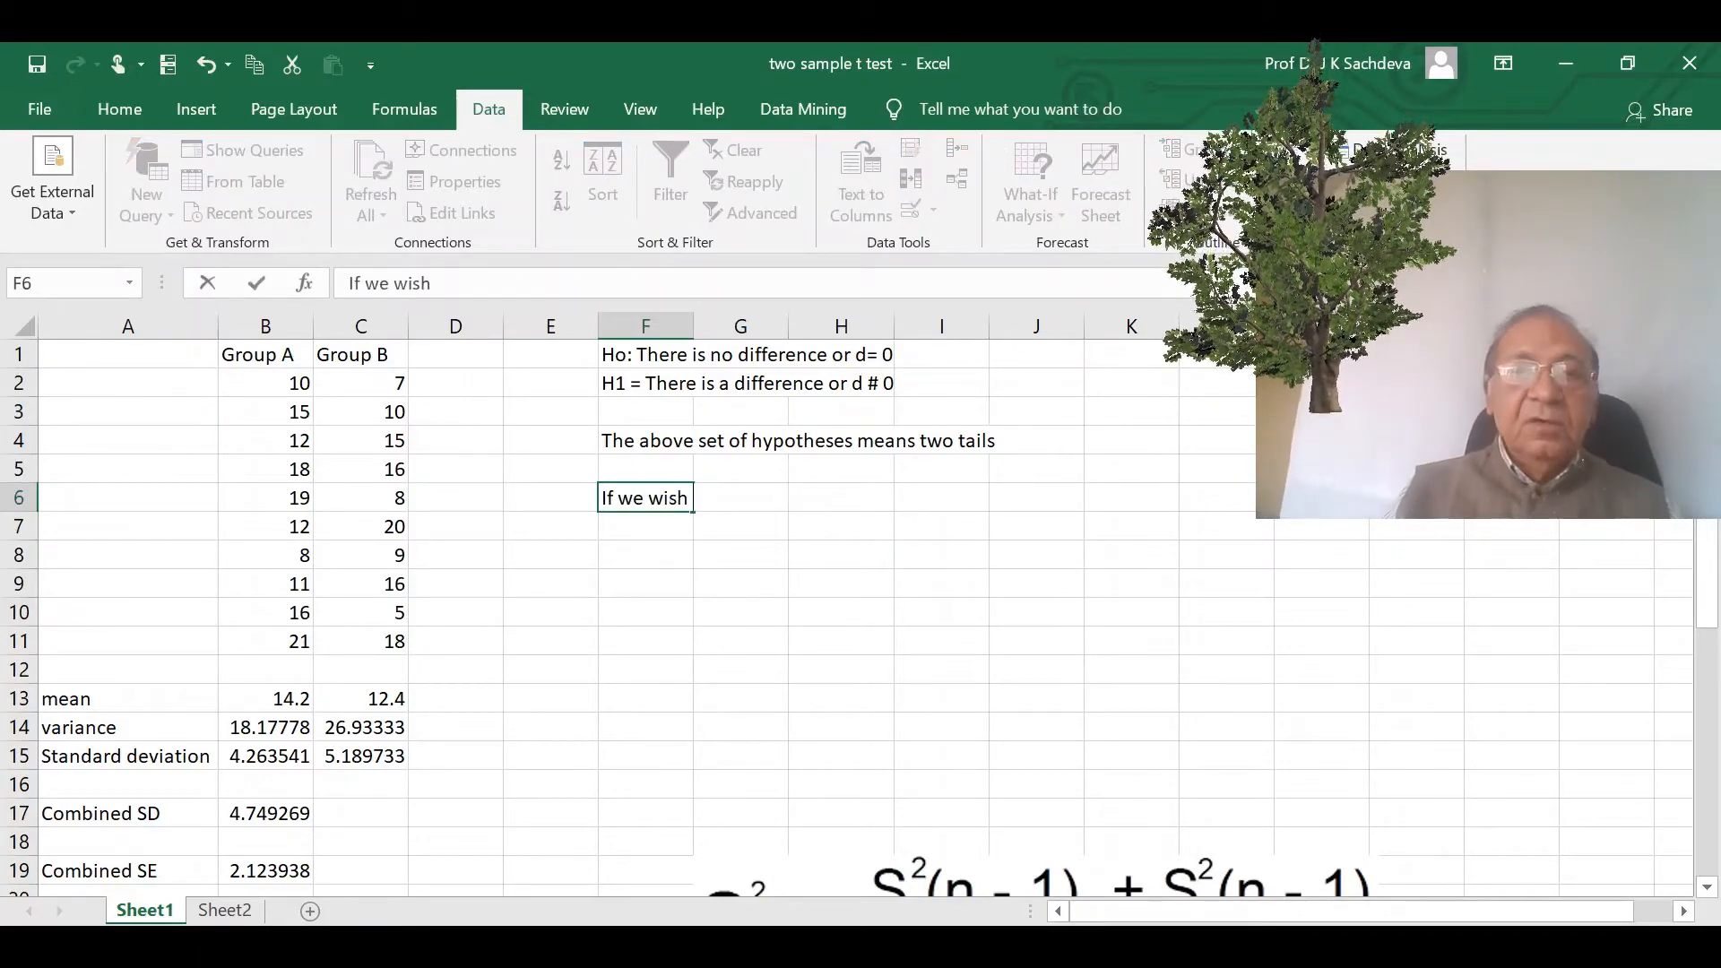
pyautogui.write('one tail')
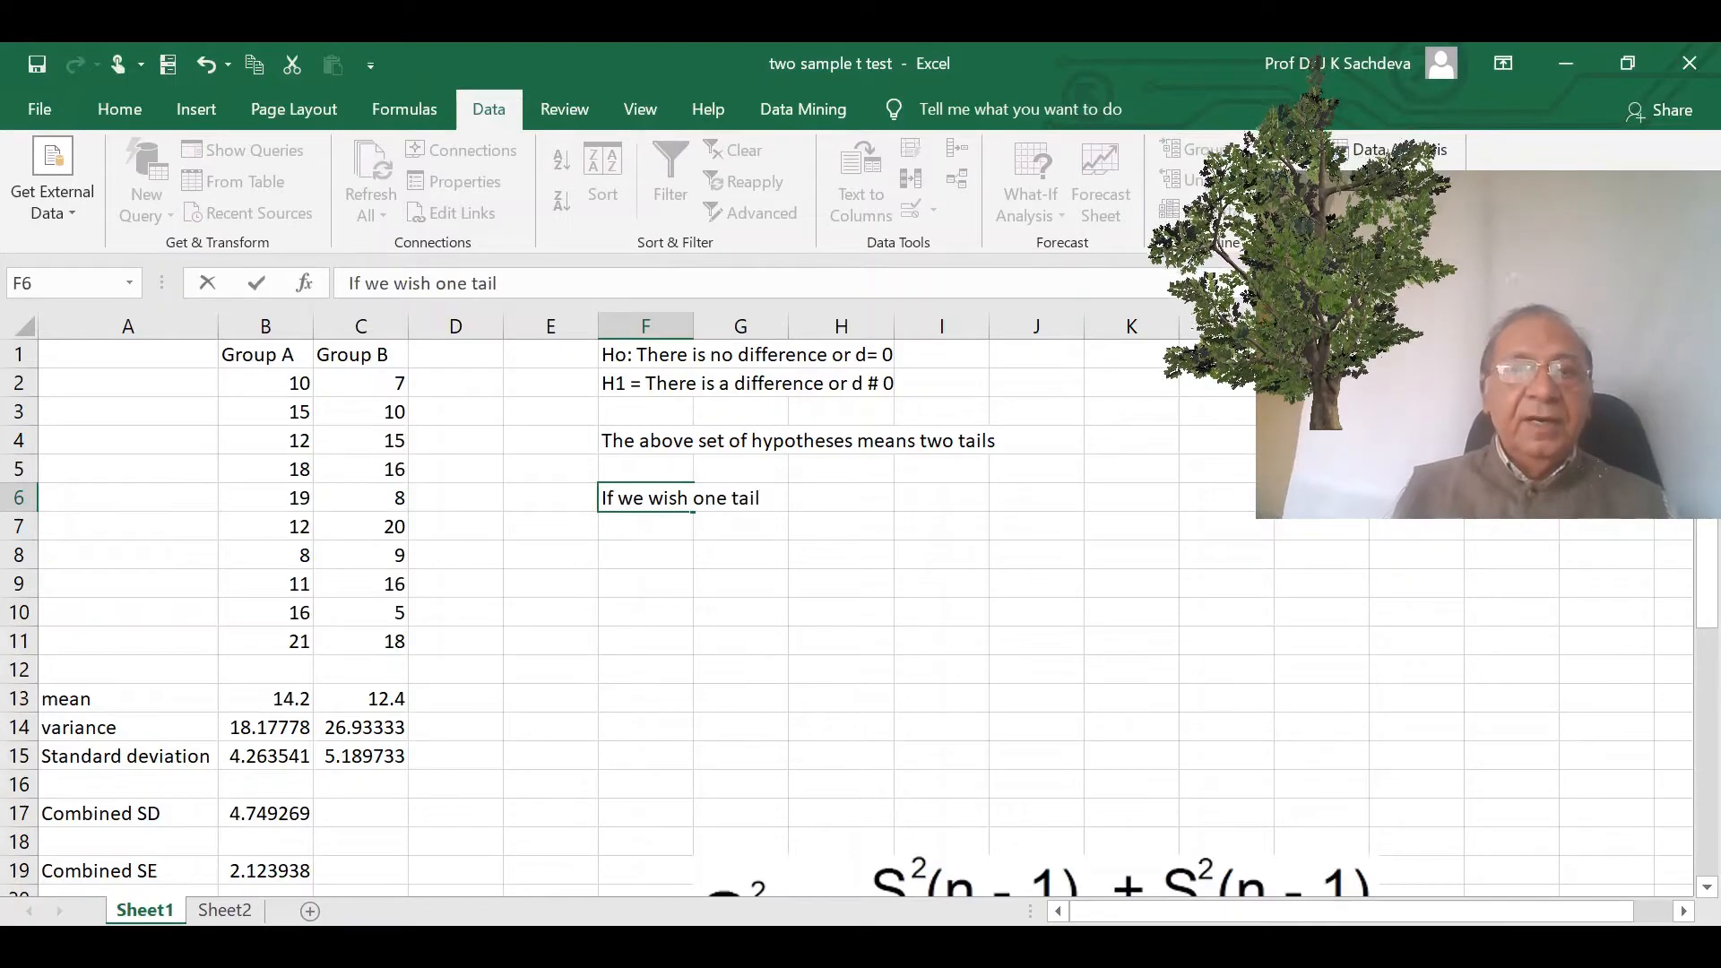
pyautogui.press('Return')
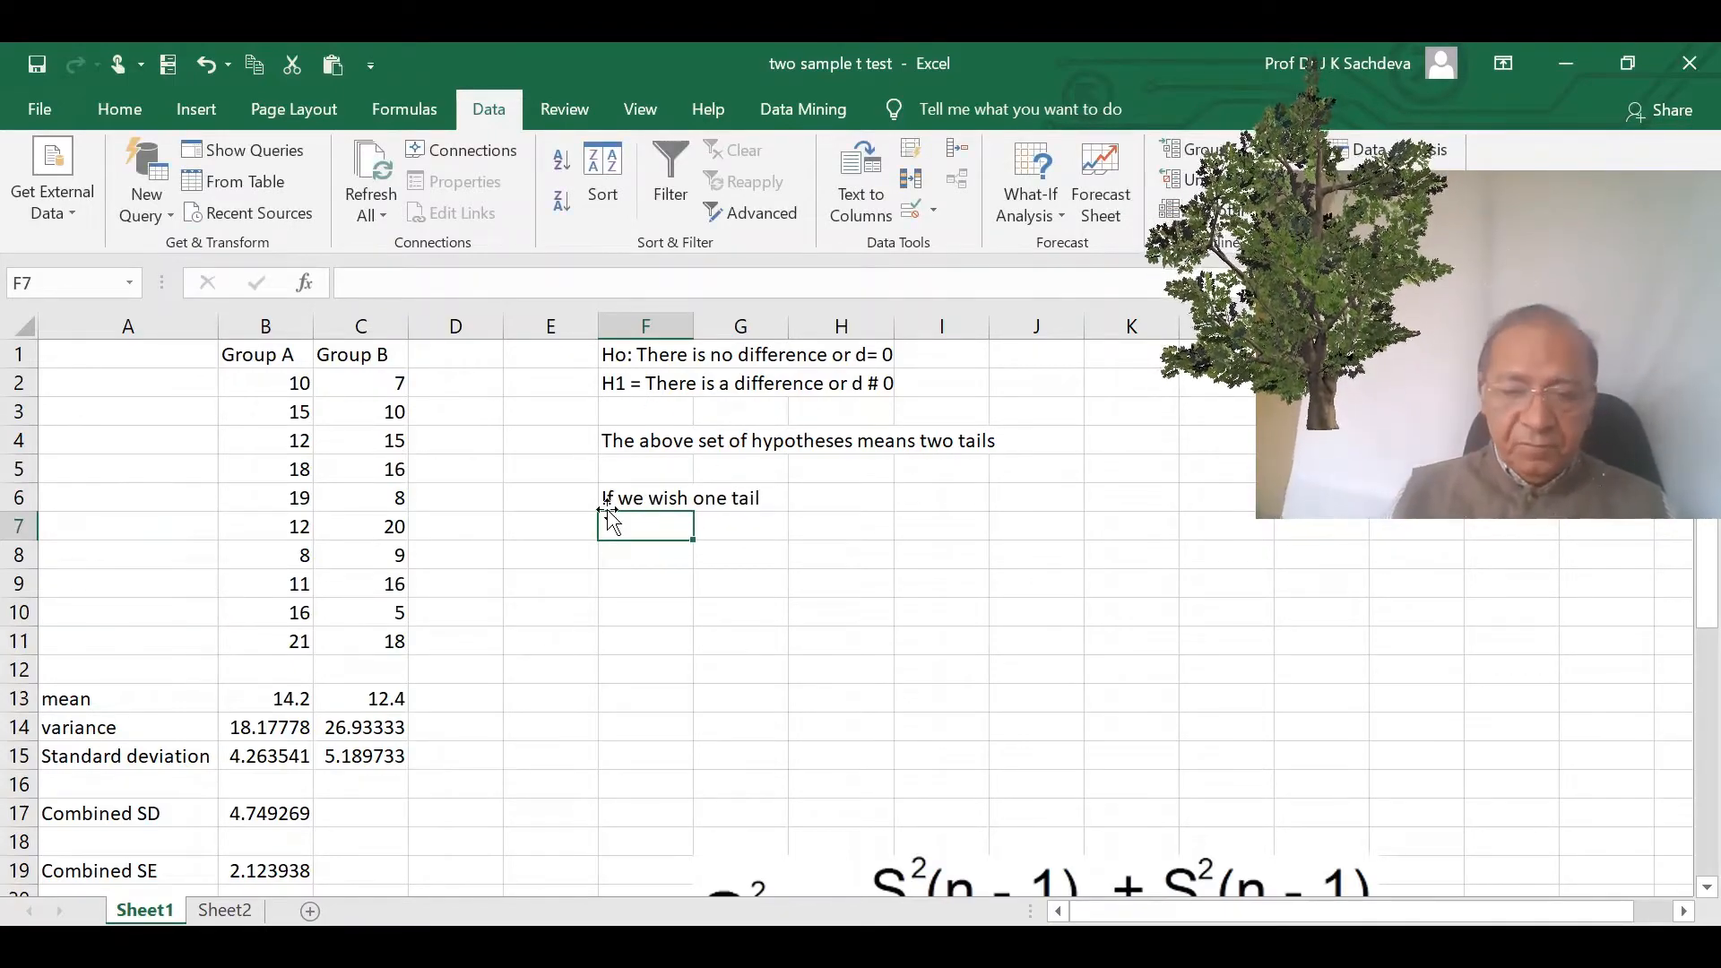
# - Write the one-tail null hypothesis "Ho: There is no difference" in cell F7
pyautogui.write('Ho')
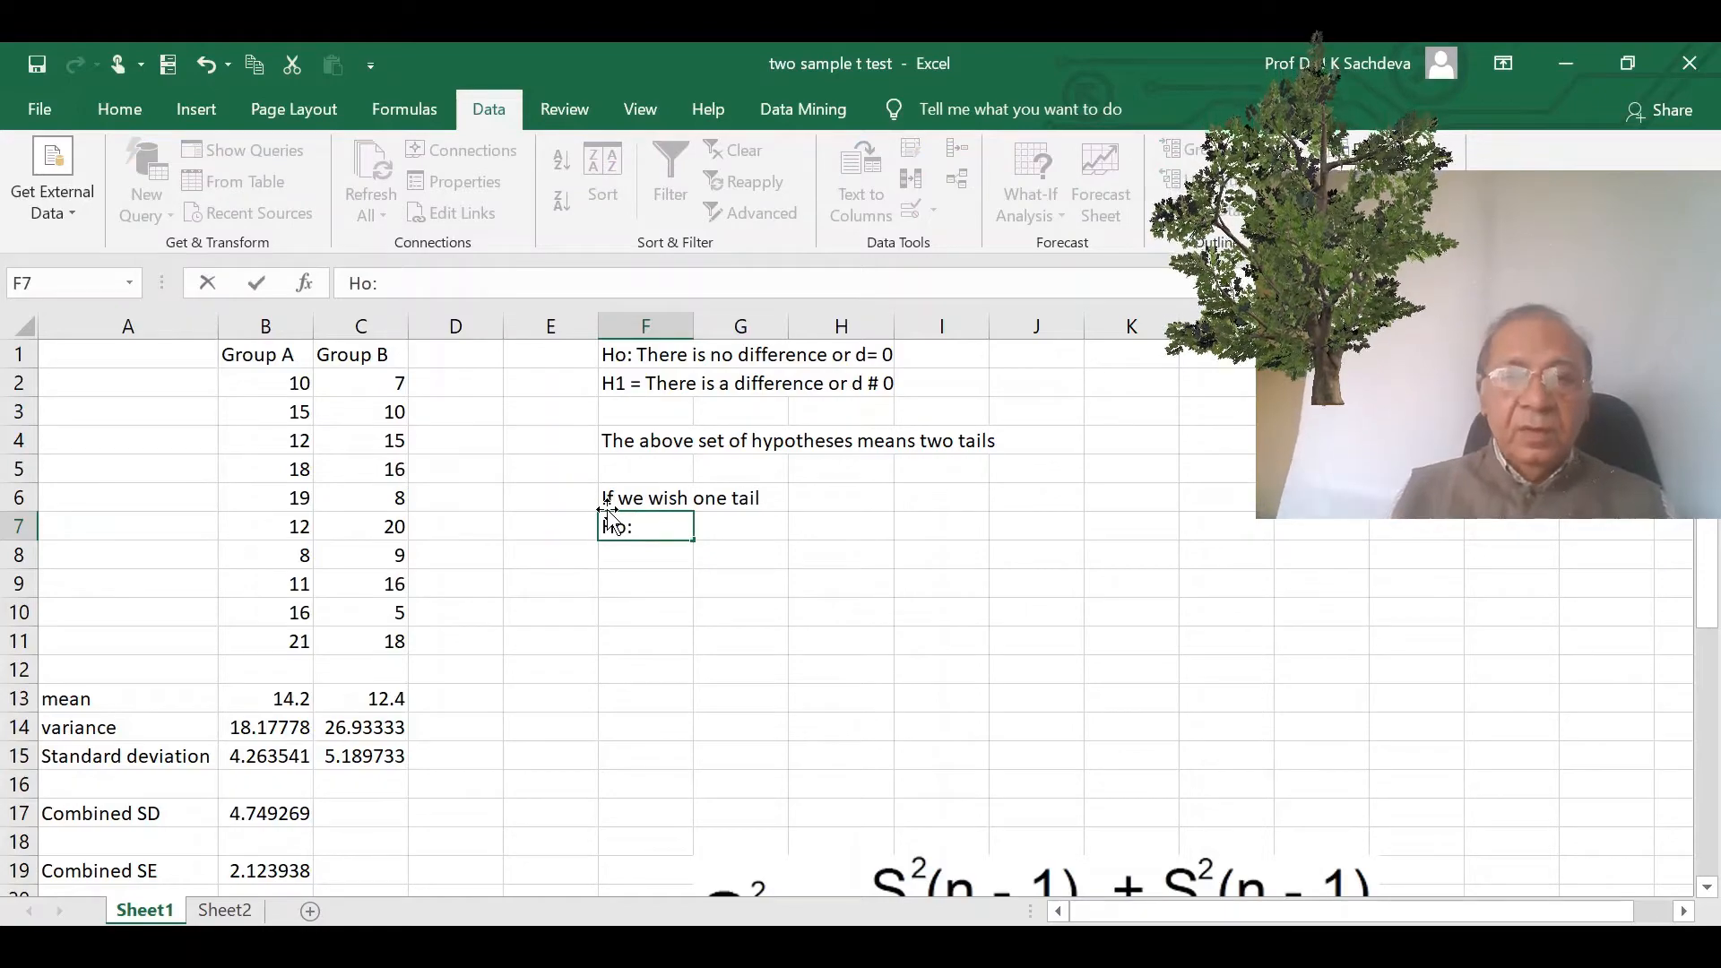
pyautogui.write(': T')
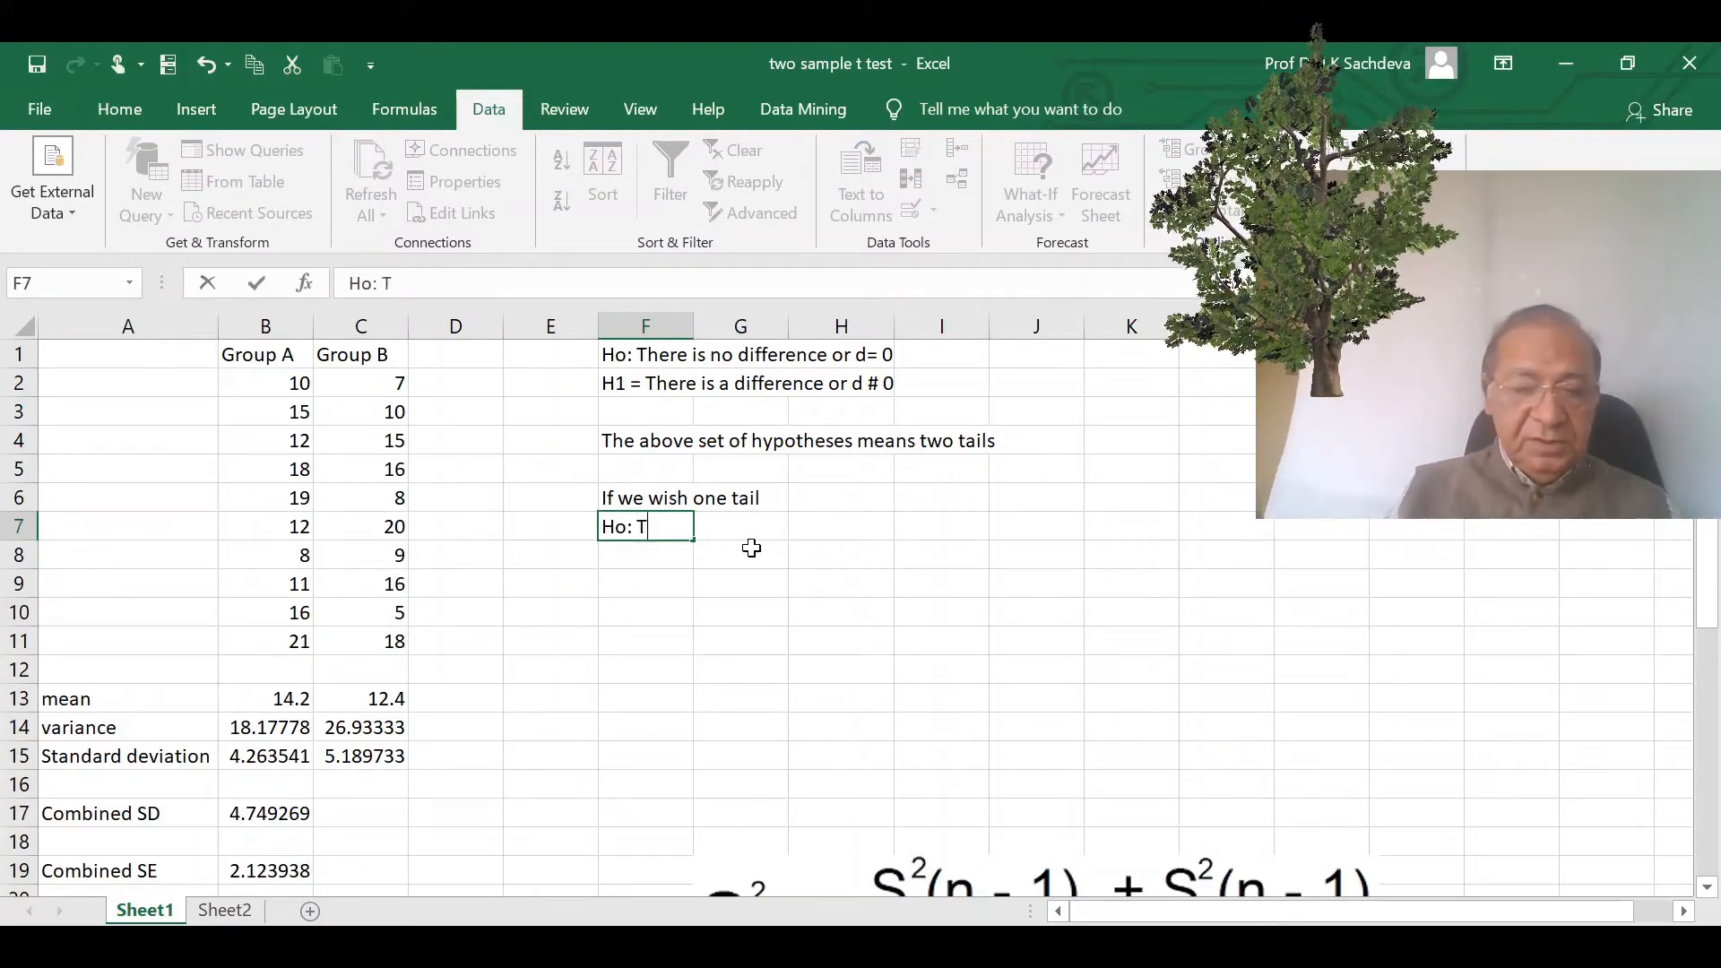
pyautogui.write('here is no differ')
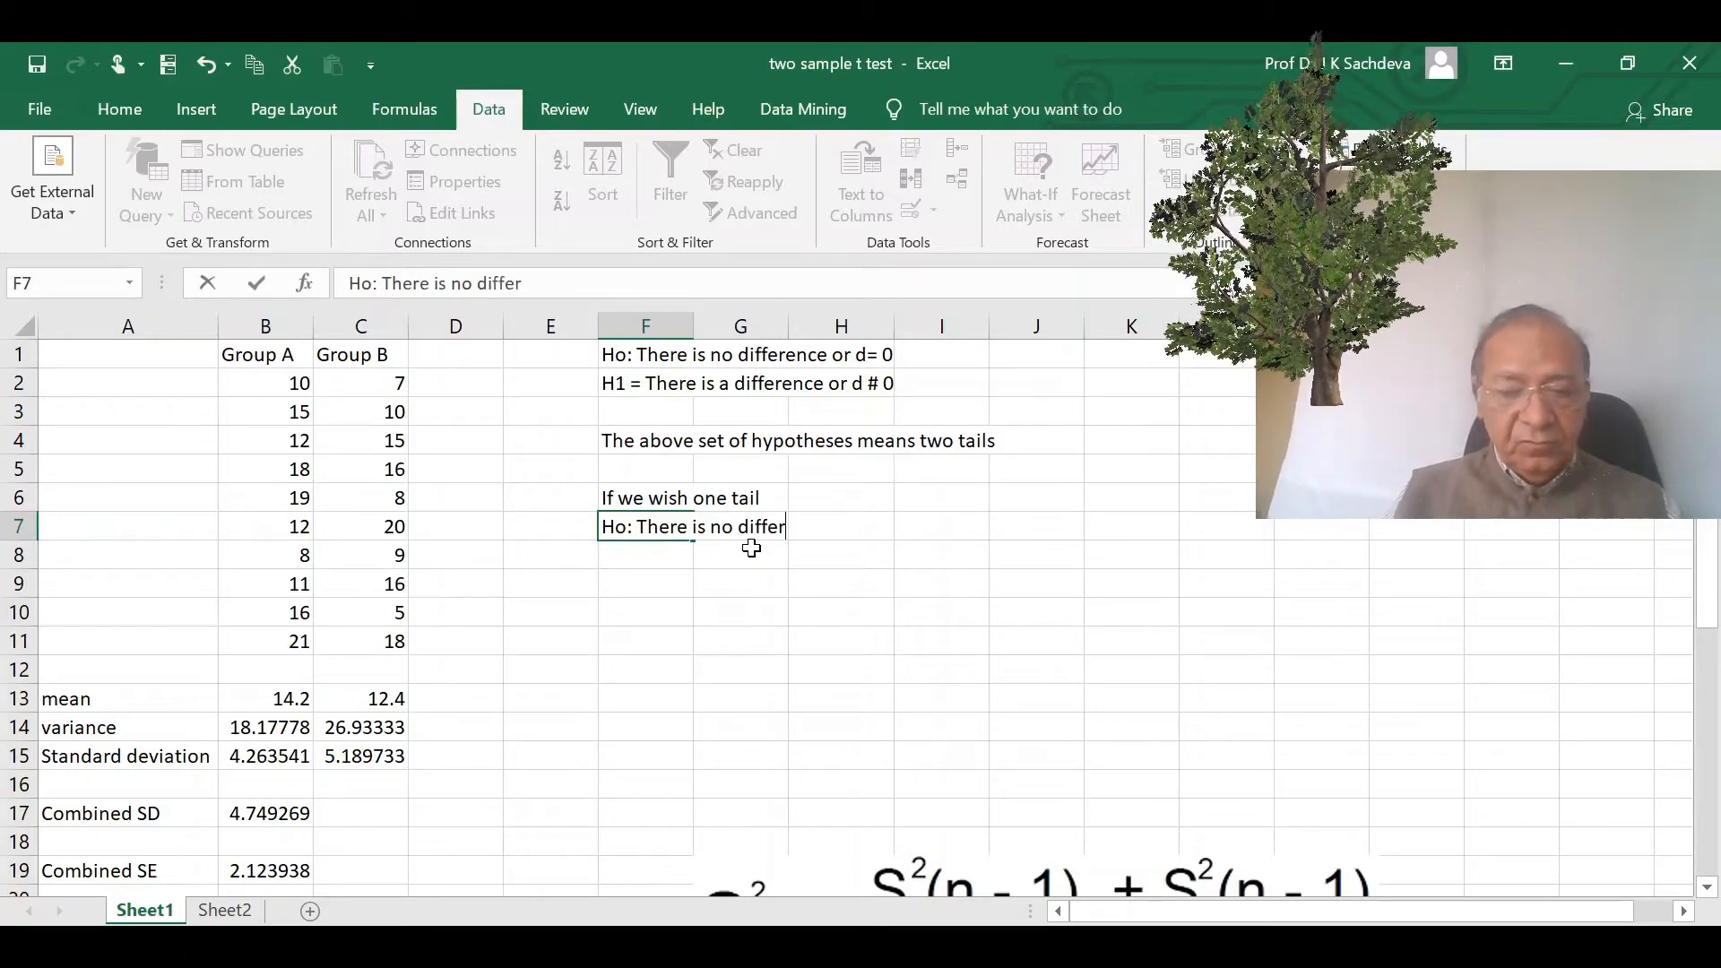
pyautogui.write('ence')
# - Write the one-tail alternative hypothesis "H1: There is increase or decrease in mean" in cell F8
pyautogui.click(609, 561)
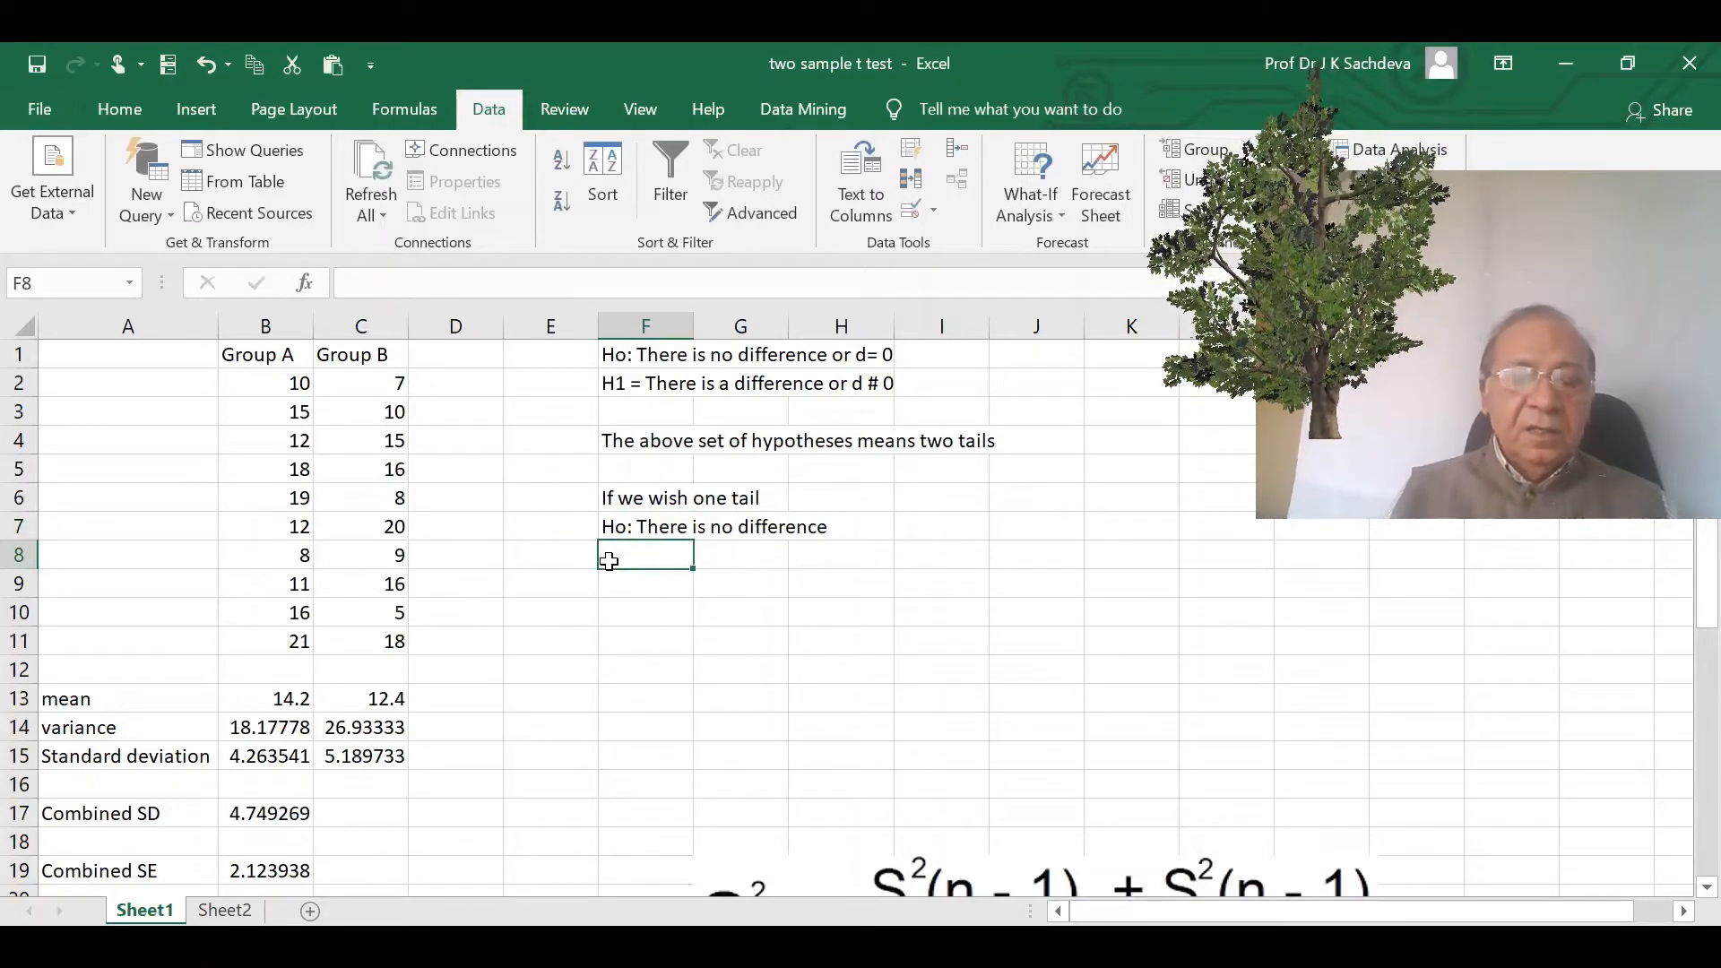
pyautogui.write('H1')
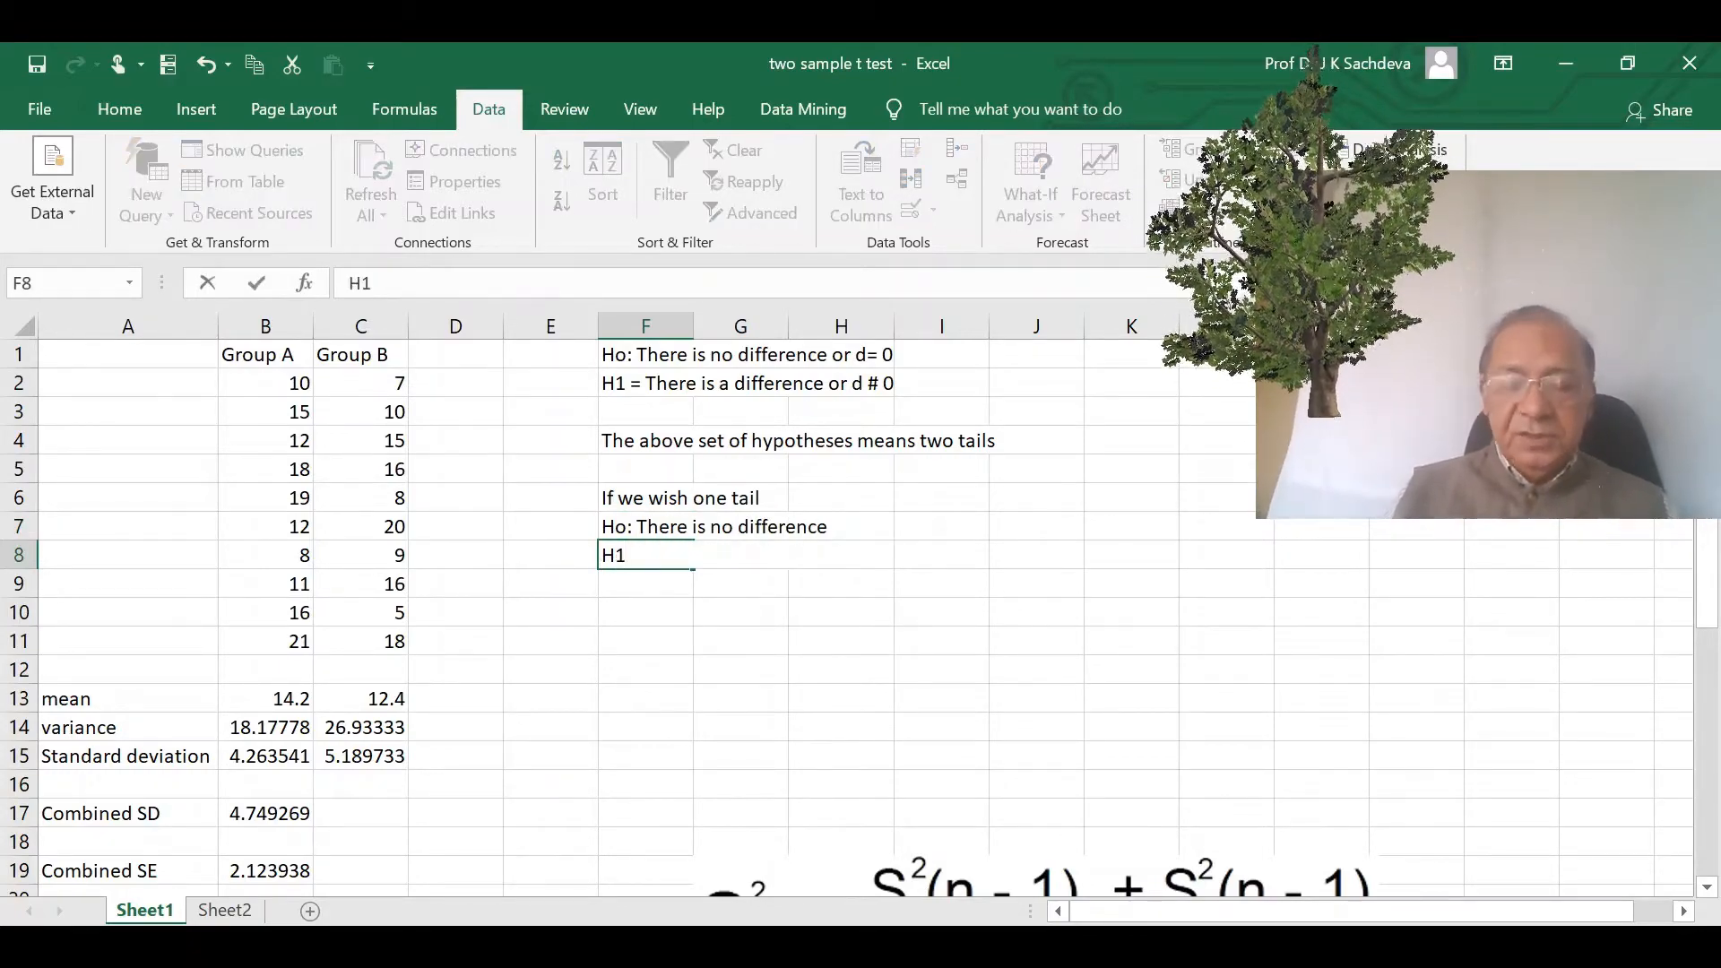
pyautogui.write(': th')
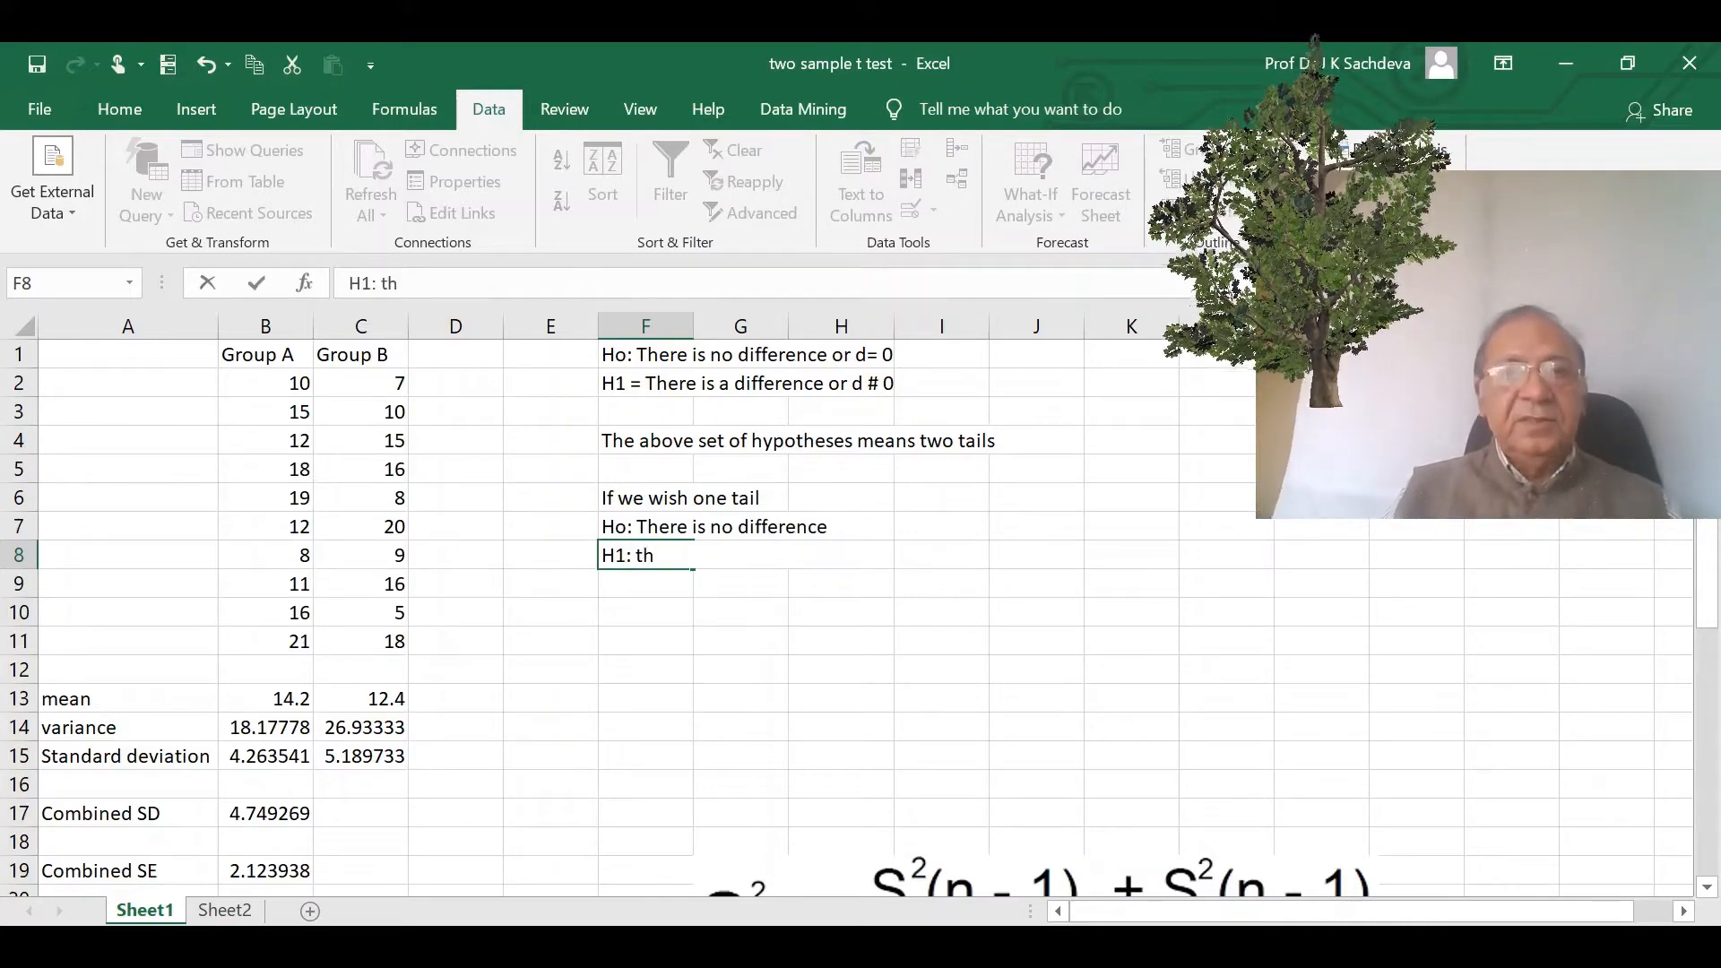
pyautogui.press('BackSpace')
pyautogui.press('BackSpace')
pyautogui.write('Ther')
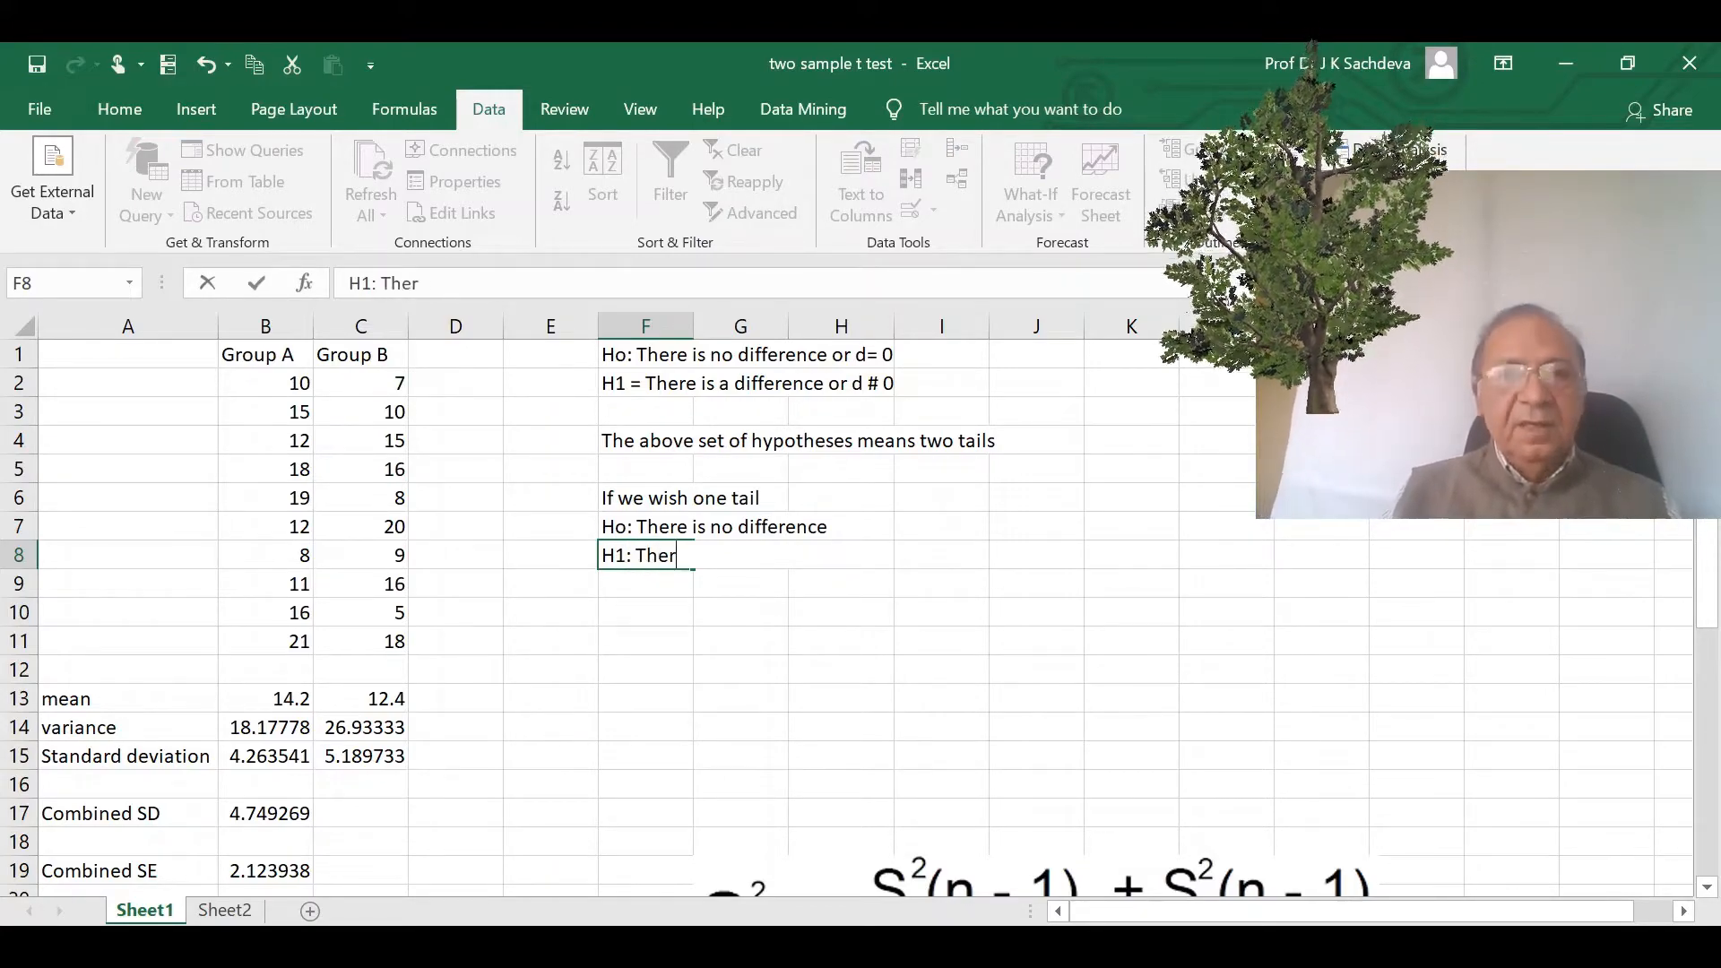
pyautogui.write('e is increase o')
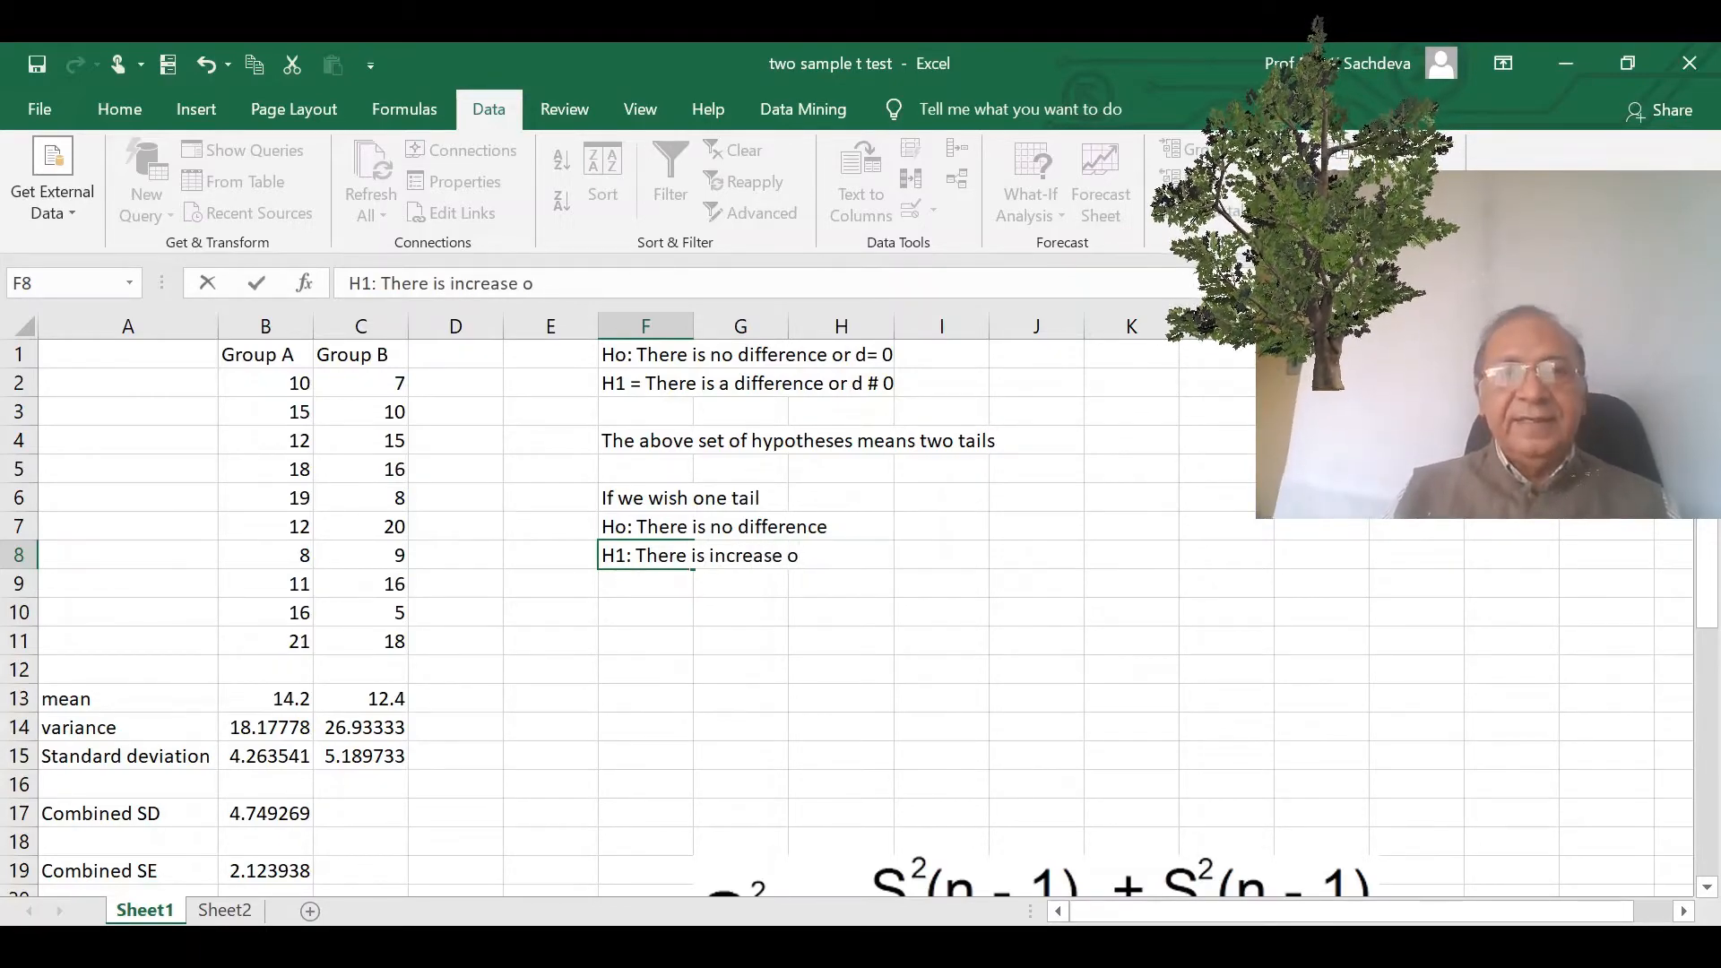
pyautogui.write('r dec')
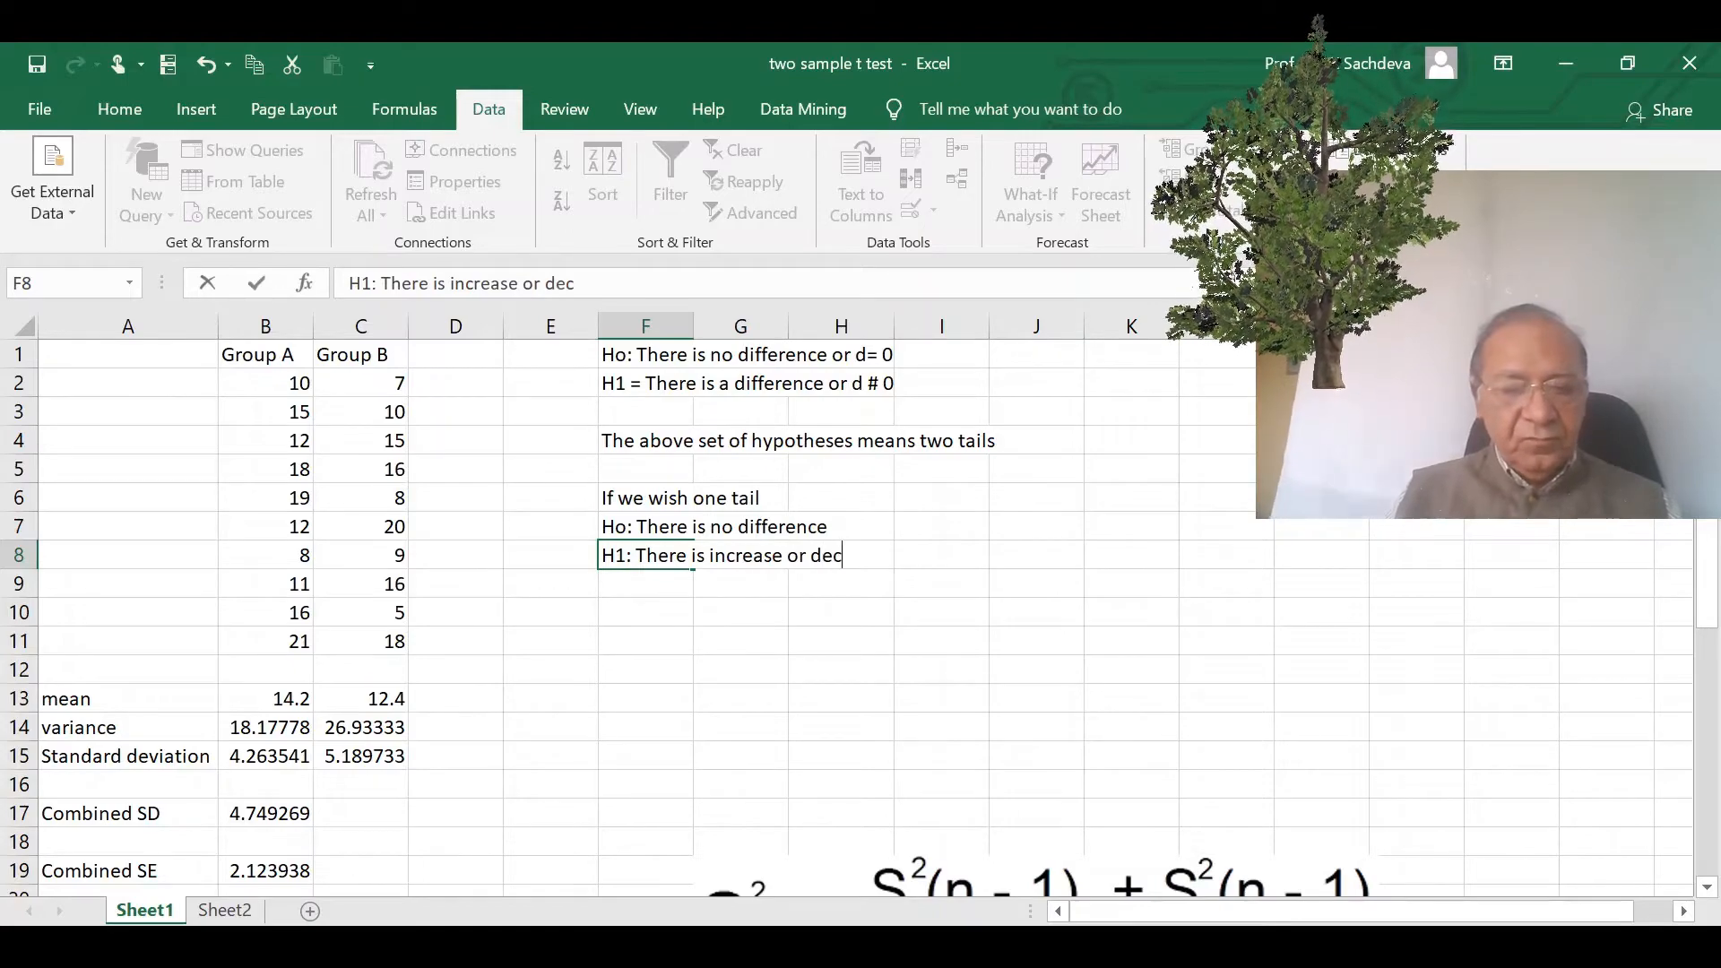
pyautogui.write('rease in ema')
pyautogui.press('BackSpace')
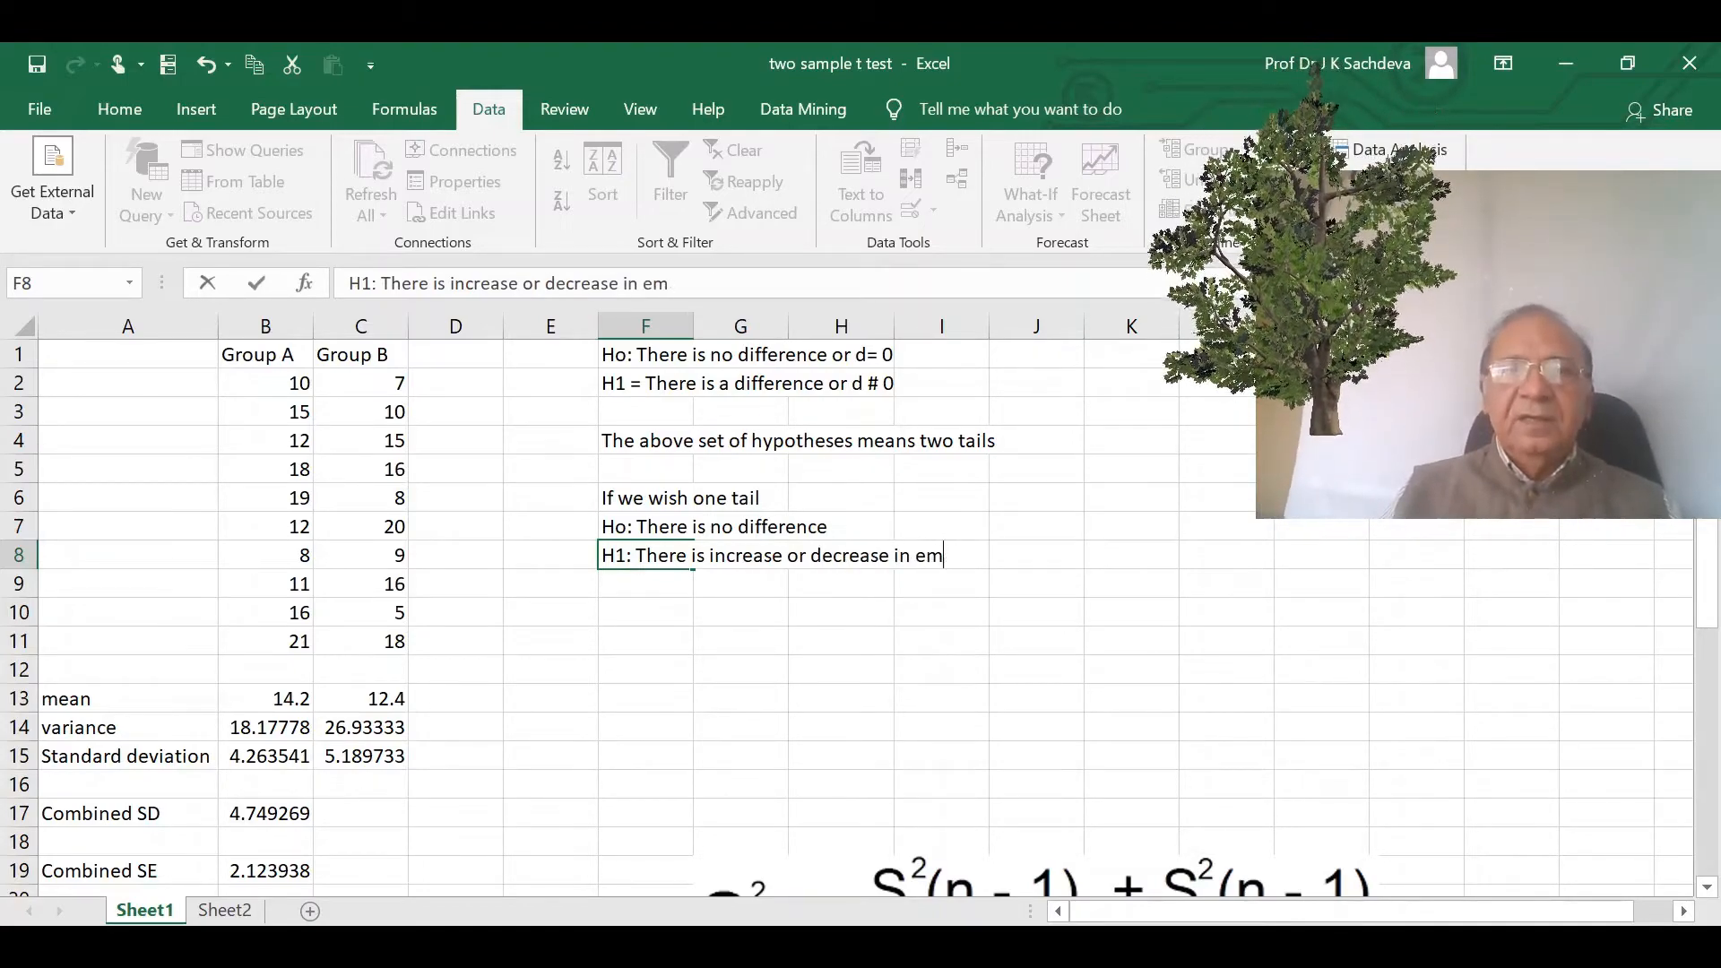
pyautogui.press('BackSpace')
pyautogui.press('BackSpace')
pyautogui.write('mean')
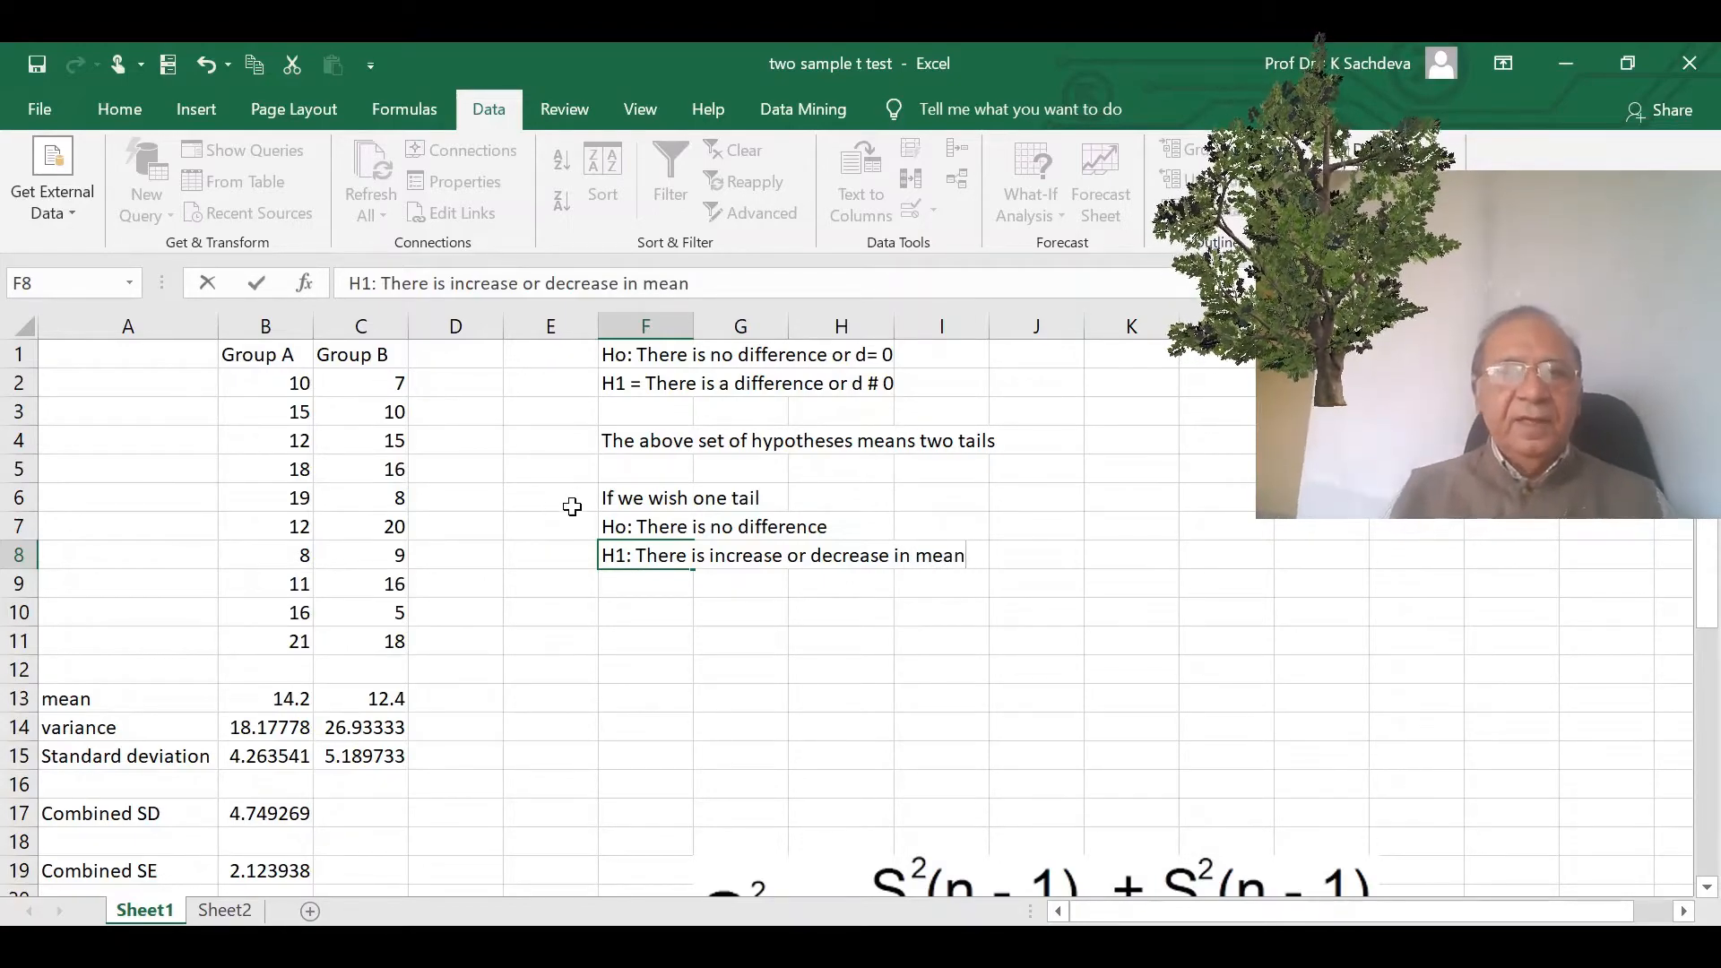
# - Append "or d= 0" to the one-tail null hypothesis in cell F7
pyautogui.click(619, 527)
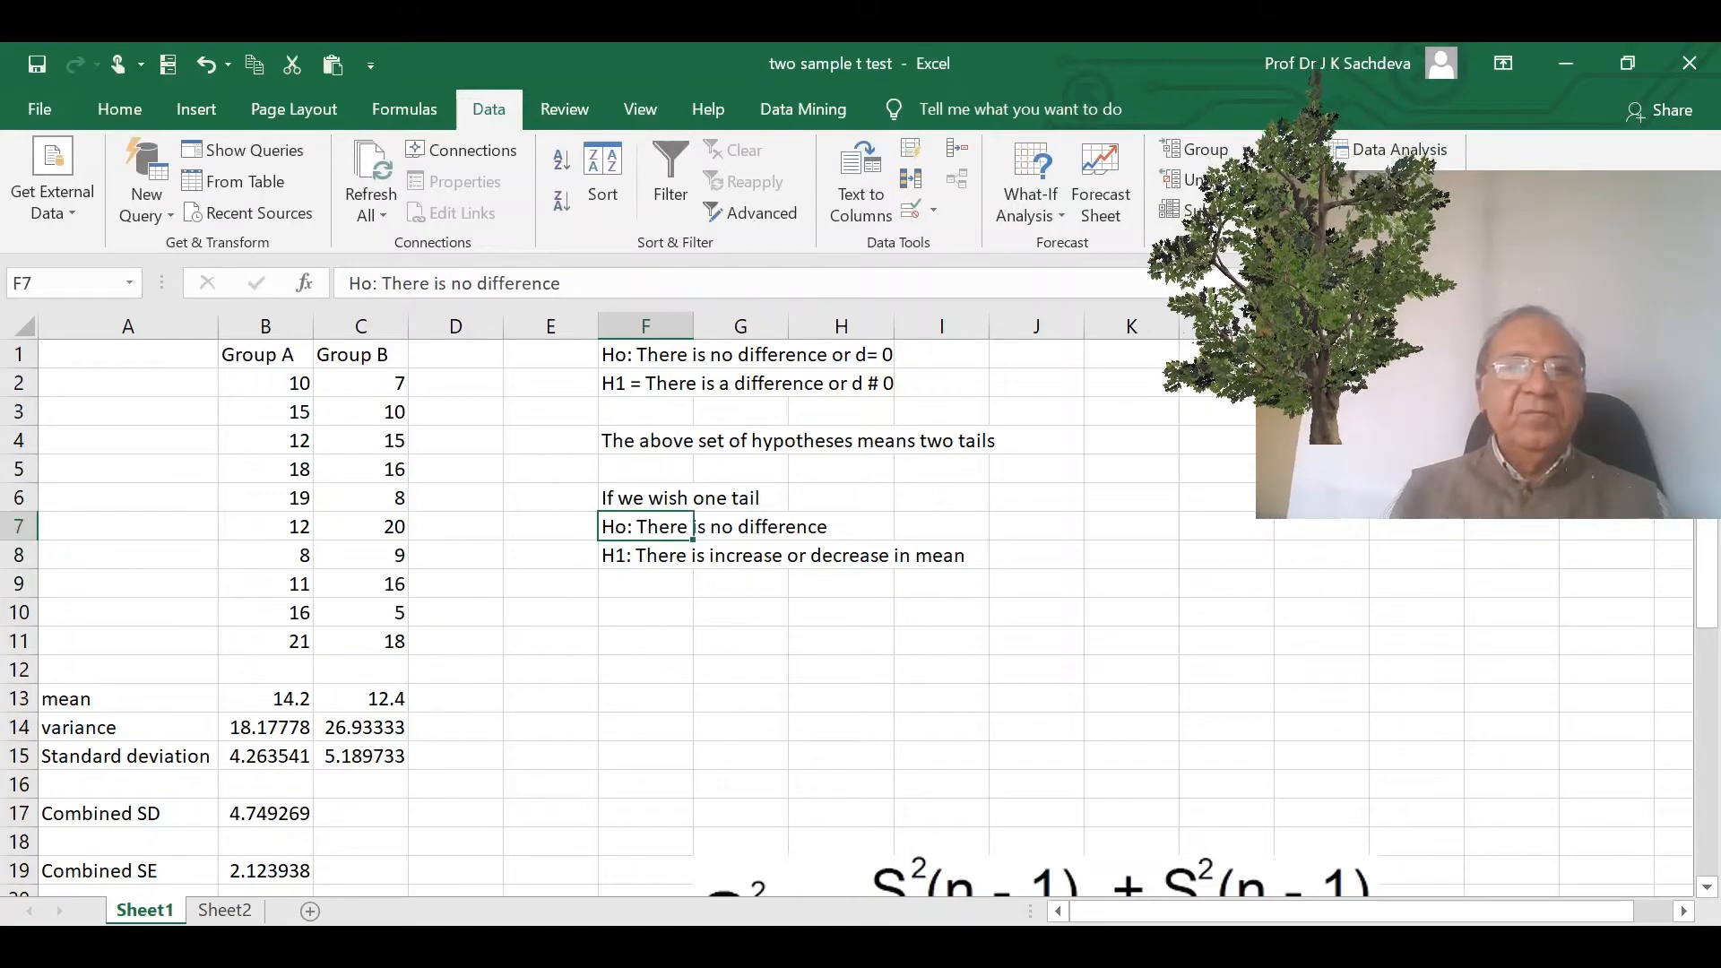
pyautogui.click(627, 283)
pyautogui.write('or ')
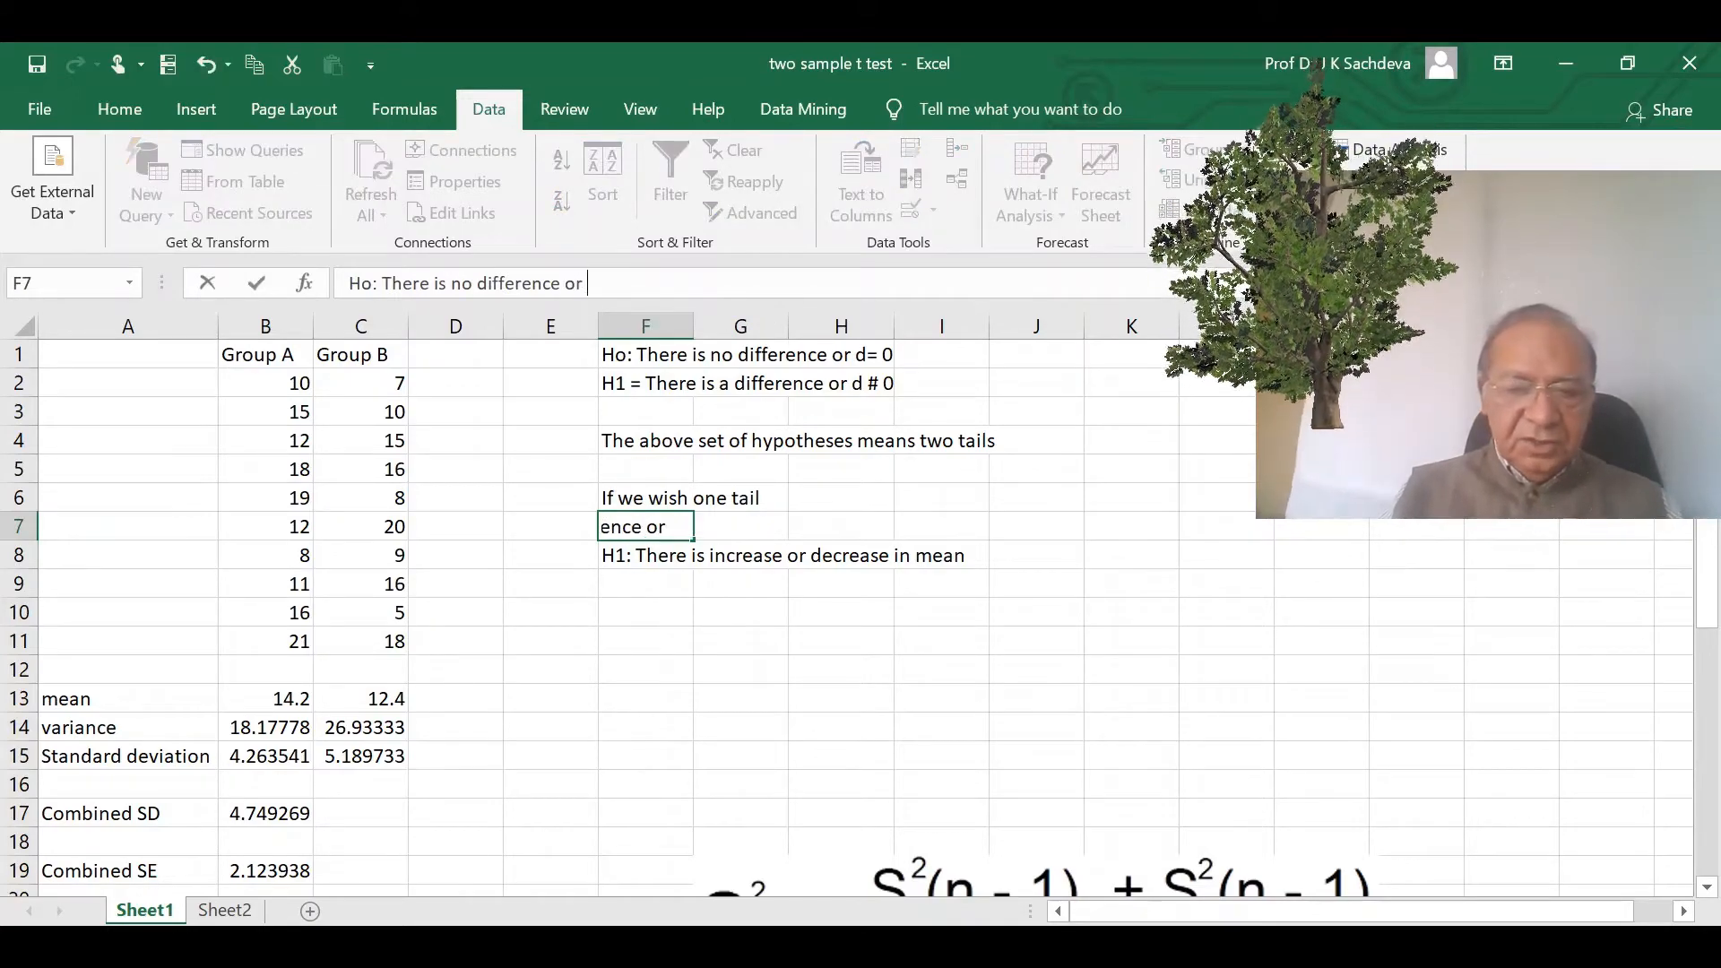
pyautogui.write('d= 0')
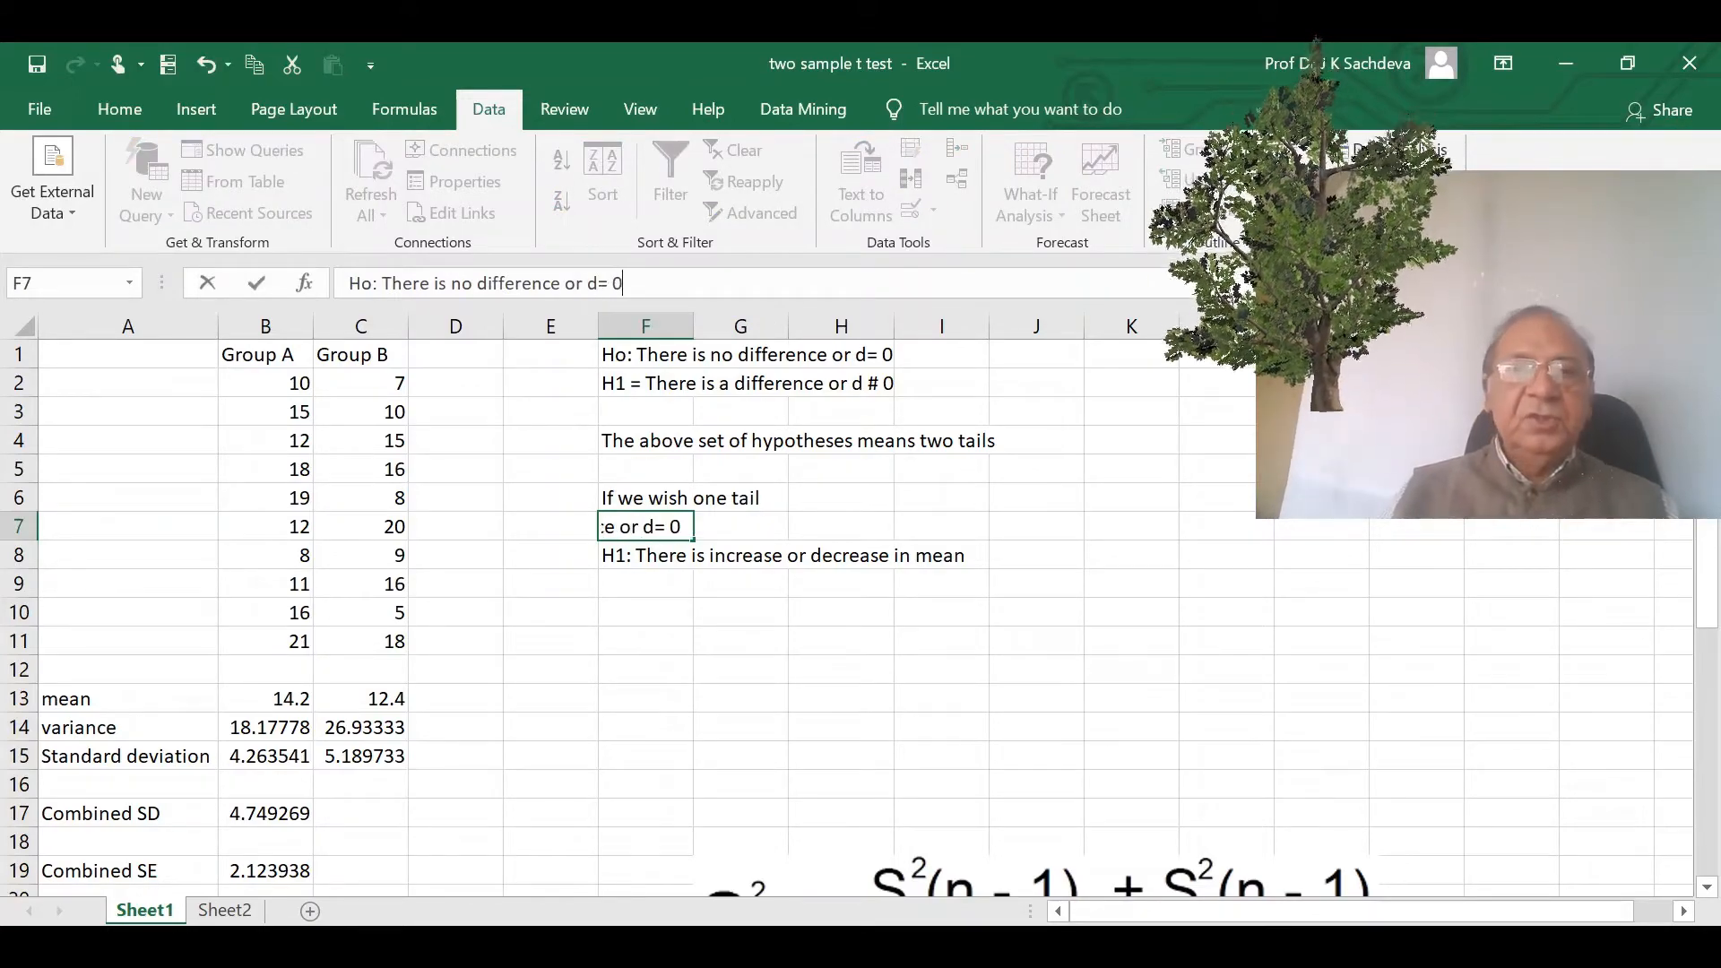
pyautogui.click(854, 610)
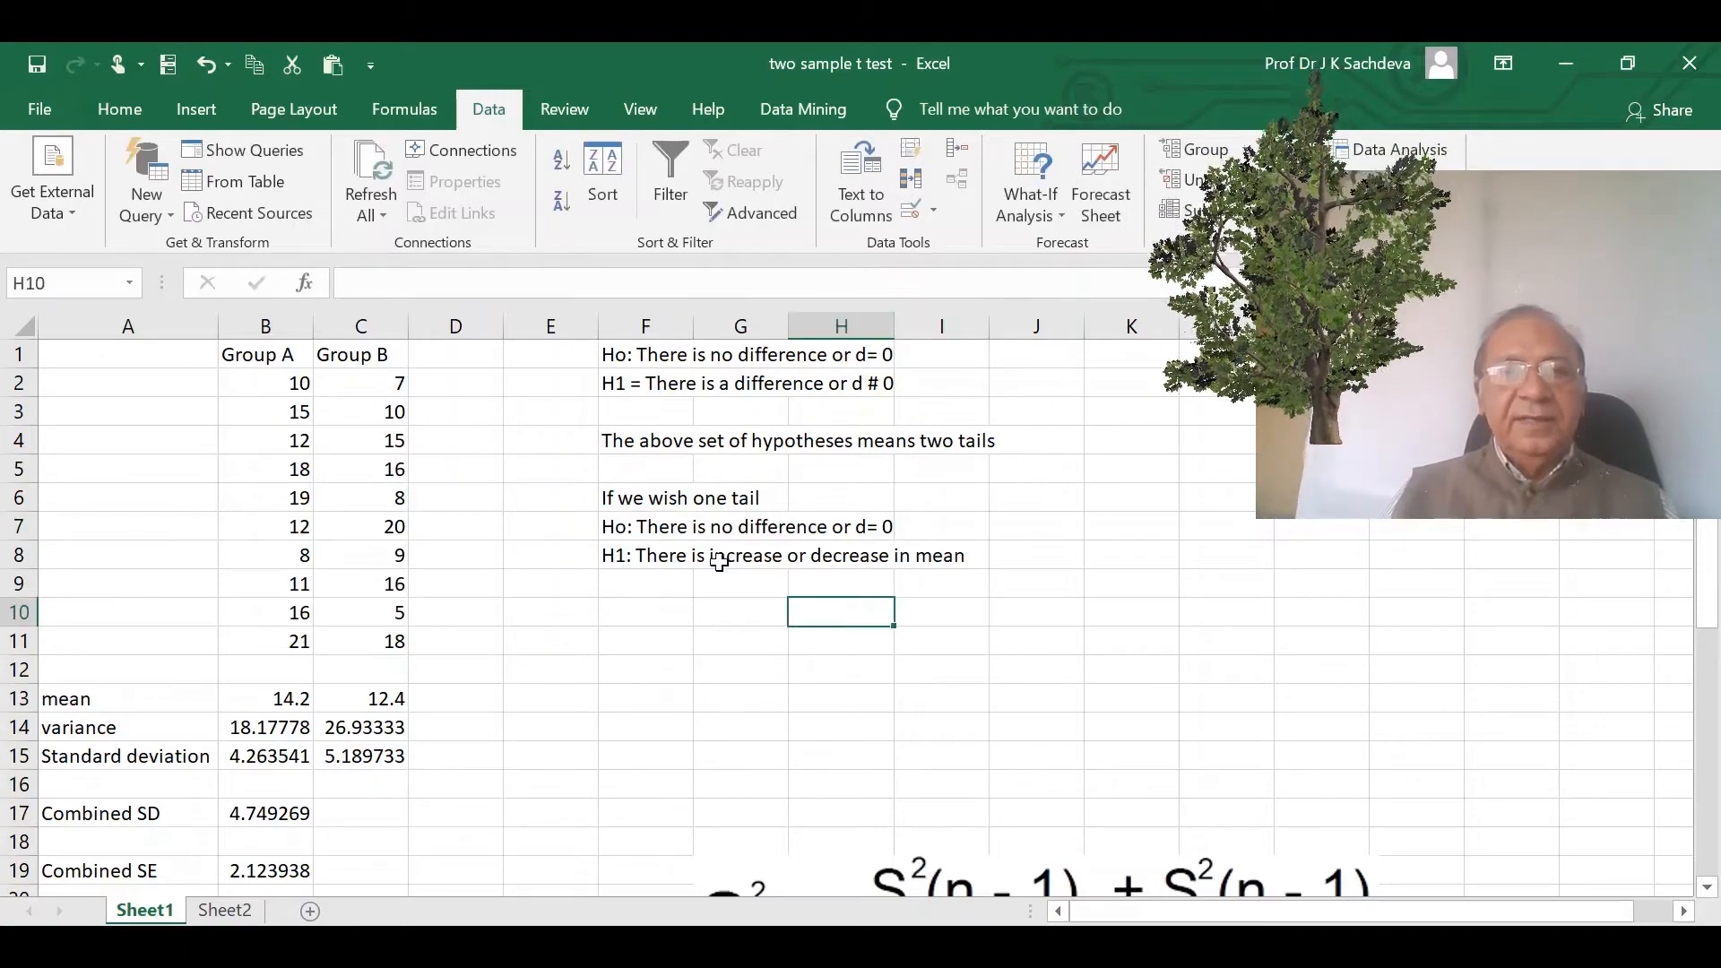
# - Append "d>0 or d< 0" to the one-tail alternative hypothesis in cell F8
pyautogui.click(643, 557)
pyautogui.click(692, 284)
pyautogui.write('d')
pyautogui.write('>0')
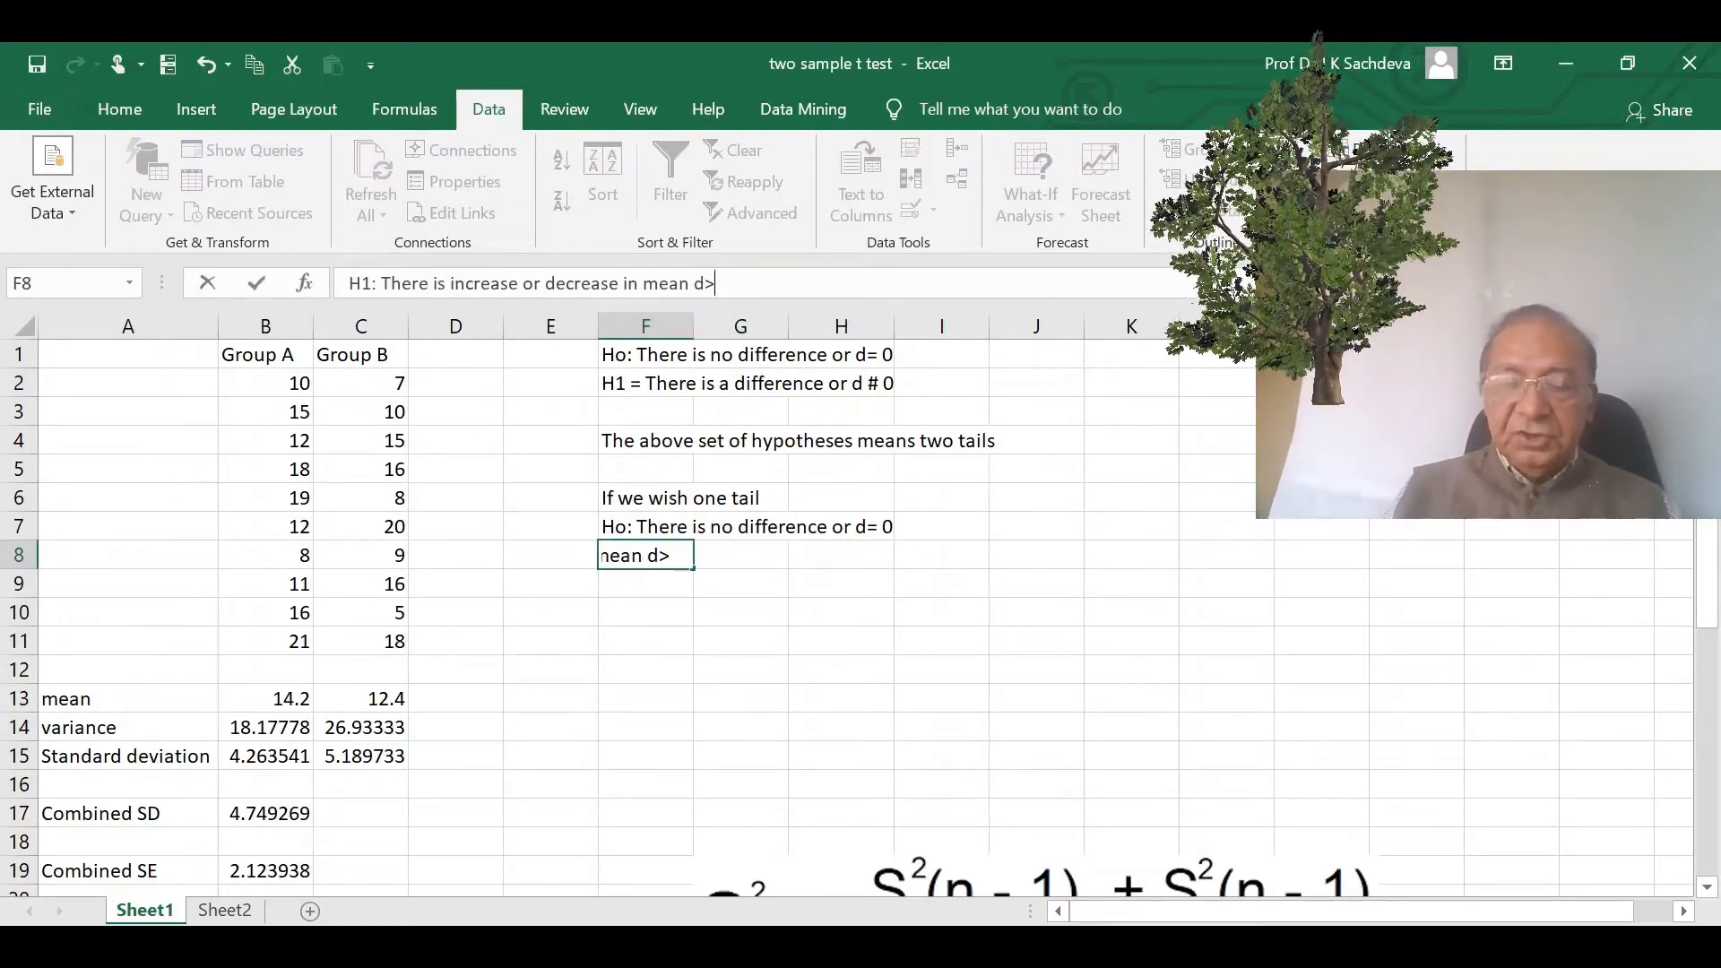
pyautogui.write(' or d')
pyautogui.write('< 0')
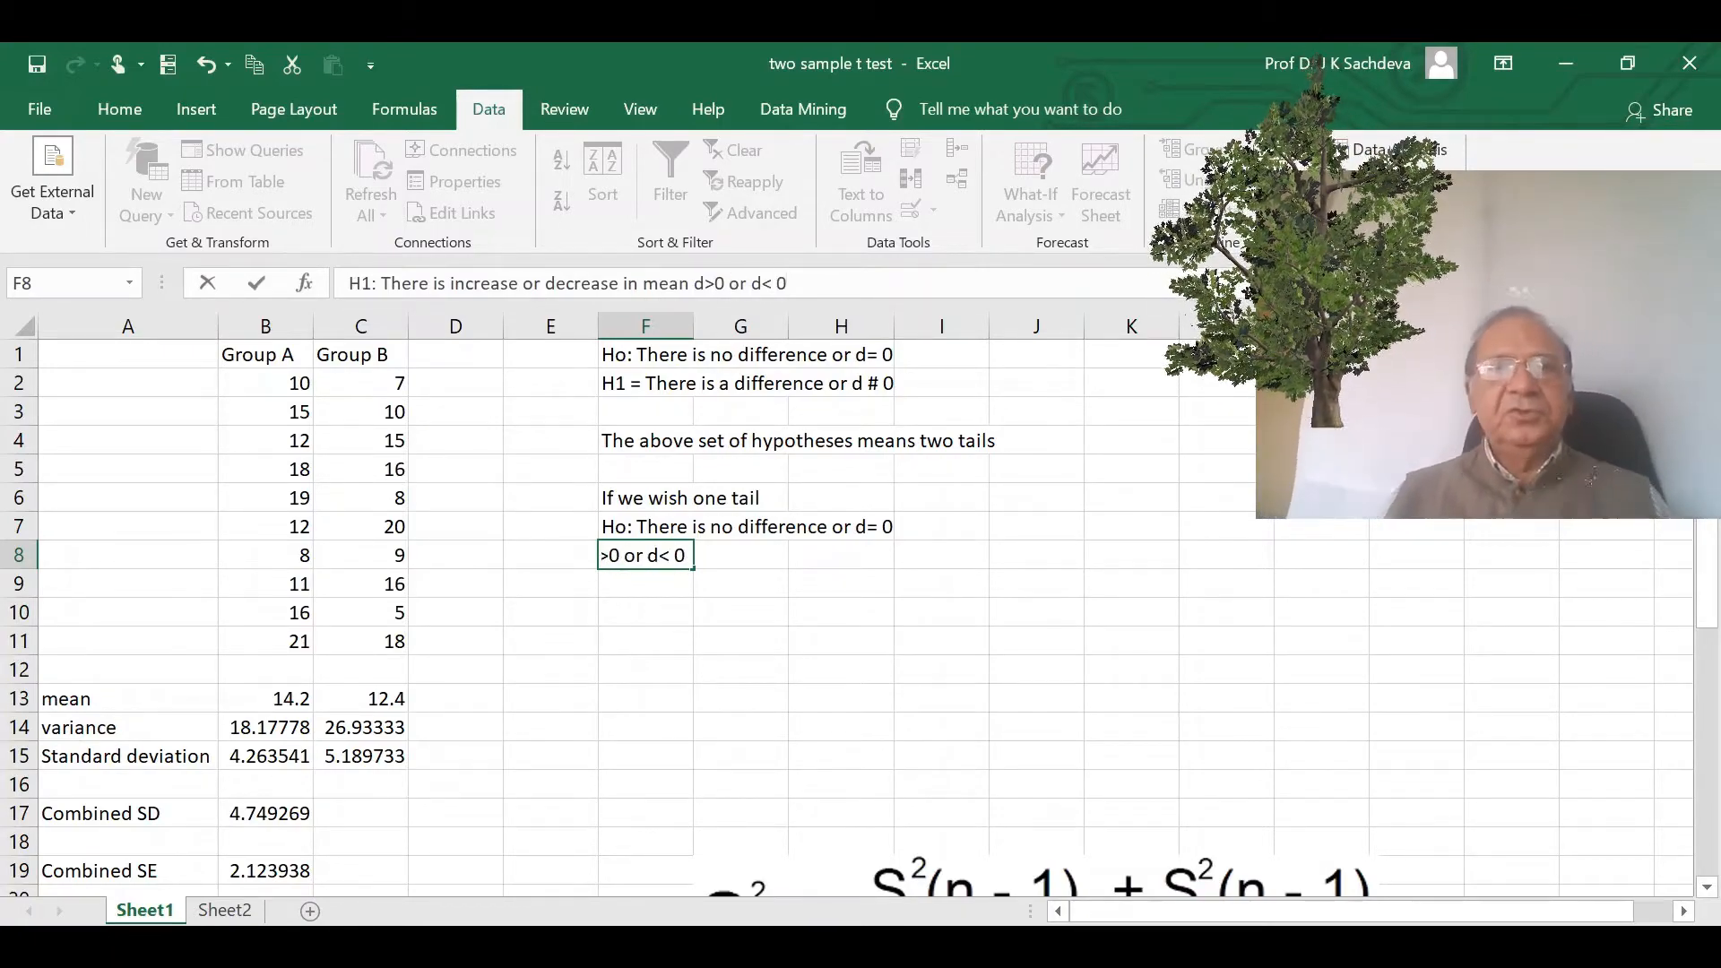
pyautogui.click(1126, 567)
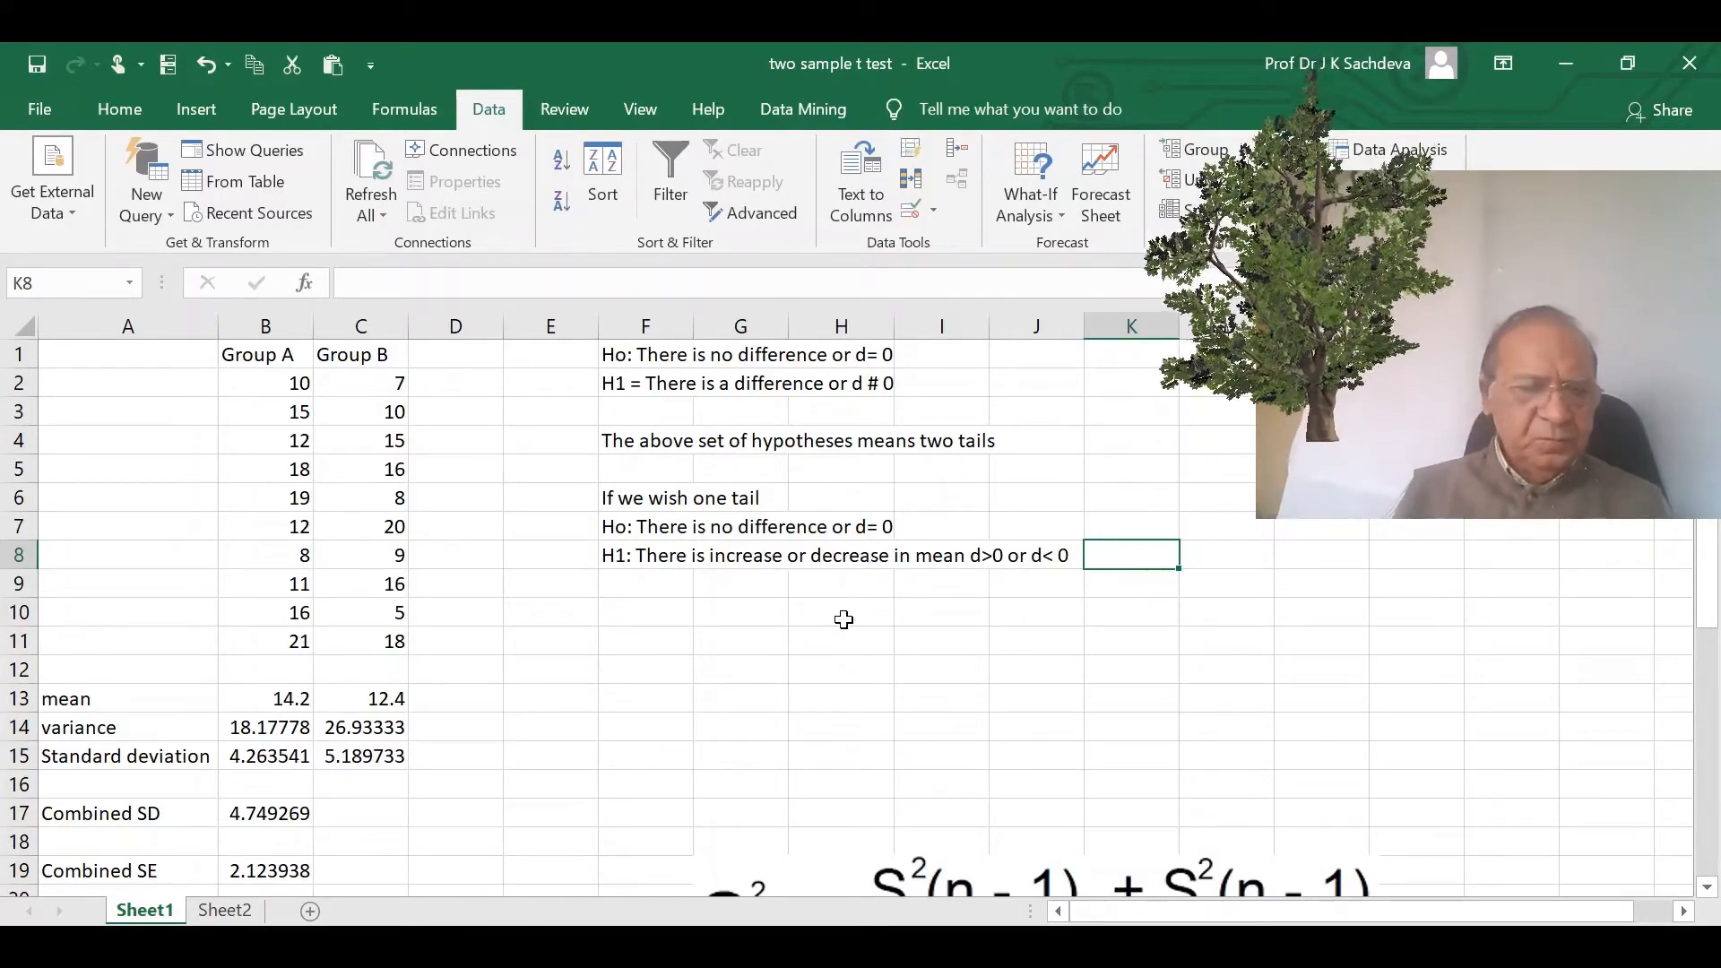
# - Examine the t stat in cell B21 together with the t critical values listed below it
pyautogui.scroll(-1, 843, 620)
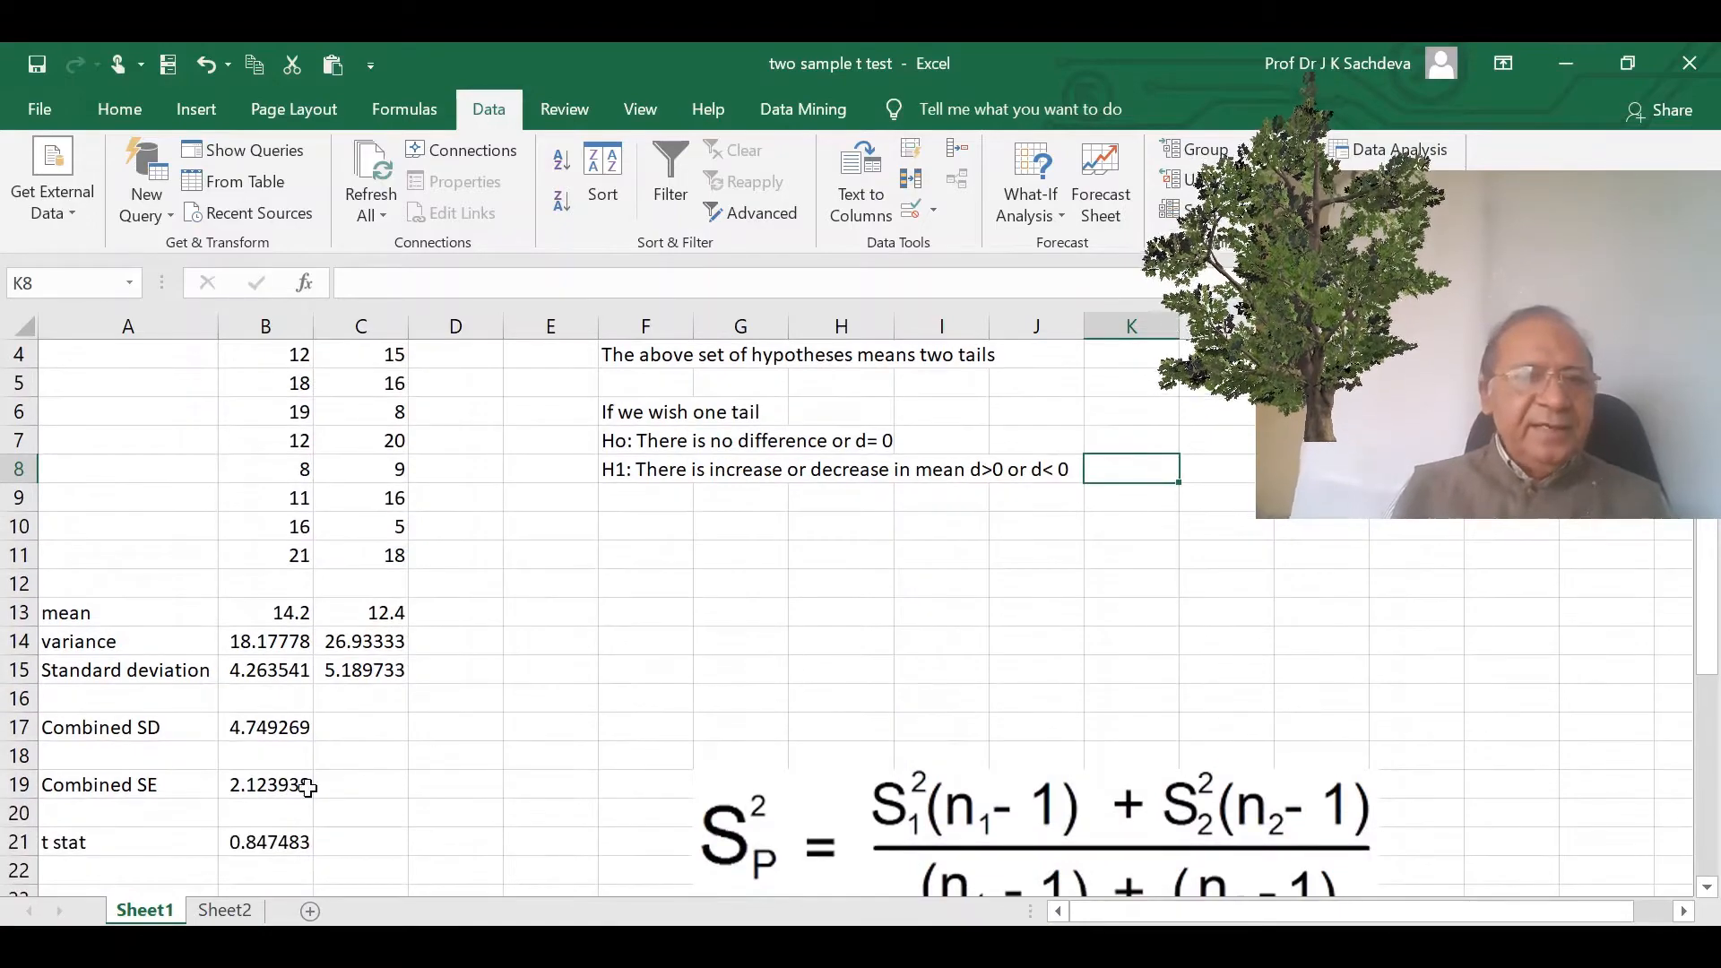
pyautogui.scroll(1, 732, 636)
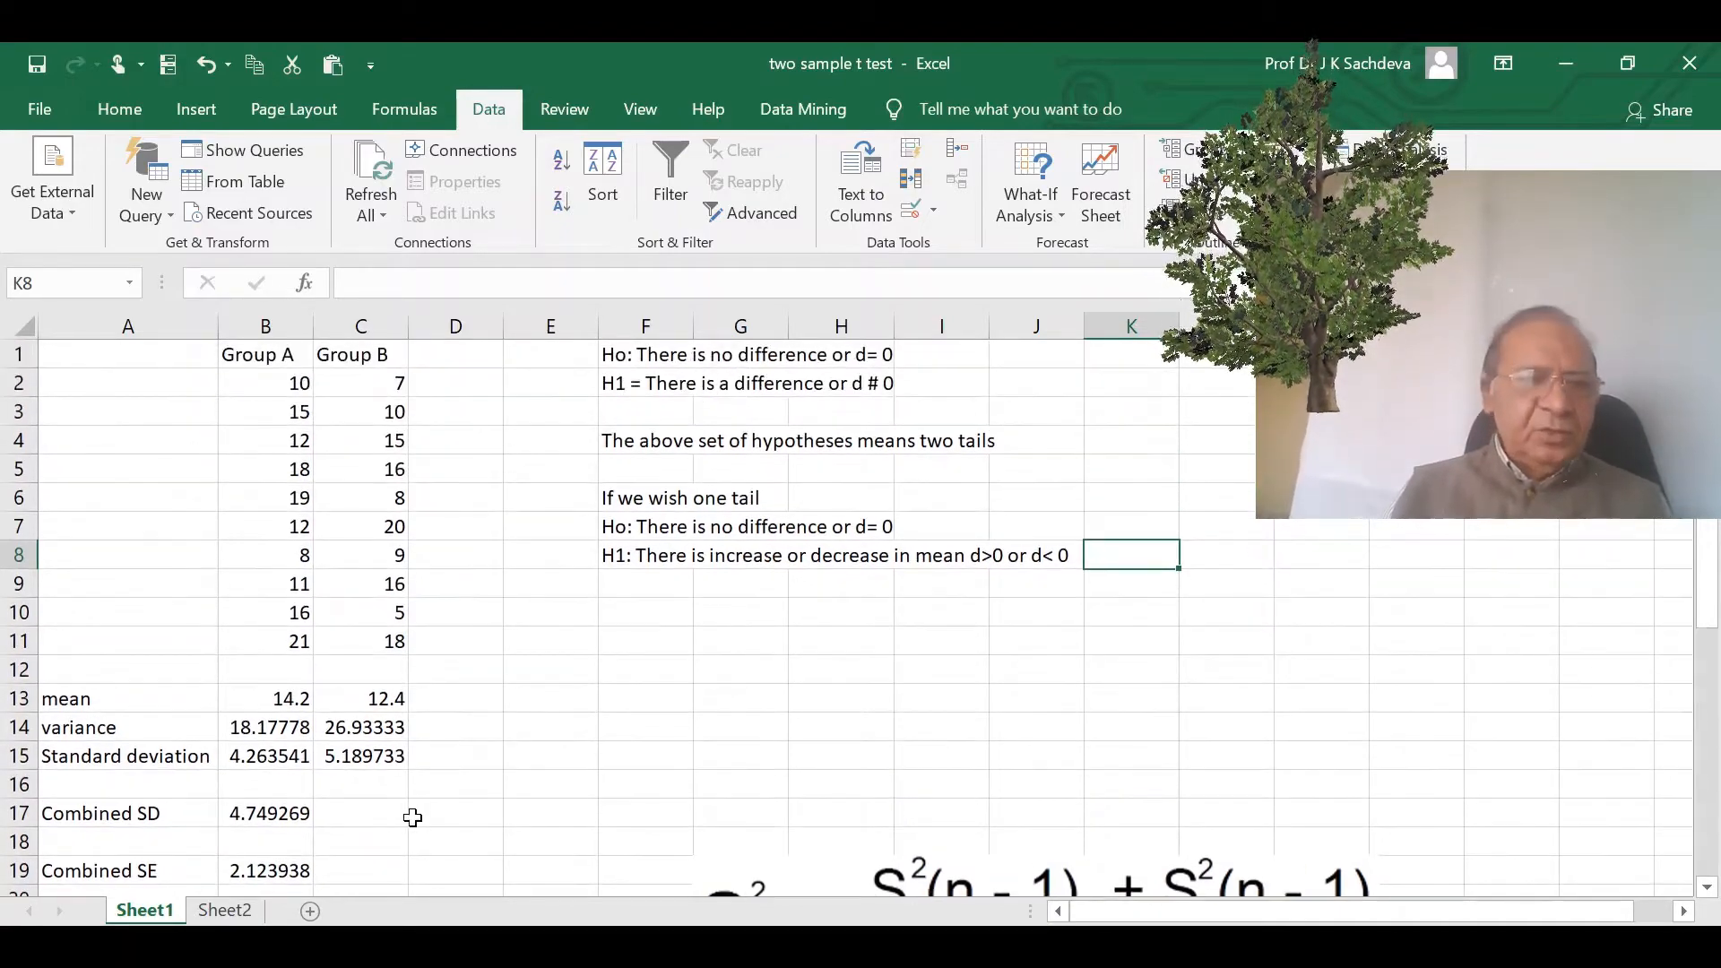
pyautogui.scroll(-1, 365, 798)
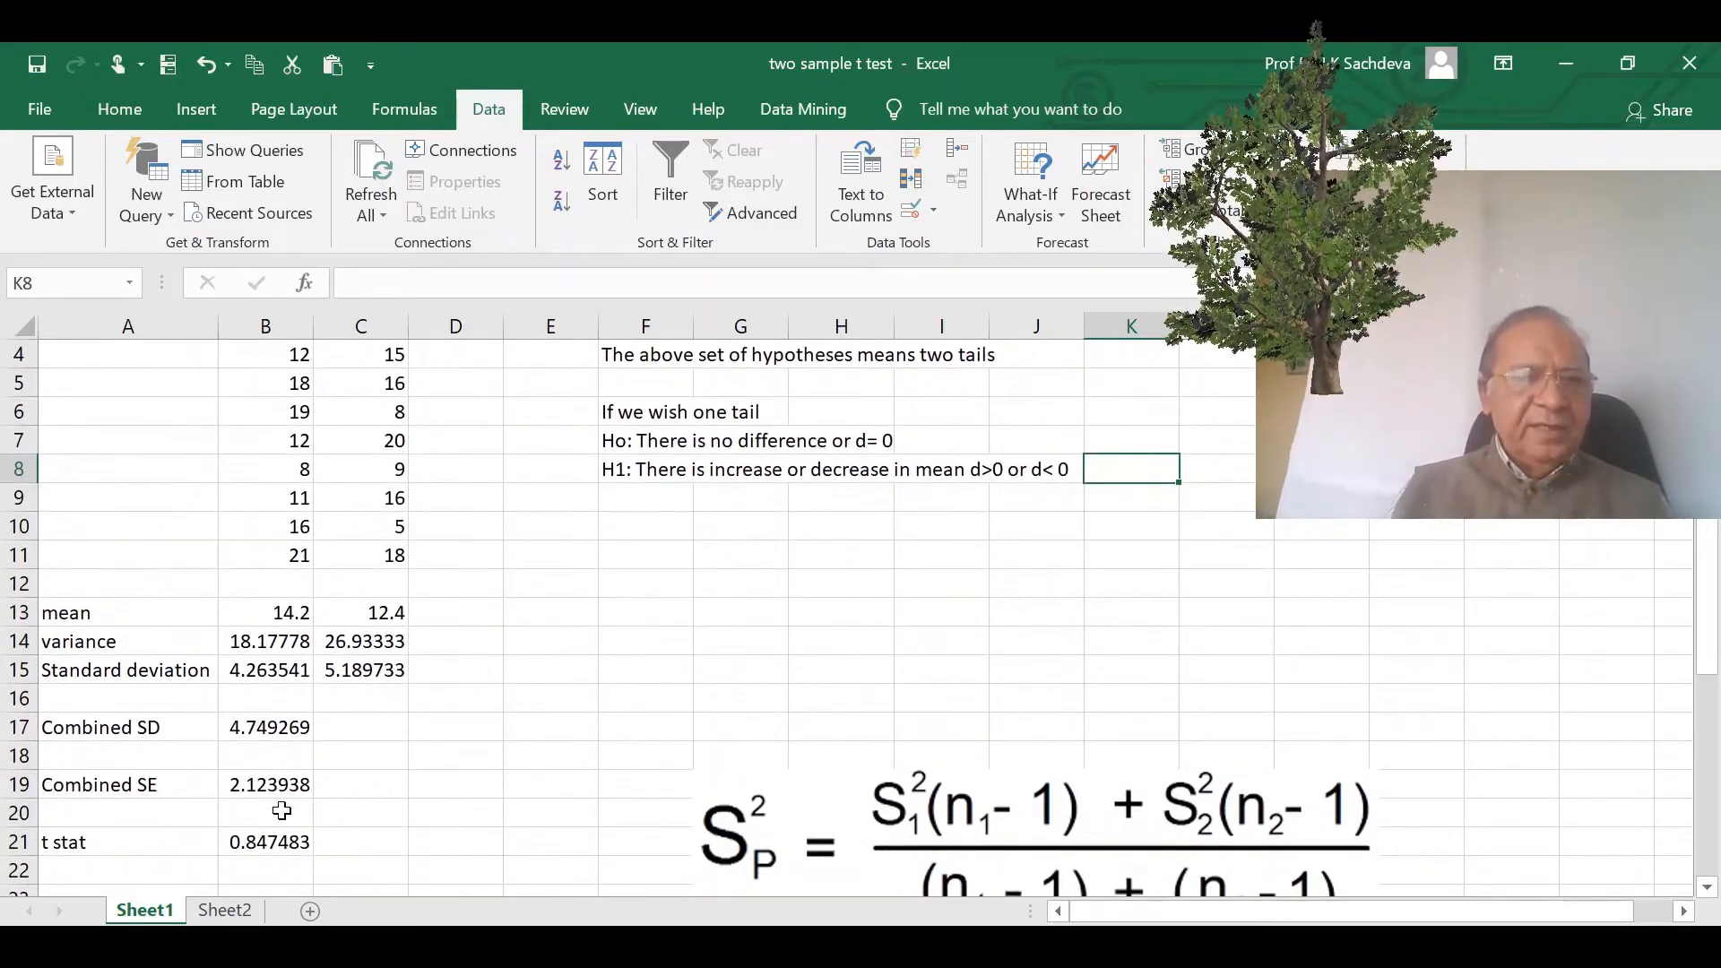
pyautogui.scroll(-2, 294, 789)
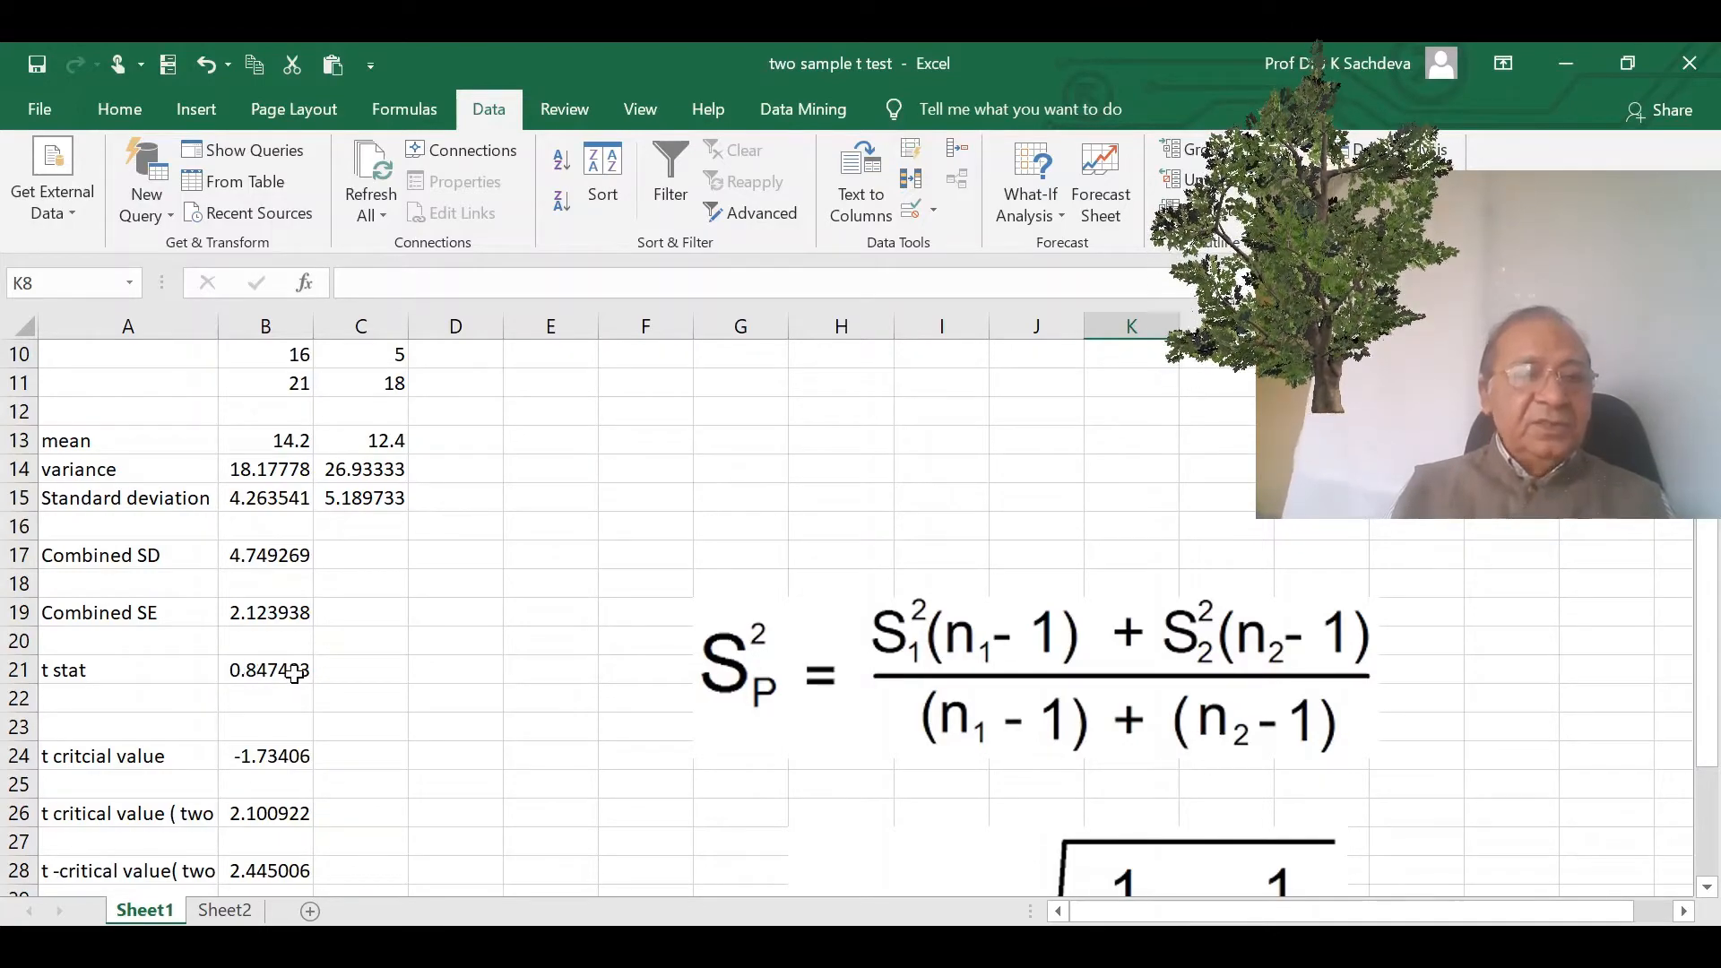
pyautogui.click(283, 670)
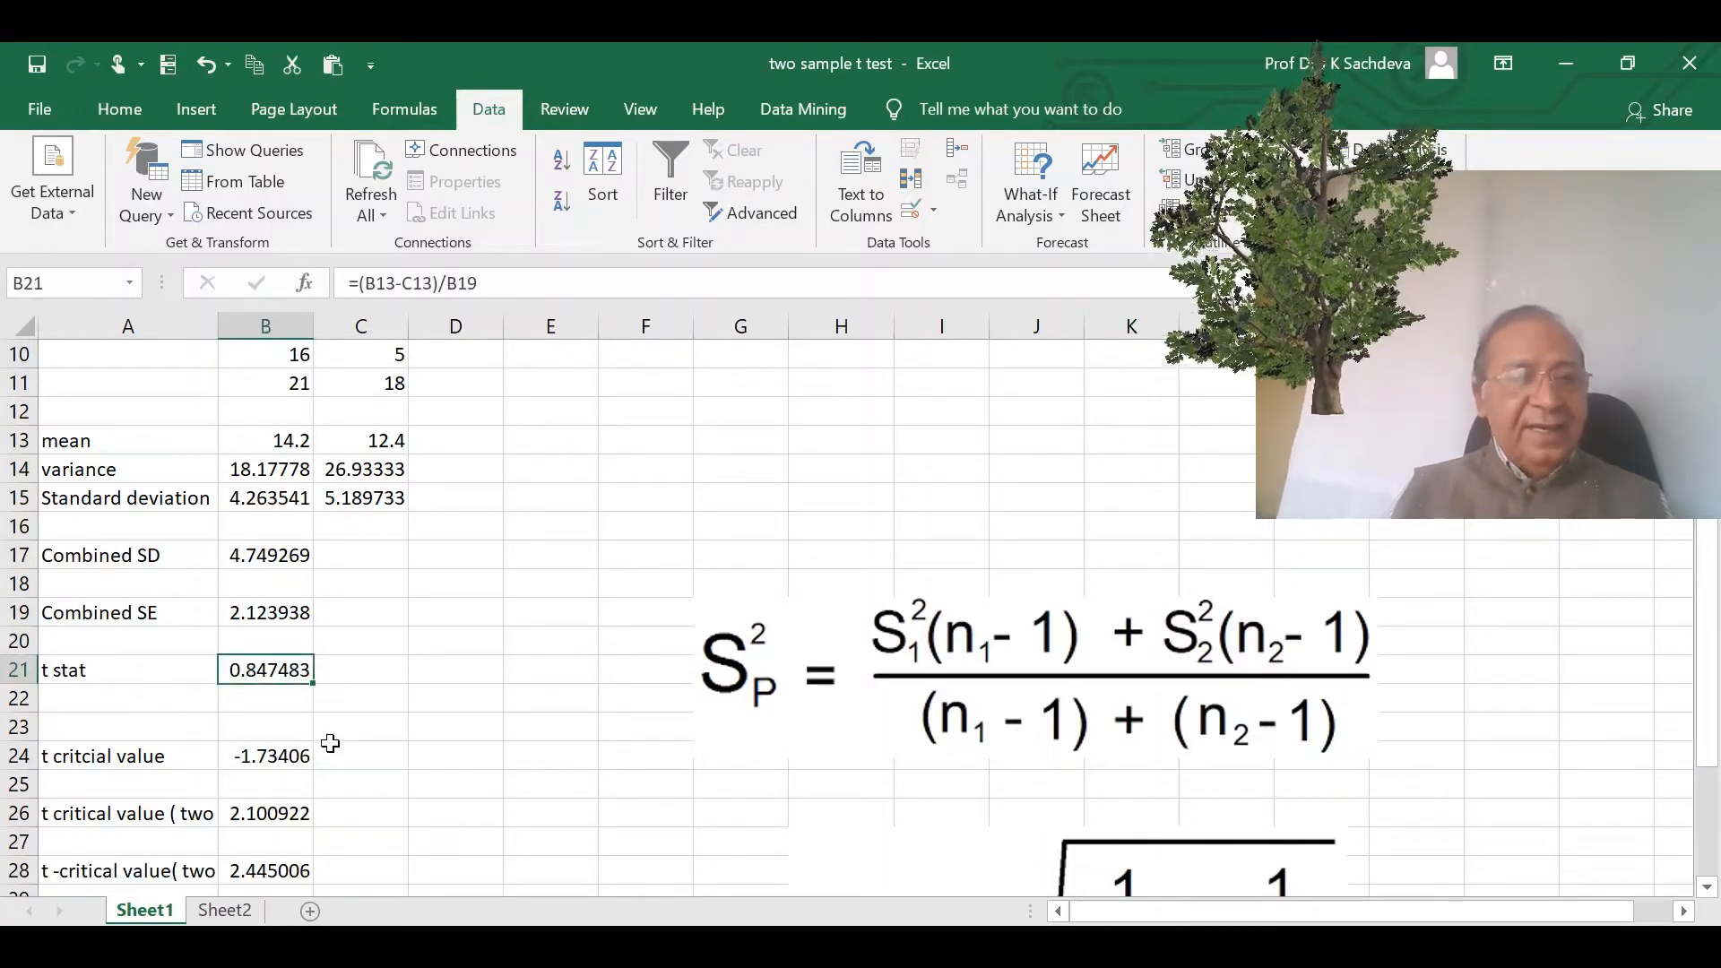
# - Check the two-tailed t critical values in cells B26 and B28 against the written hypotheses
pyautogui.click(285, 816)
pyautogui.click(272, 876)
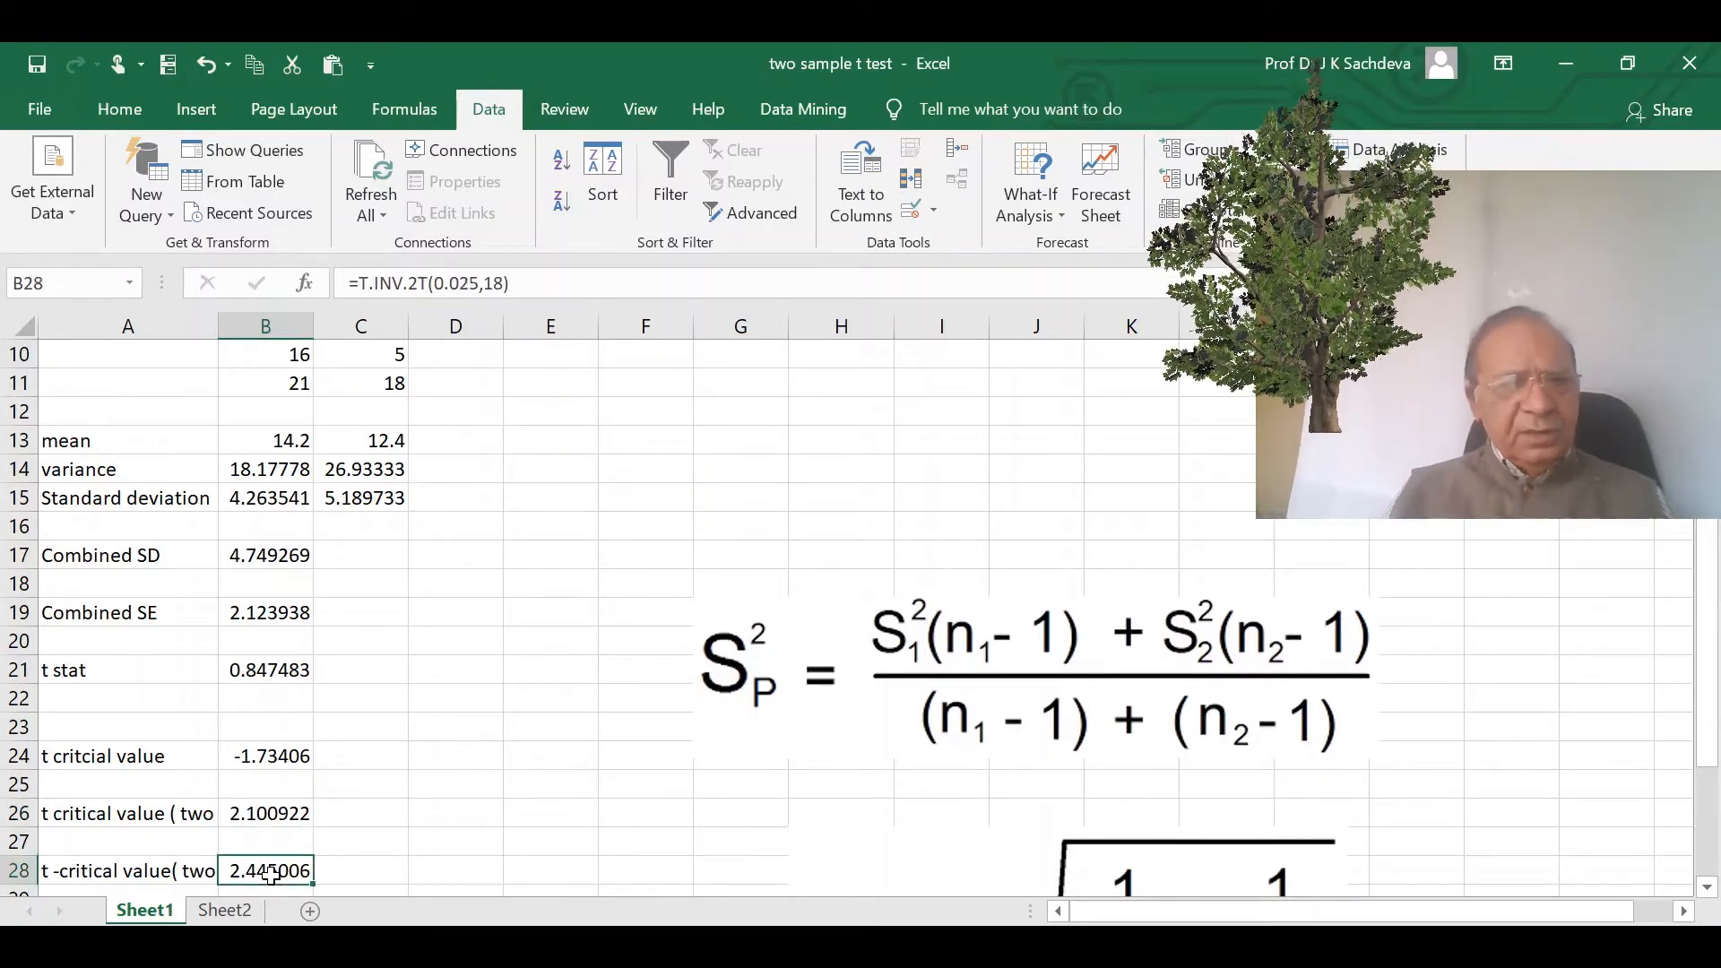
pyautogui.scroll(3, 529, 753)
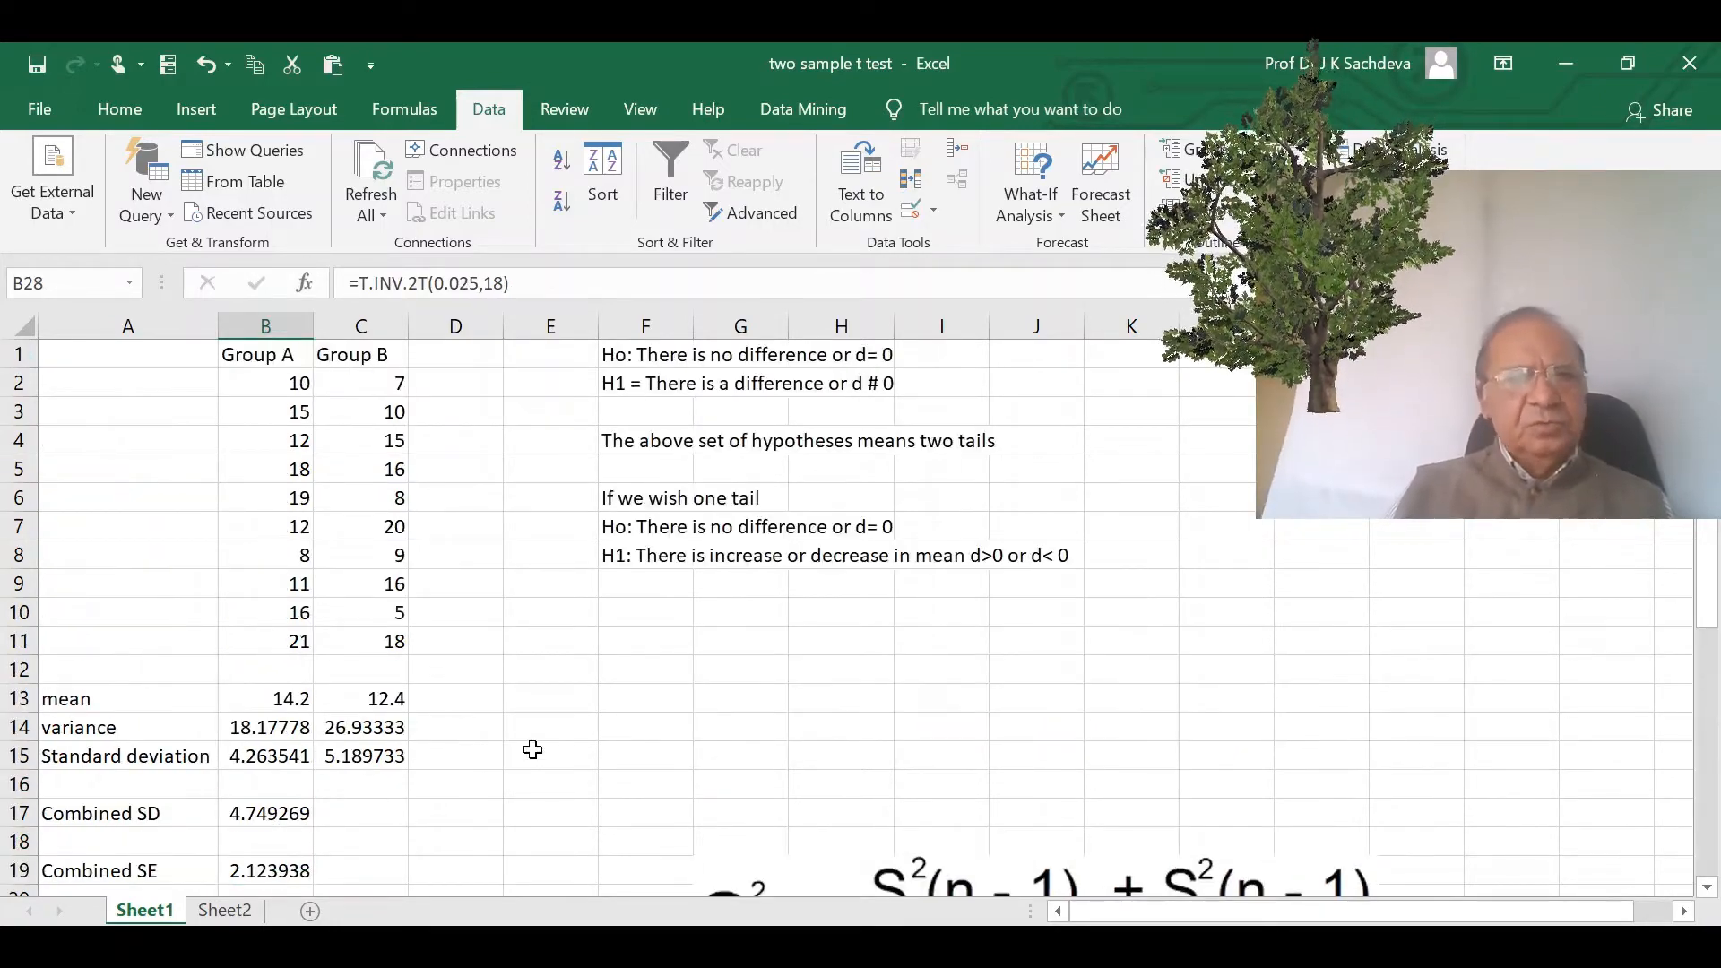
pyautogui.scroll(-2, 534, 750)
pyautogui.scroll(2, 534, 750)
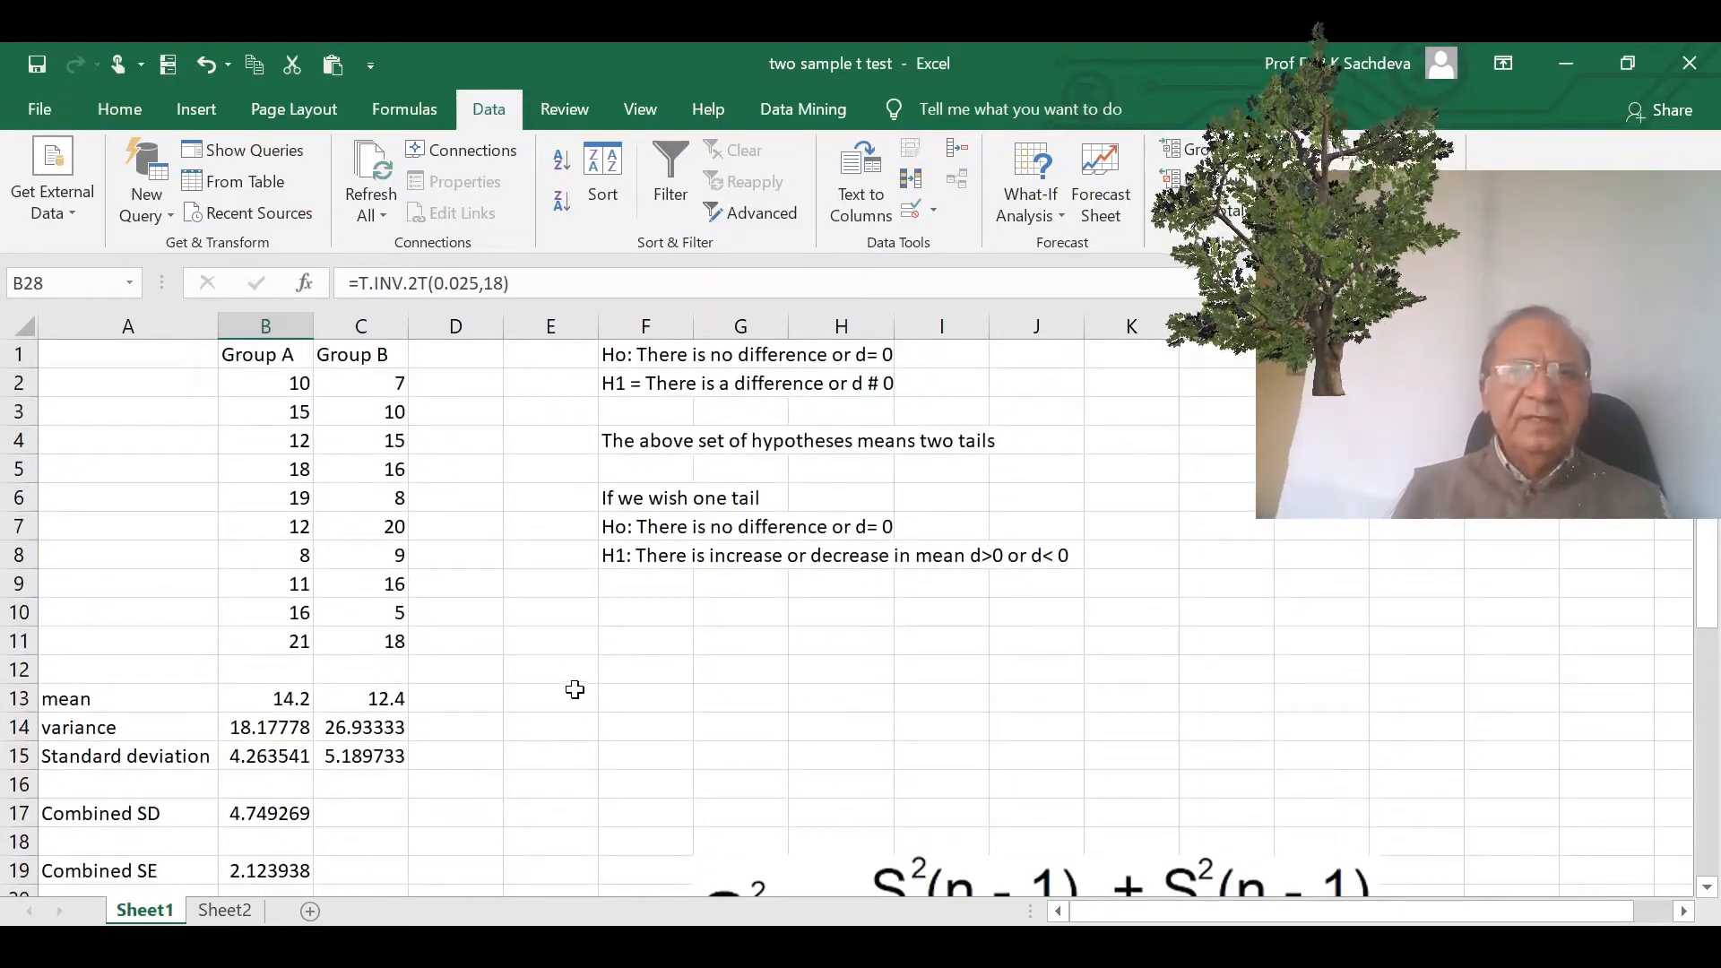
# - Write the conclusion "As calculated t stat is less than critical value of two tails at 5%, so accept null Hyp of H0" in cell J1
pyautogui.click(1037, 364)
pyautogui.write('As')
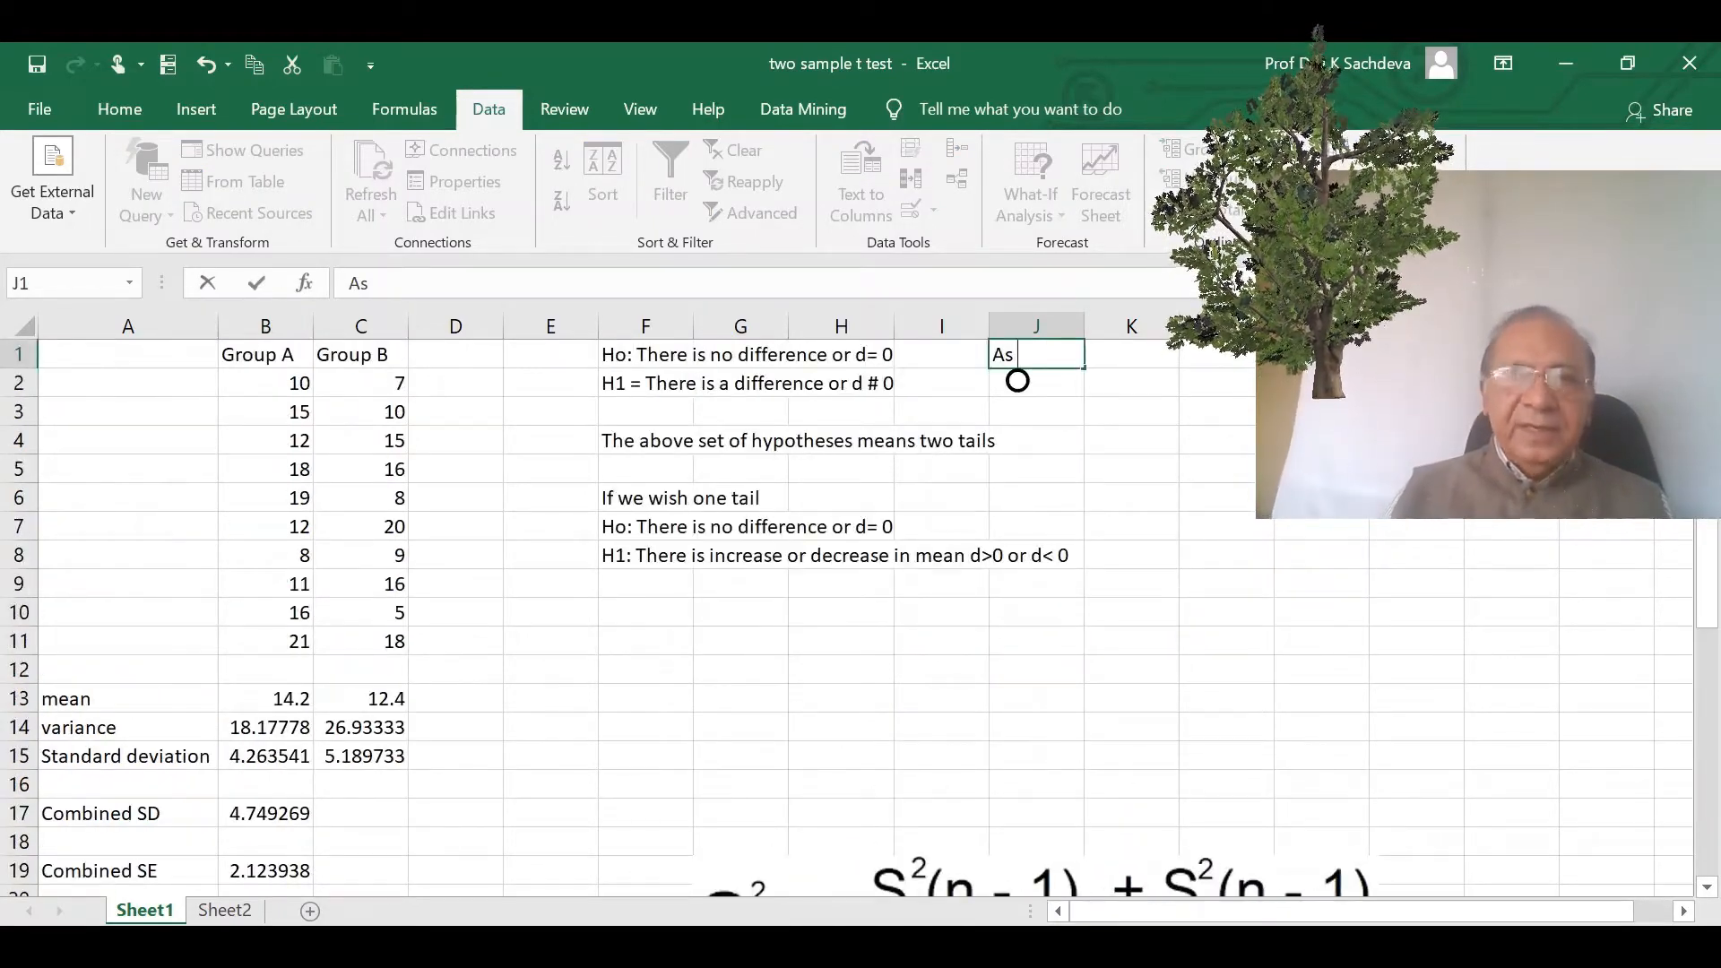
pyautogui.write('calcual')
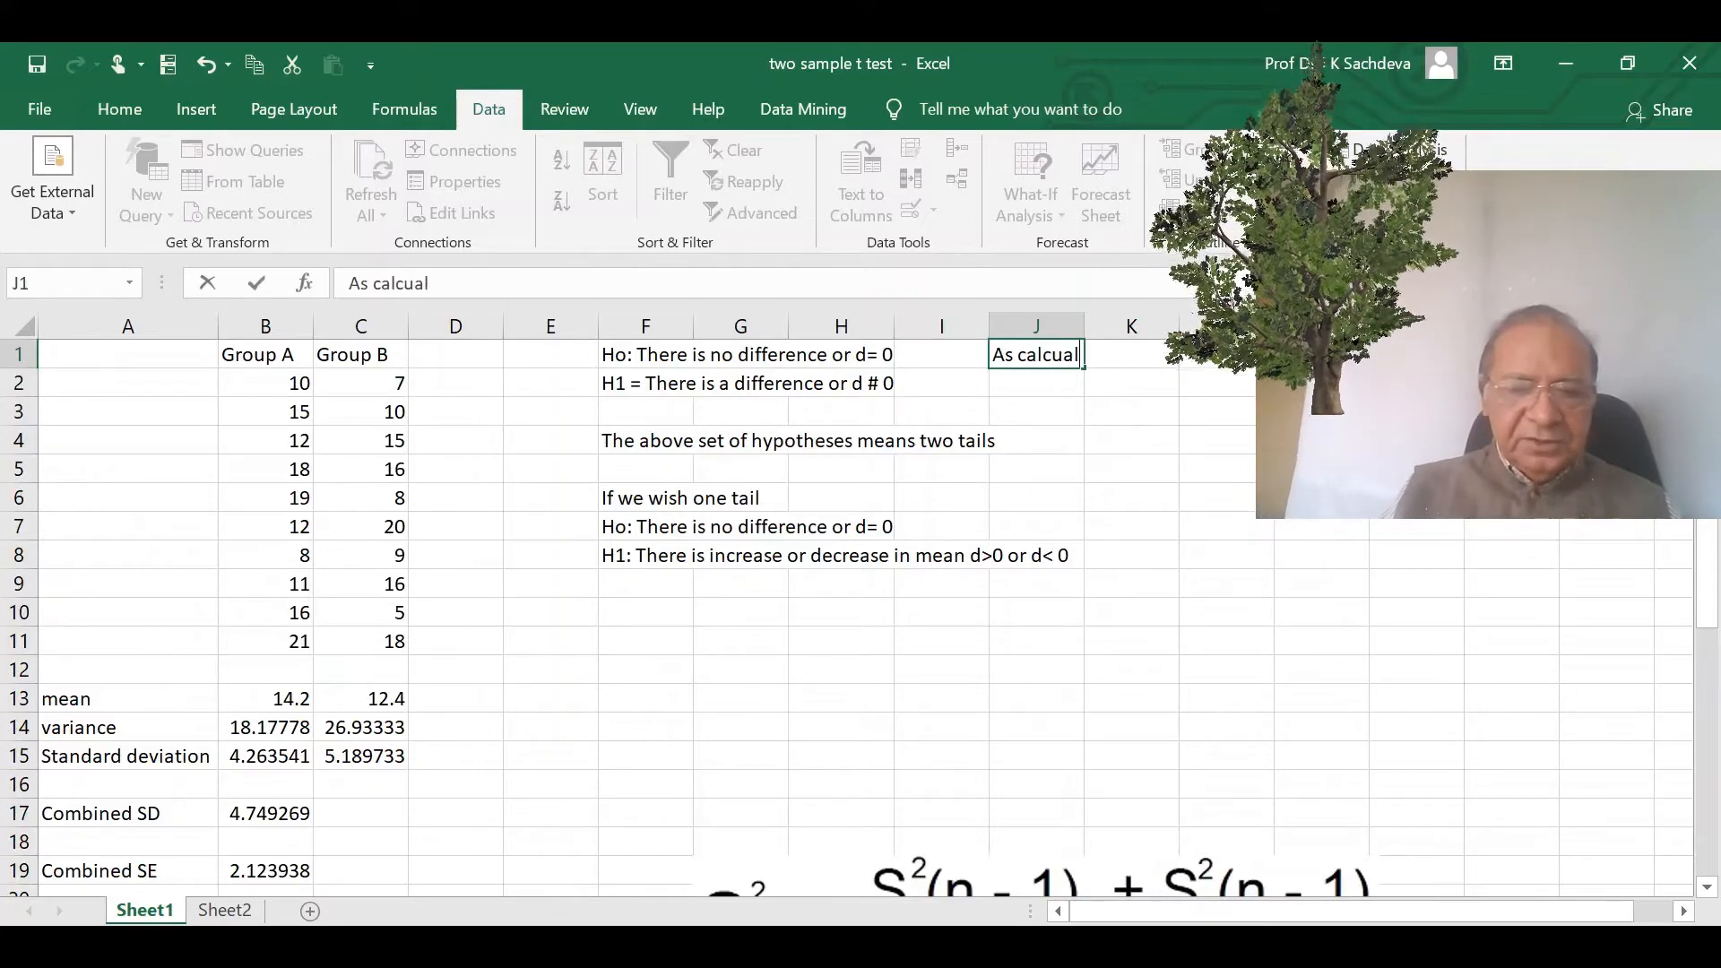
pyautogui.write('ted')
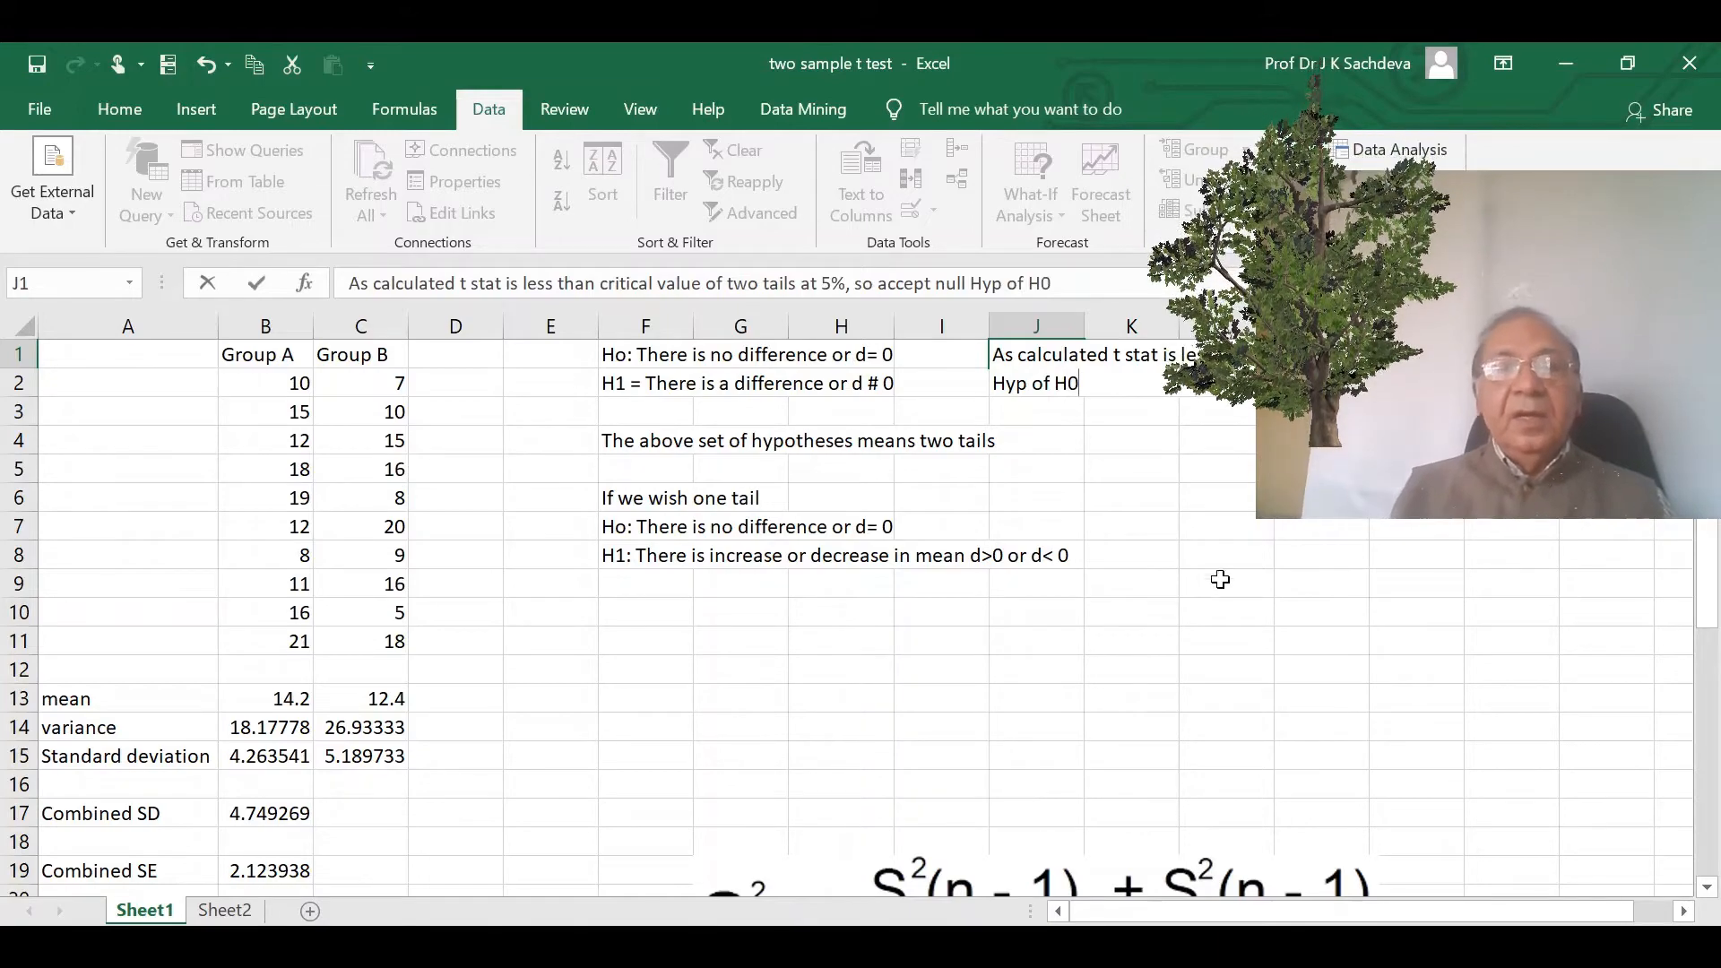
pyautogui.scroll(-1, 1031, 574)
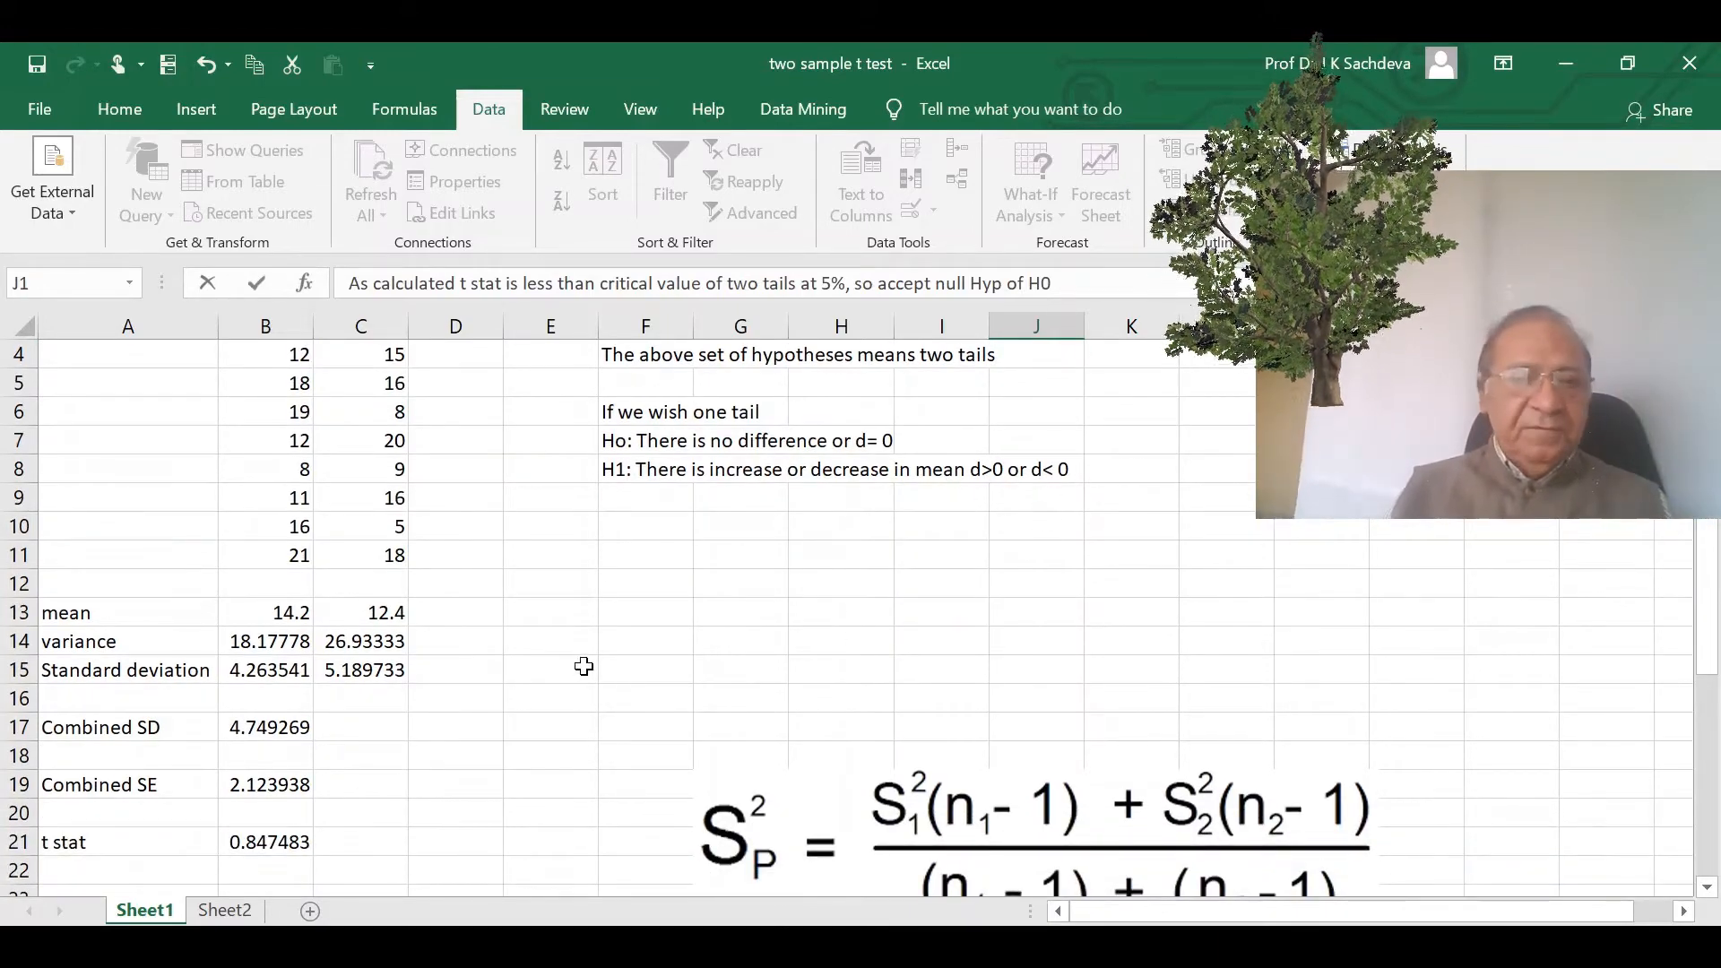
pyautogui.scroll(-2, 583, 665)
pyautogui.scroll(2, 584, 665)
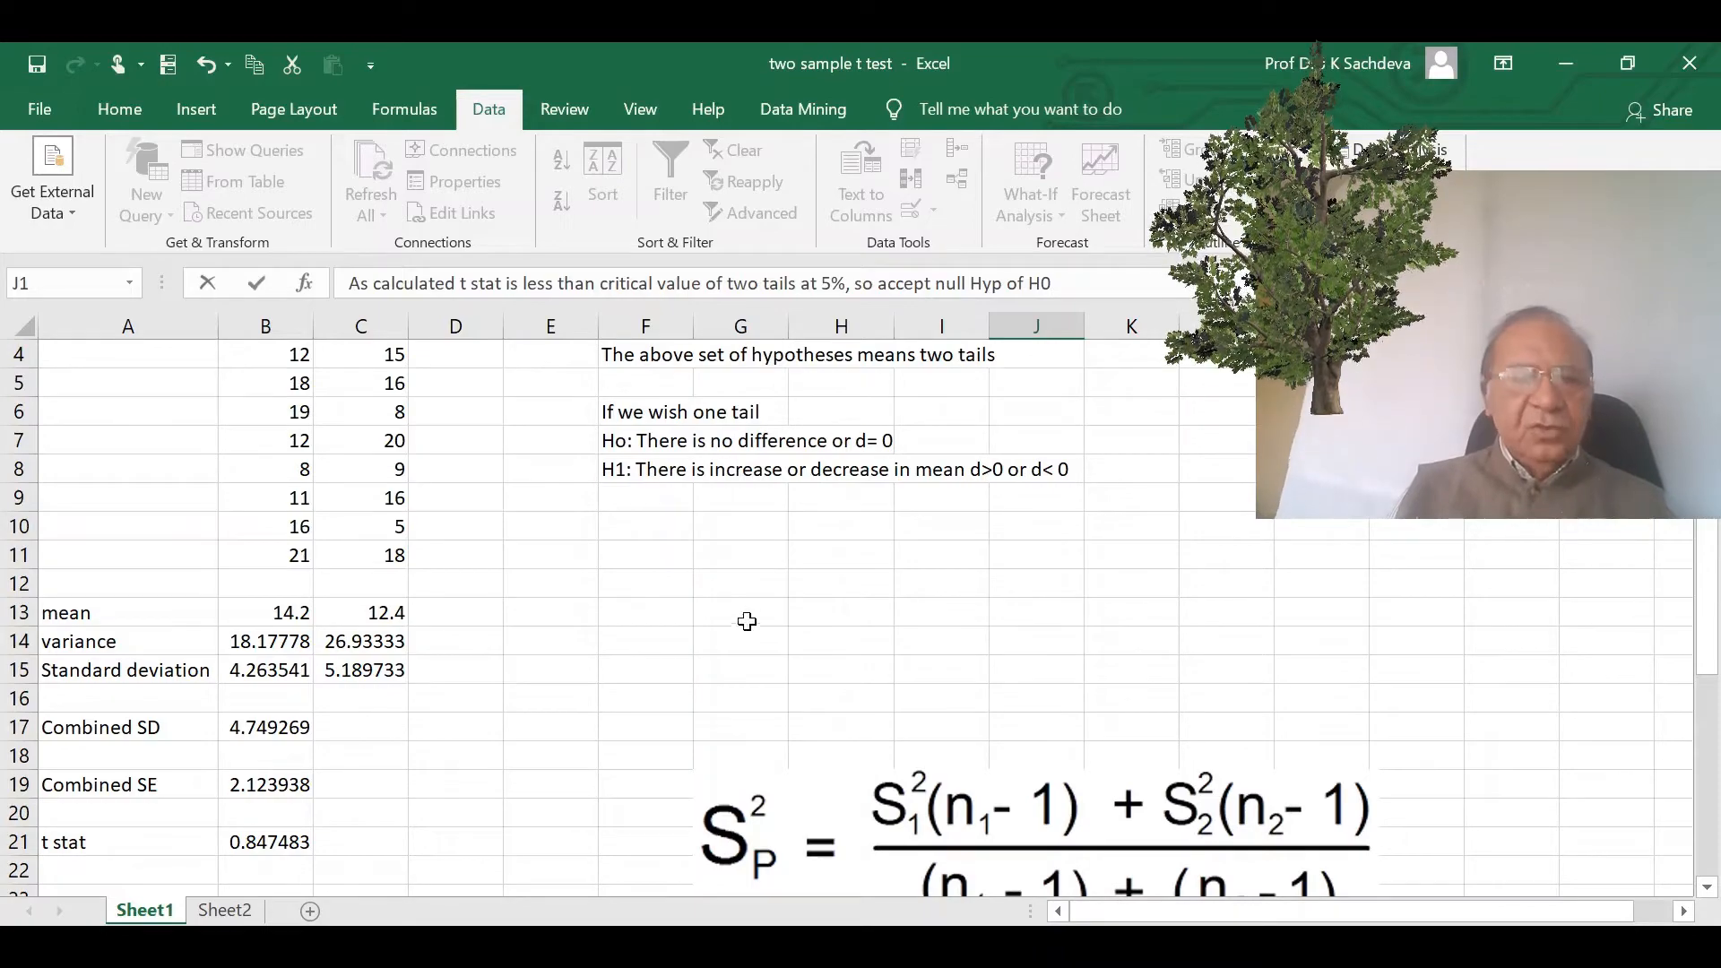
pyautogui.scroll(-3, 646, 670)
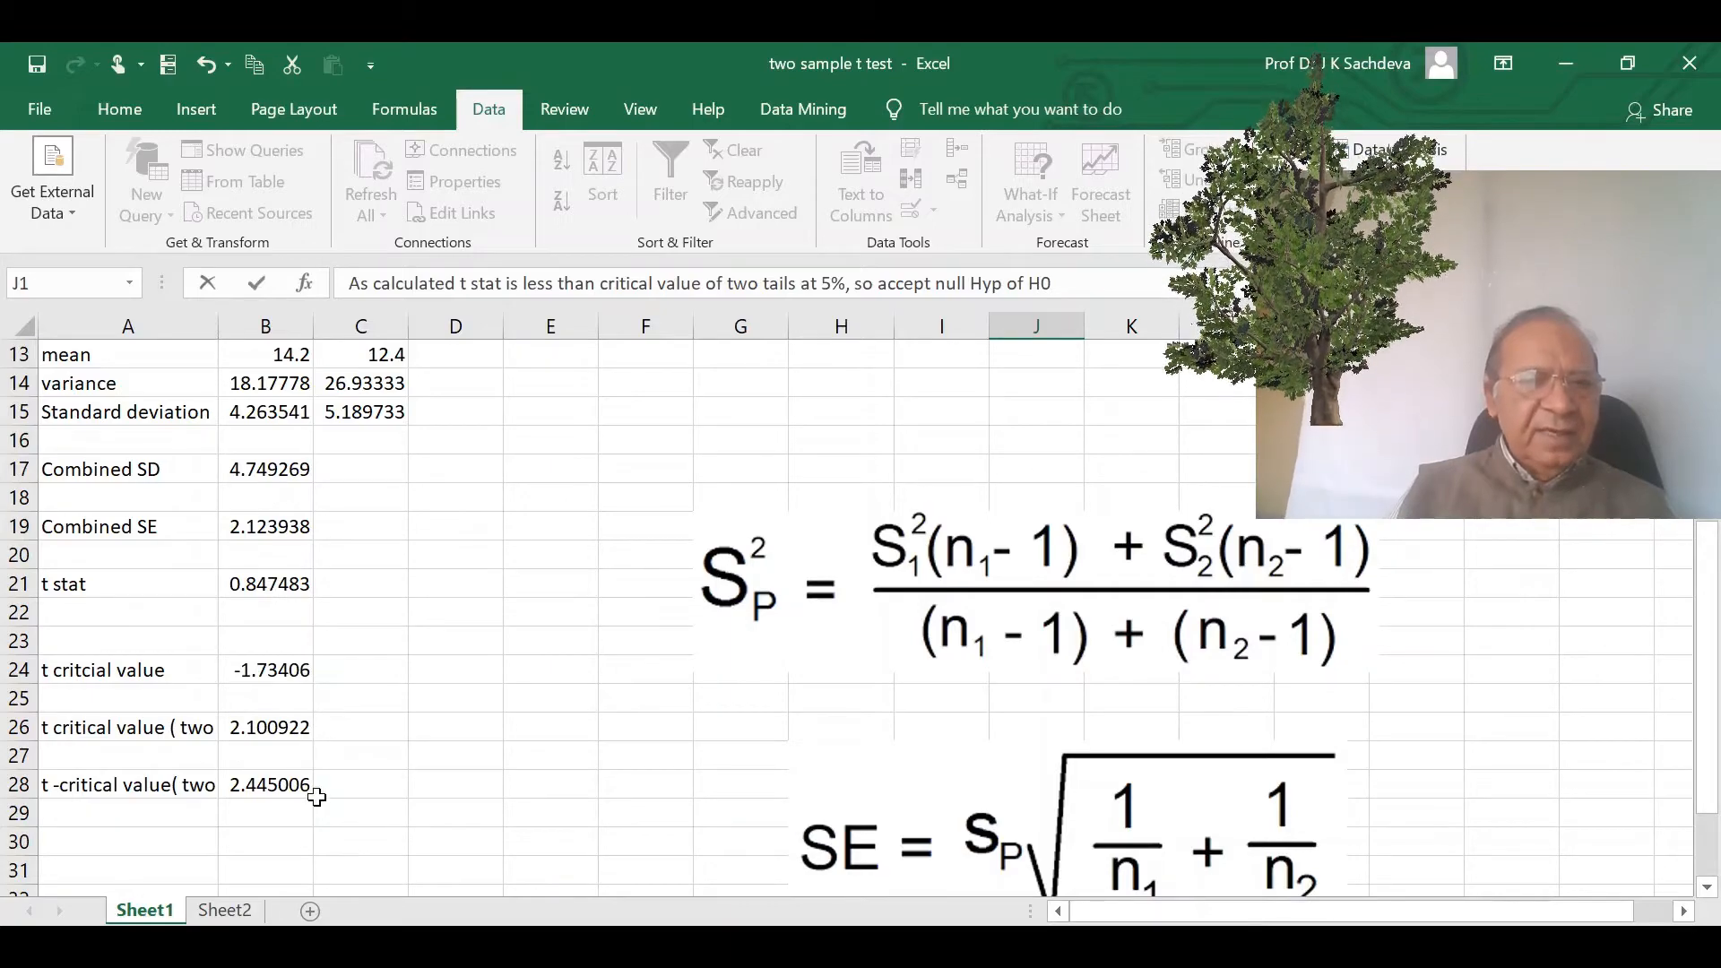
pyautogui.scroll(3, 328, 683)
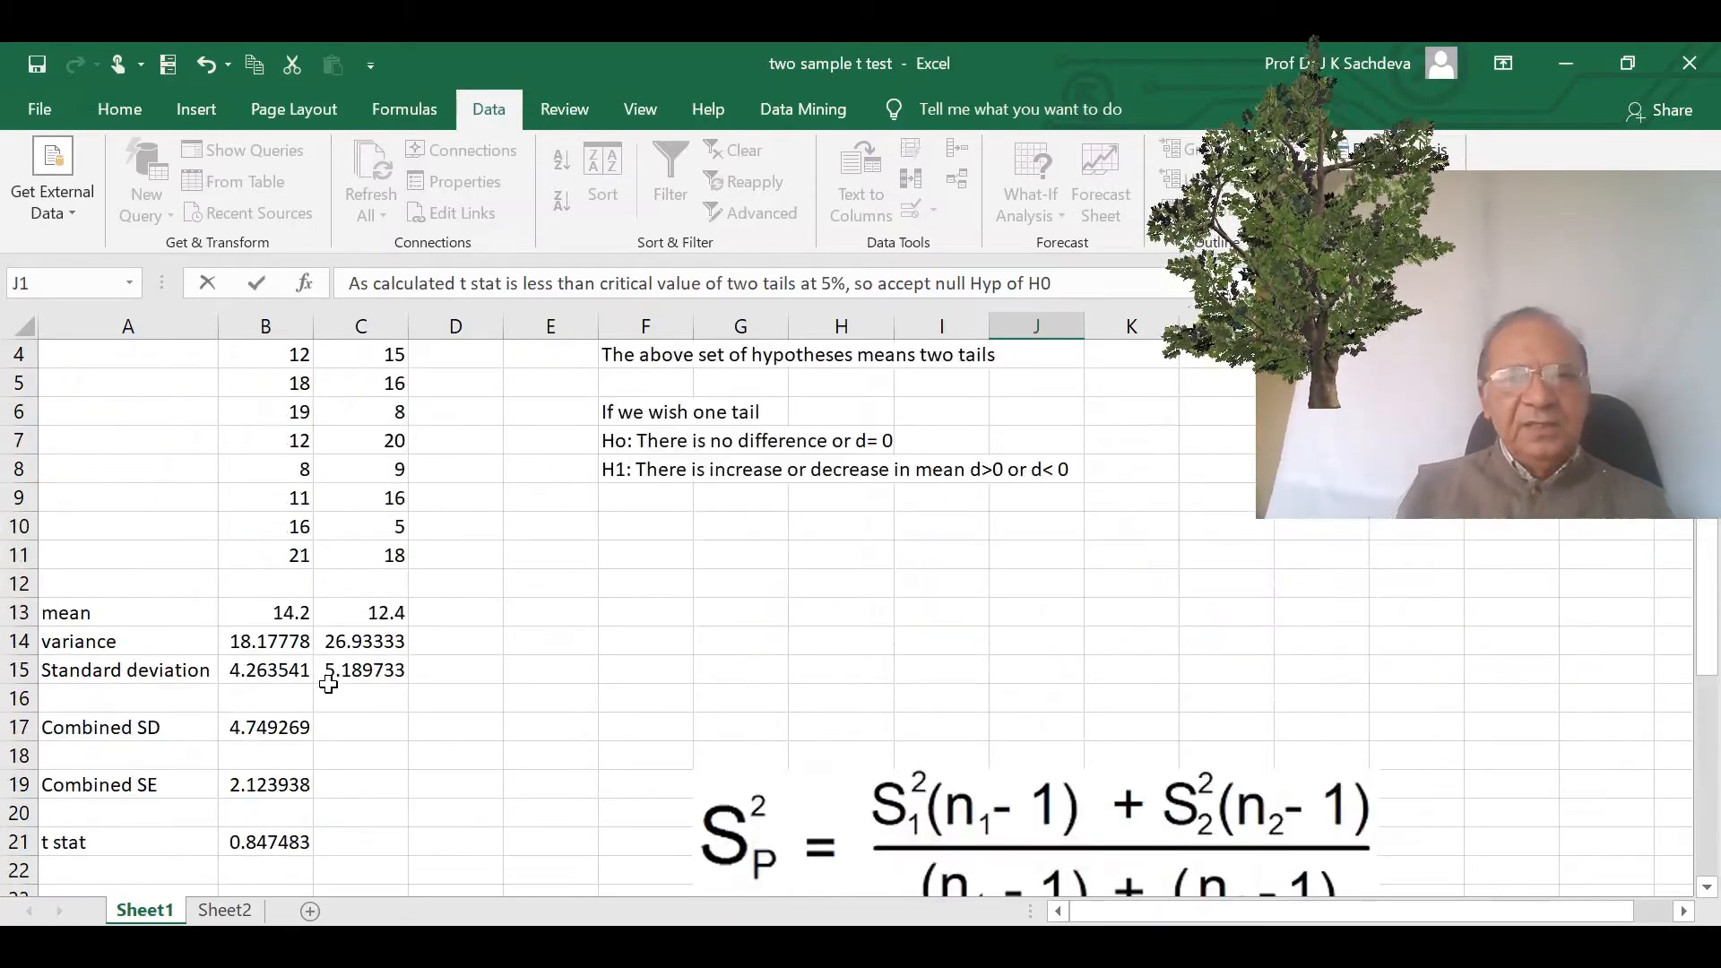
pyautogui.scroll(1, 328, 683)
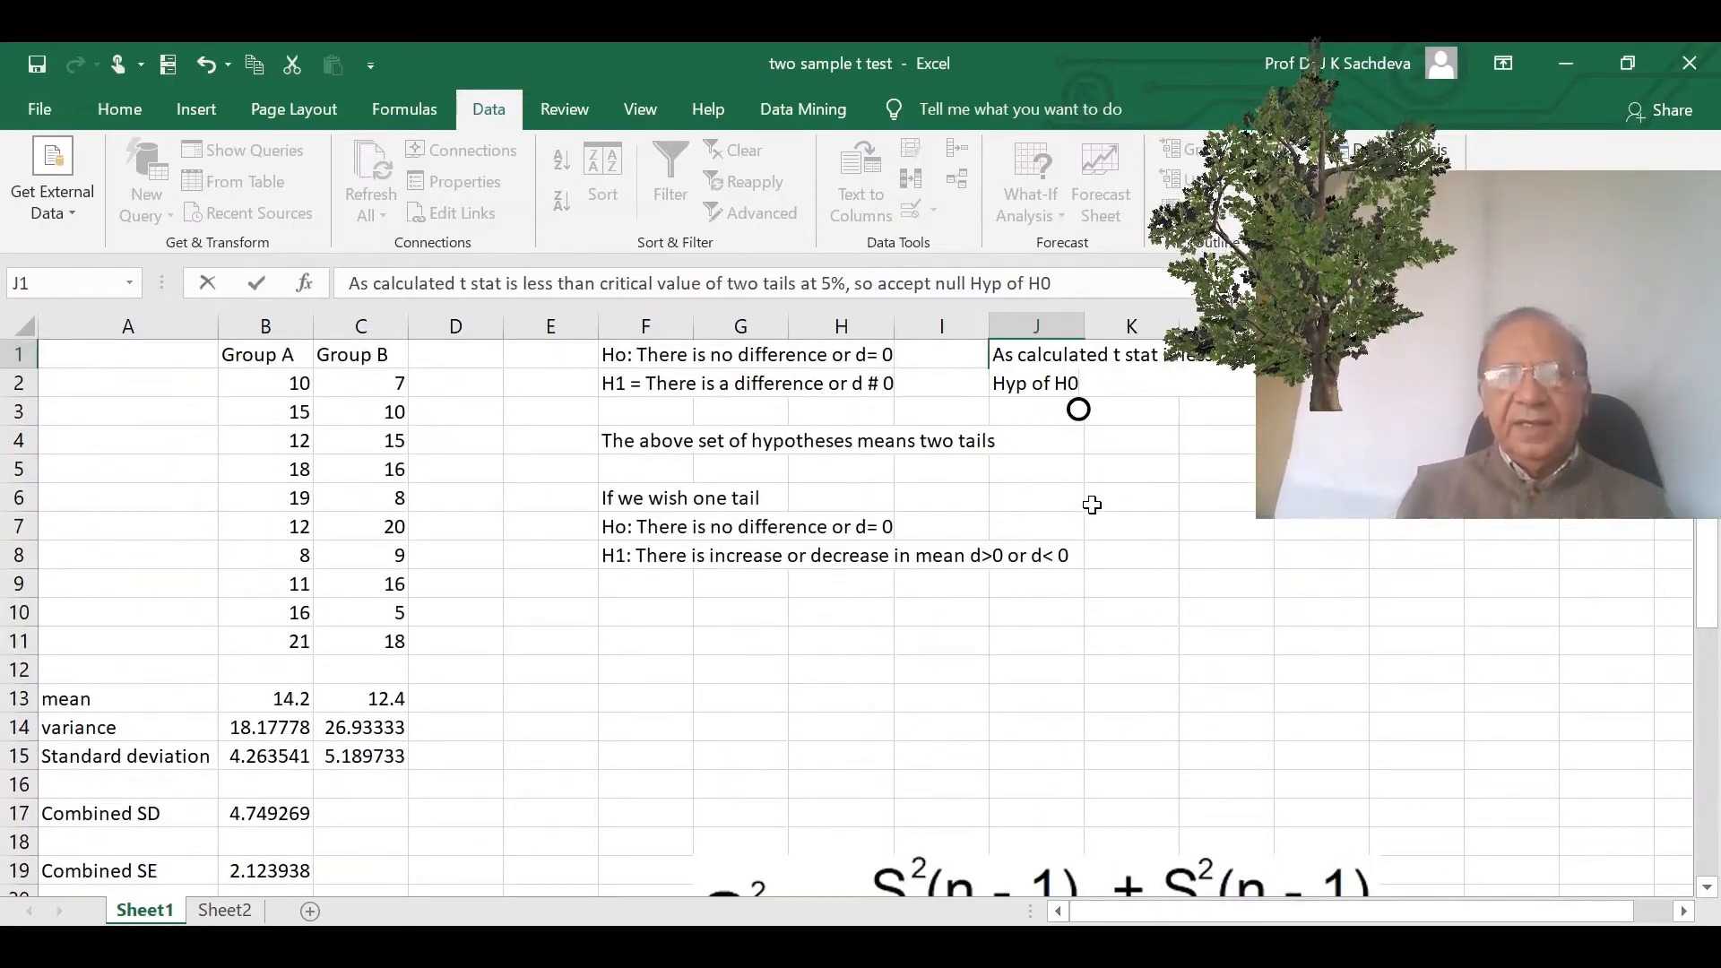
pyautogui.click(1141, 491)
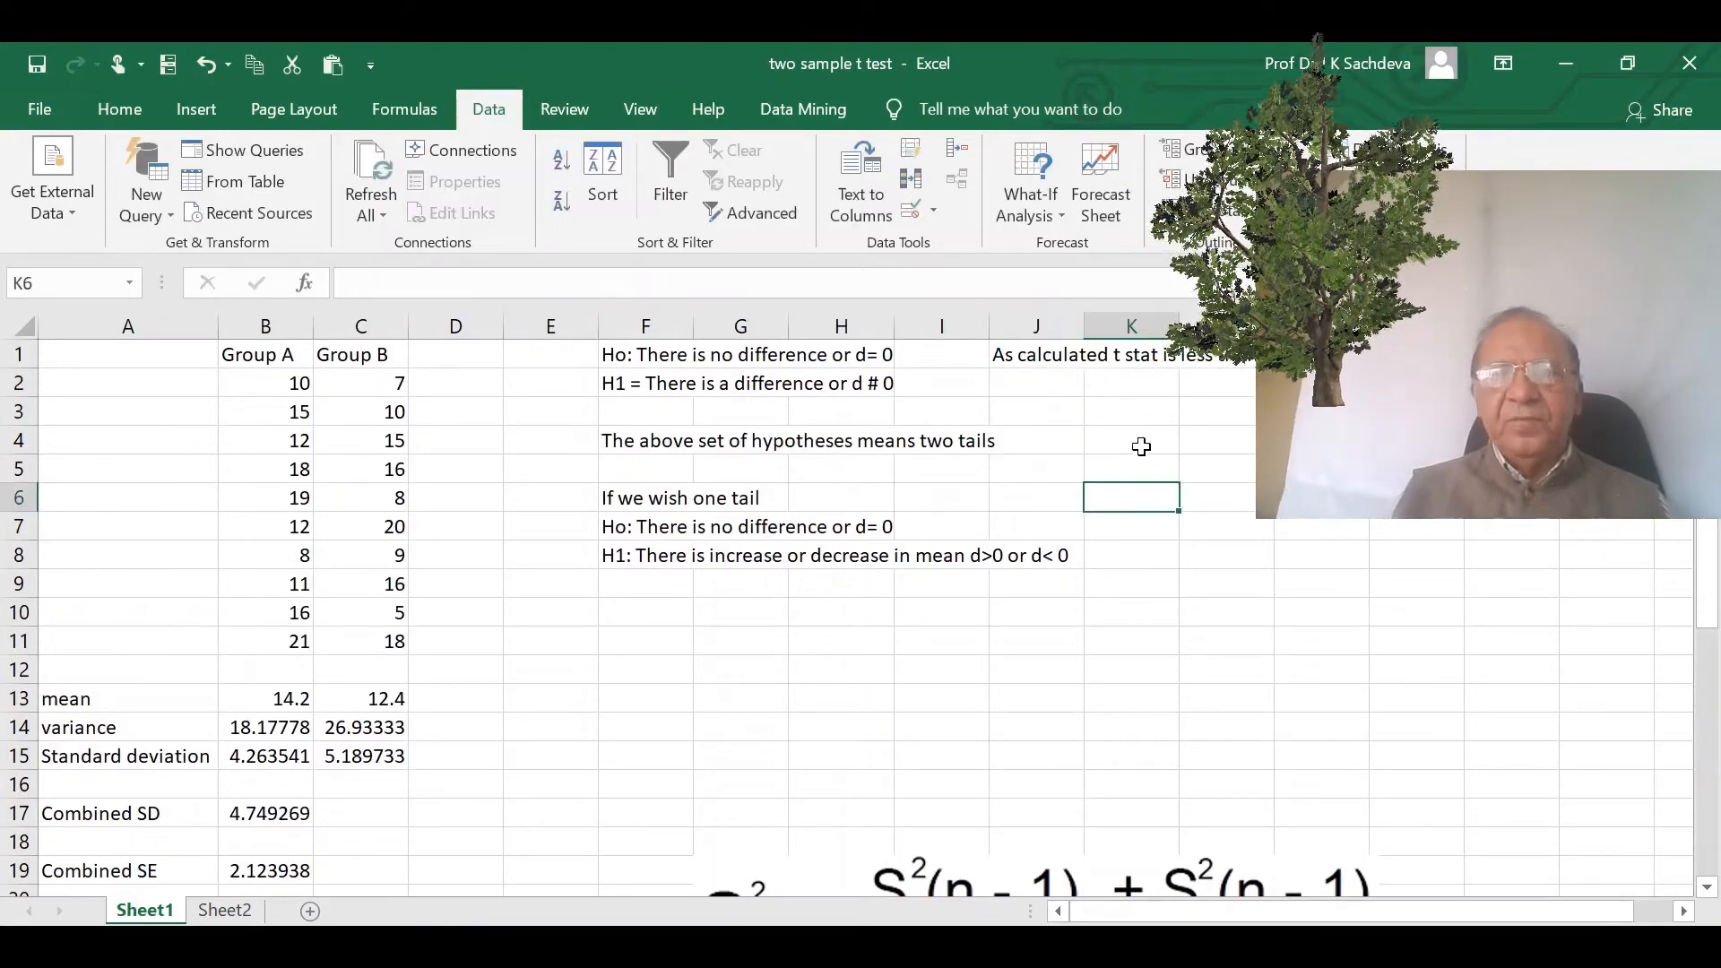
# - Copy the two-tail conclusion from cell J1 into cell J6 beside the one-tail hypotheses
pyautogui.click(1022, 354)
pyautogui.rightClick(1024, 349)
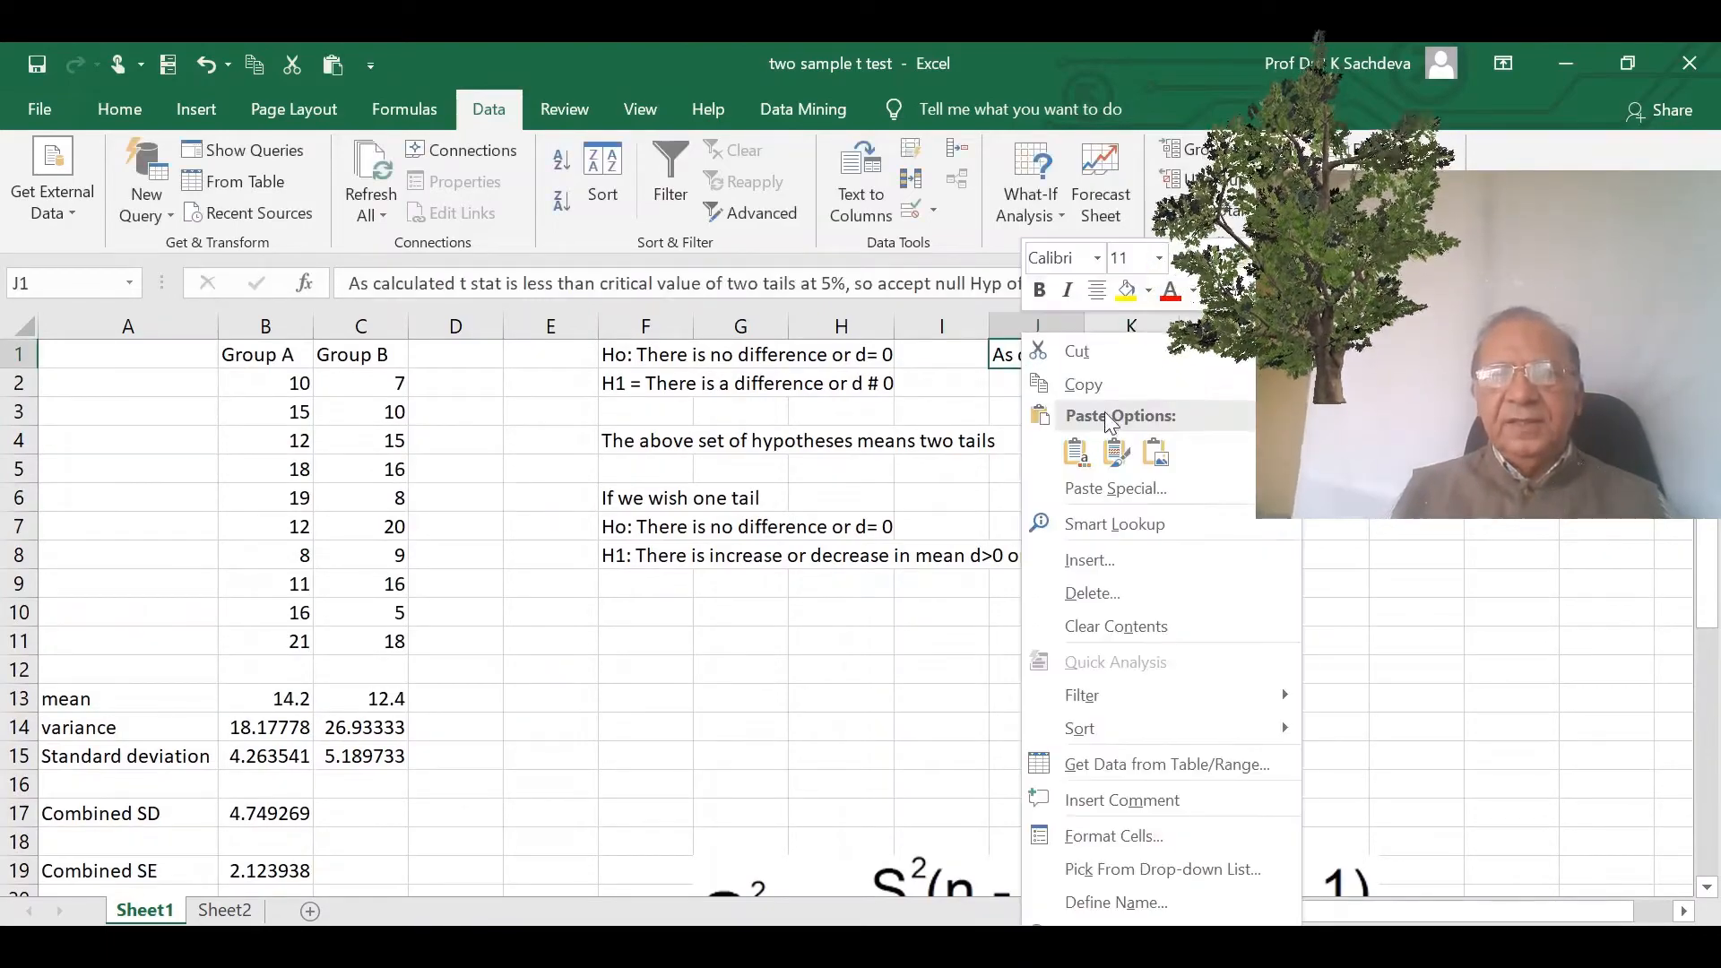
pyautogui.click(1082, 383)
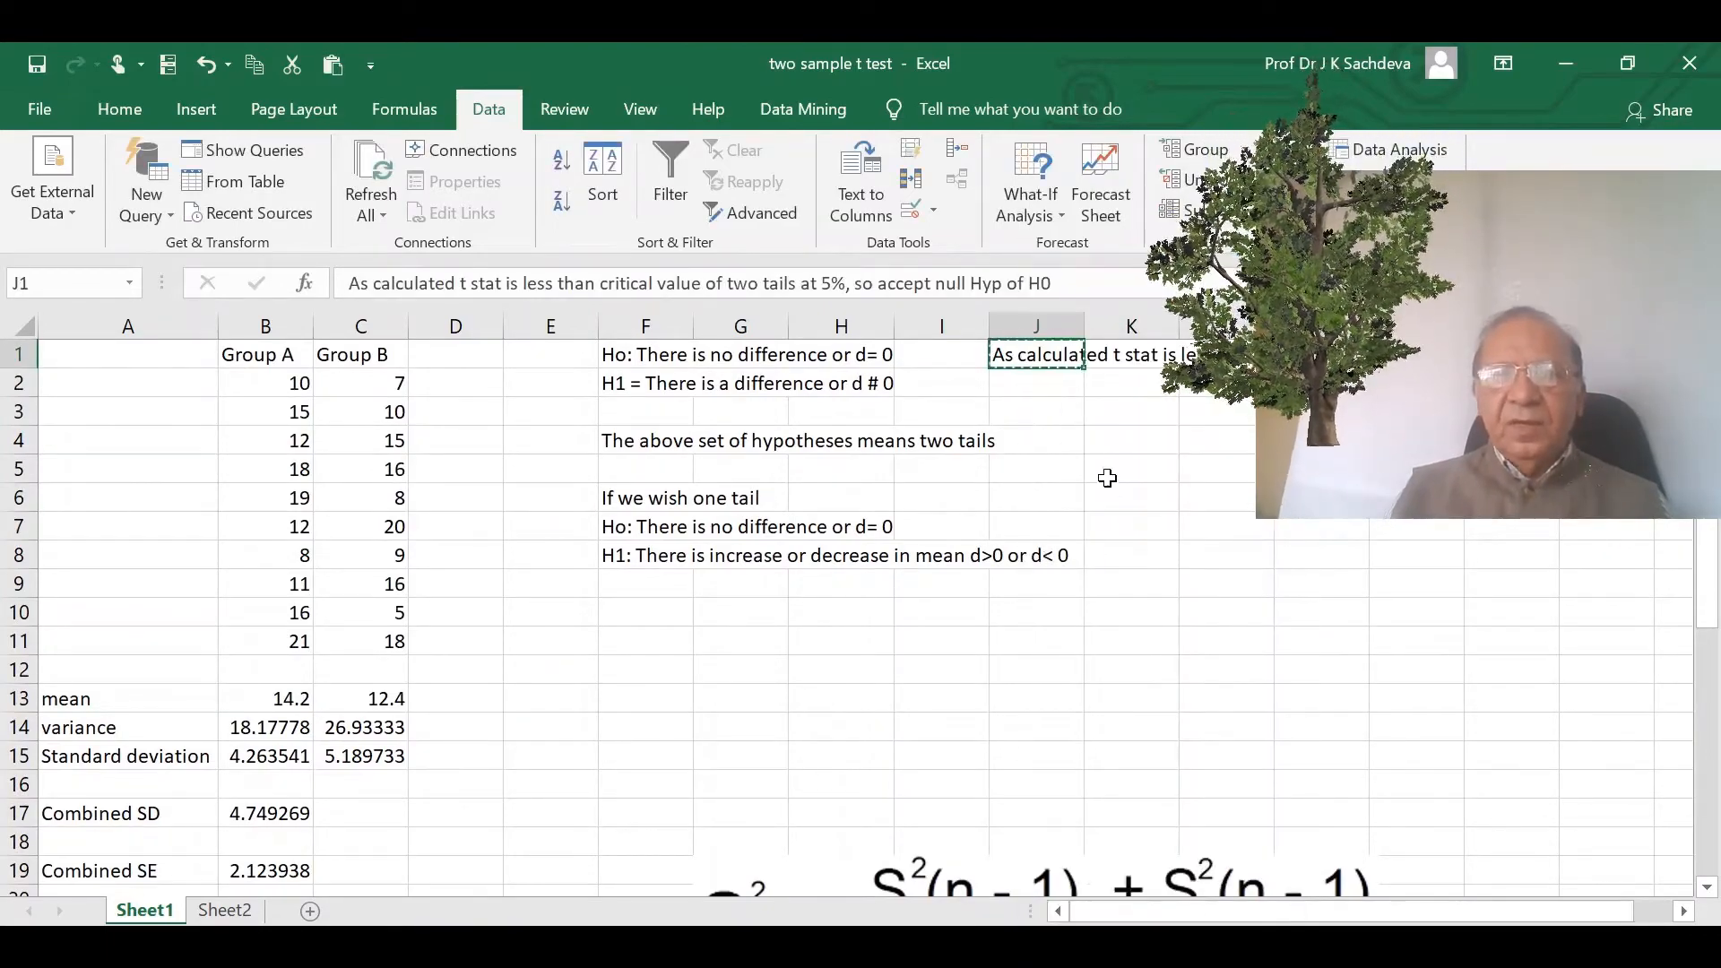
pyautogui.click(1068, 503)
pyautogui.rightClick(1068, 503)
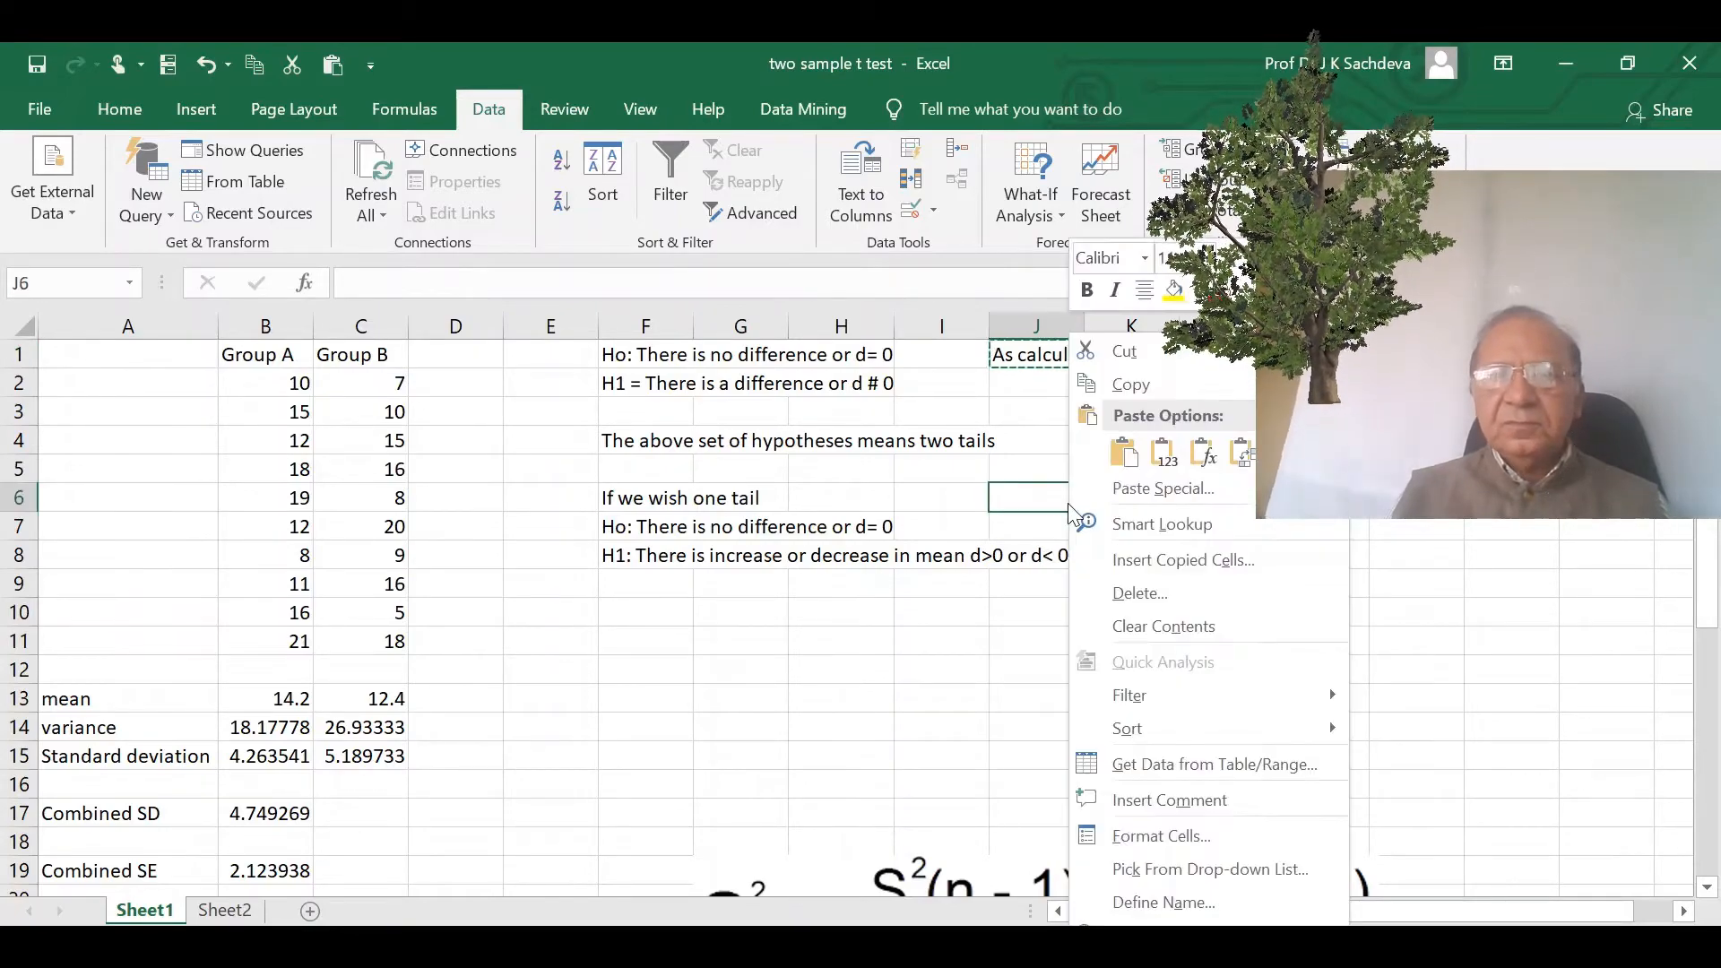
pyautogui.click(1122, 451)
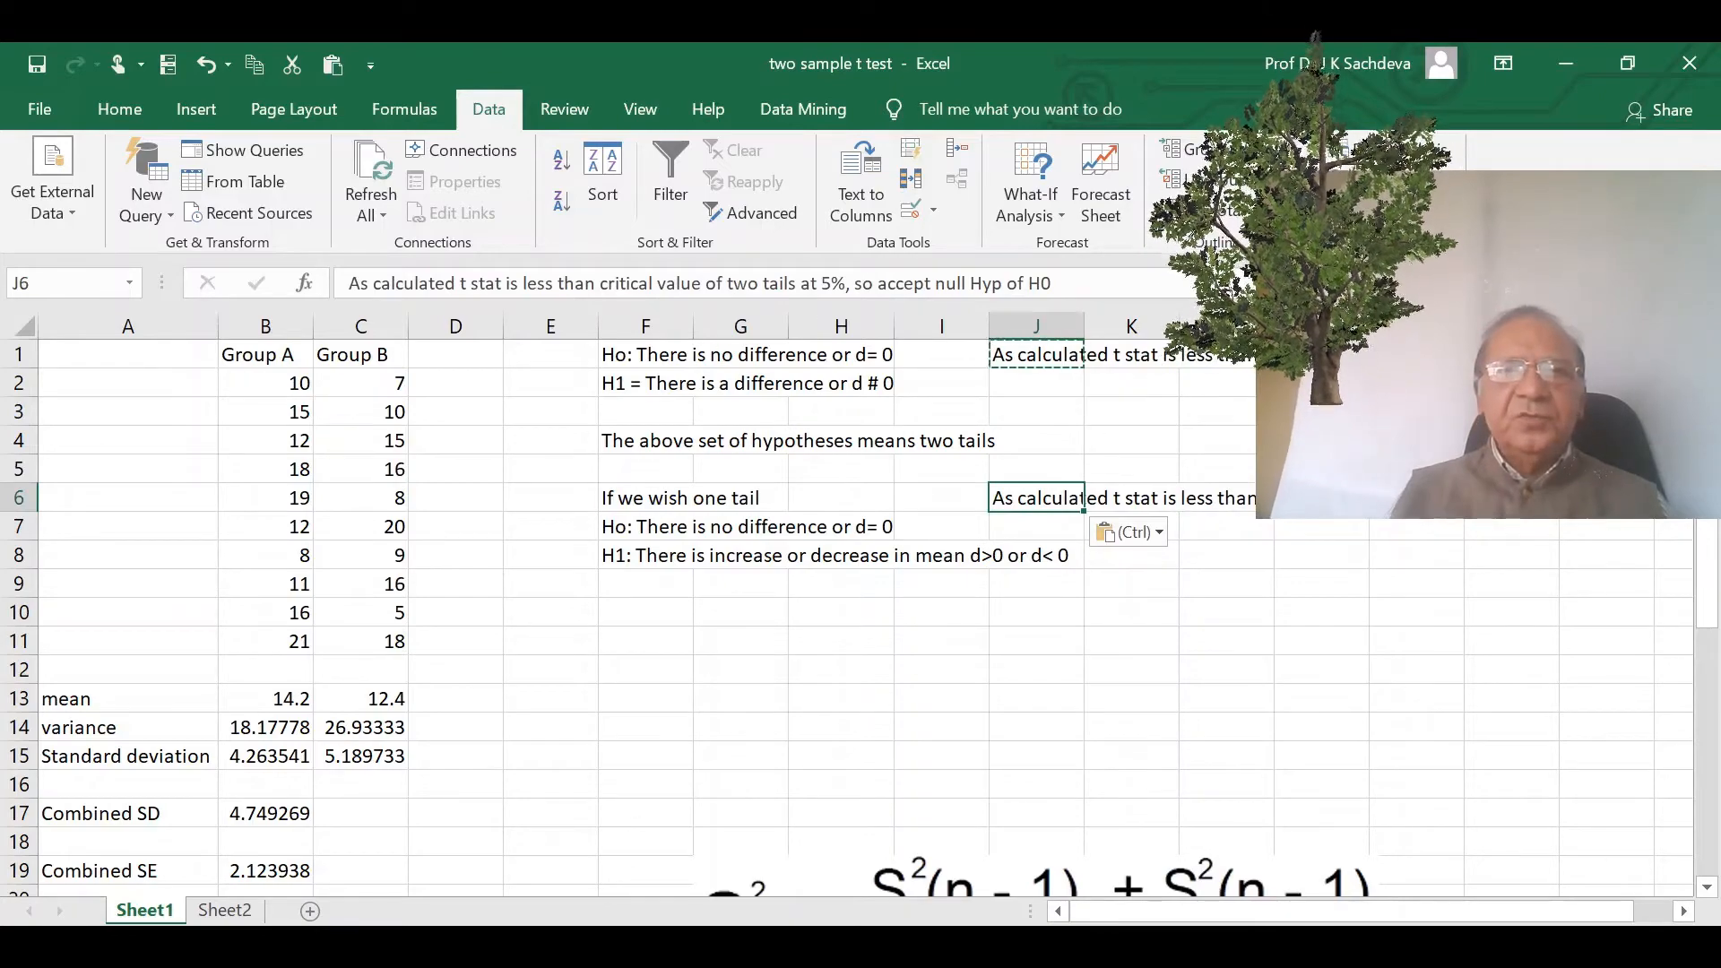
# - Change the significance level in the cell J6 conclusion to 2.5%
pyautogui.click(821, 284)
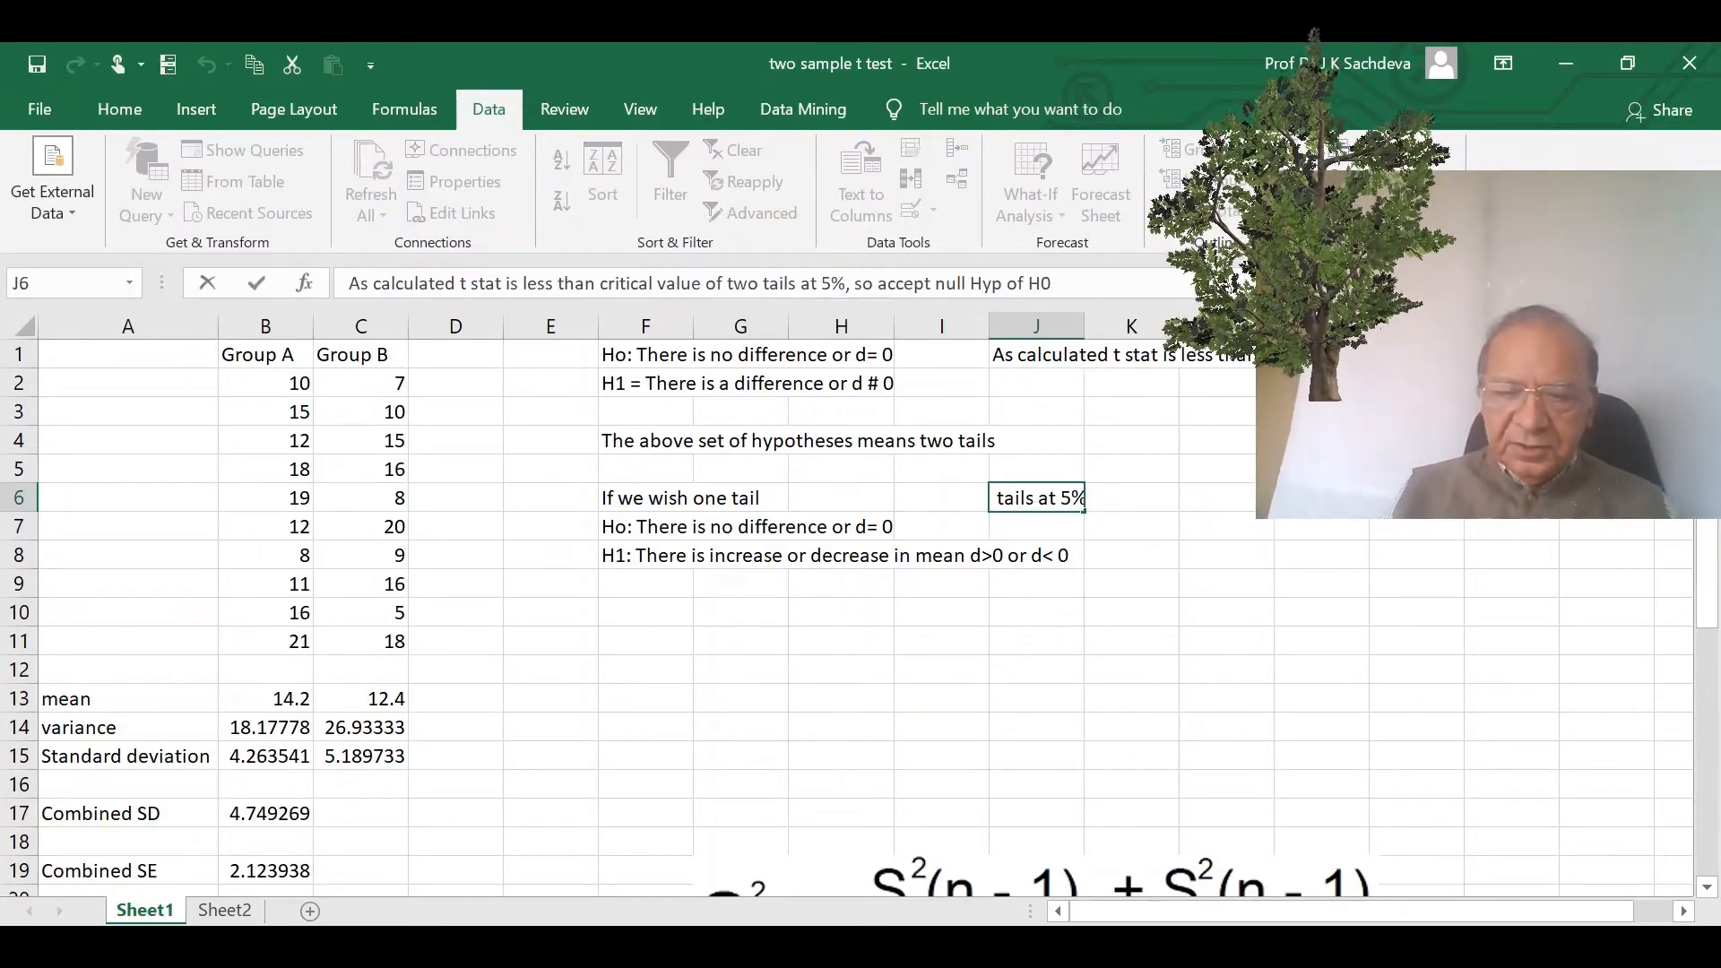
pyautogui.write('2.')
pyautogui.click(1200, 463)
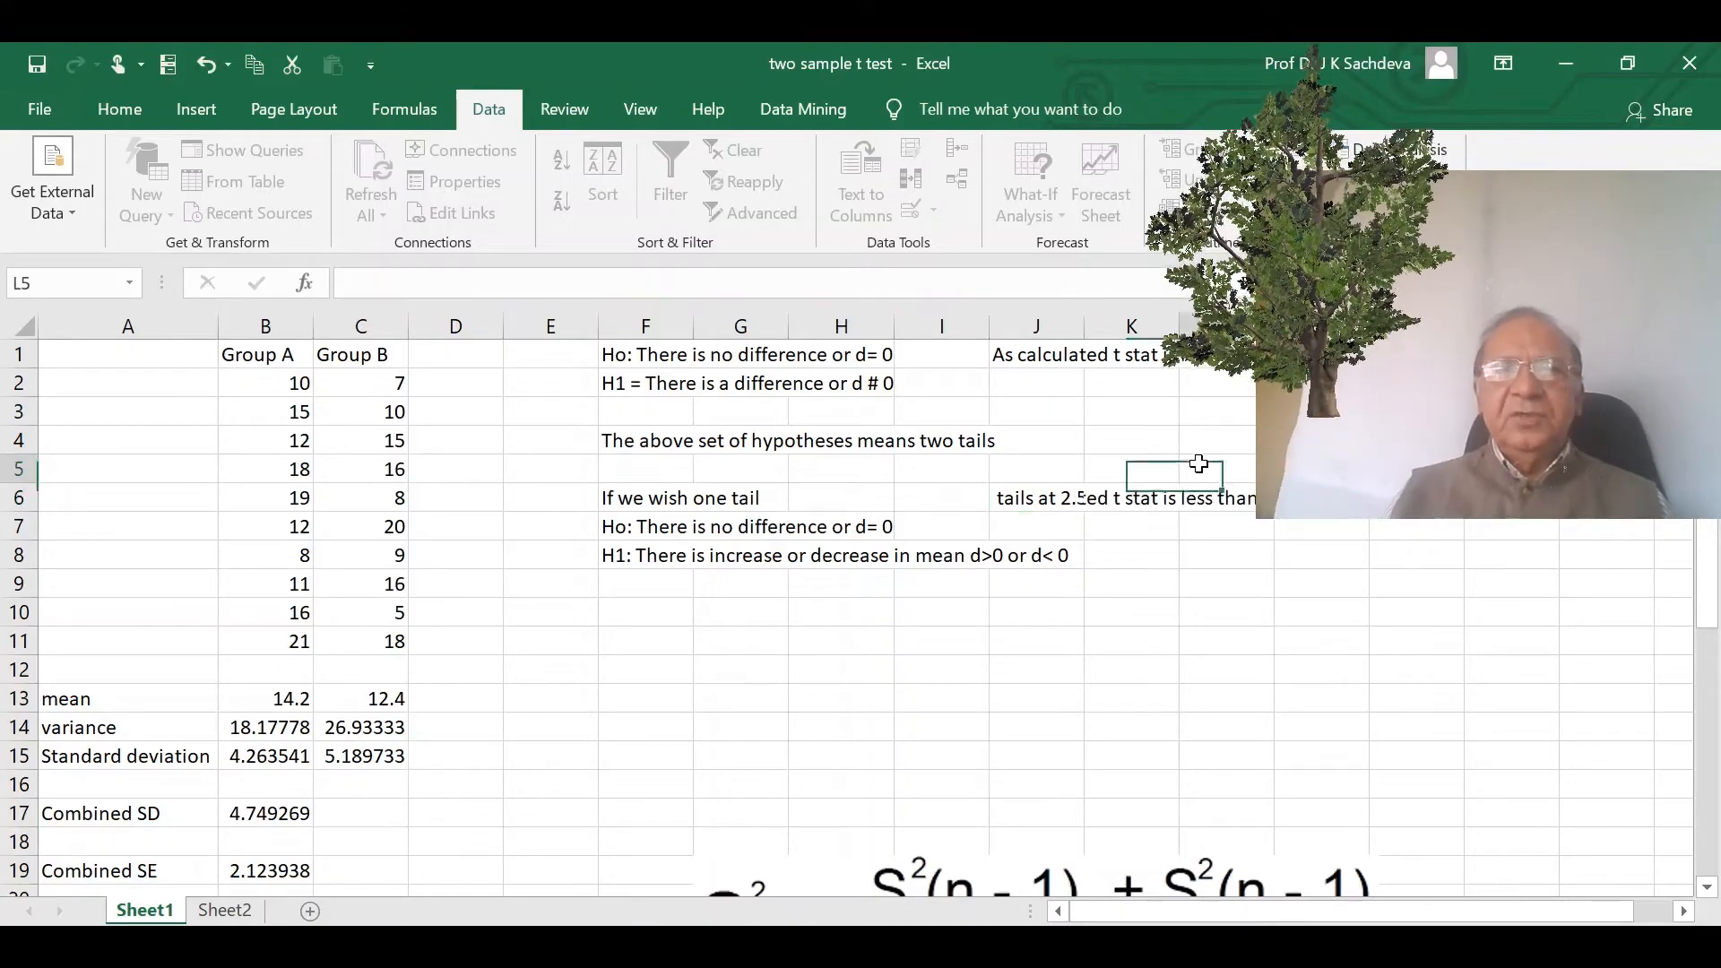
# - Review the t stat and the t critical values against the conclusions written in column J
pyautogui.scroll(-2, 1231, 595)
pyautogui.scroll(2, 1232, 596)
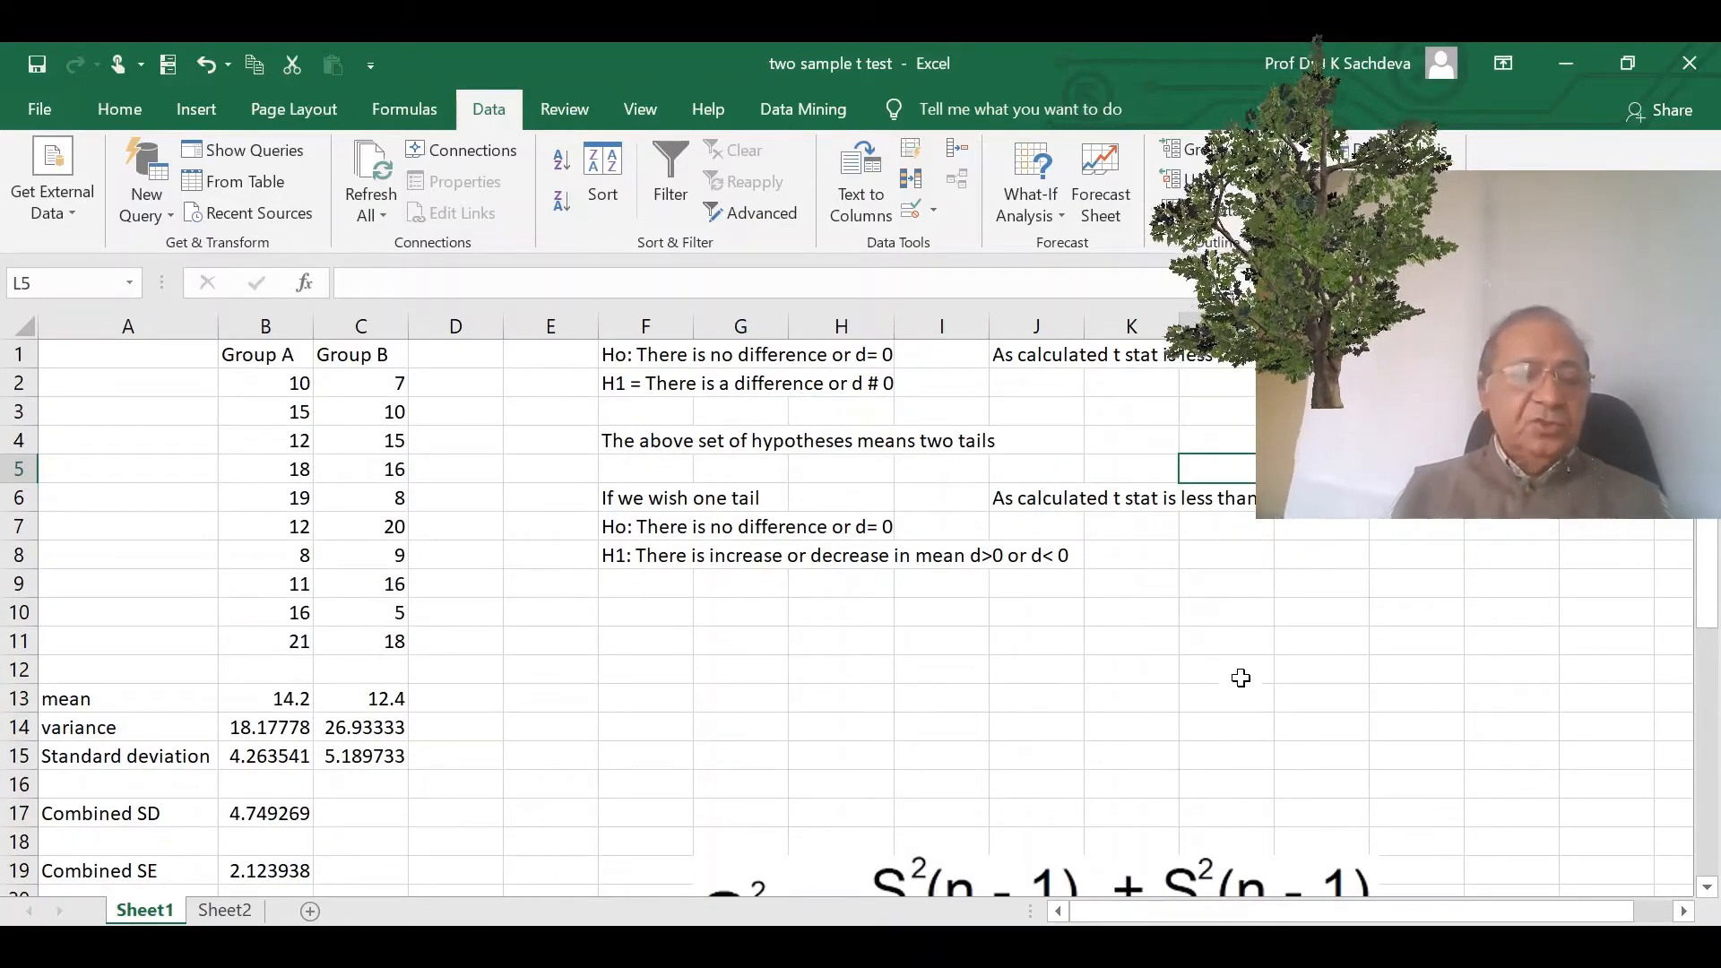
pyautogui.scroll(-2, 492, 720)
pyautogui.scroll(2, 493, 720)
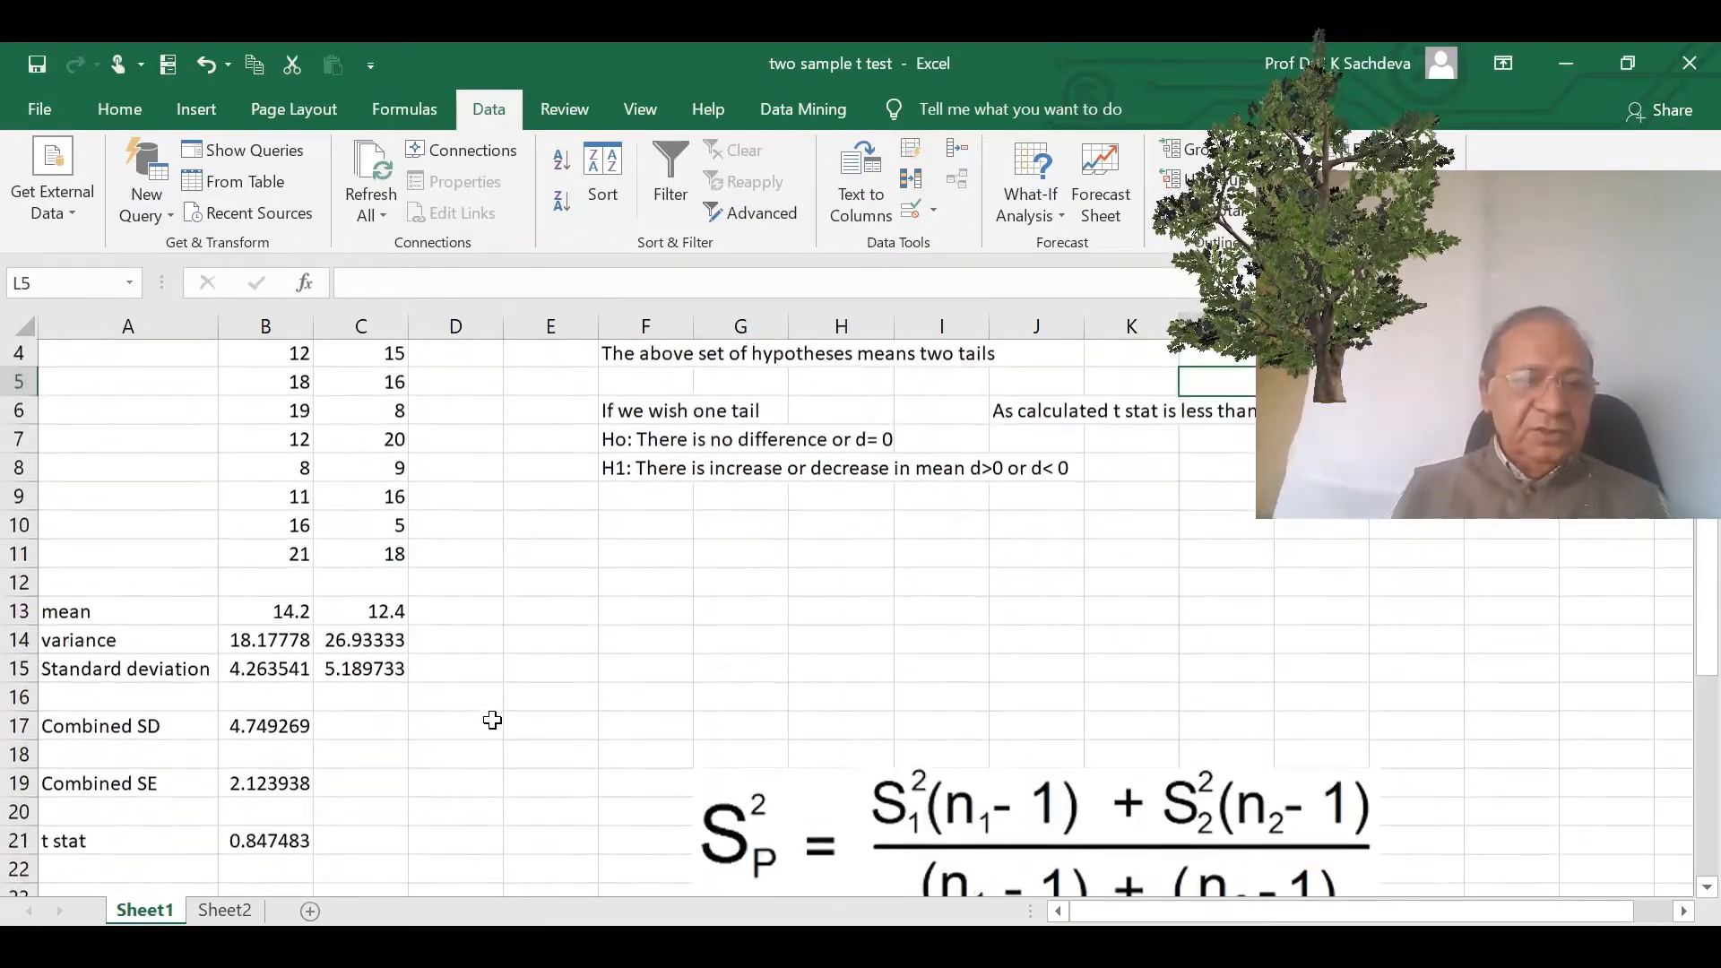
pyautogui.scroll(-3, 492, 720)
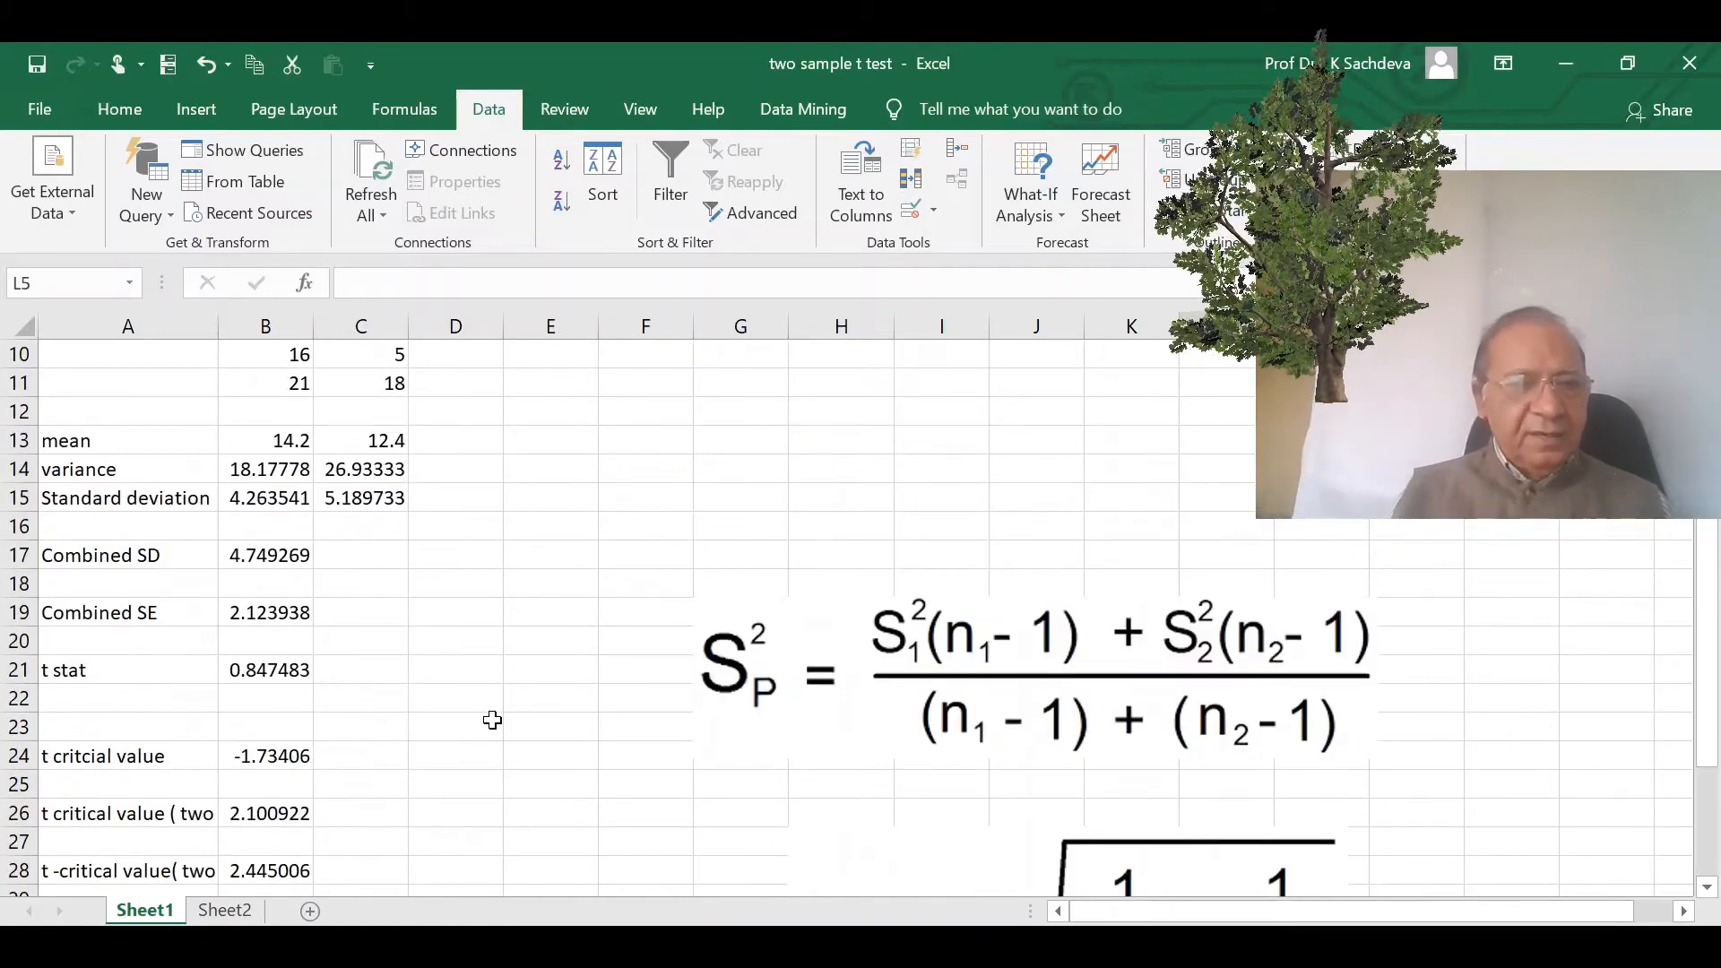
pyautogui.scroll(-1, 492, 719)
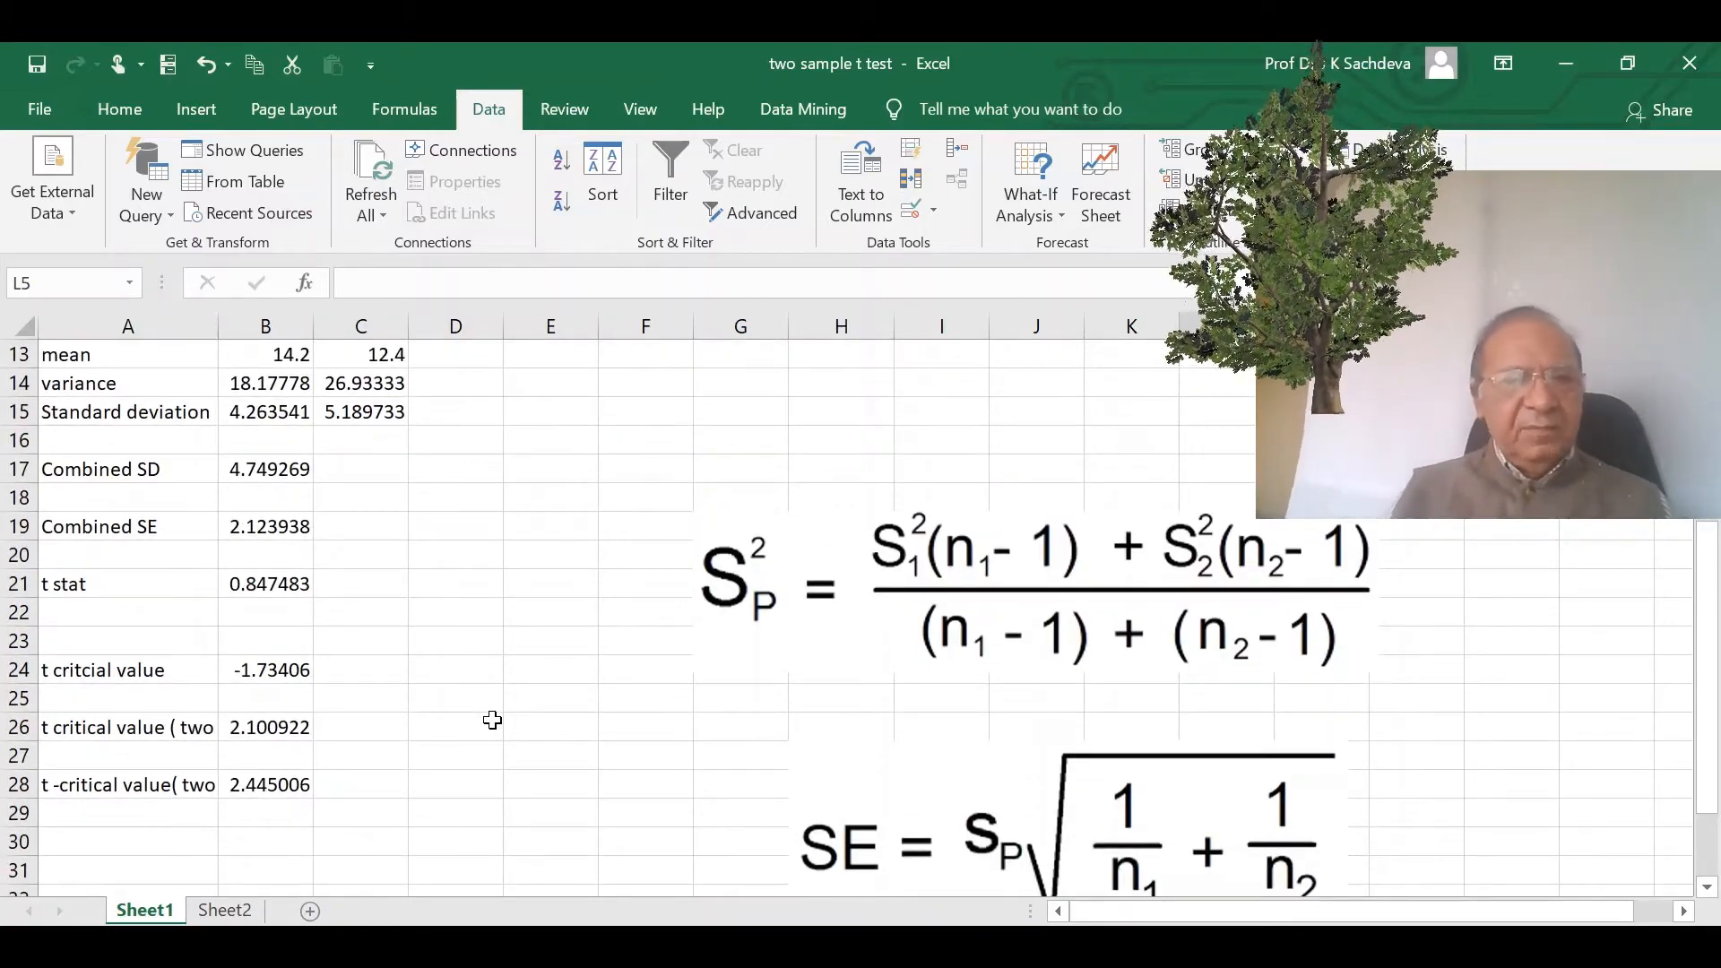
pyautogui.scroll(4, 492, 720)
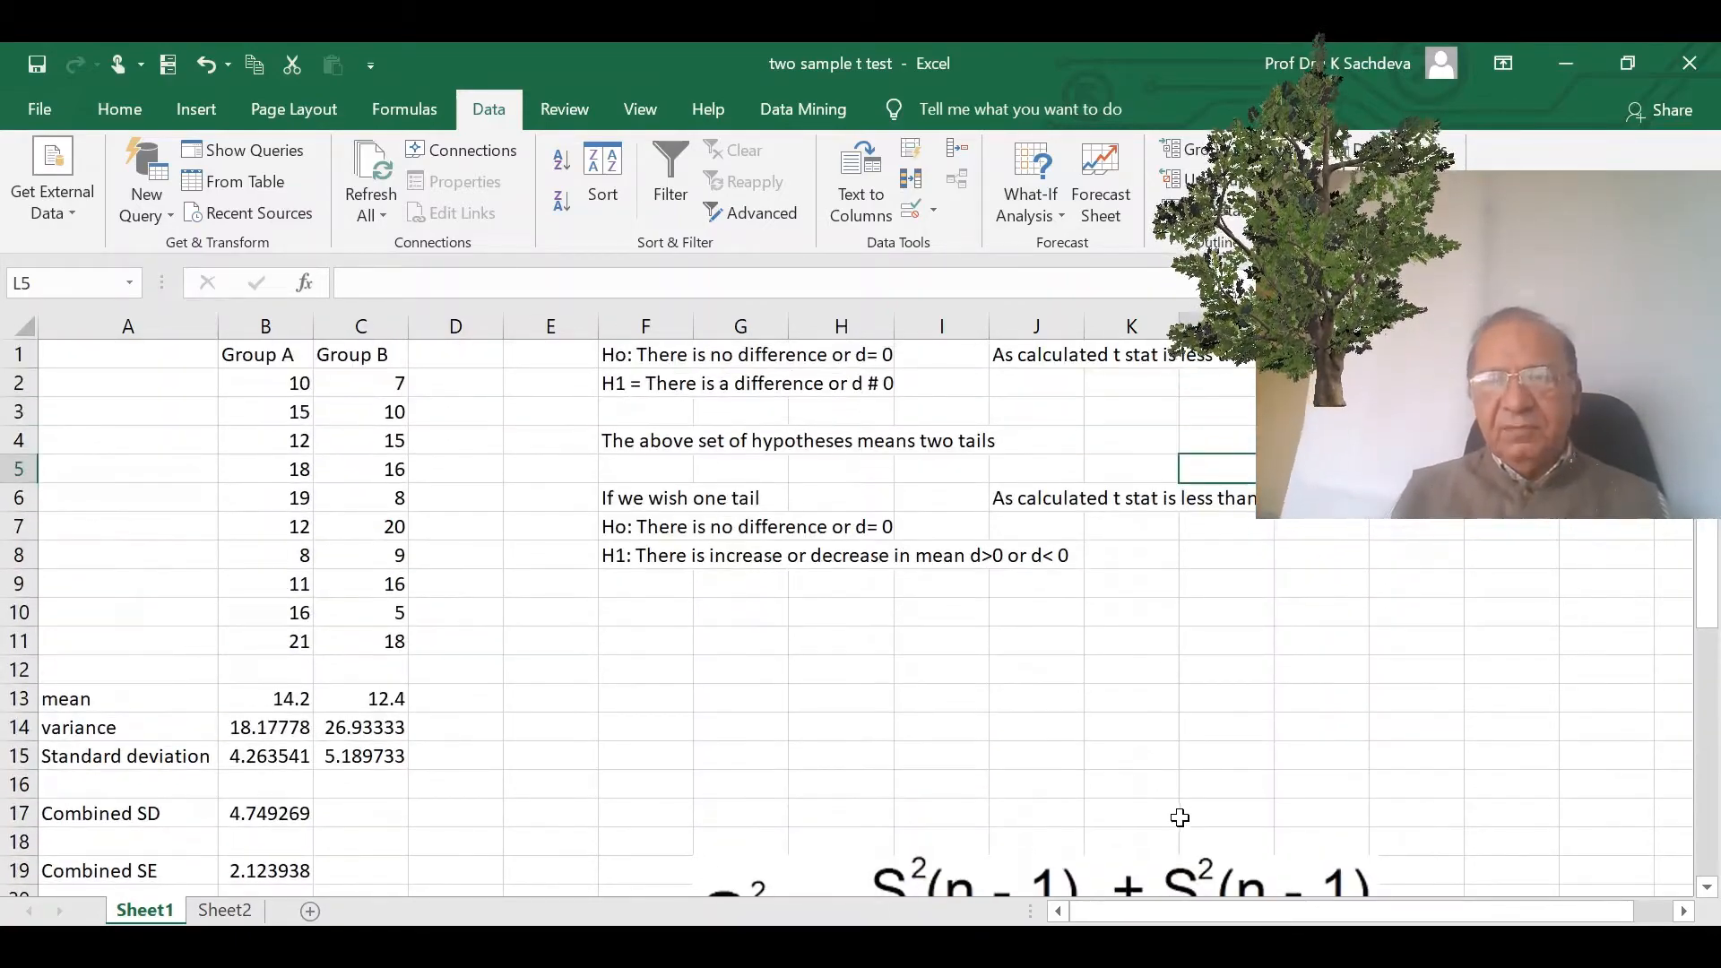
# - Move the pooled variance and SE formula pictures further down the sheet to free the area beside the calculations
pyautogui.scroll(-5, 1180, 833)
pyautogui.click(1101, 506)
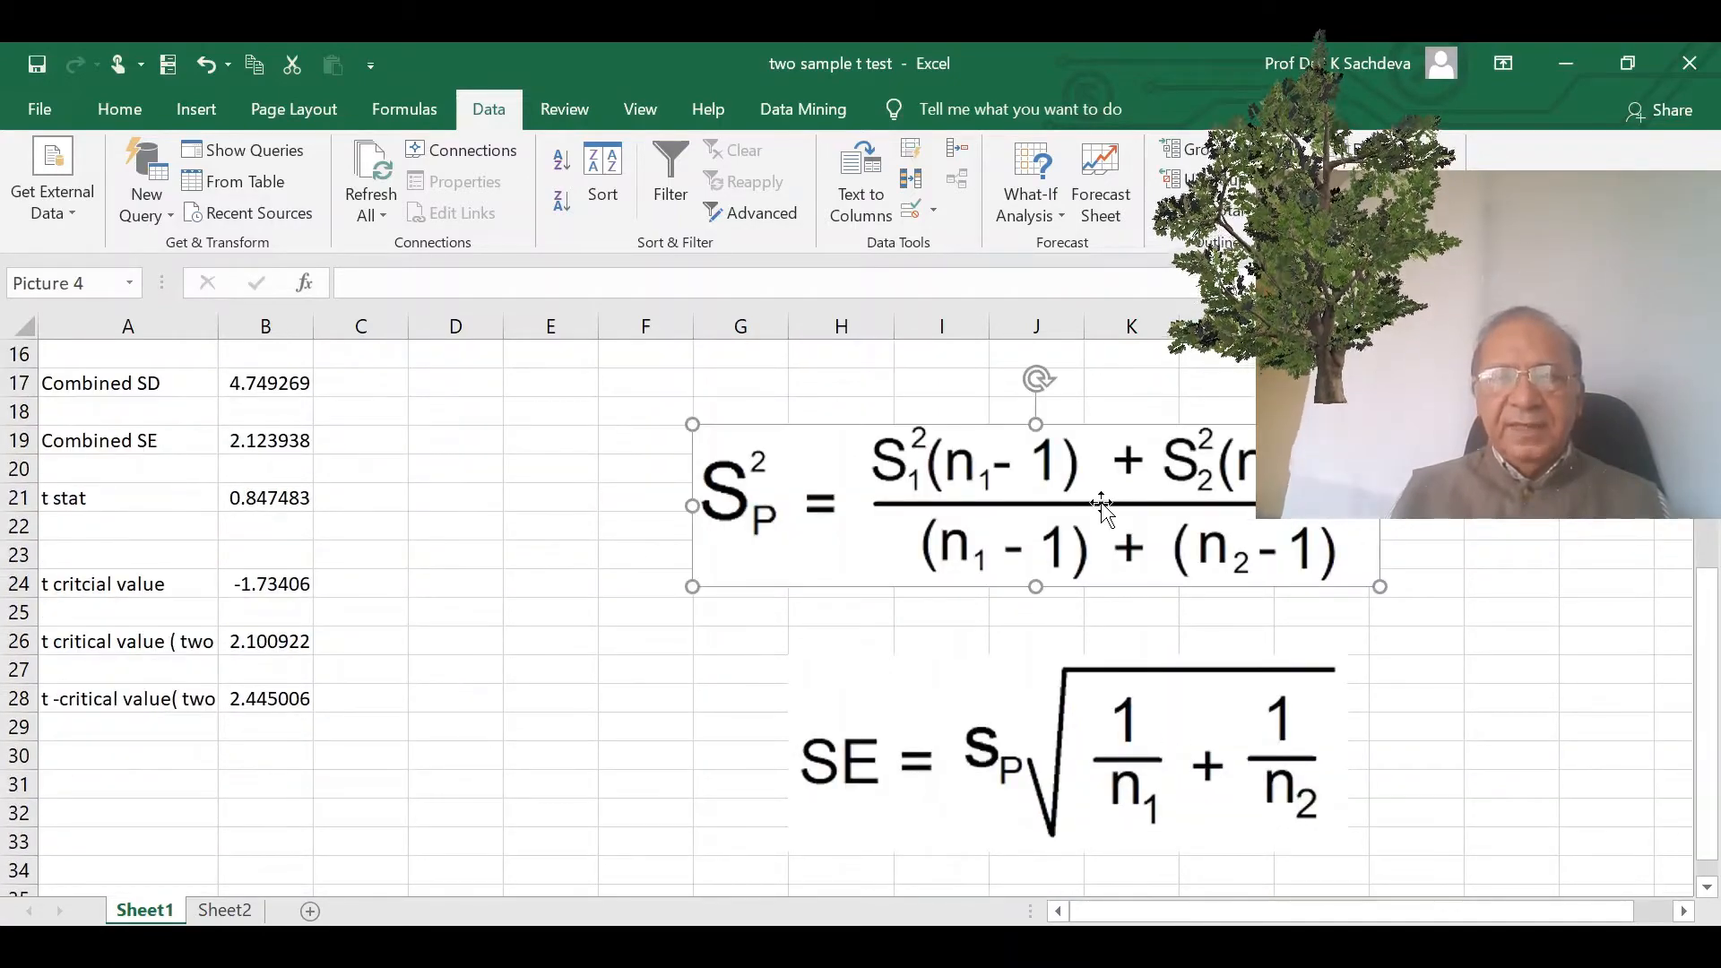
pyautogui.click(1095, 757)
pyautogui.scroll(-2, 1097, 757)
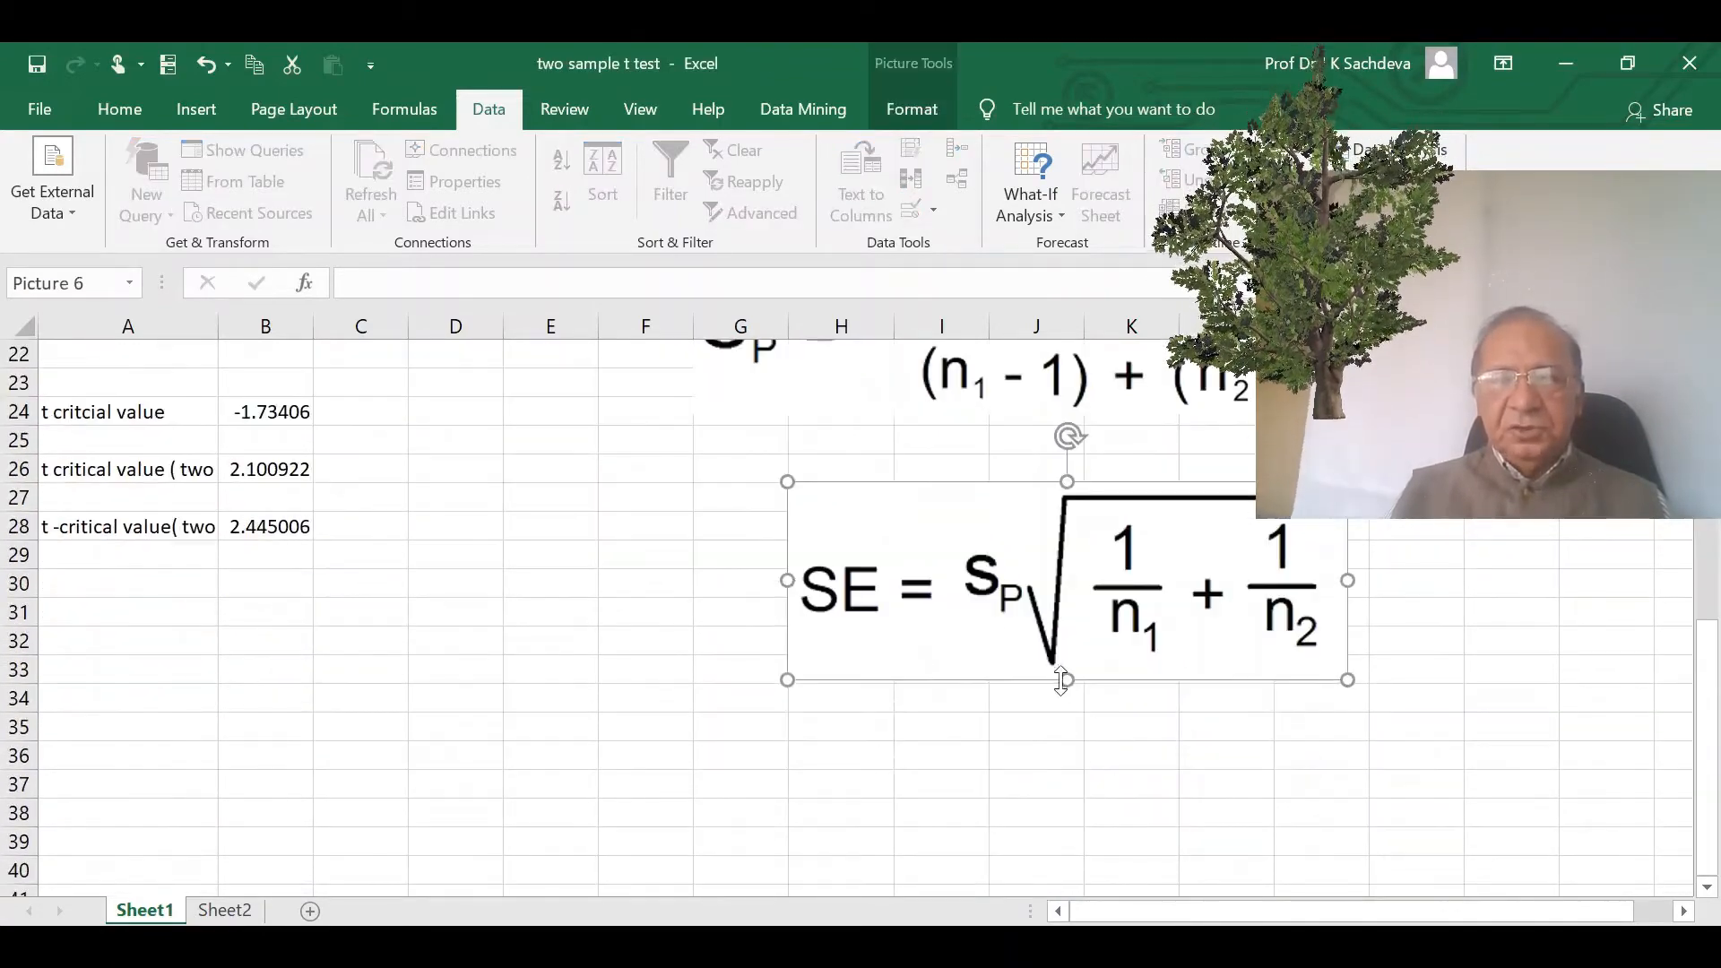
pyautogui.moveTo(1068, 655); pyautogui.dragTo(1076, 805)
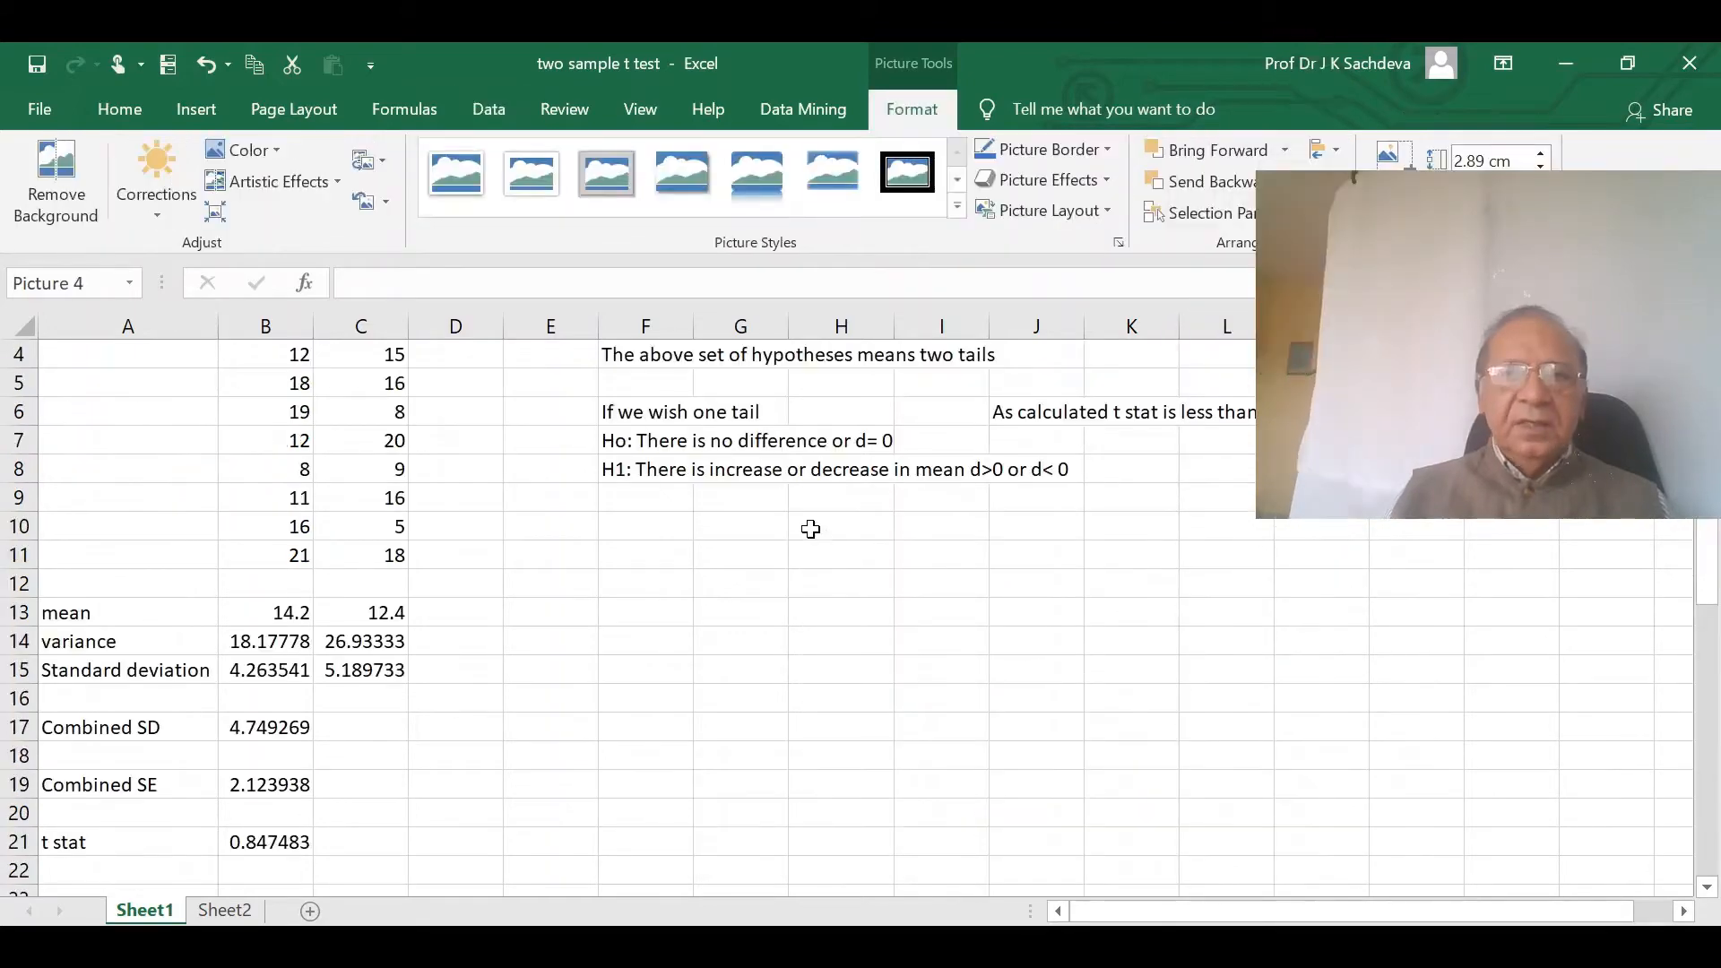
pyautogui.click(811, 526)
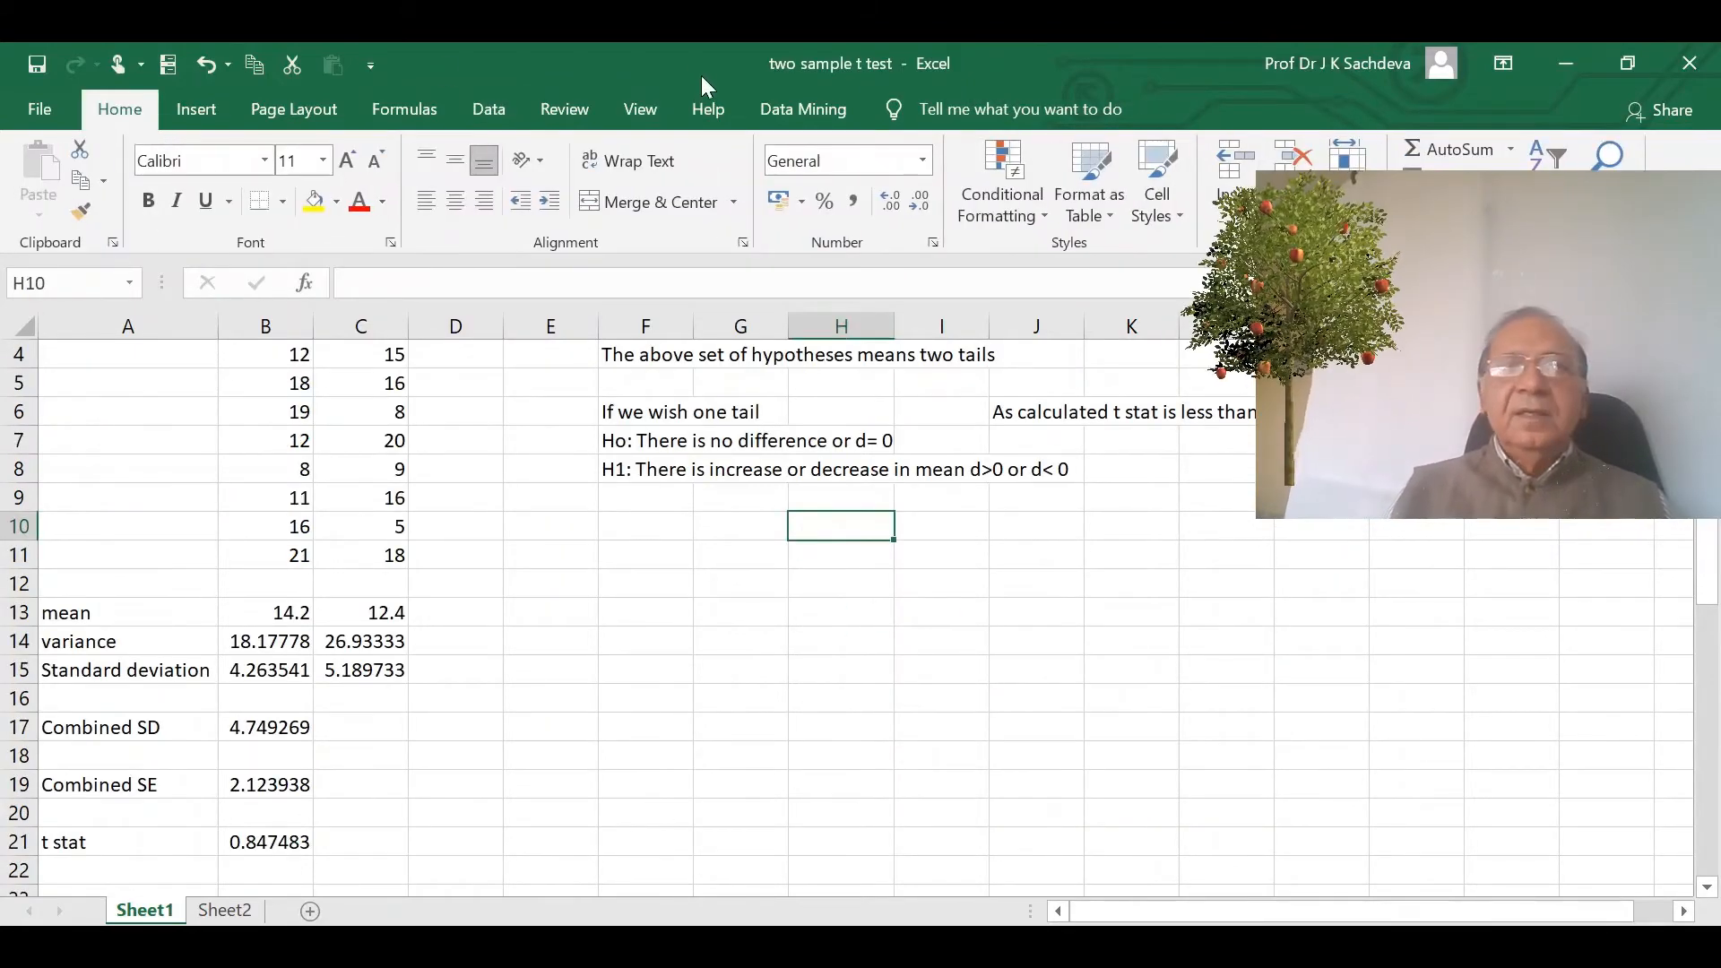
# - Set up a t-Test: Two-Sample Assuming Equal Variances with variable 1 range B1:B11 and variable 2 range C1:C11
pyautogui.click(504, 106)
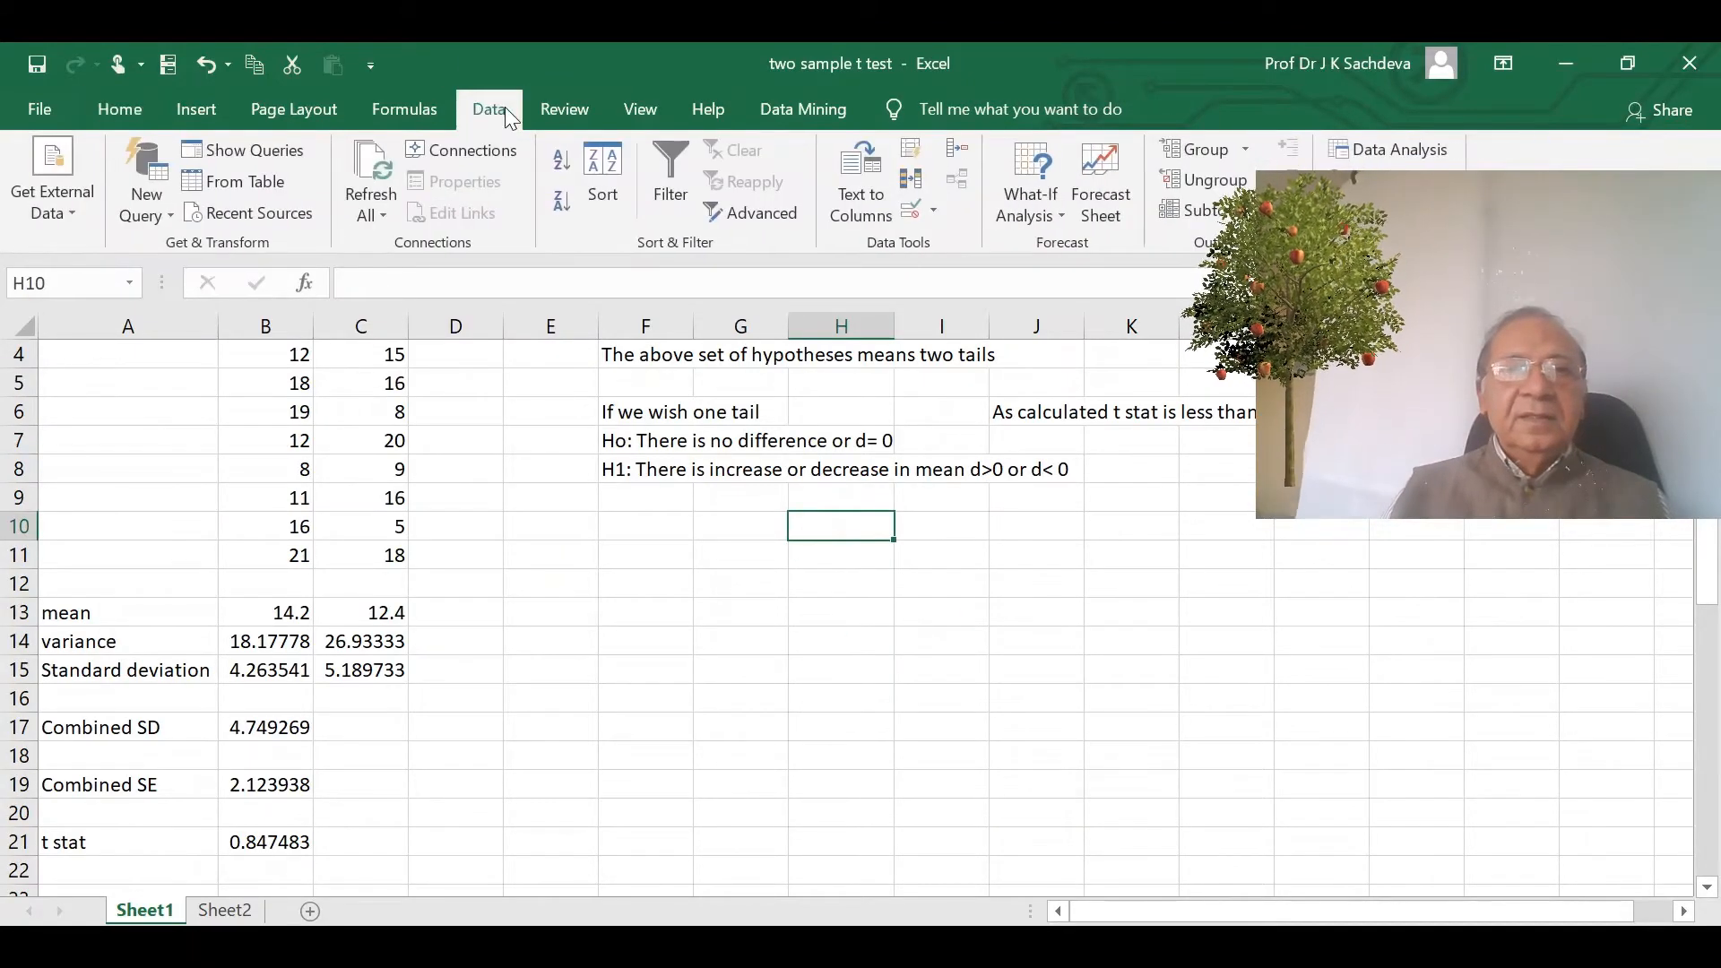
pyautogui.click(1399, 148)
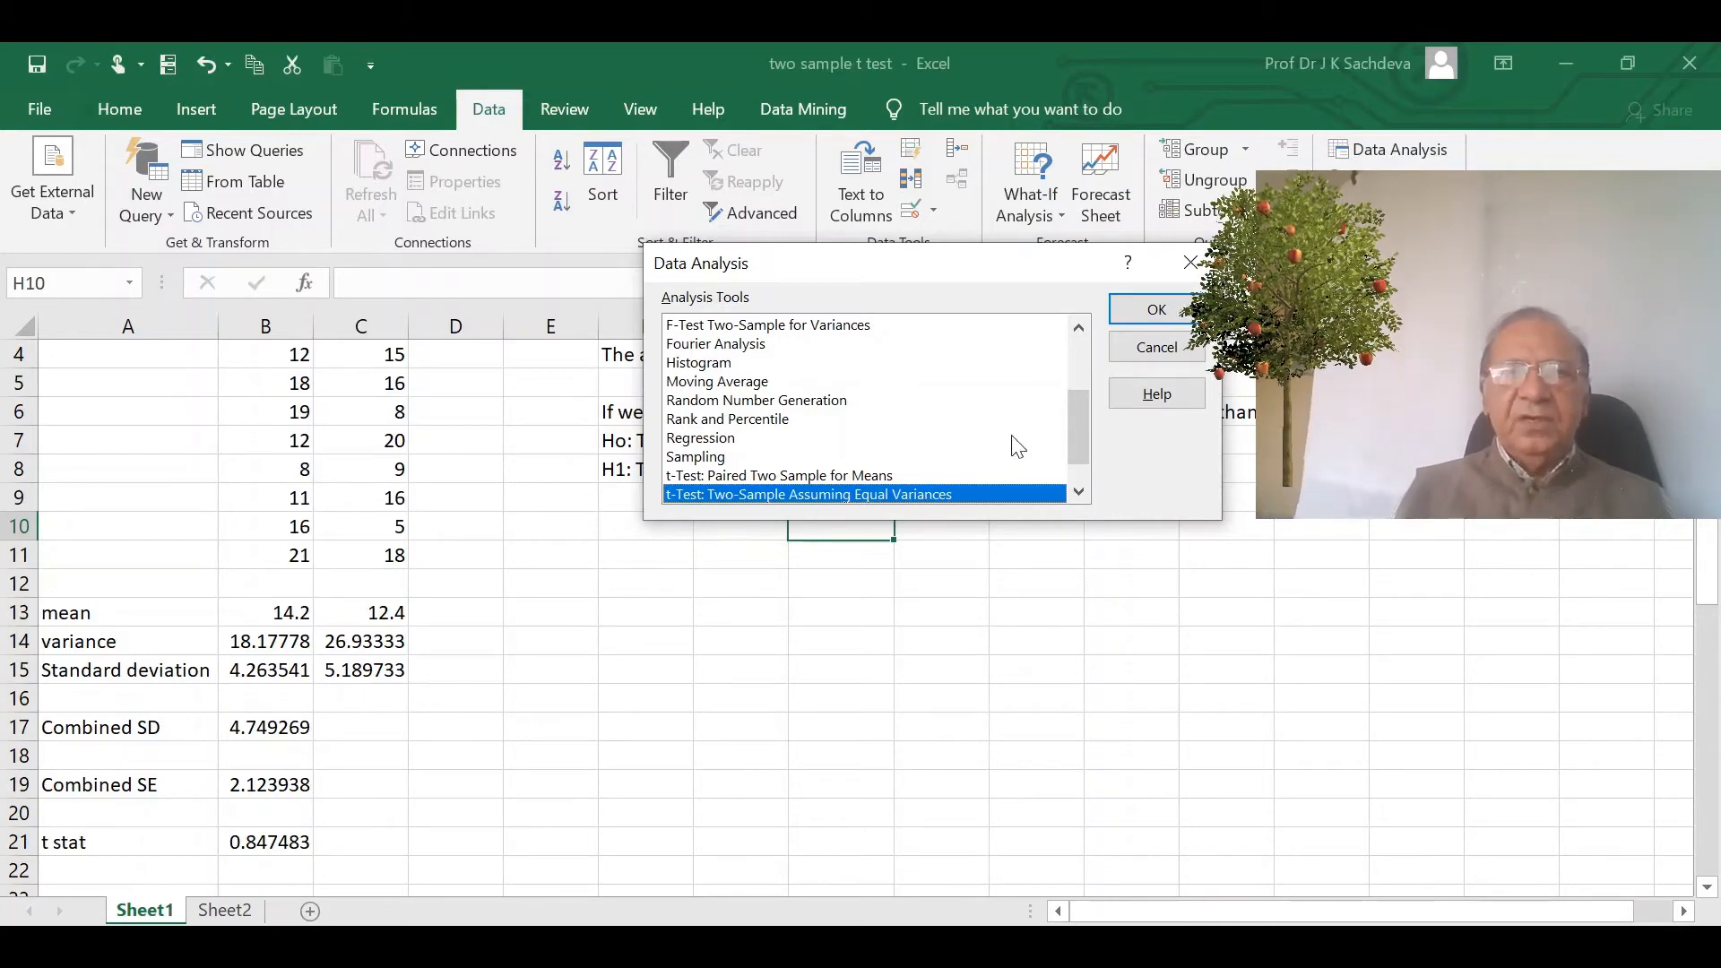
pyautogui.click(1159, 314)
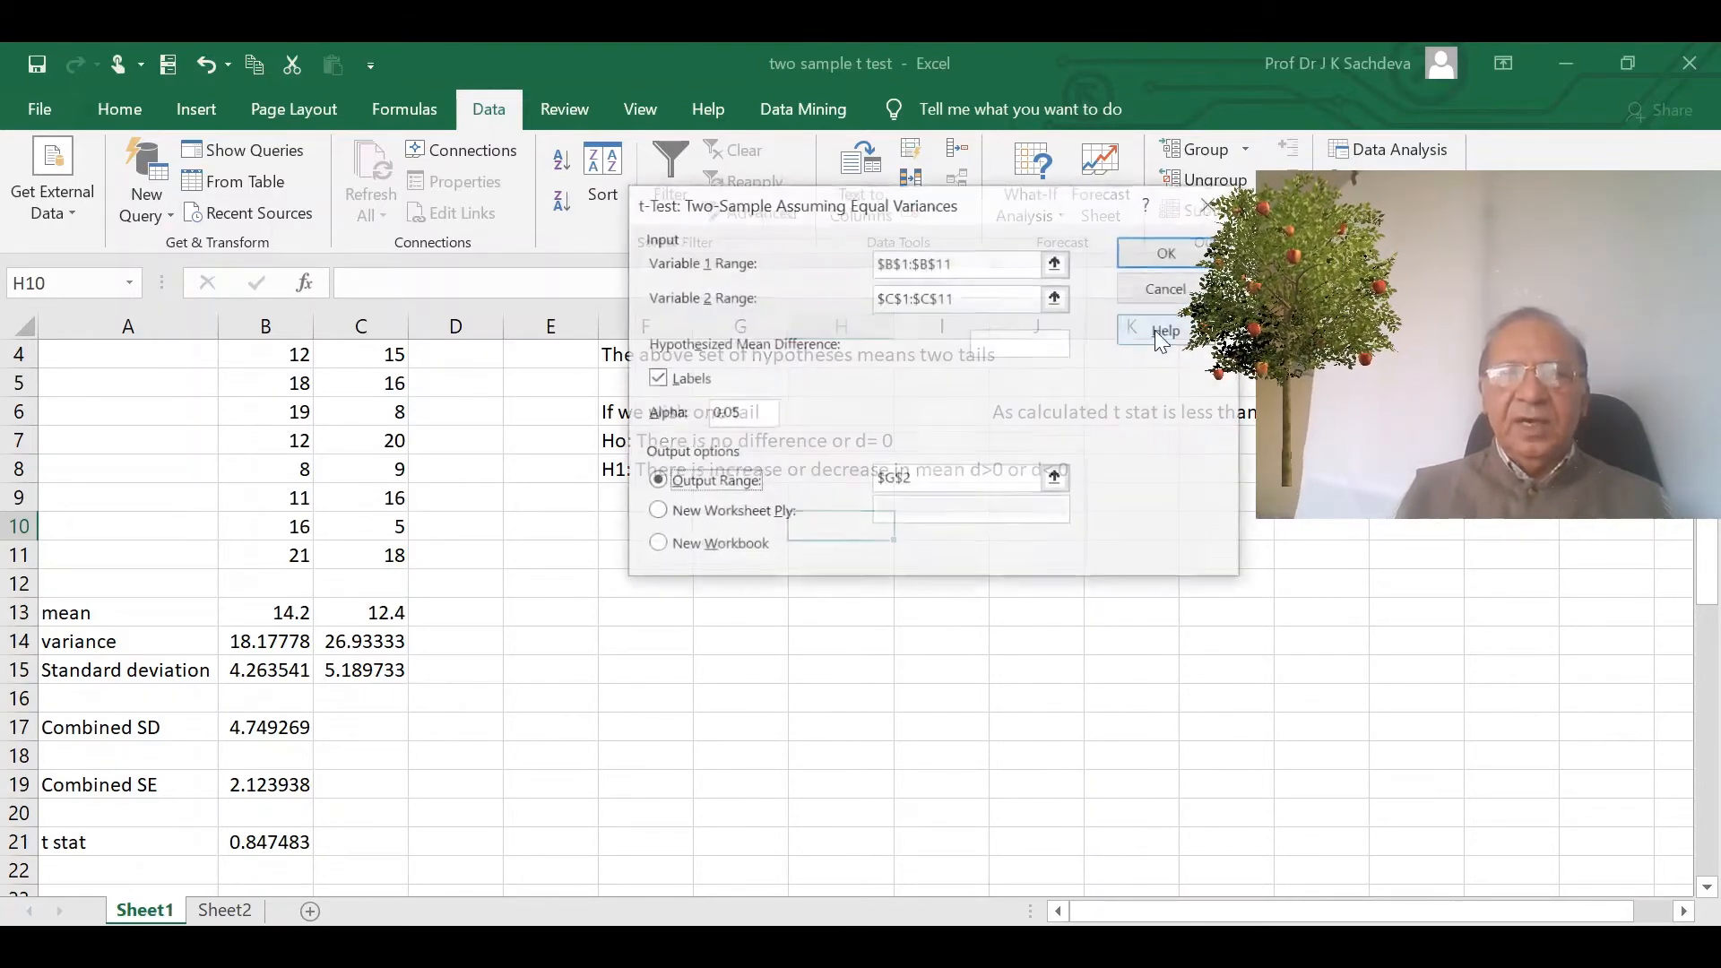
pyautogui.click(1053, 265)
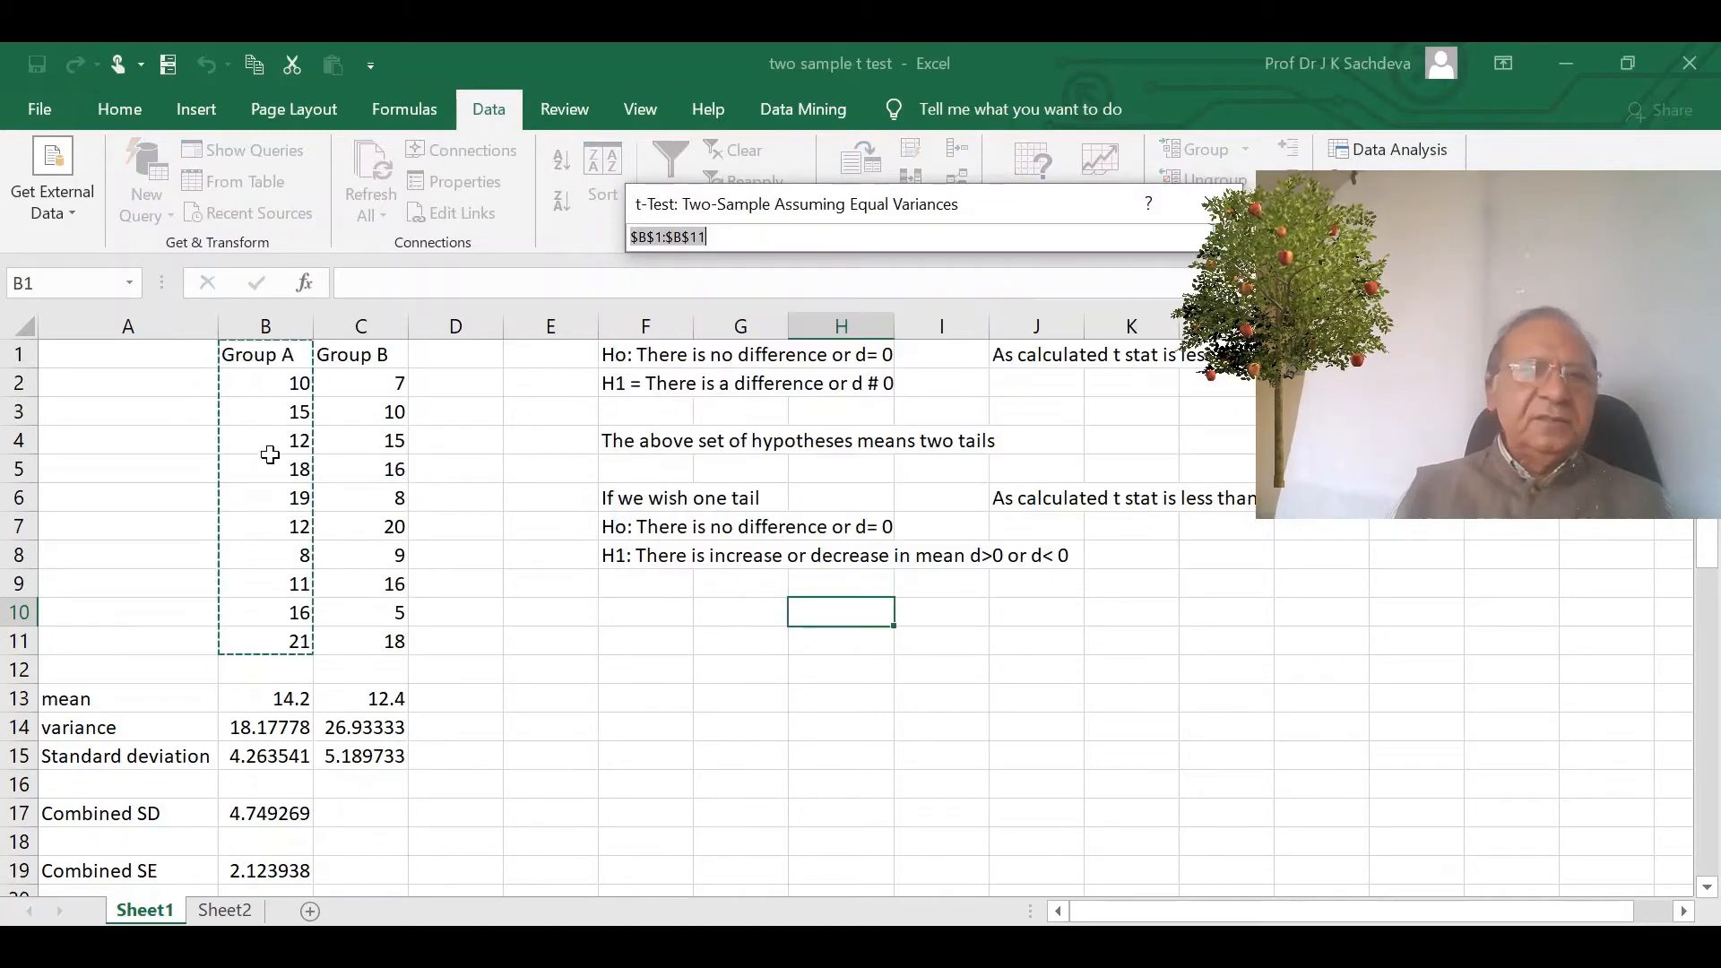
pyautogui.moveTo(265, 355); pyautogui.dragTo(268, 641)
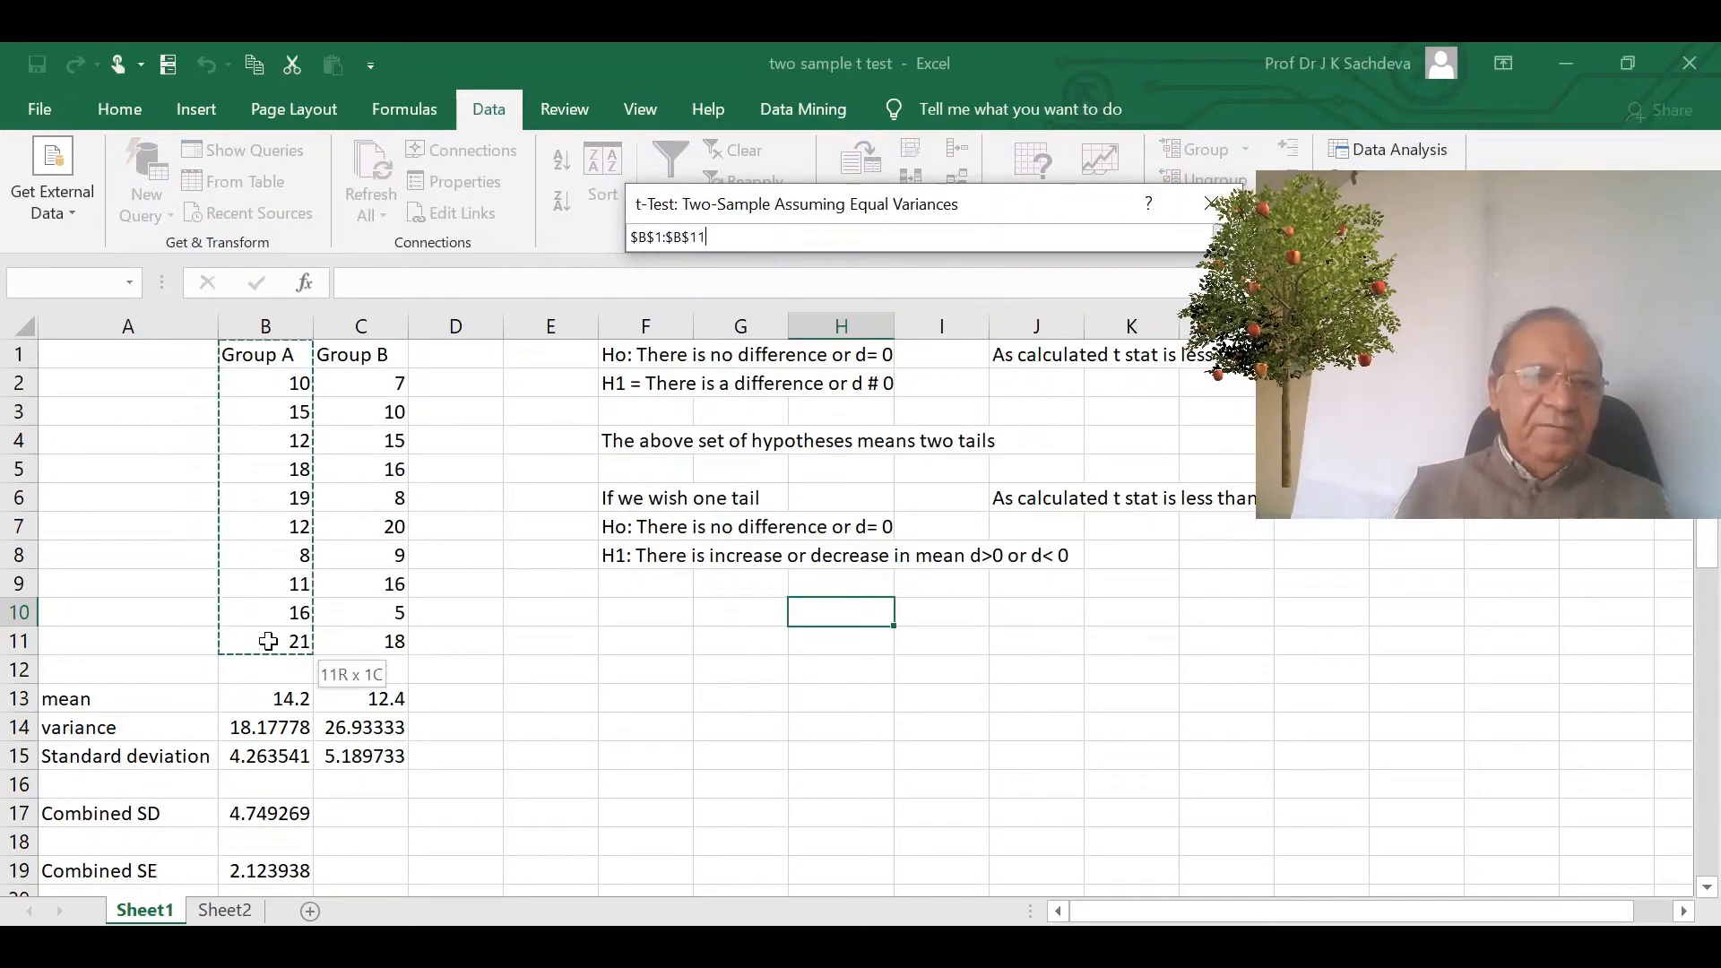
pyautogui.click(1227, 238)
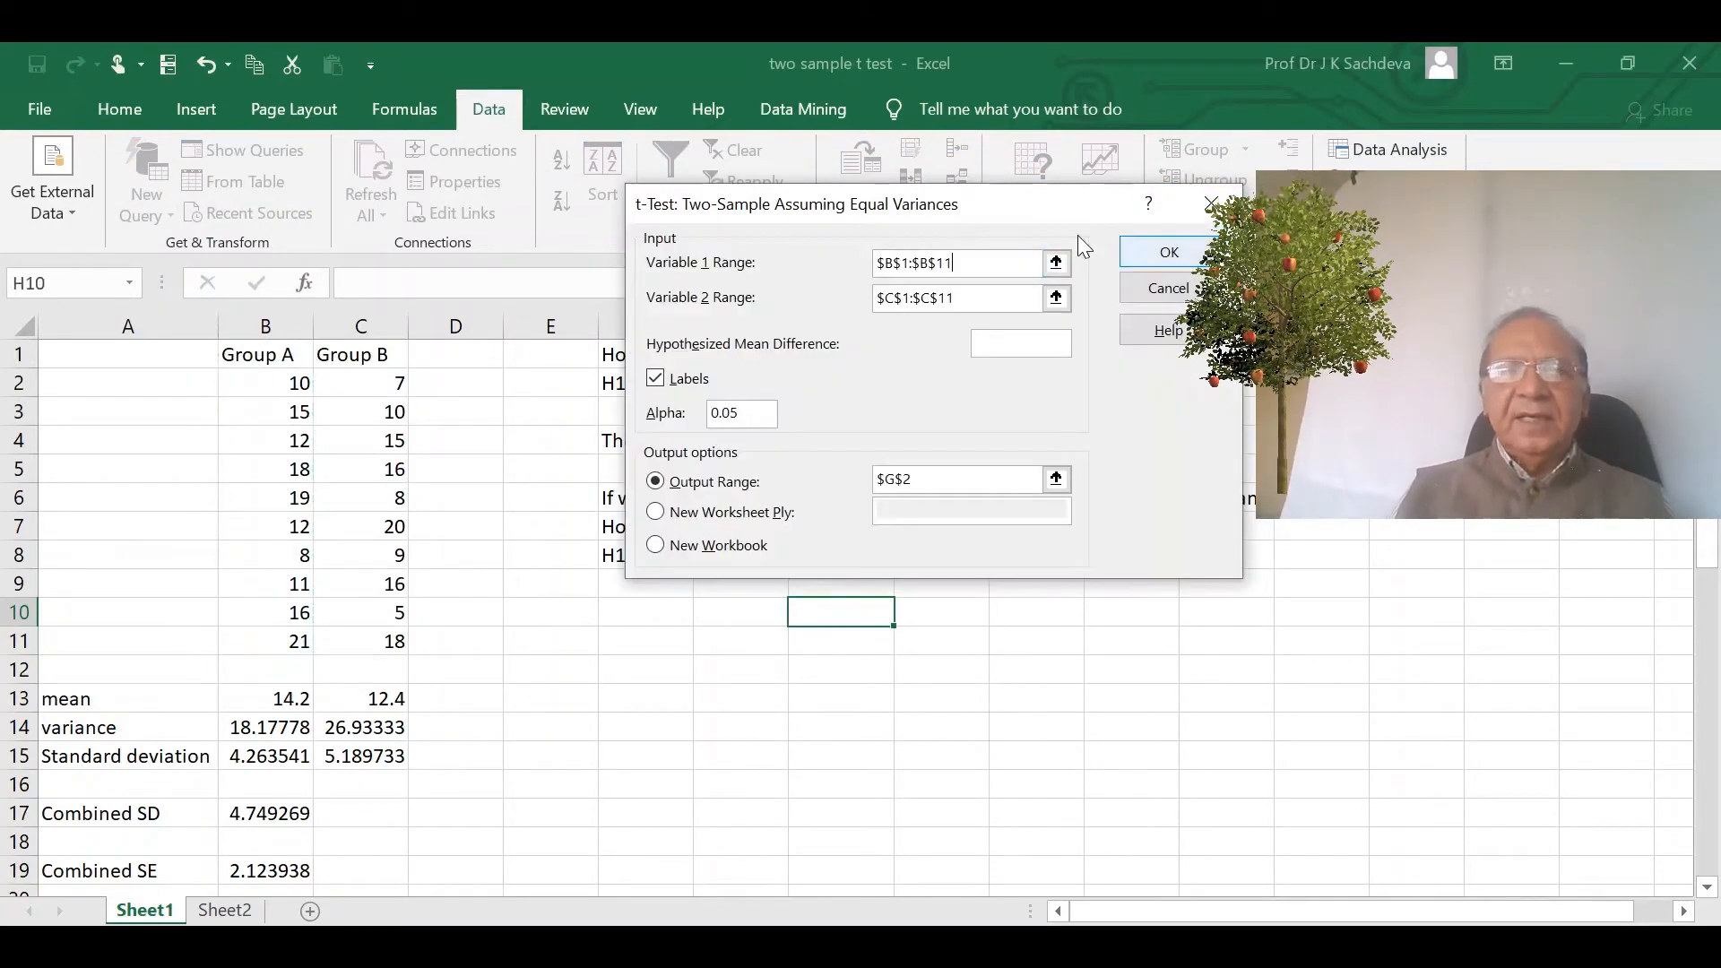
pyautogui.click(1057, 298)
pyautogui.moveTo(381, 357); pyautogui.dragTo(381, 630)
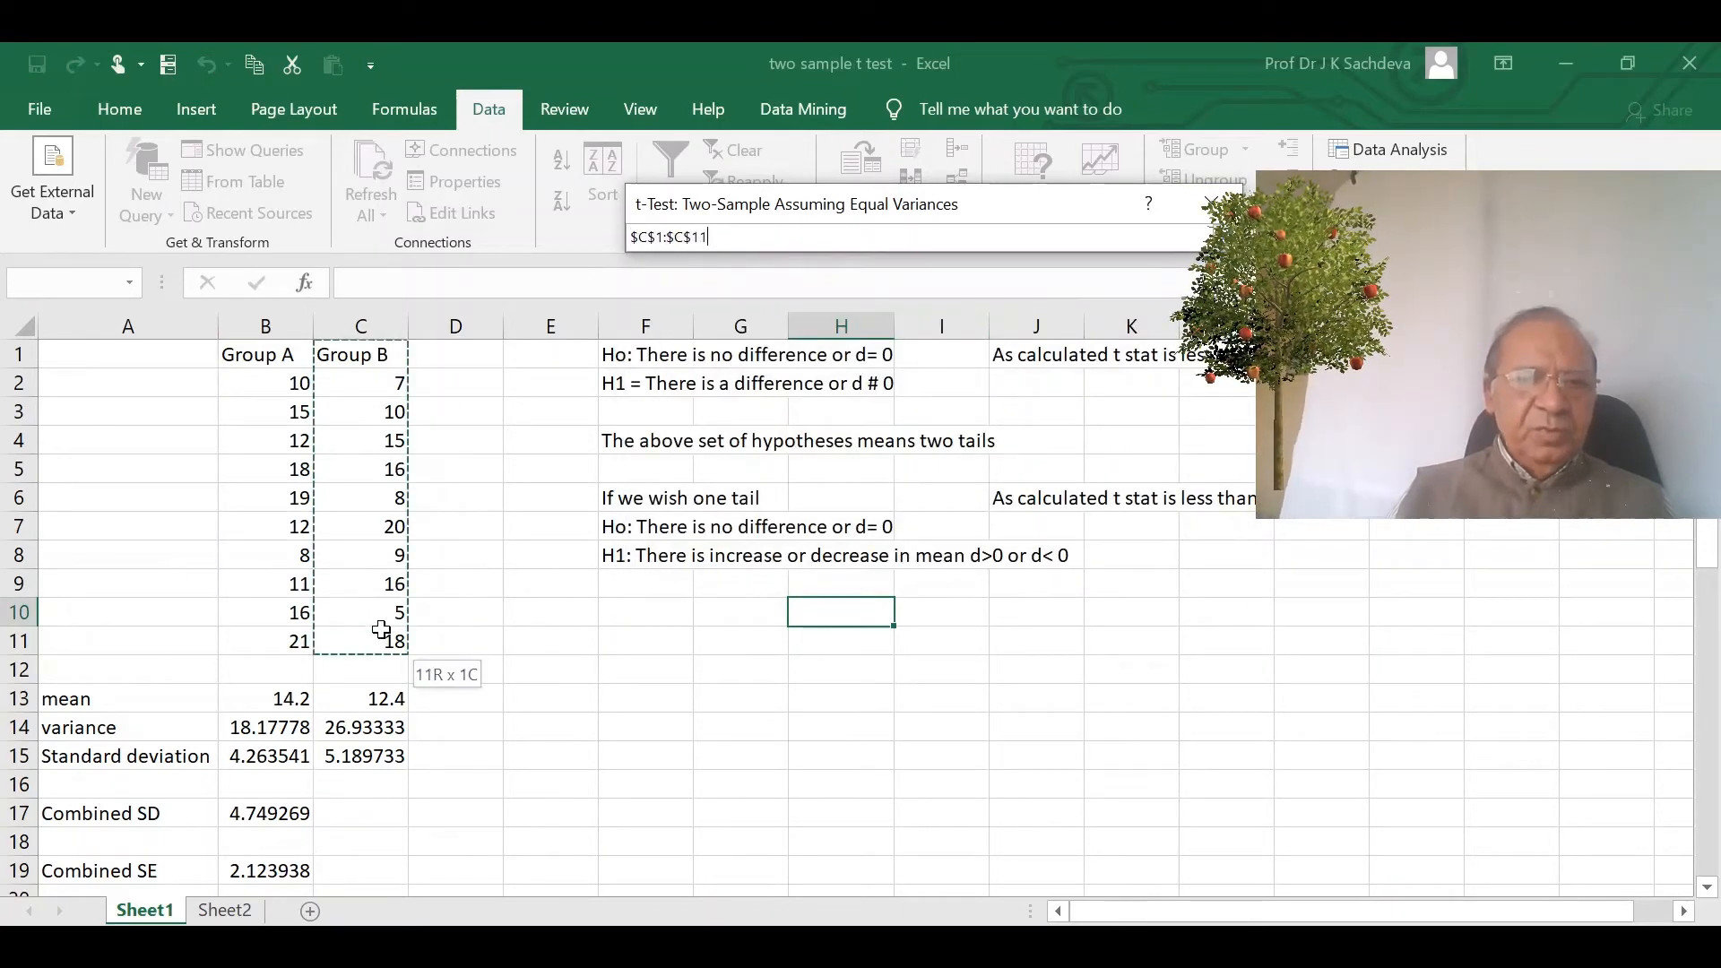
pyautogui.click(1228, 237)
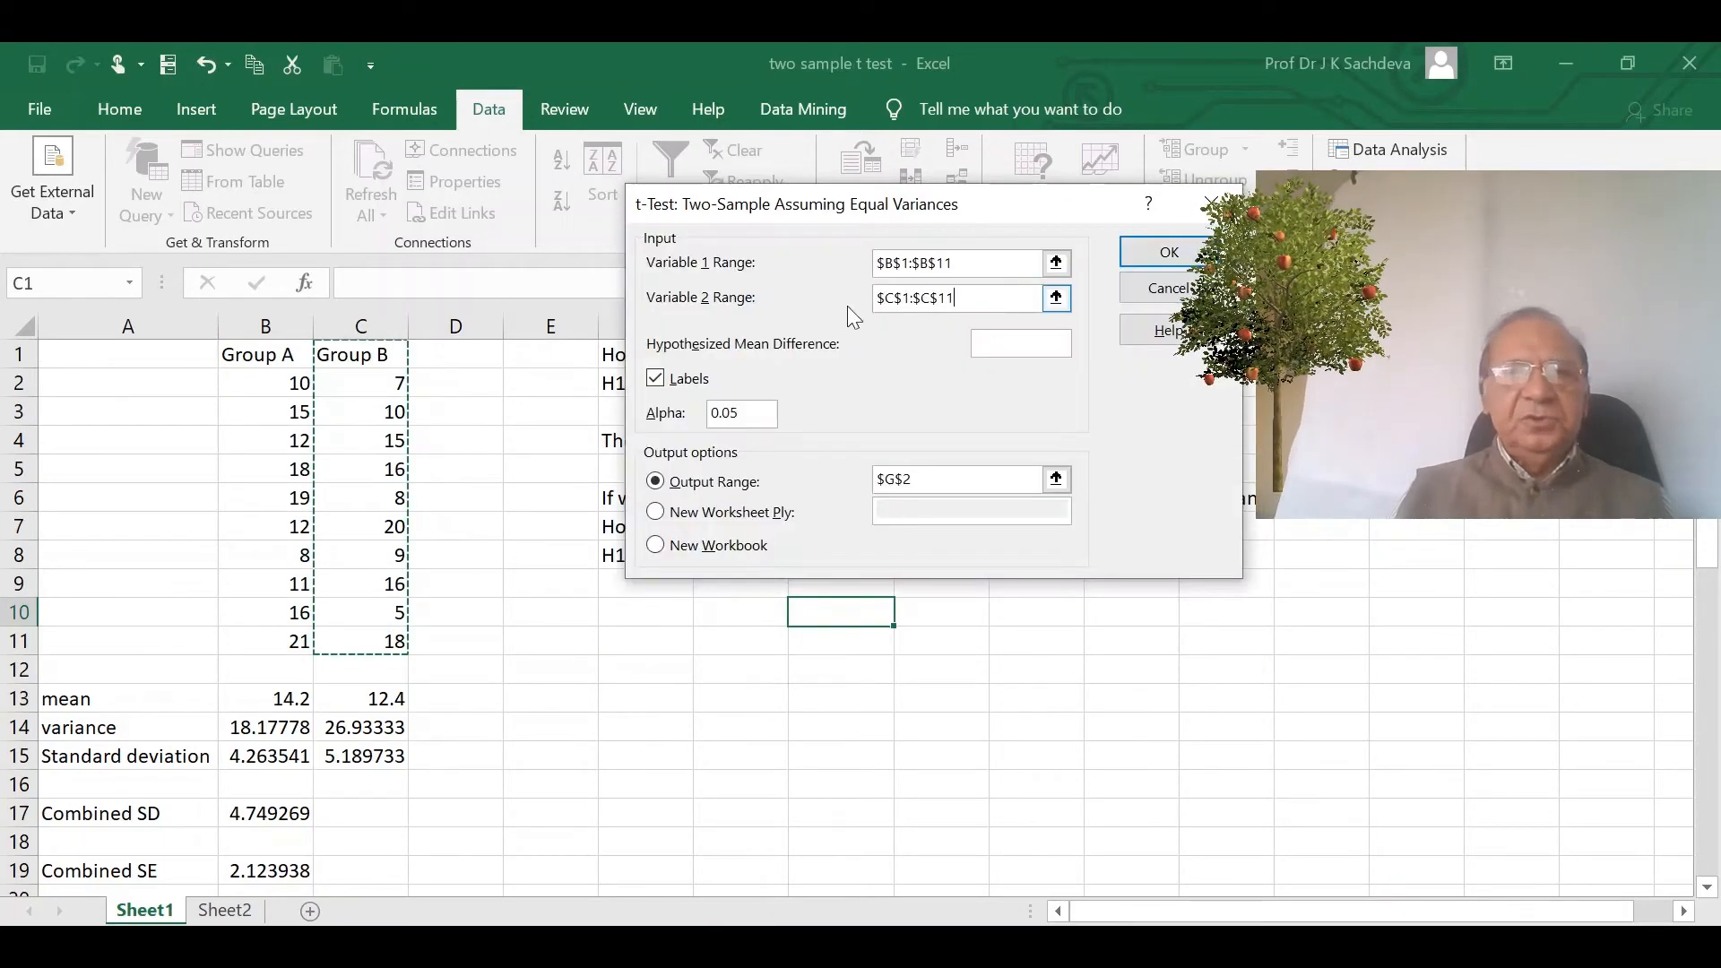
# - Keep the labels option enabled, set the output range to H10, and run the equal-variances t-test with alpha 0.05
pyautogui.click(656, 377)
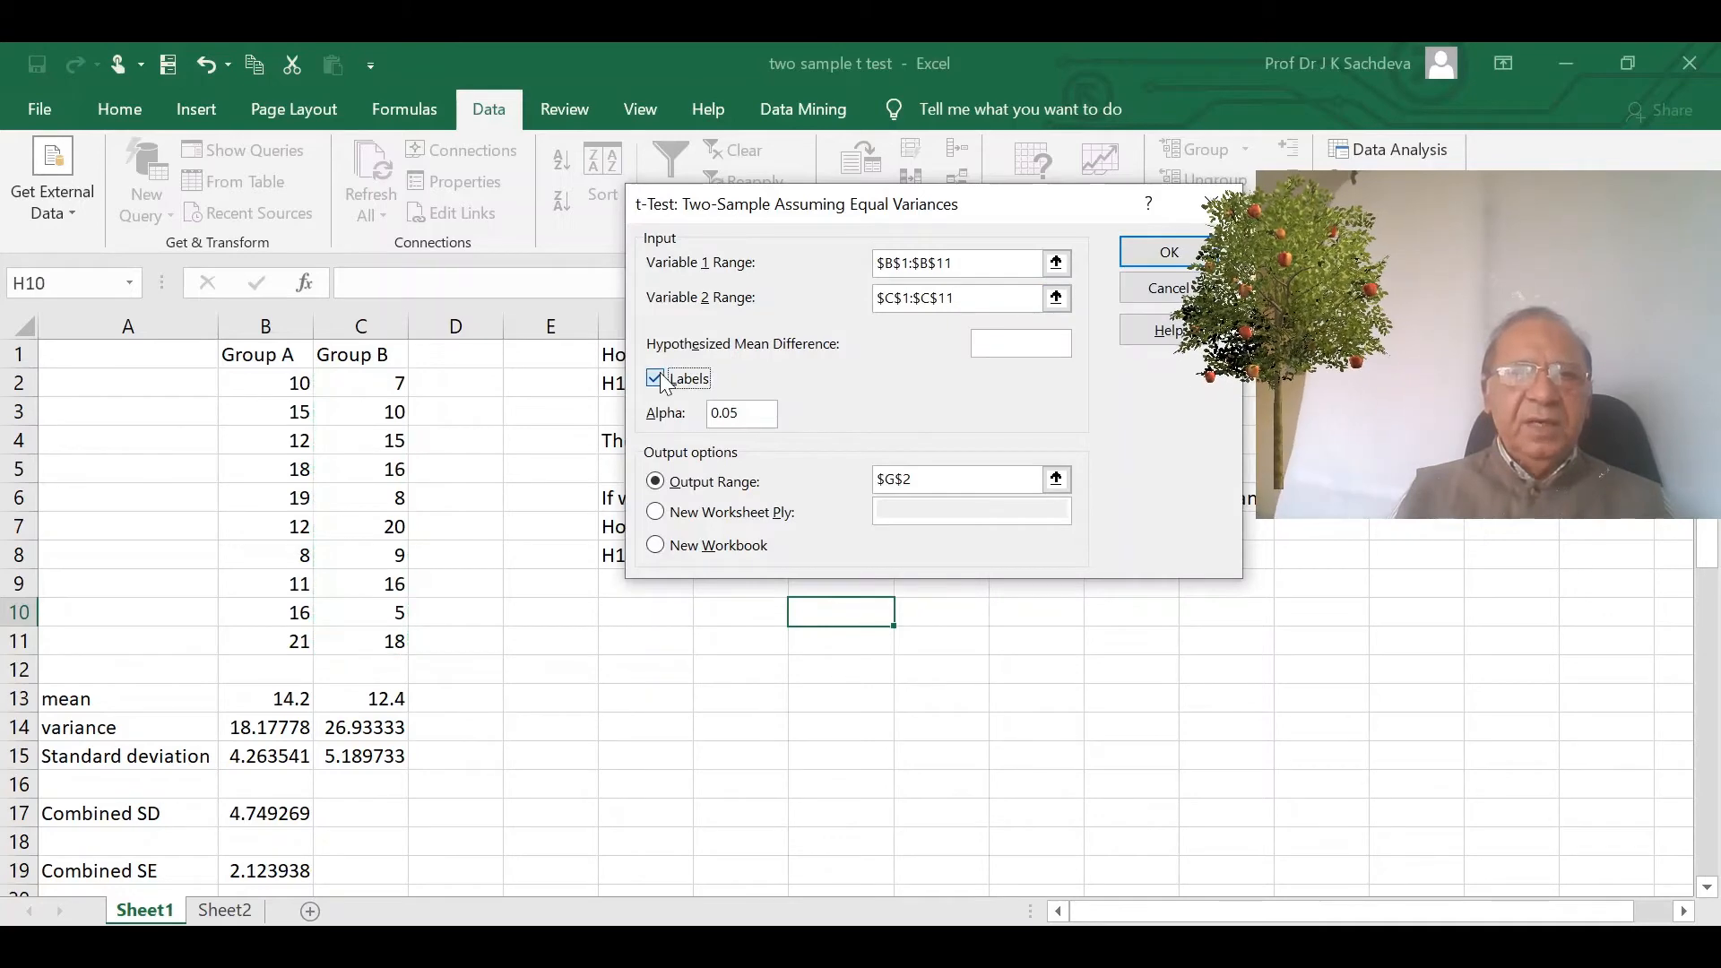
pyautogui.click(1057, 480)
pyautogui.click(840, 623)
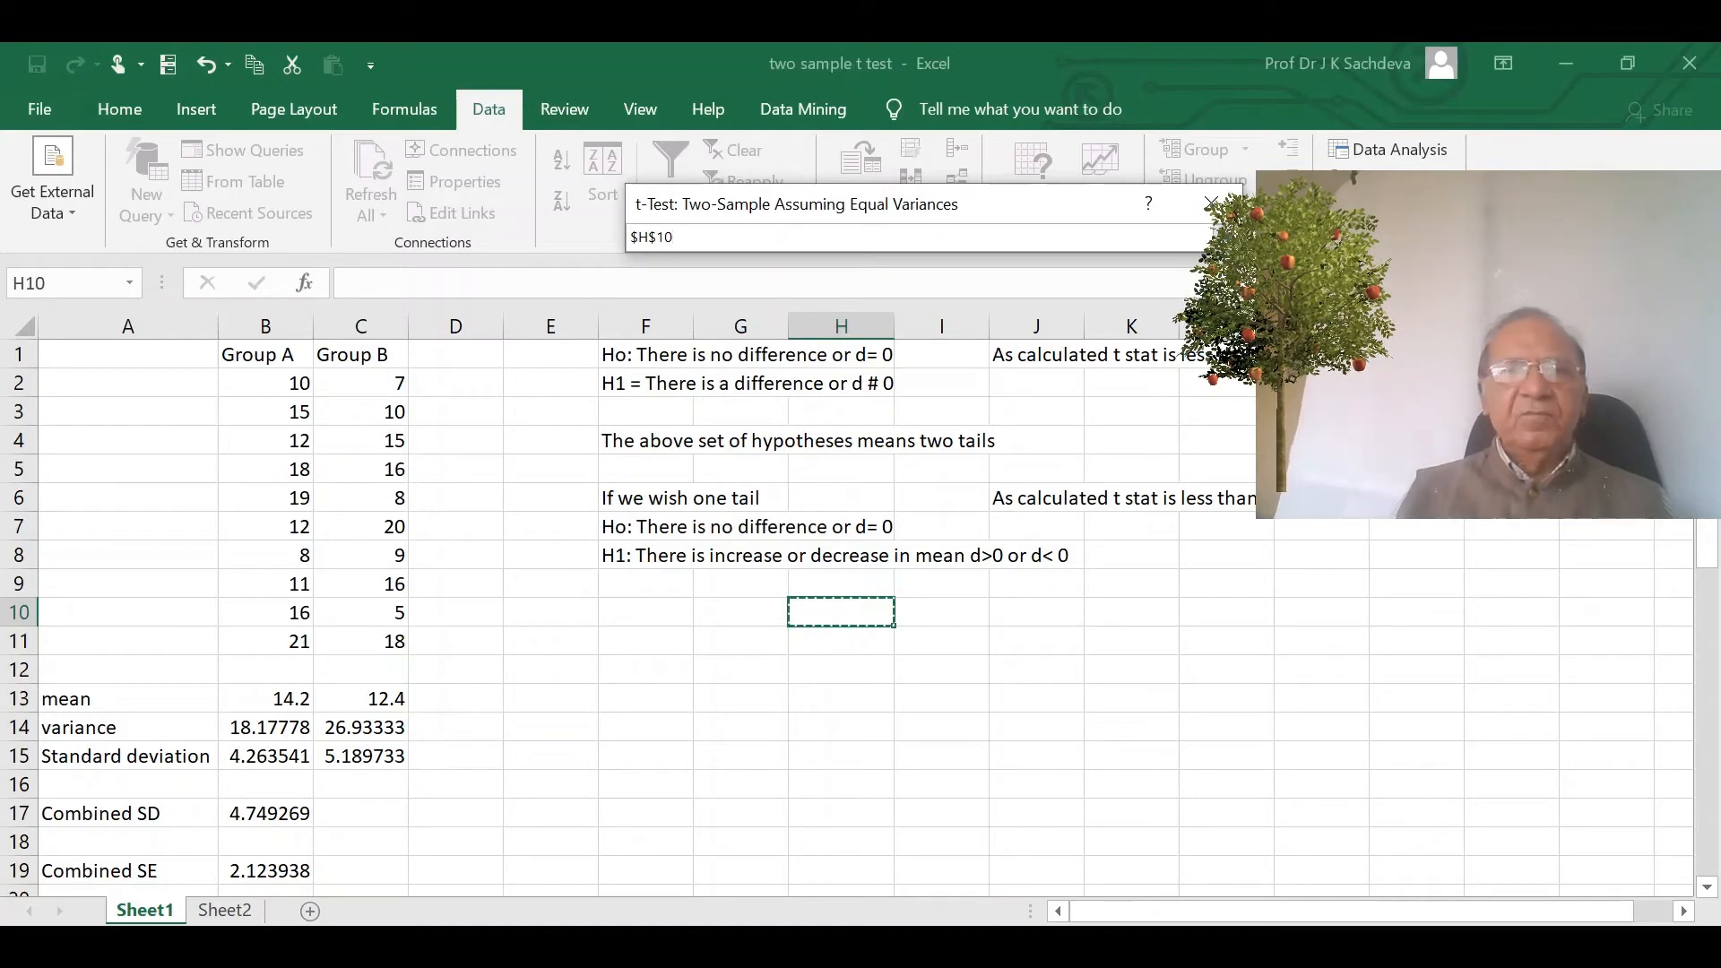
pyautogui.press('Return')
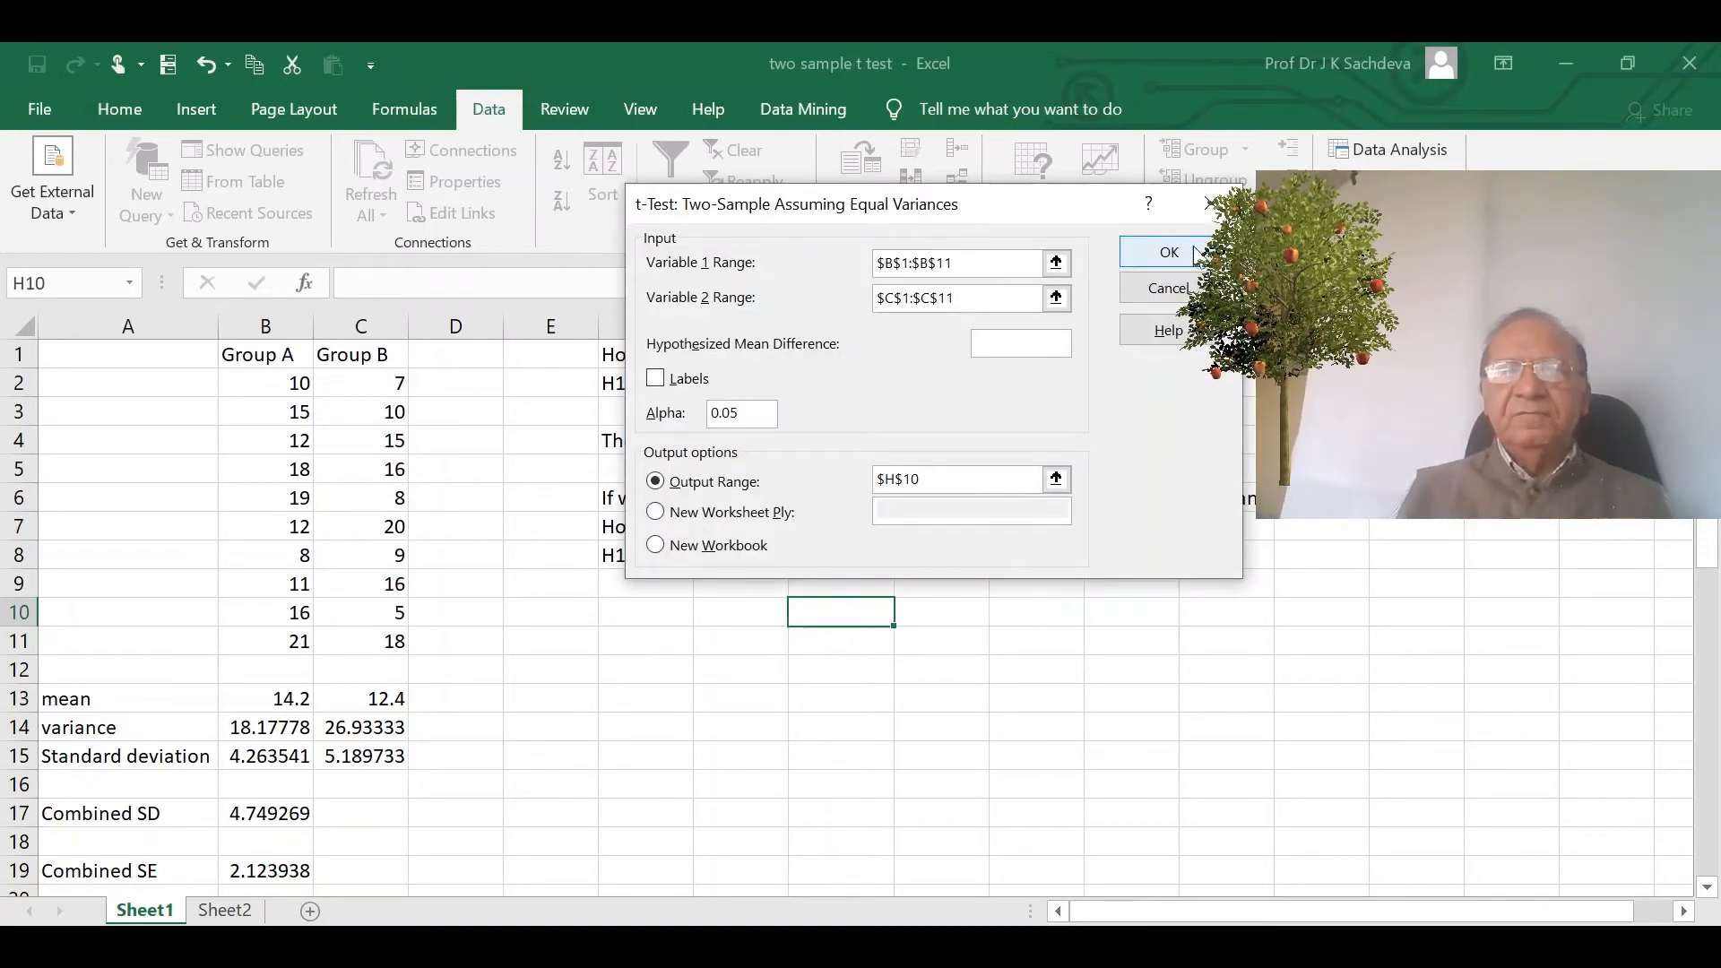
pyautogui.click(655, 378)
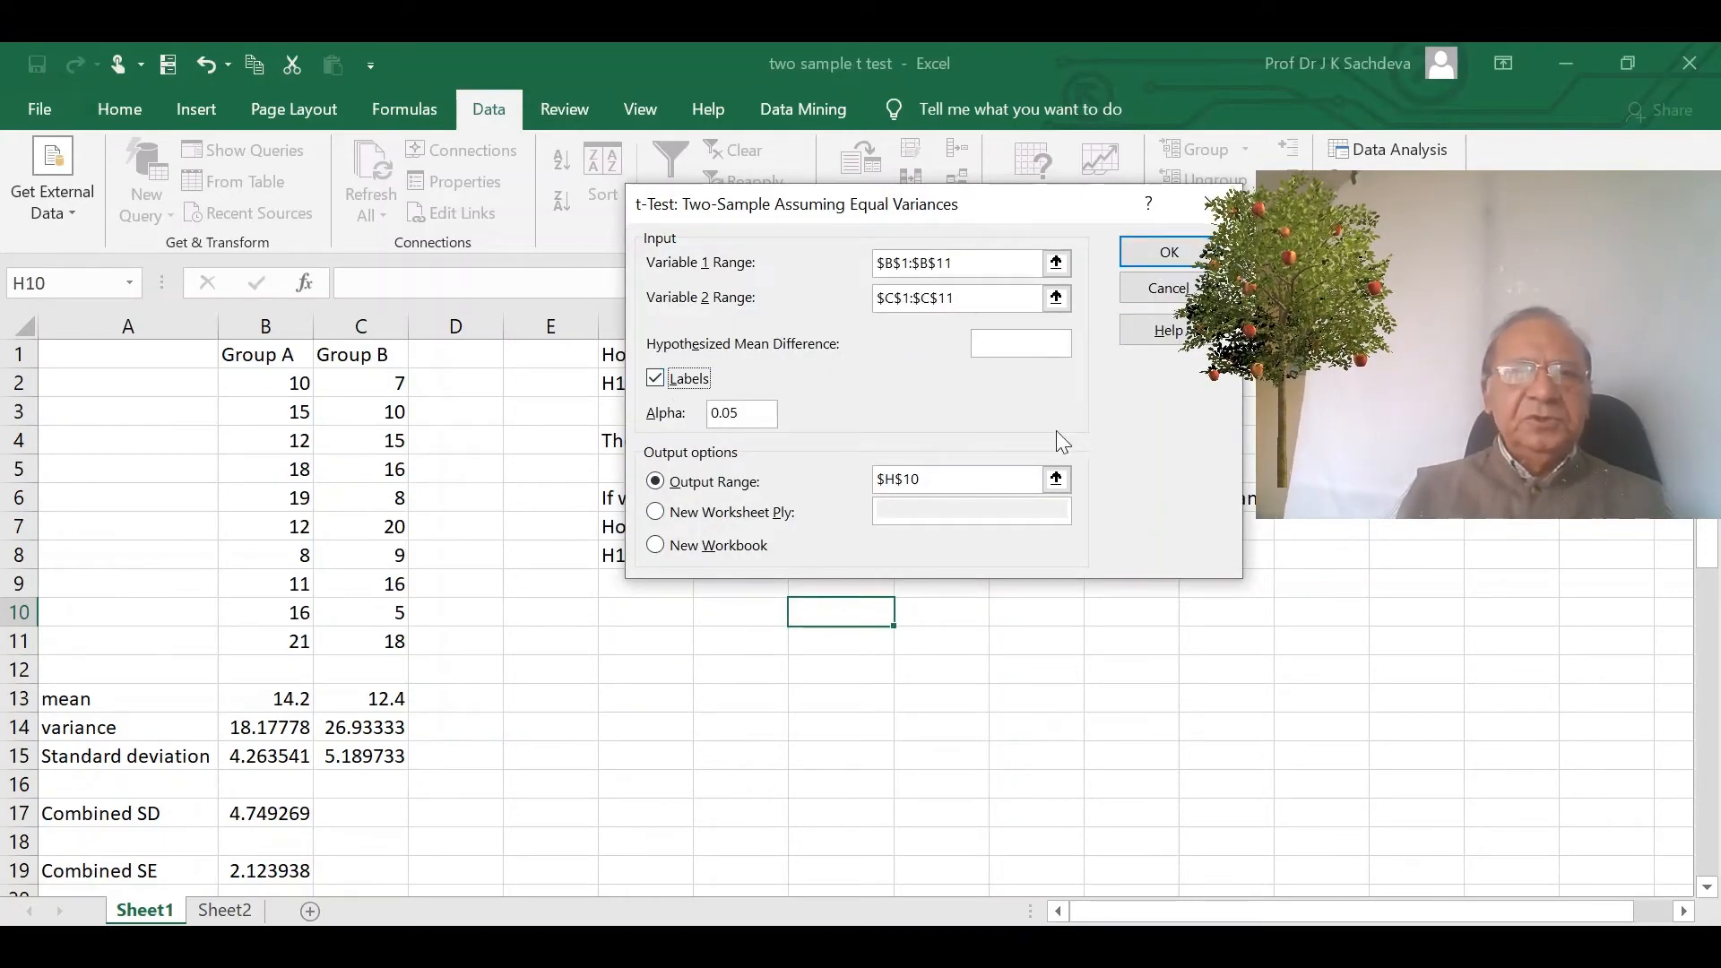
pyautogui.click(1170, 255)
# - Examine the t-test output table from H10 against the manual calculations in column B and the hypotheses written in column F
pyautogui.scroll(-2, 1246, 567)
pyautogui.scroll(-2, 1247, 567)
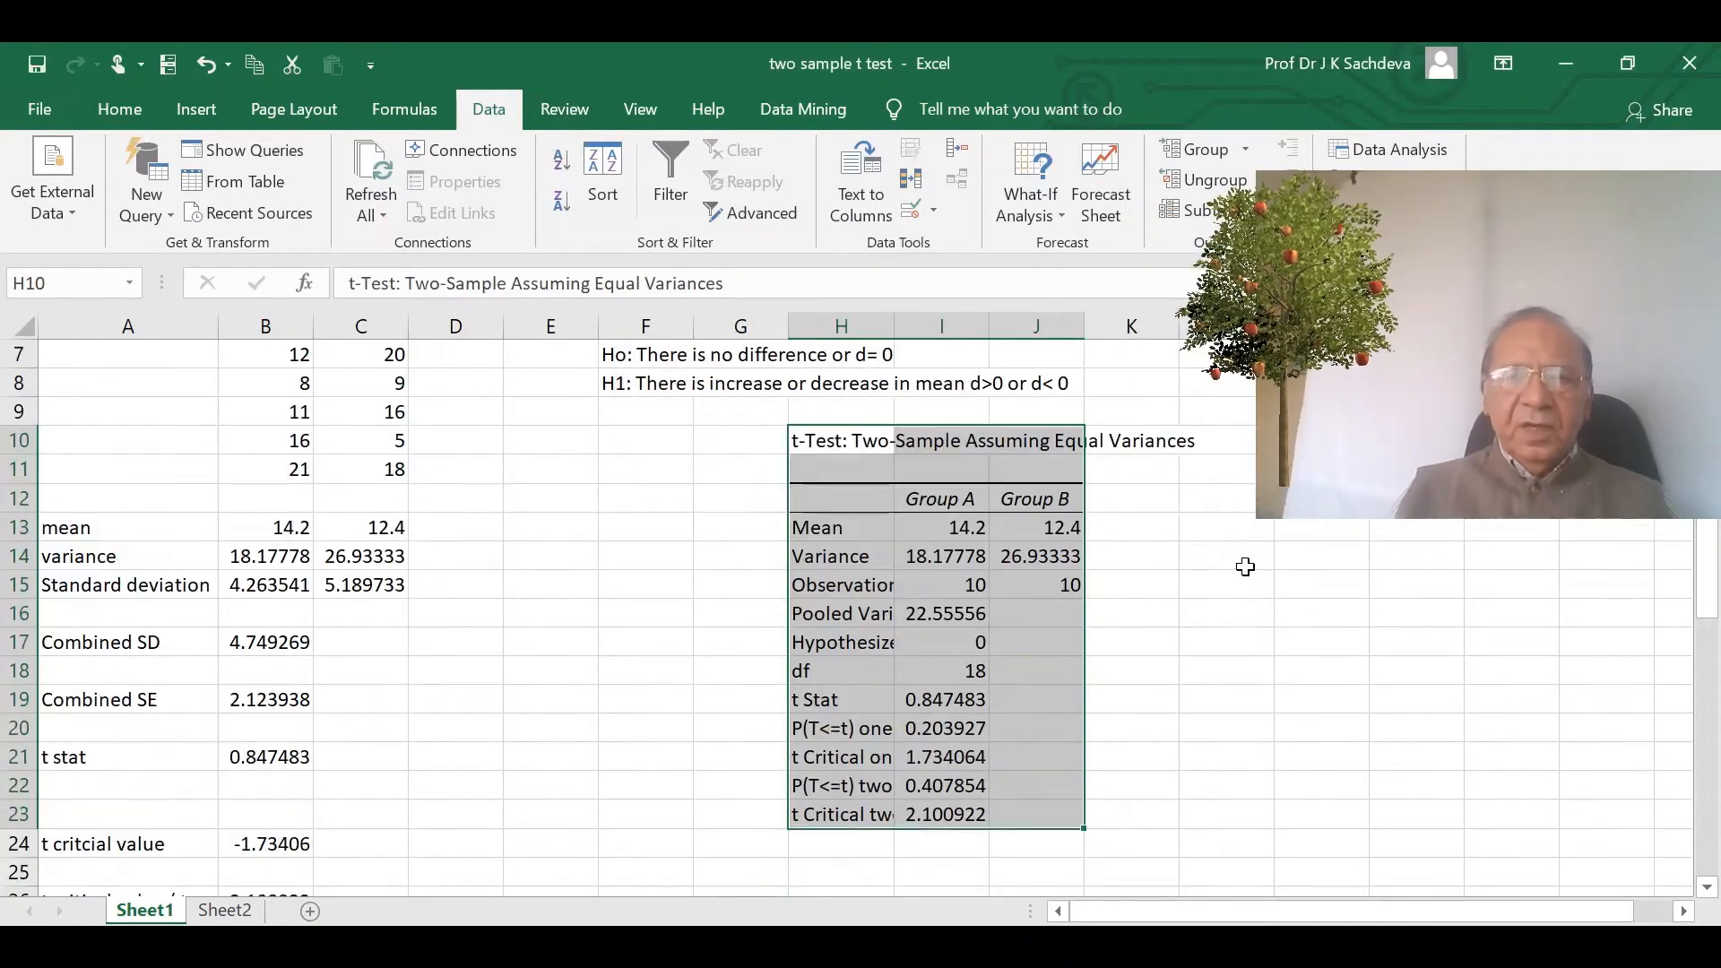
pyautogui.scroll(-1, 1246, 567)
pyautogui.scroll(-1, 1247, 567)
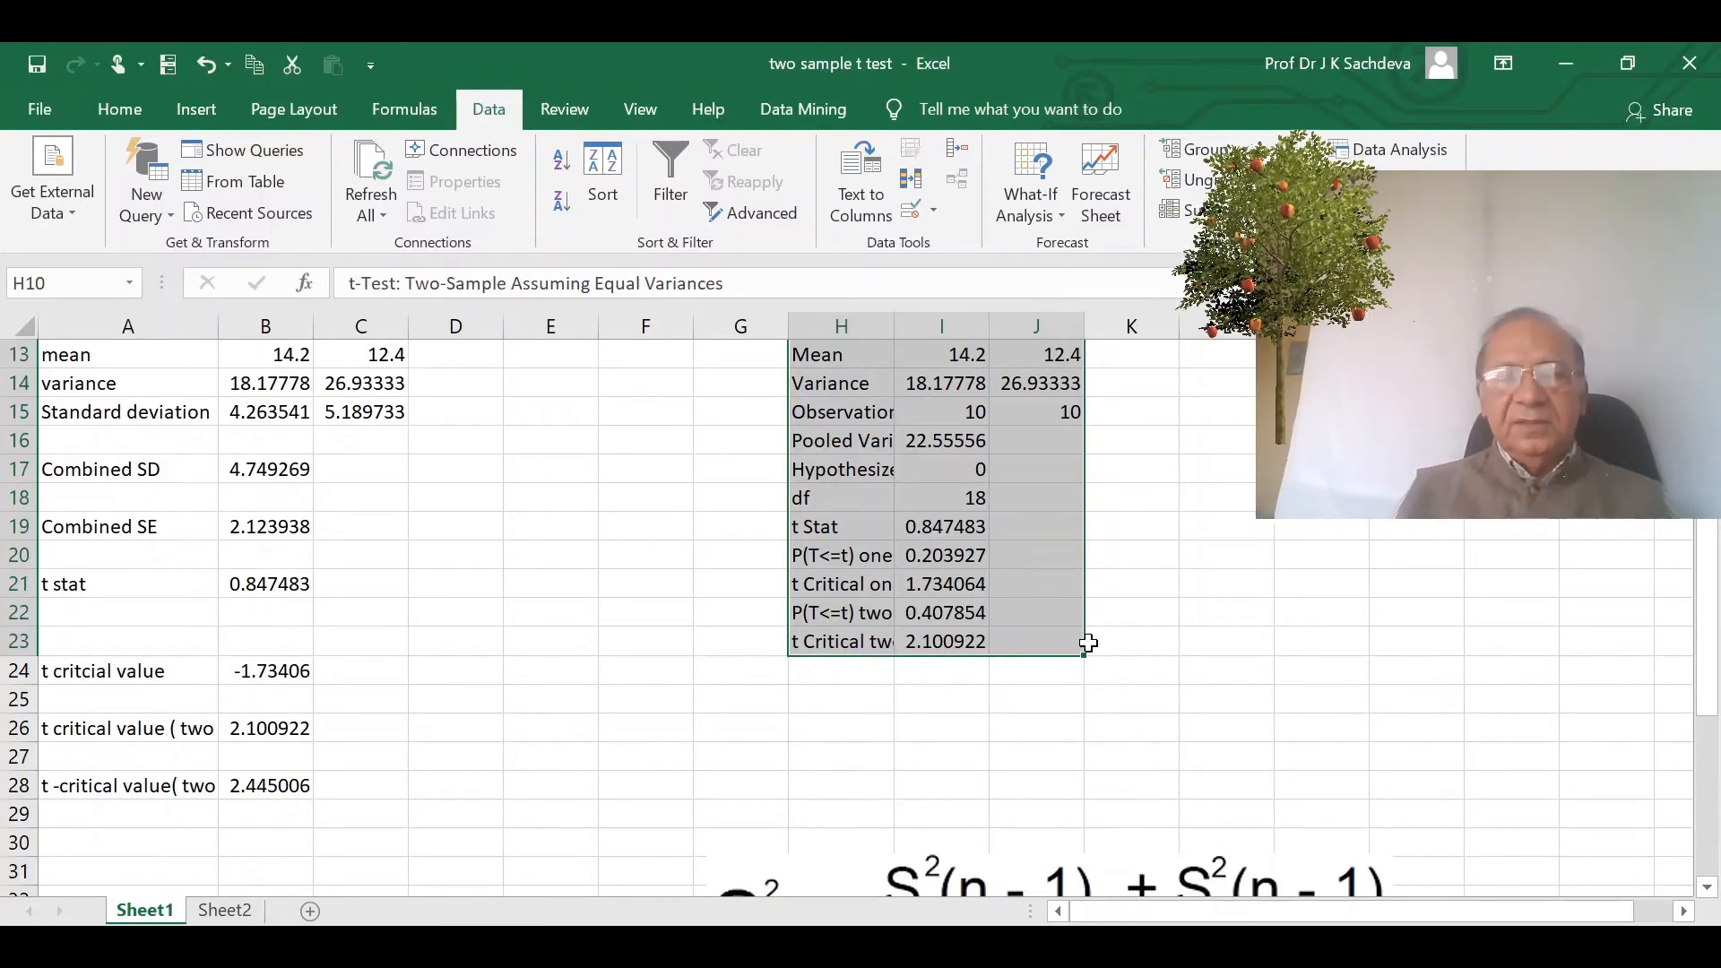
pyautogui.scroll(4, 1089, 643)
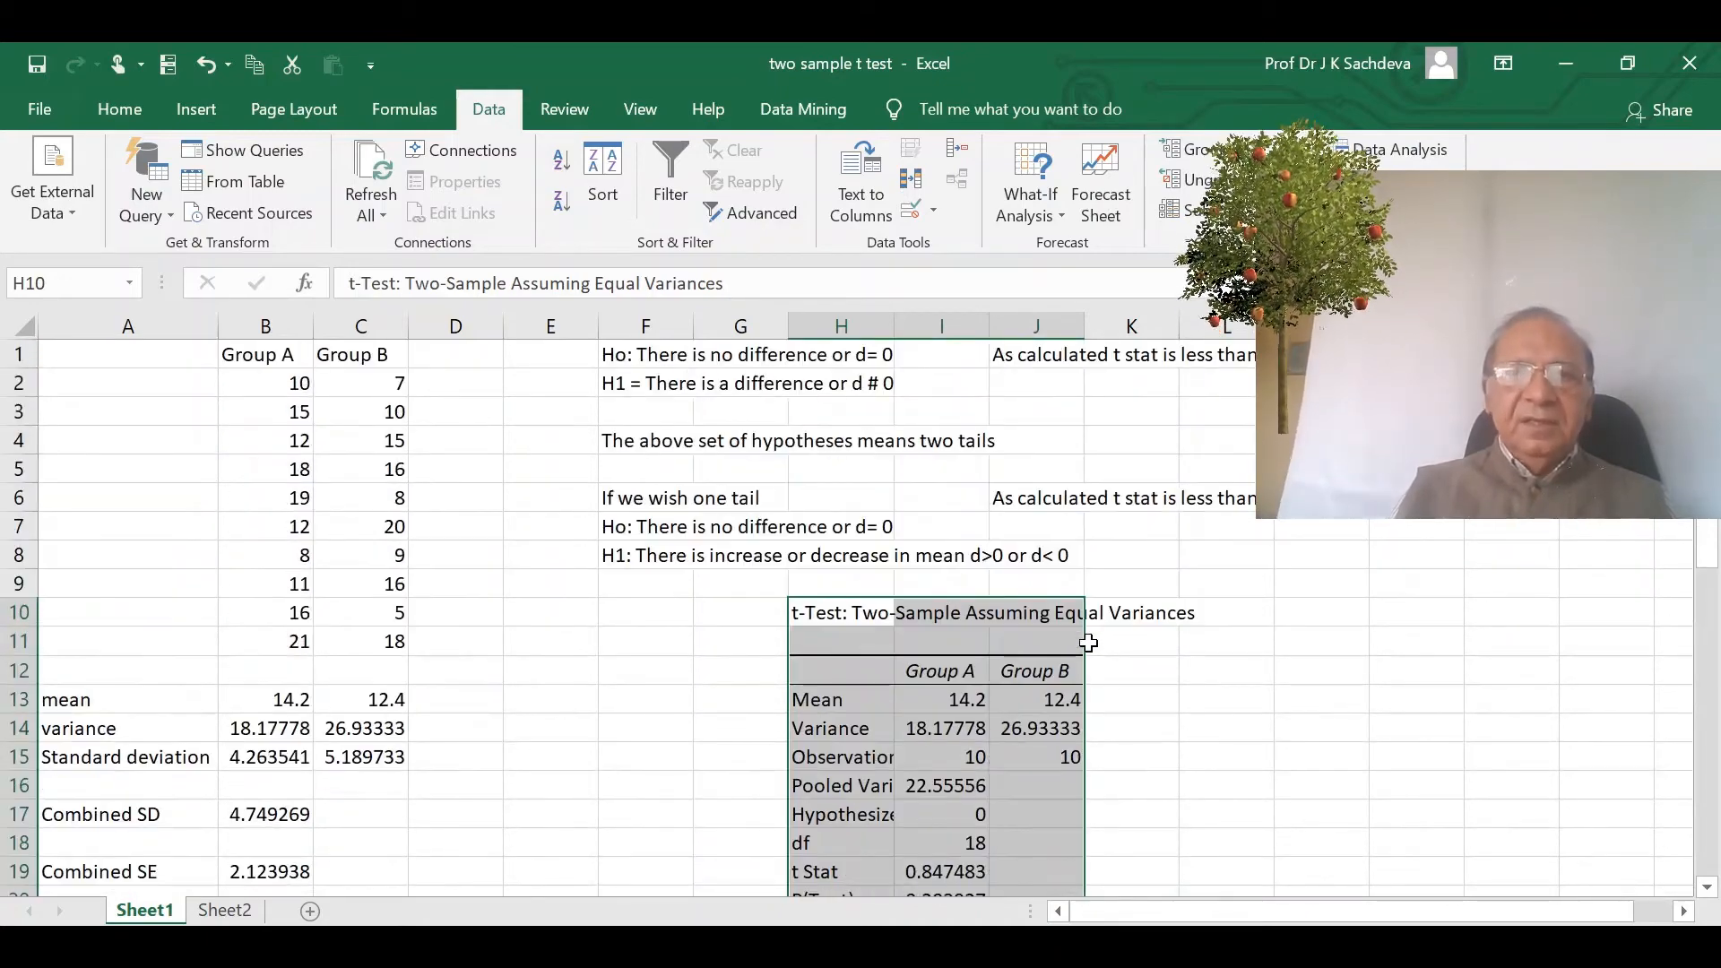
pyautogui.moveTo(647, 349); pyautogui.dragTo(1123, 545)
pyautogui.click(1415, 642)
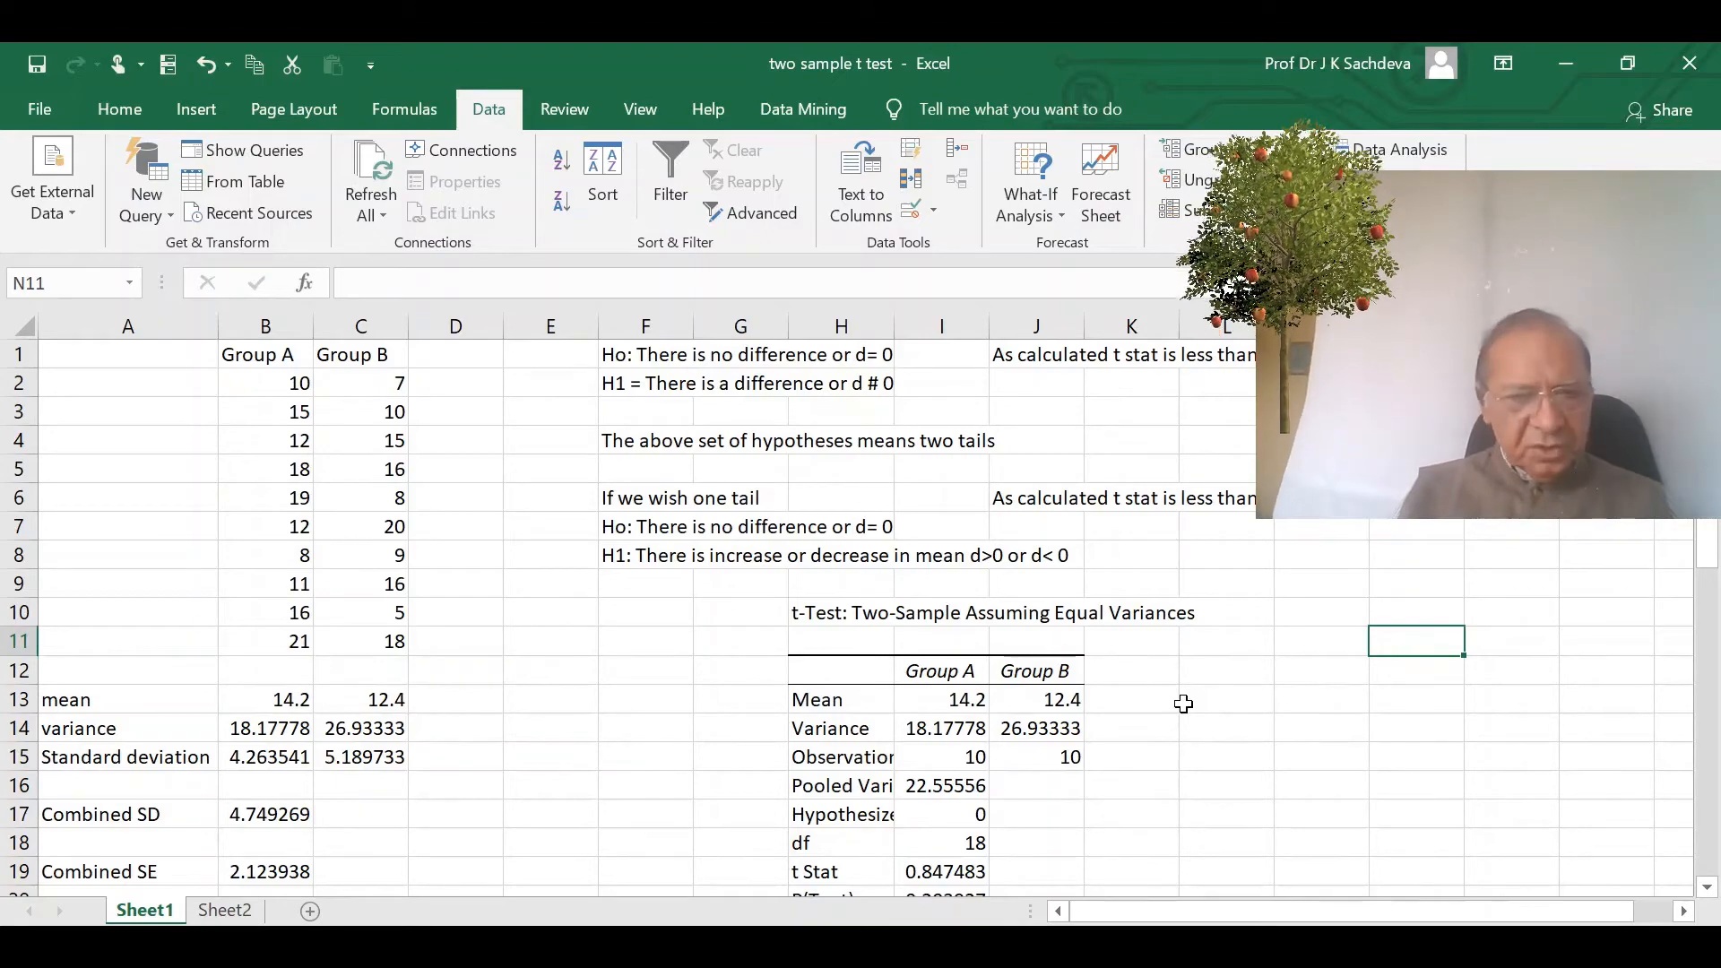
pyautogui.scroll(-1, 1183, 704)
pyautogui.scroll(1, 1183, 703)
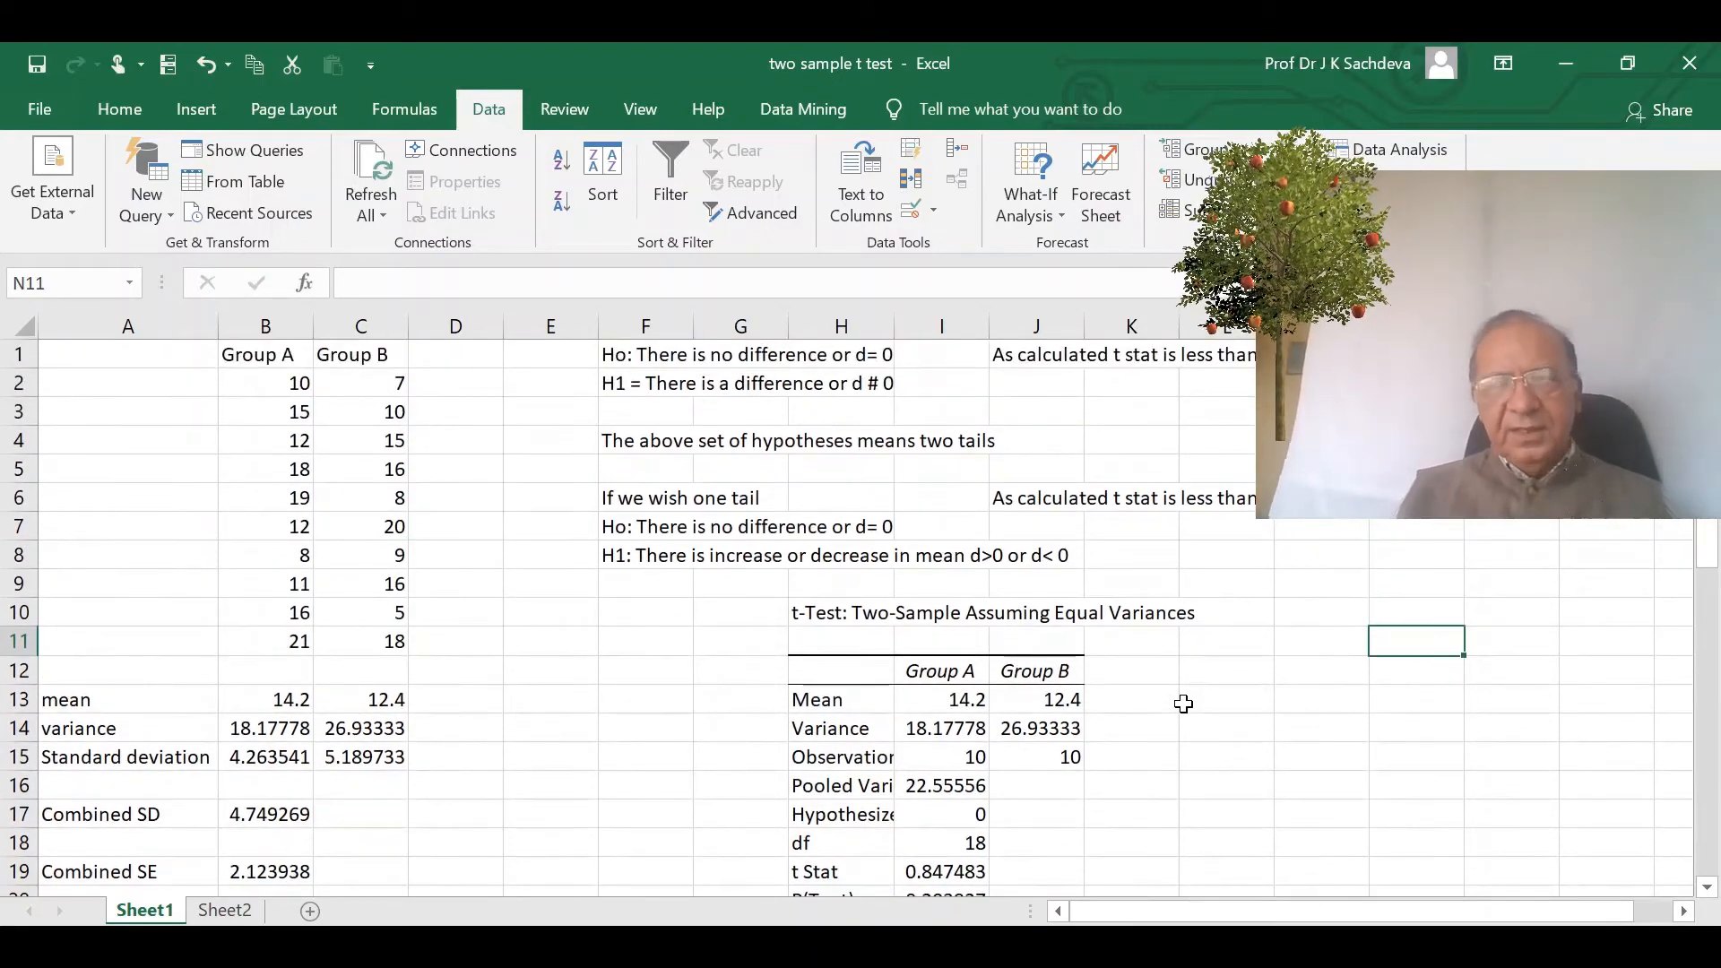
pyautogui.scroll(-3, 1184, 704)
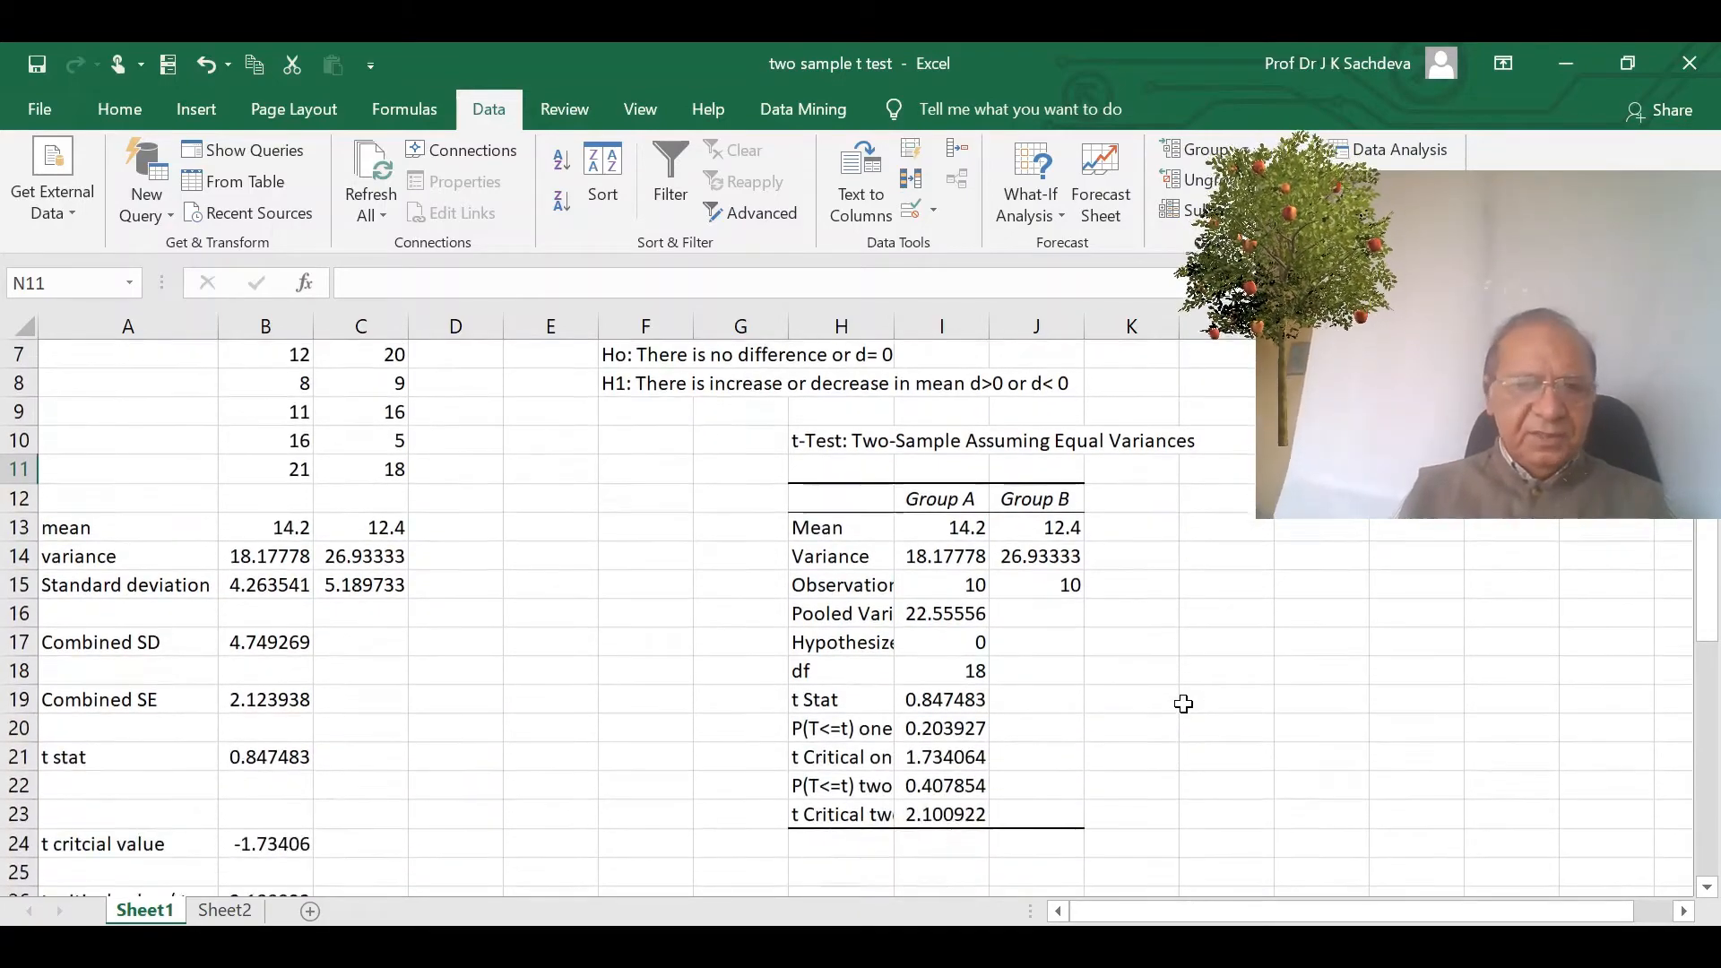
pyautogui.scroll(-2, 184, 708)
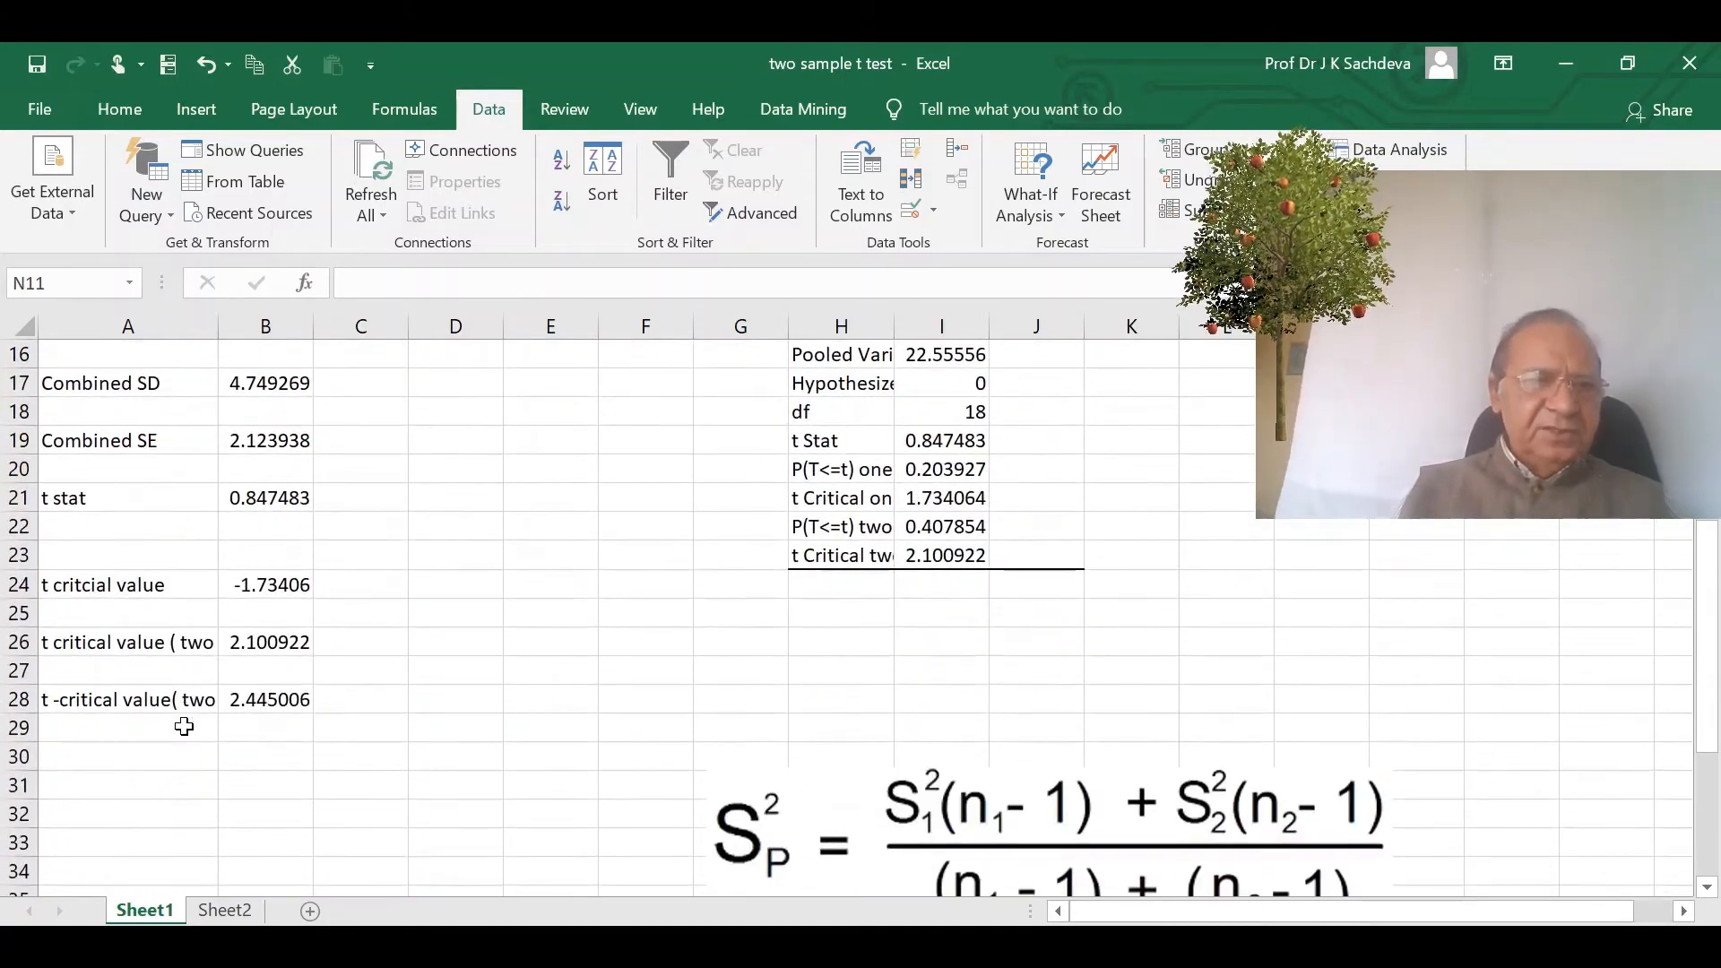
# - Compare the manual t stat in B21 with the critical values in B24 and B26, and review the hypotheses again
pyautogui.click(264, 504)
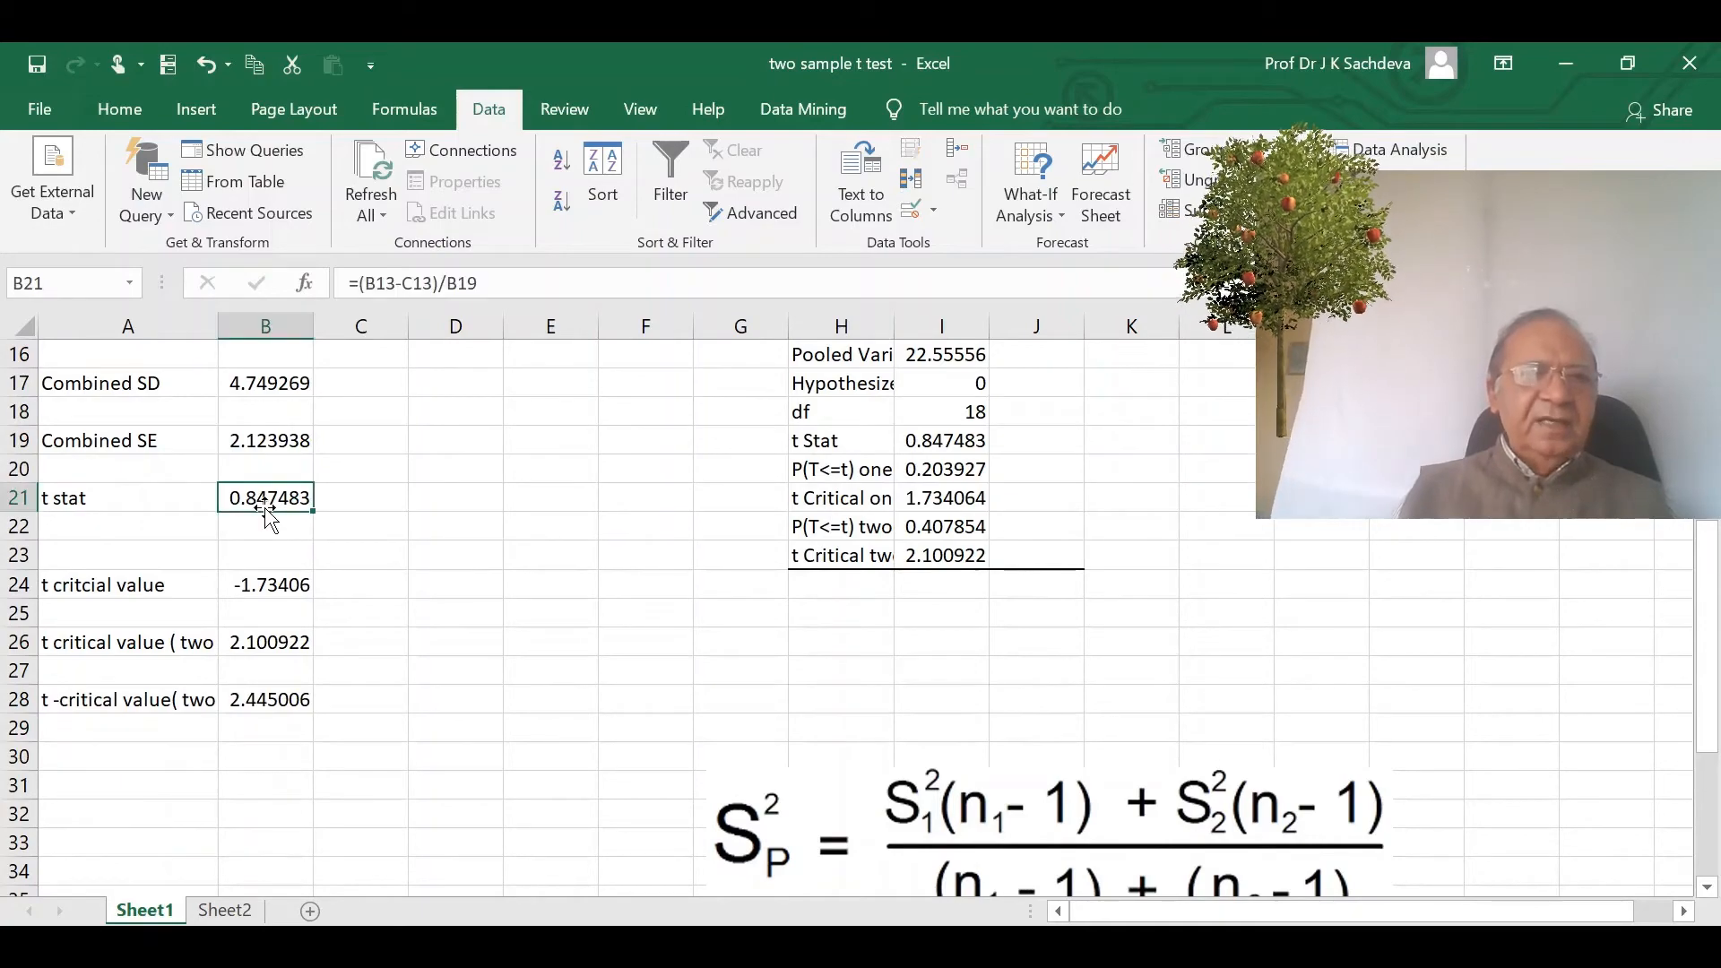
pyautogui.click(265, 588)
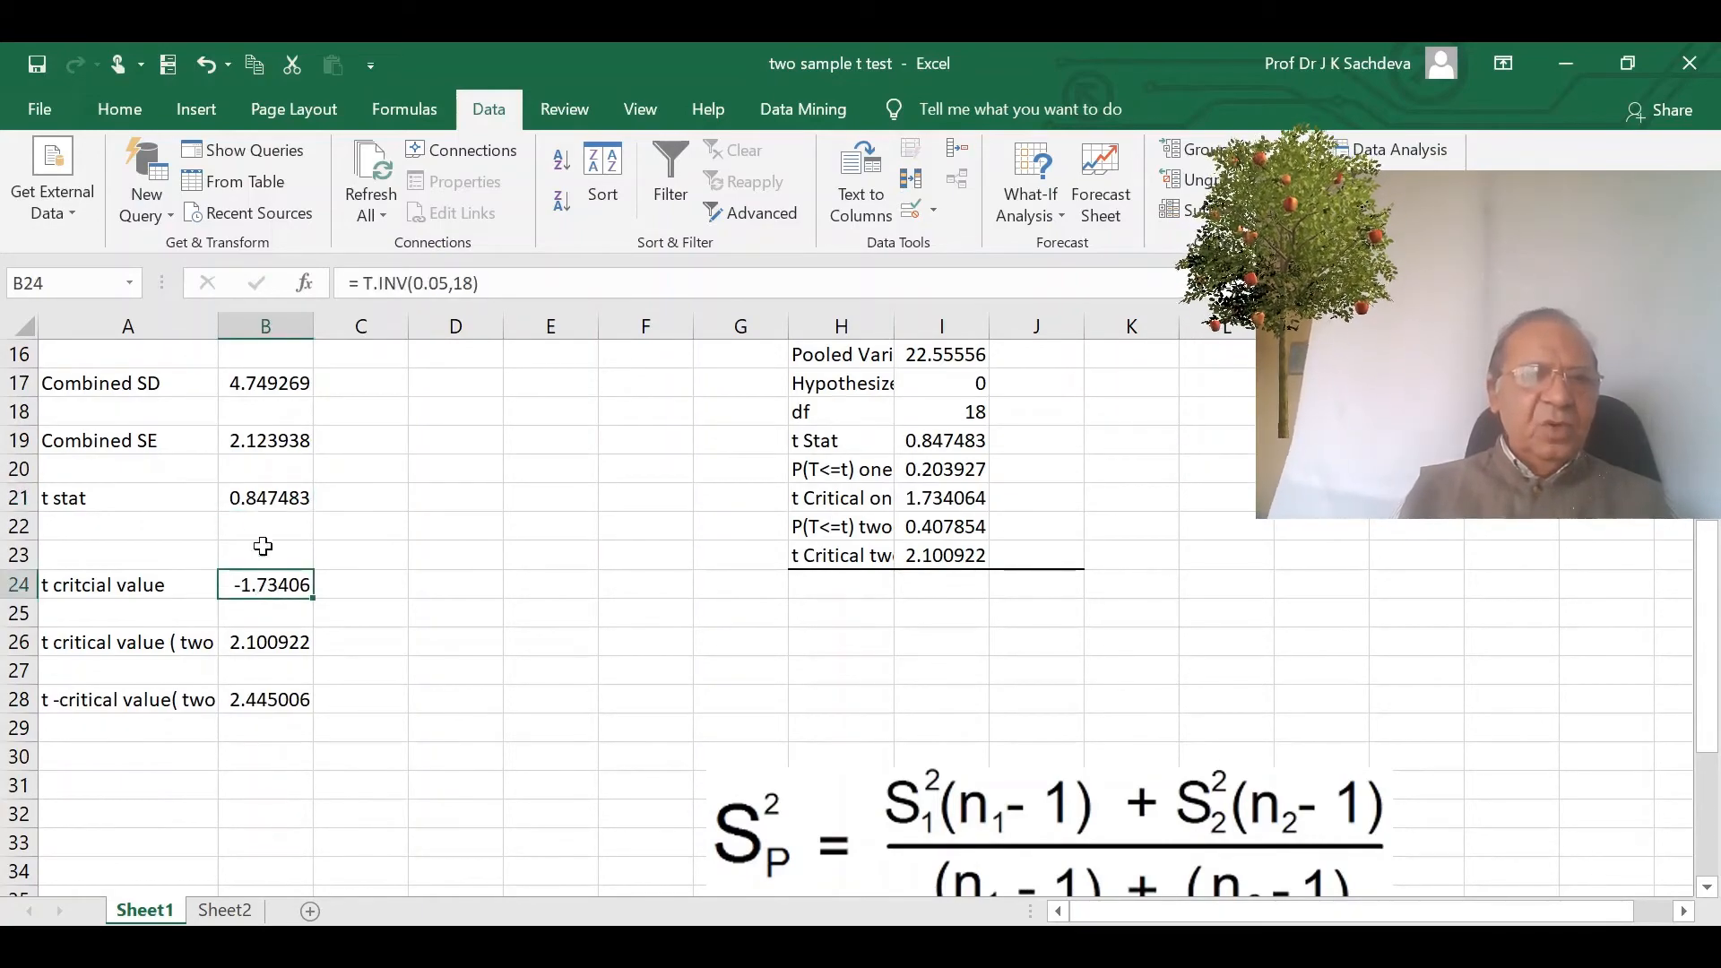
pyautogui.click(258, 496)
pyautogui.click(261, 595)
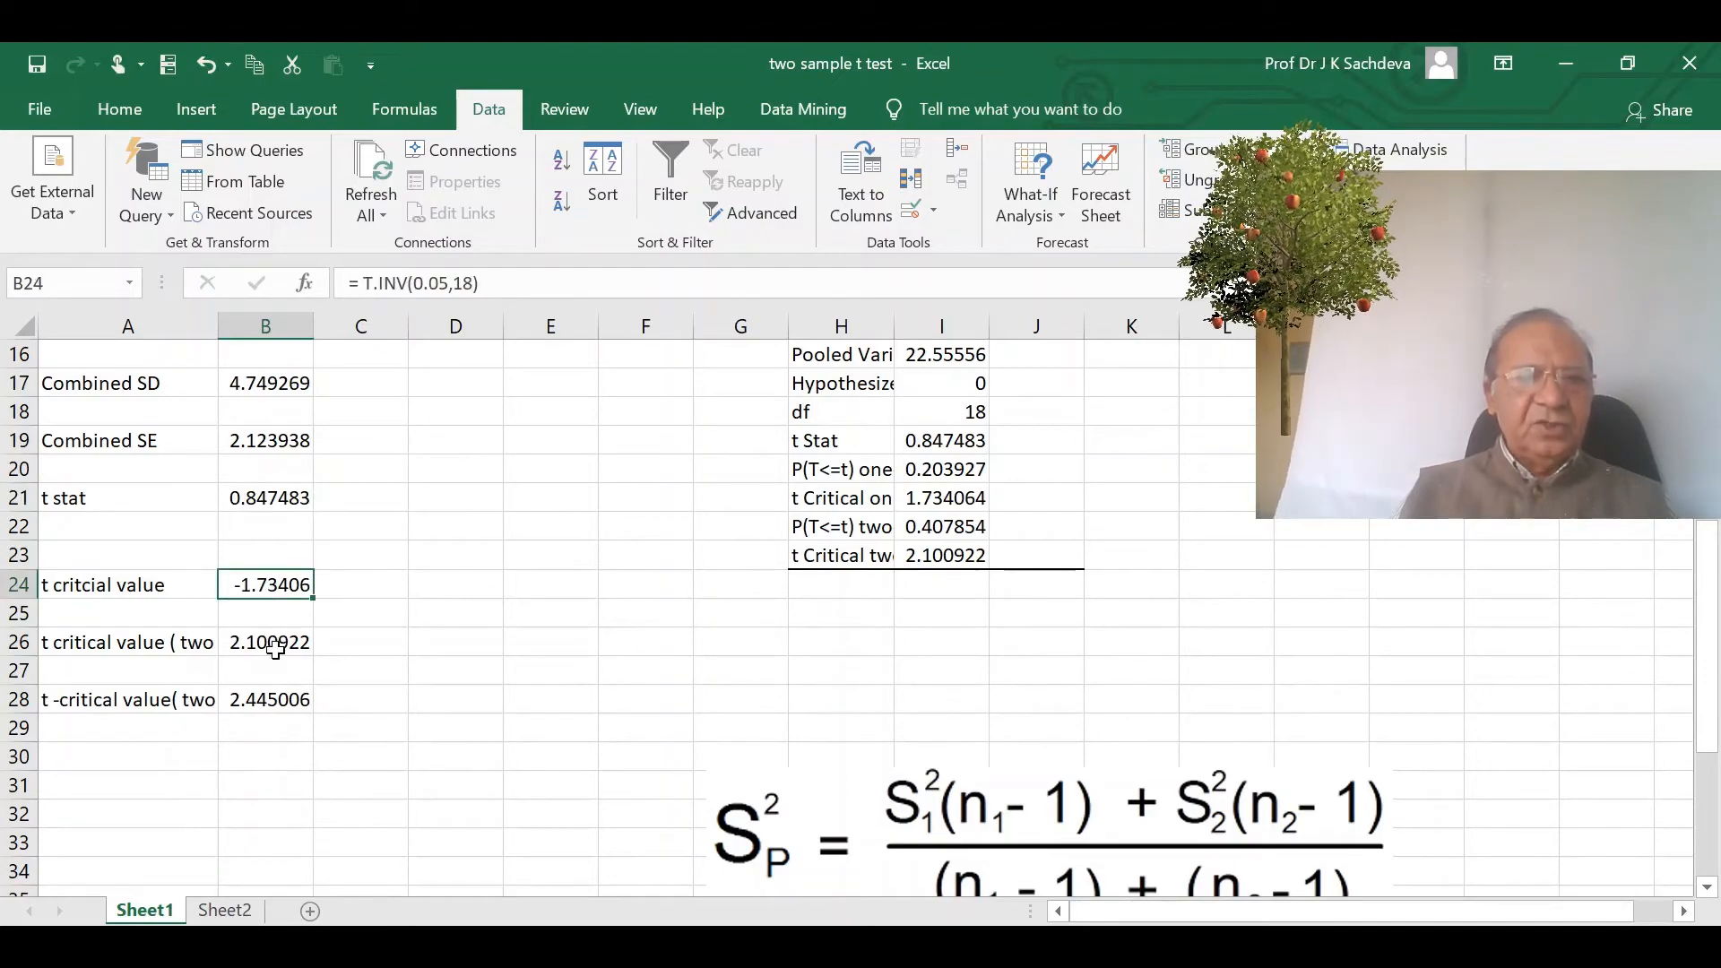
pyautogui.click(275, 647)
pyautogui.click(280, 504)
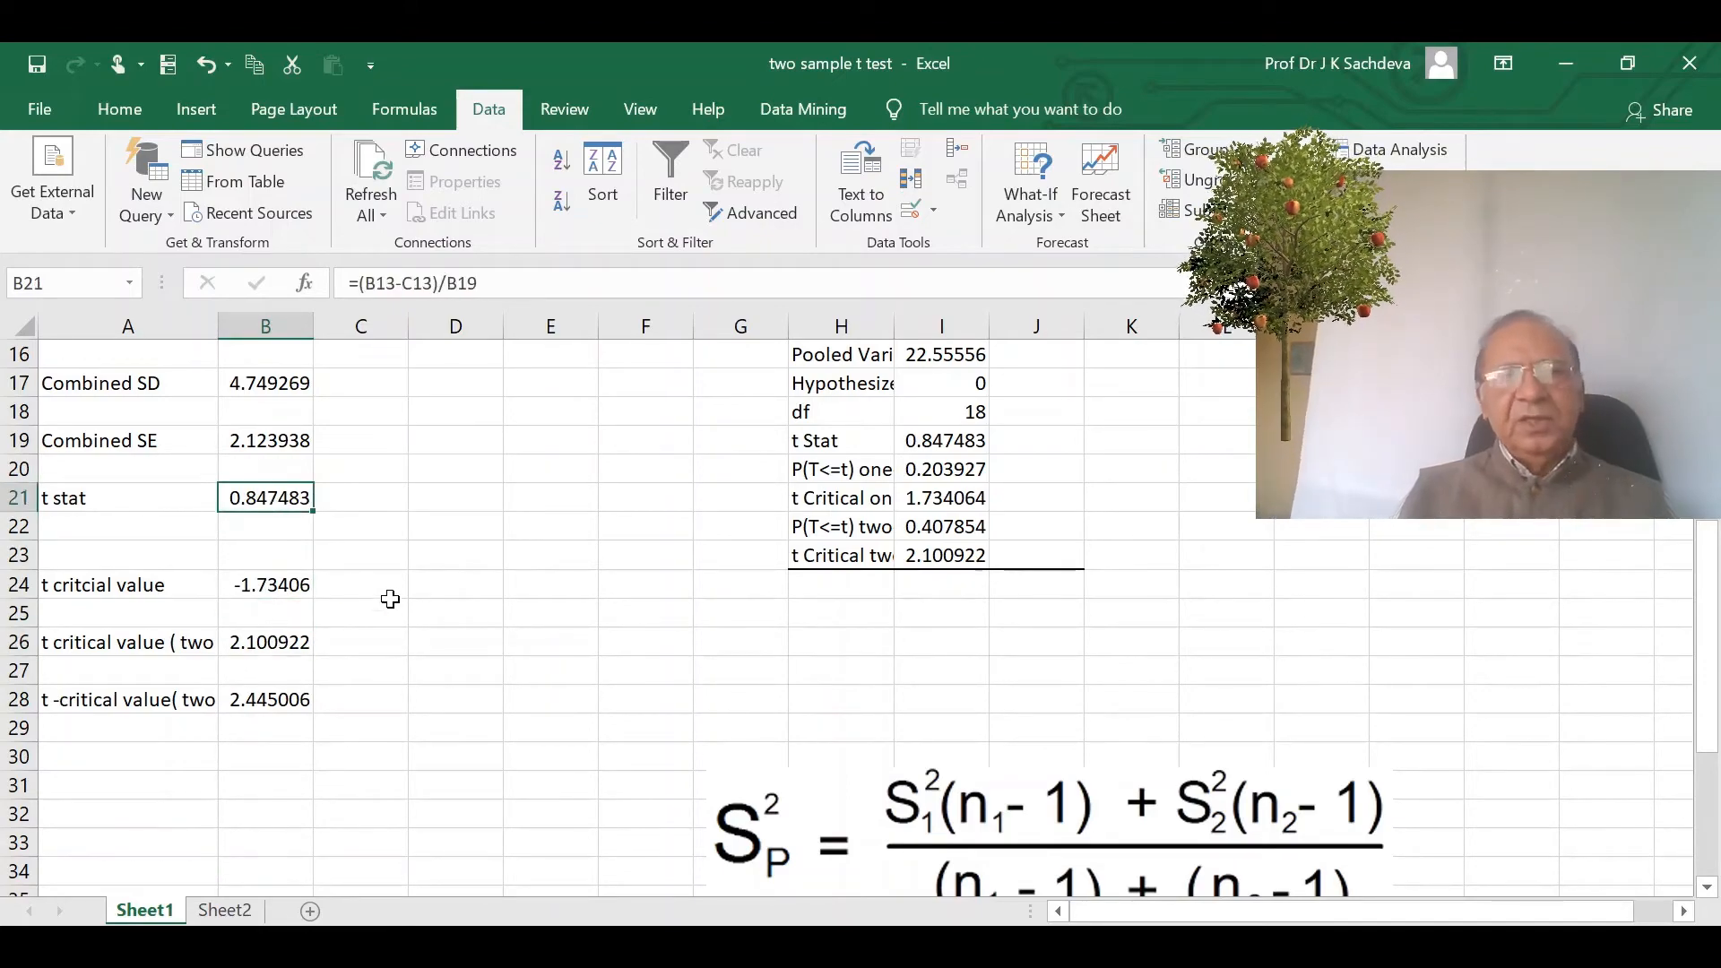
pyautogui.scroll(2, 608, 660)
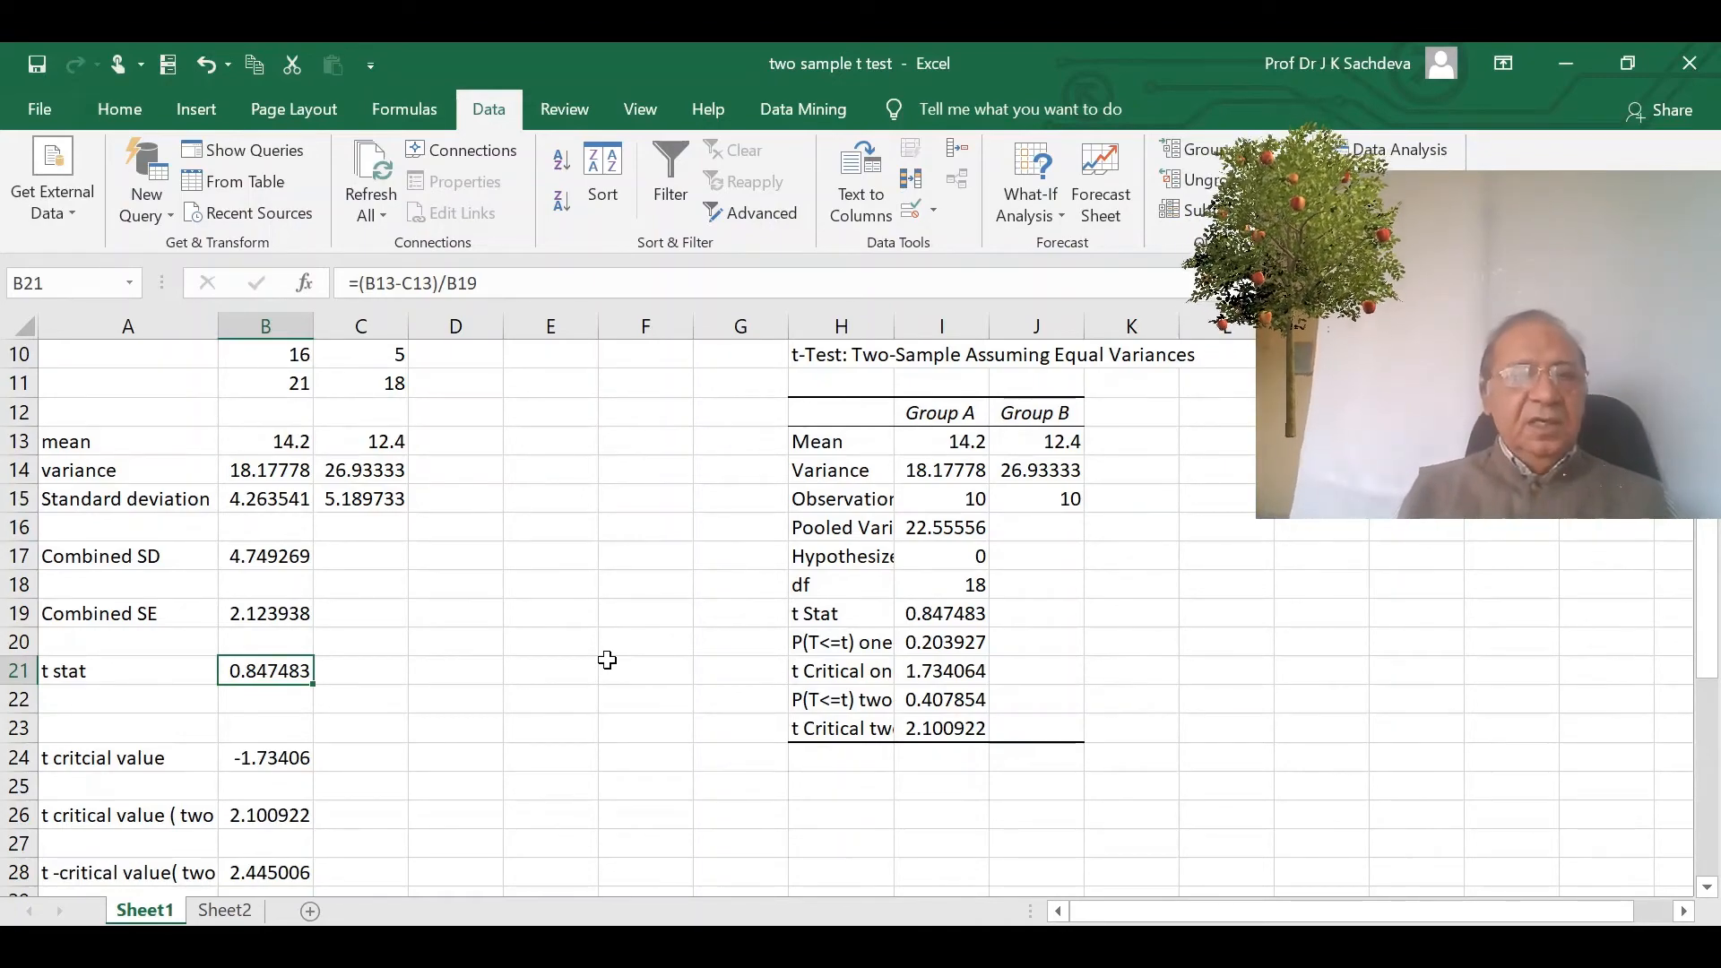
pyautogui.scroll(3, 607, 660)
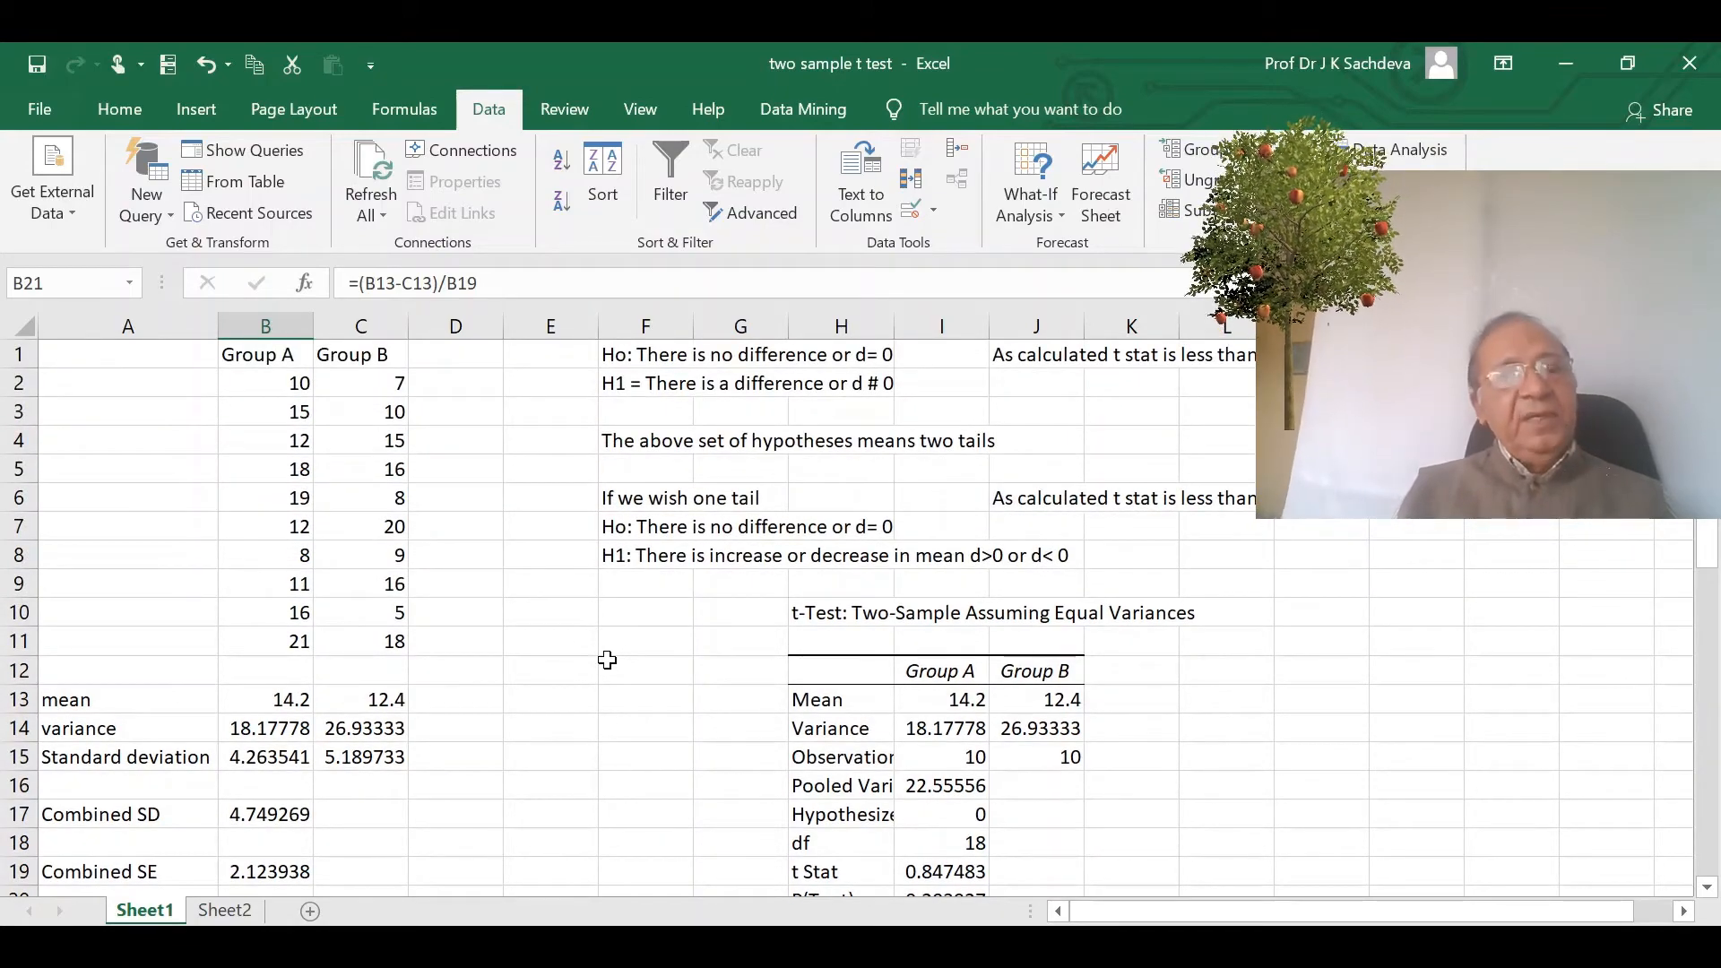
pyautogui.scroll(-1, 607, 660)
pyautogui.scroll(1, 607, 660)
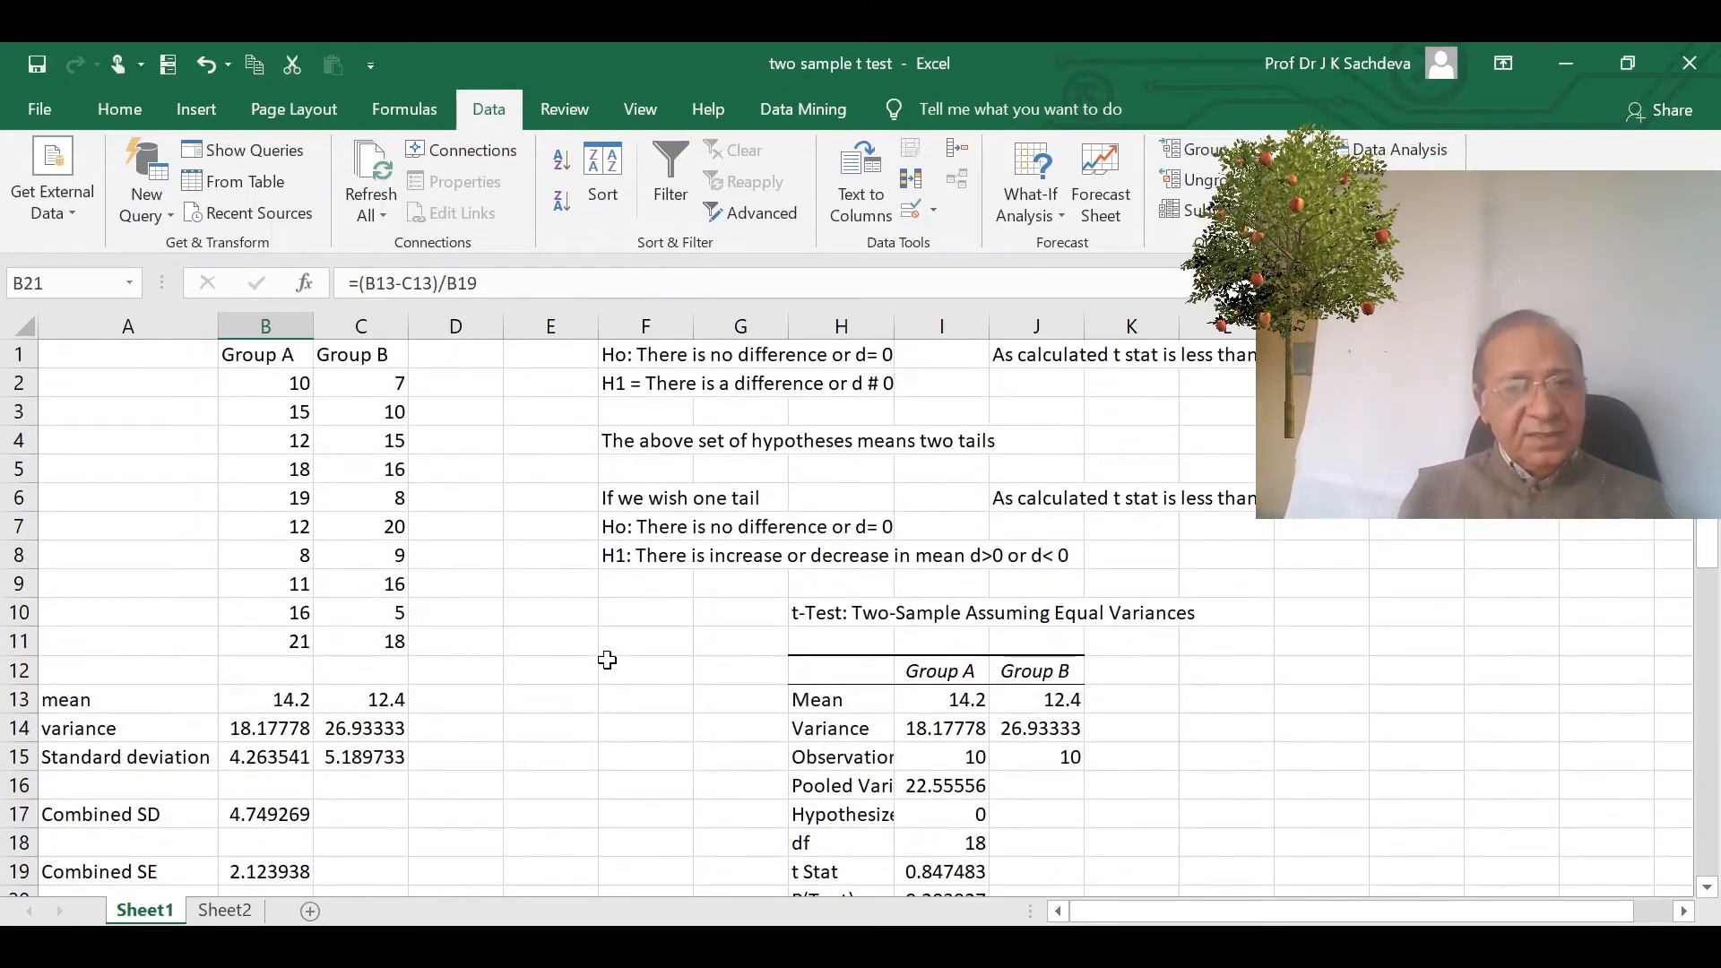